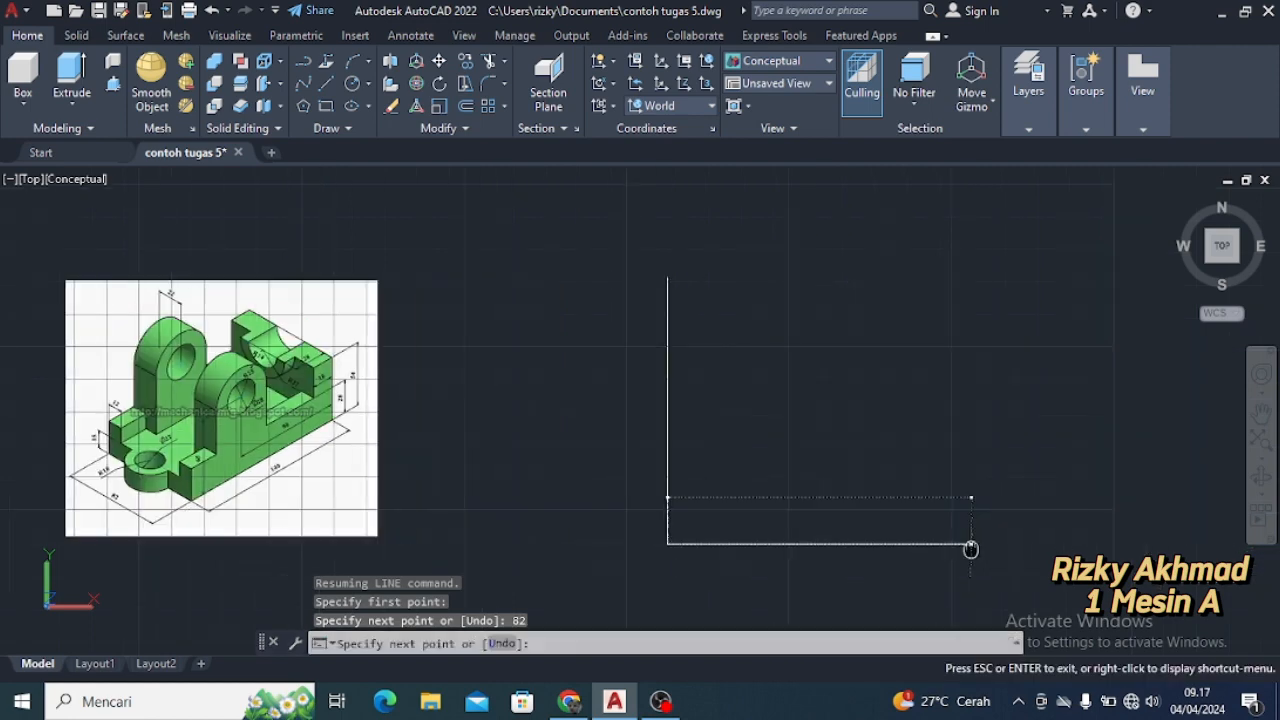
Complete the rectangle's outline with a 140-long bottom edge, a right edge level with the left edge's upper end, and a closing top edge
{"action": "scroll", "coordinate": [1102, 544], "scroll_direction": "up", "scroll_amount": 2}
{"action": "middle_click_drag", "start_coordinate": [1102, 544], "coordinate": [1025, 539]}
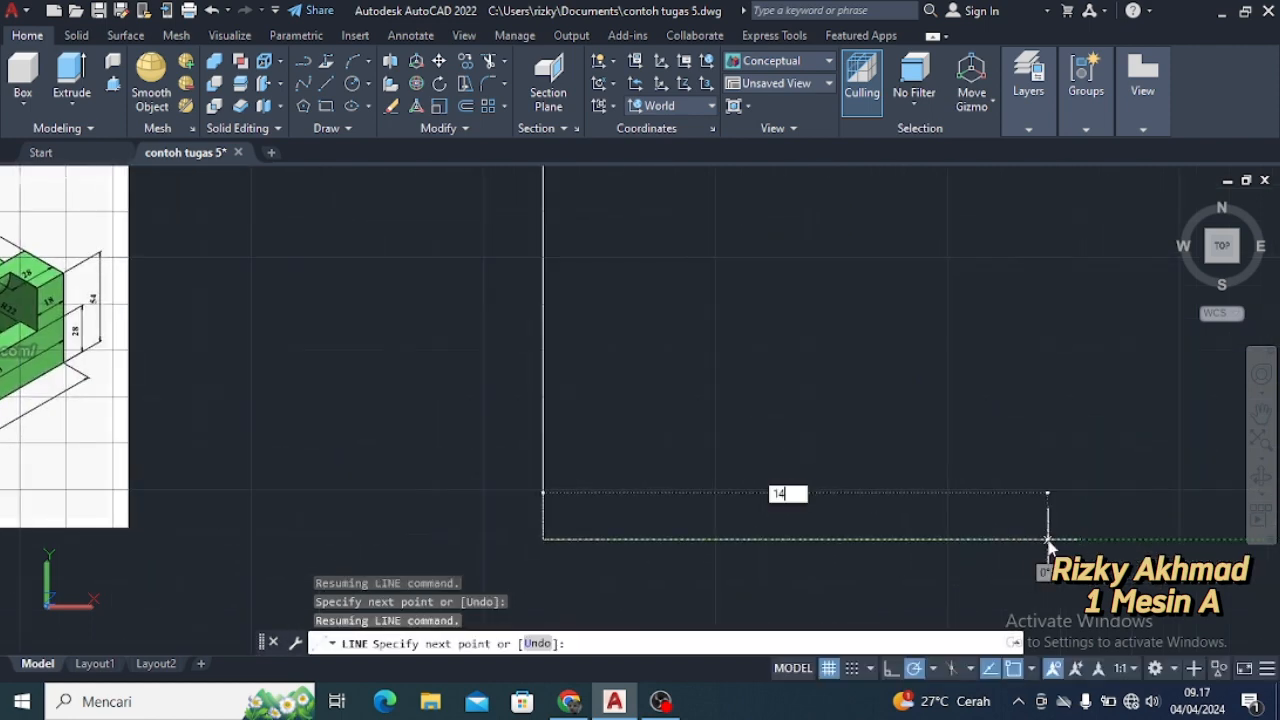
{"action": "key", "text": "Return"}
{"action": "middle_click_drag", "start_coordinate": [1157, 329], "coordinate": [1137, 439]}
{"action": "scroll", "coordinate": [1140, 435], "scroll_direction": "down", "scroll_amount": 3}
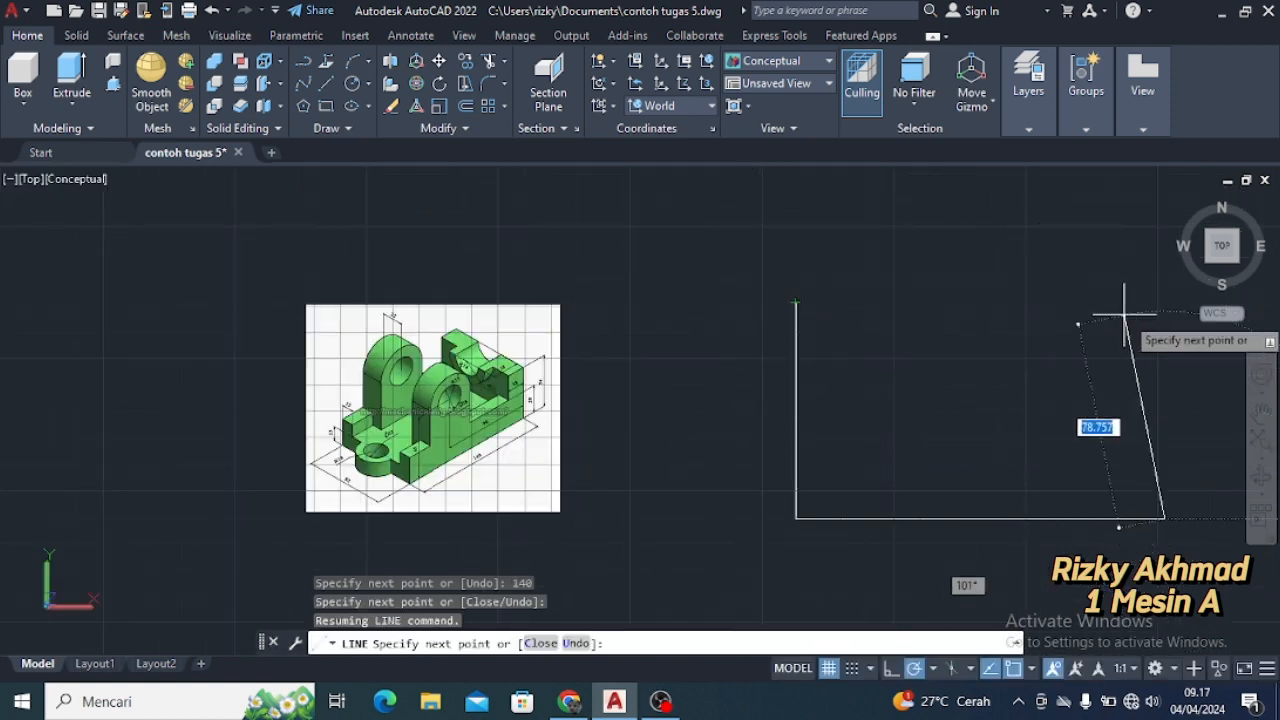
{"action": "left_click", "coordinate": [1164, 305]}
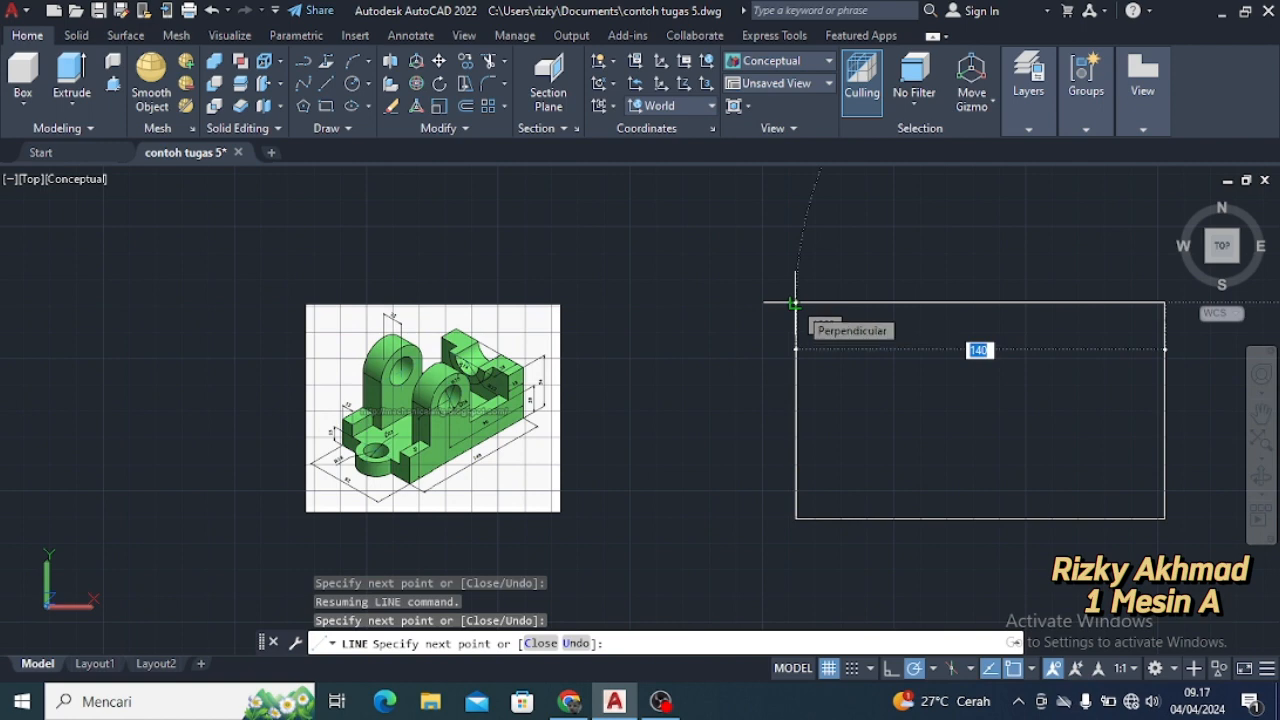
{"action": "left_click", "coordinate": [795, 302]}
{"action": "key", "text": "Escape"}
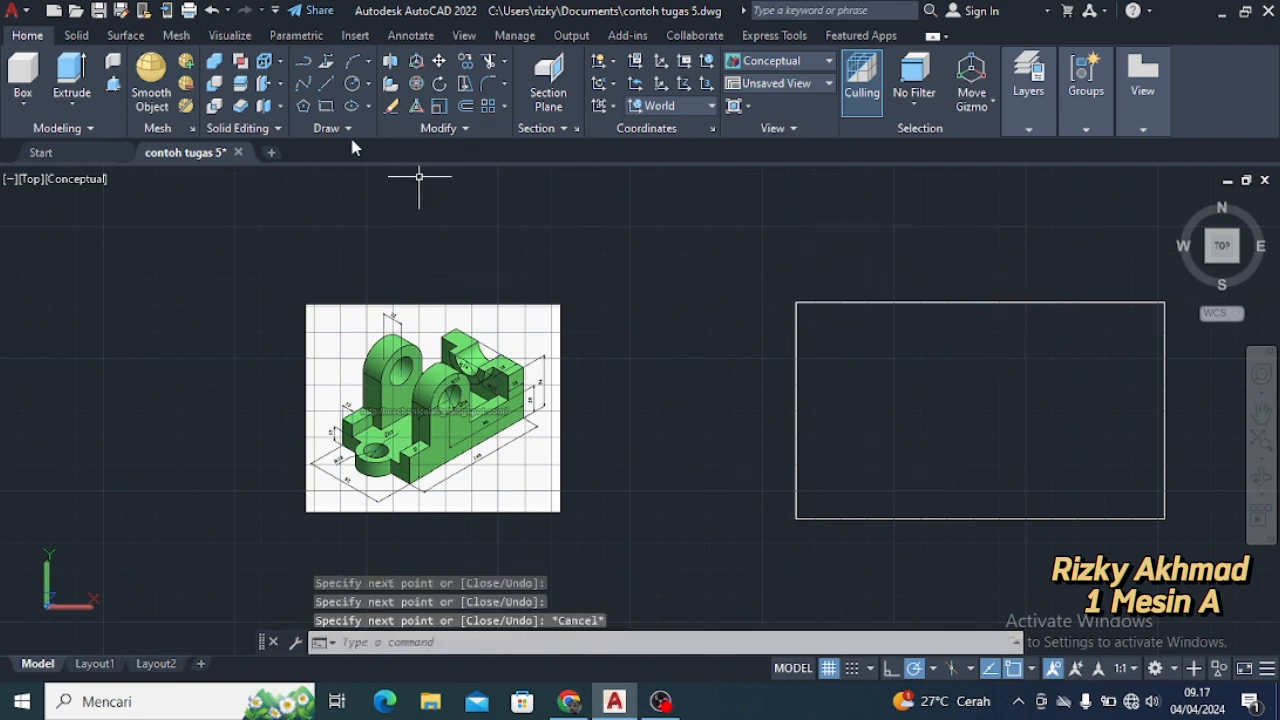
Draw a circle of radius 18 centred on the midpoint of the rectangle's left edge
{"action": "double_click", "coordinate": [351, 84]}
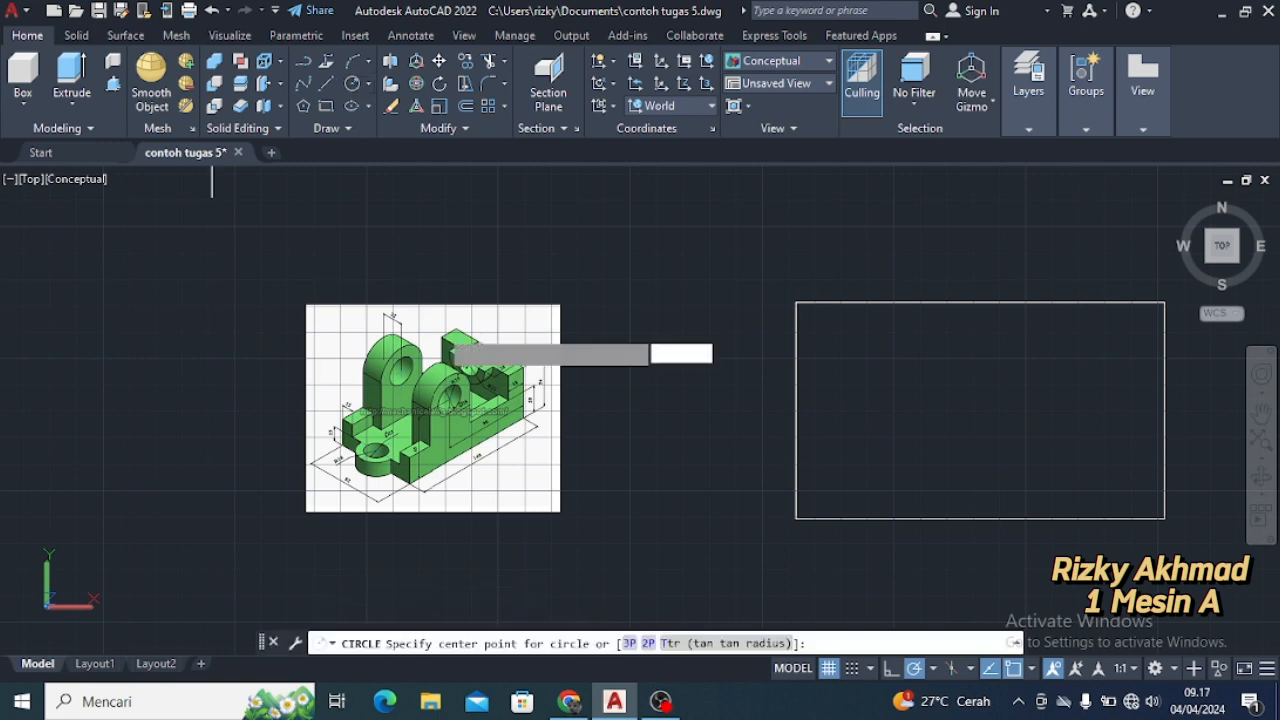
{"action": "scroll", "coordinate": [492, 399], "scroll_direction": "up", "scroll_amount": 2}
{"action": "mouse_move", "coordinate": [492, 399]}
{"action": "middle_mouse_down"}
{"action": "mouse_move", "coordinate": [516, 398]}
{"action": "mouse_move", "coordinate": [515, 383]}
{"action": "middle_mouse_up"}
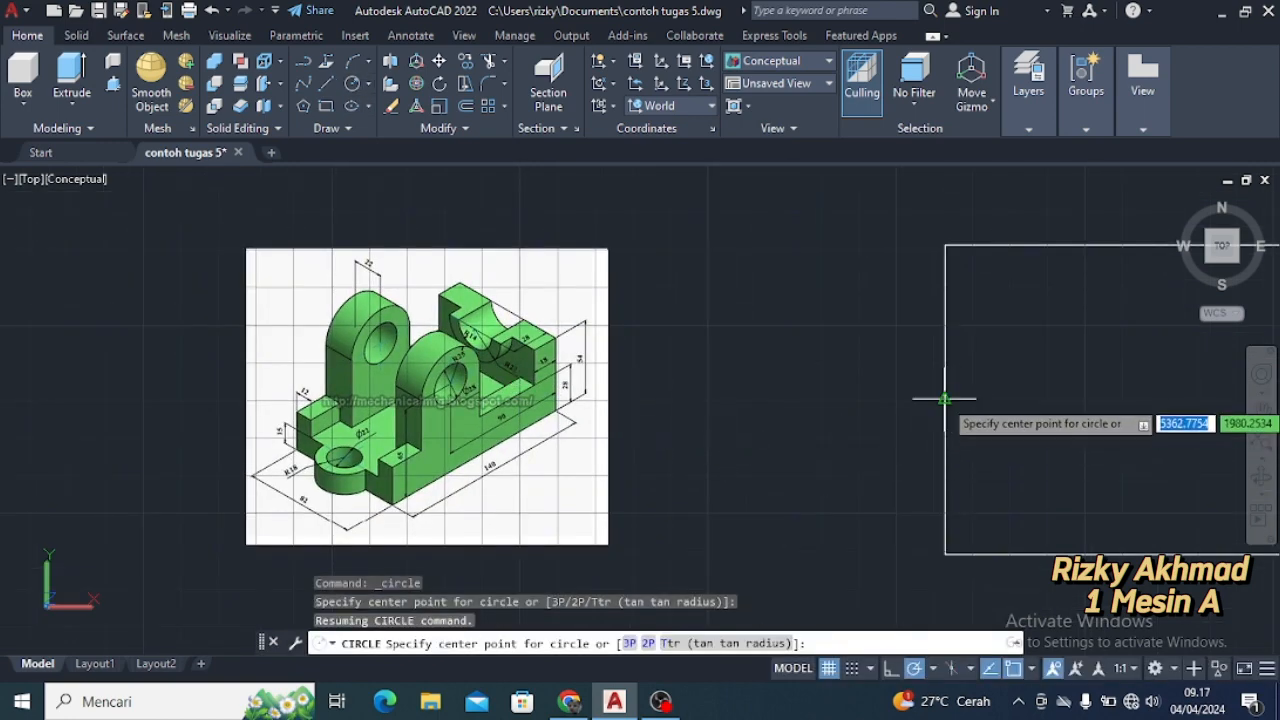
{"action": "left_click", "coordinate": [945, 399]}
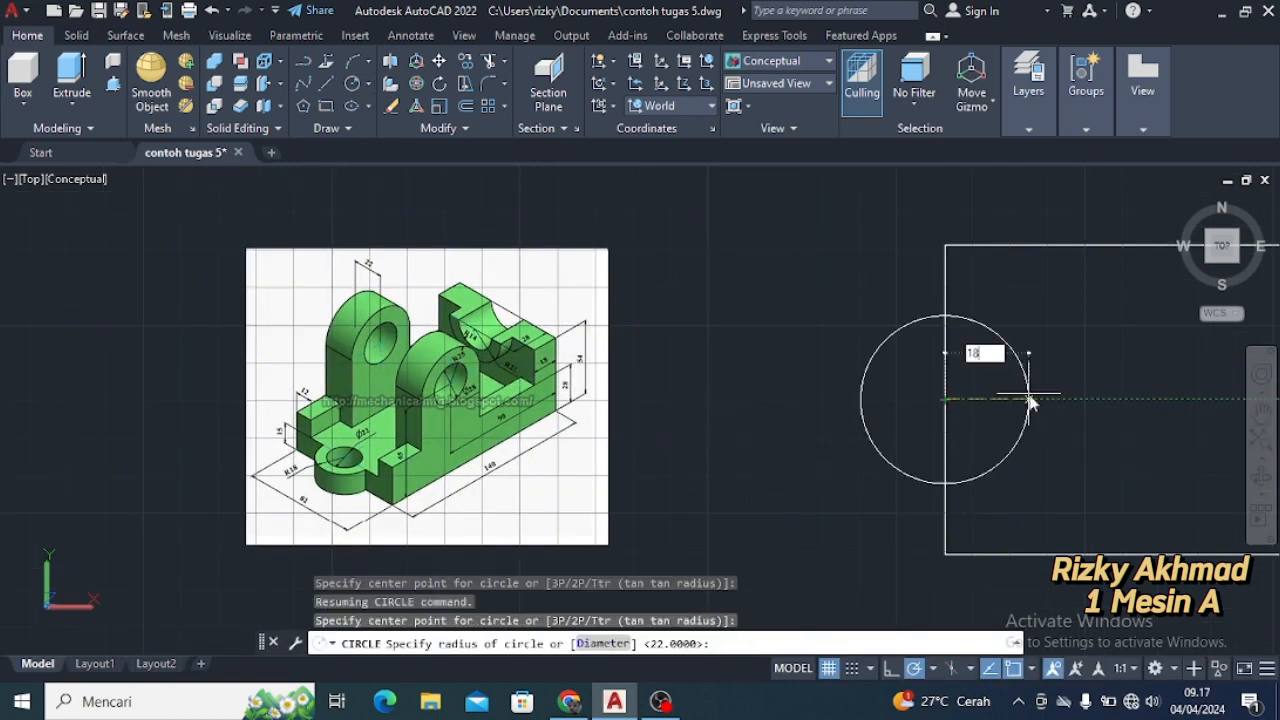
{"action": "type", "text": "18"}
{"action": "key", "text": "Return"}
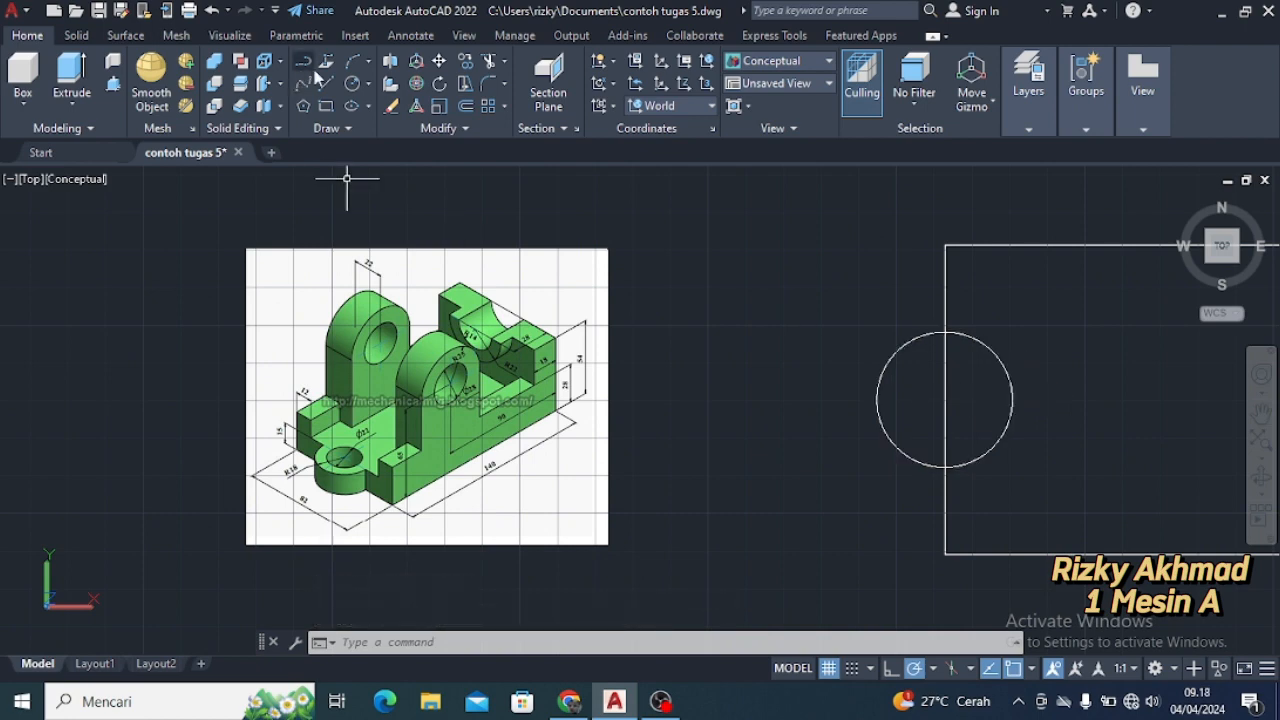
Draw a concentric circle of radius 11 inside the circle on the left edge
{"action": "key", "text": "Return"}
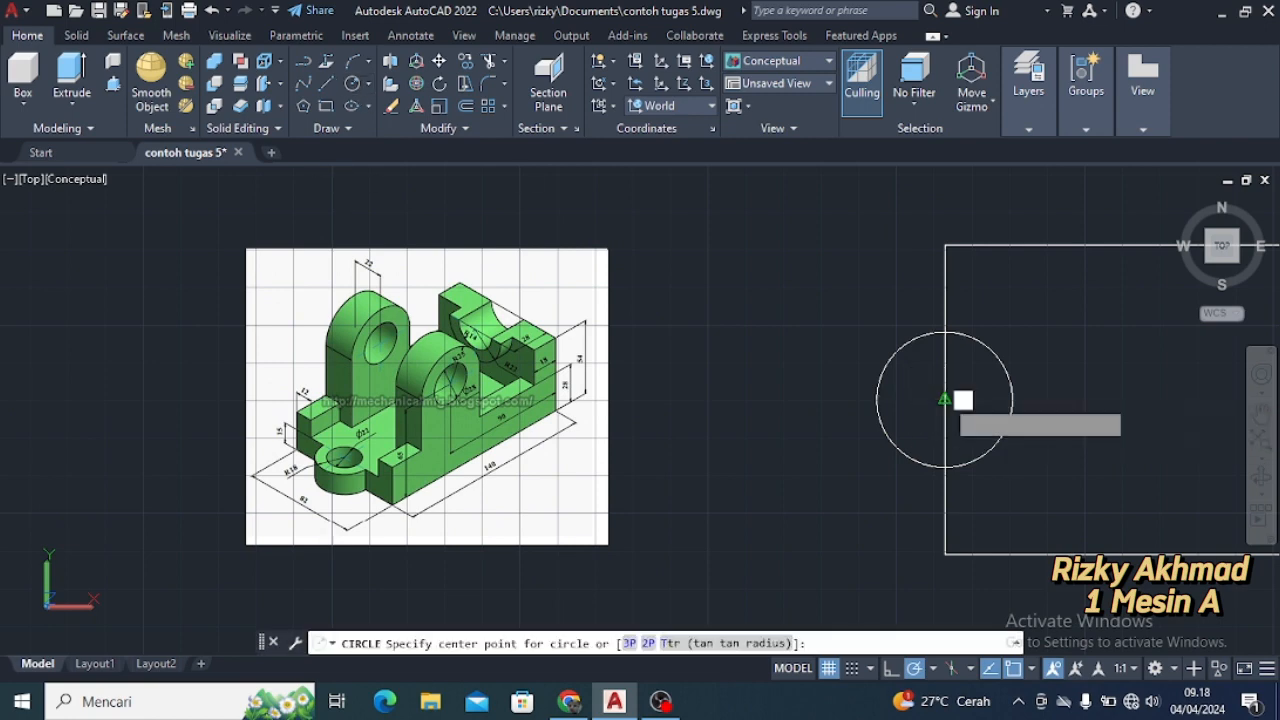
{"action": "left_click", "coordinate": [945, 400]}
{"action": "type", "text": "11"}
{"action": "key", "text": "Return"}
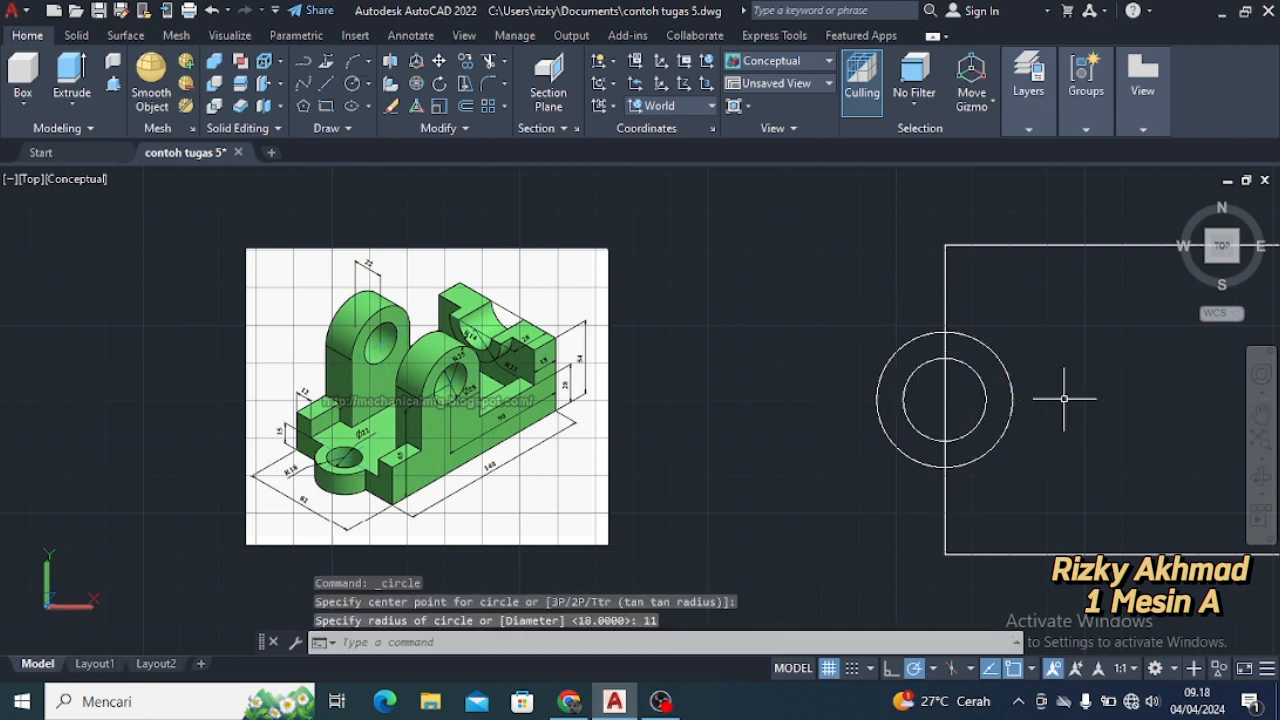
Draw a horizontal line 12 above the rectangle's bottom edge, from the left edge to beyond the right edge
{"action": "middle_click_drag", "start_coordinate": [1121, 373], "coordinate": [1030, 362]}
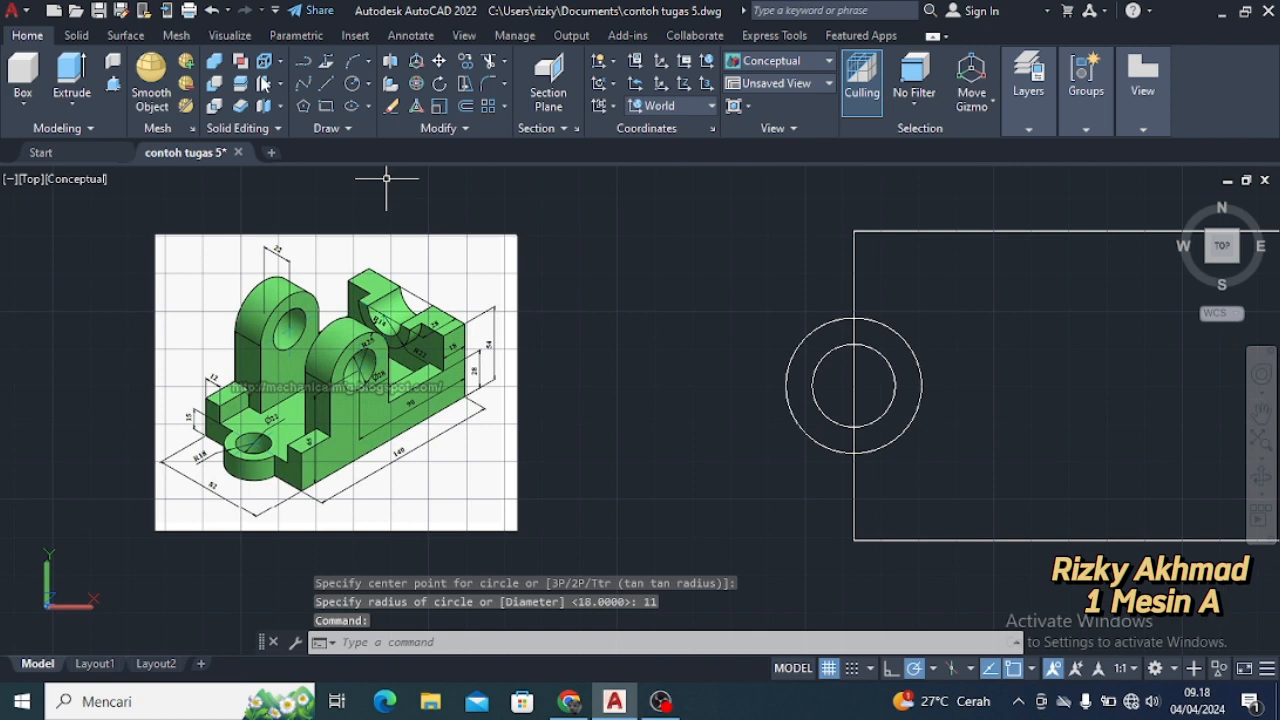
{"action": "double_click", "coordinate": [326, 86]}
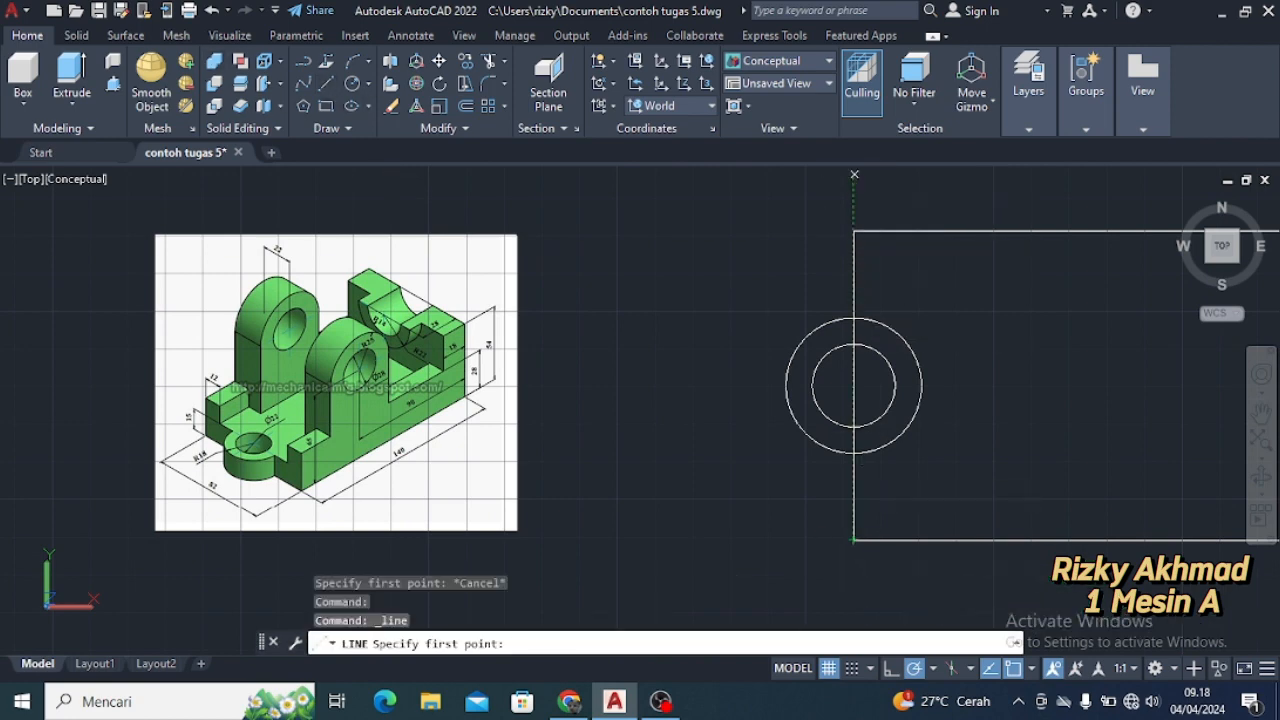
{"action": "type", "text": "12"}
{"action": "key", "text": "Return"}
{"action": "middle_click_drag", "start_coordinate": [1037, 486], "coordinate": [564, 426]}
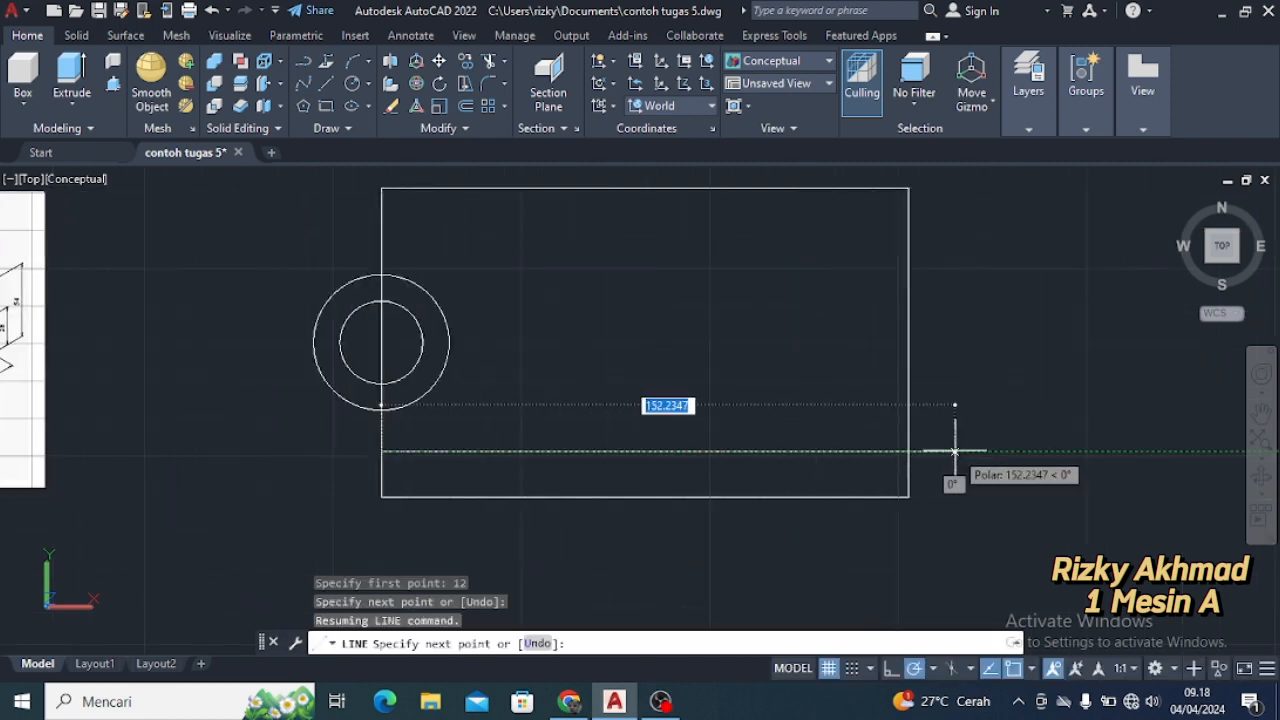
{"action": "left_click", "coordinate": [955, 451]}
{"action": "key", "text": "Escape"}
Mirror the inner horizontal line about the horizontal axis through the circles' centre, keeping the source line
{"action": "middle_click_drag", "start_coordinate": [971, 428], "coordinate": [1038, 452]}
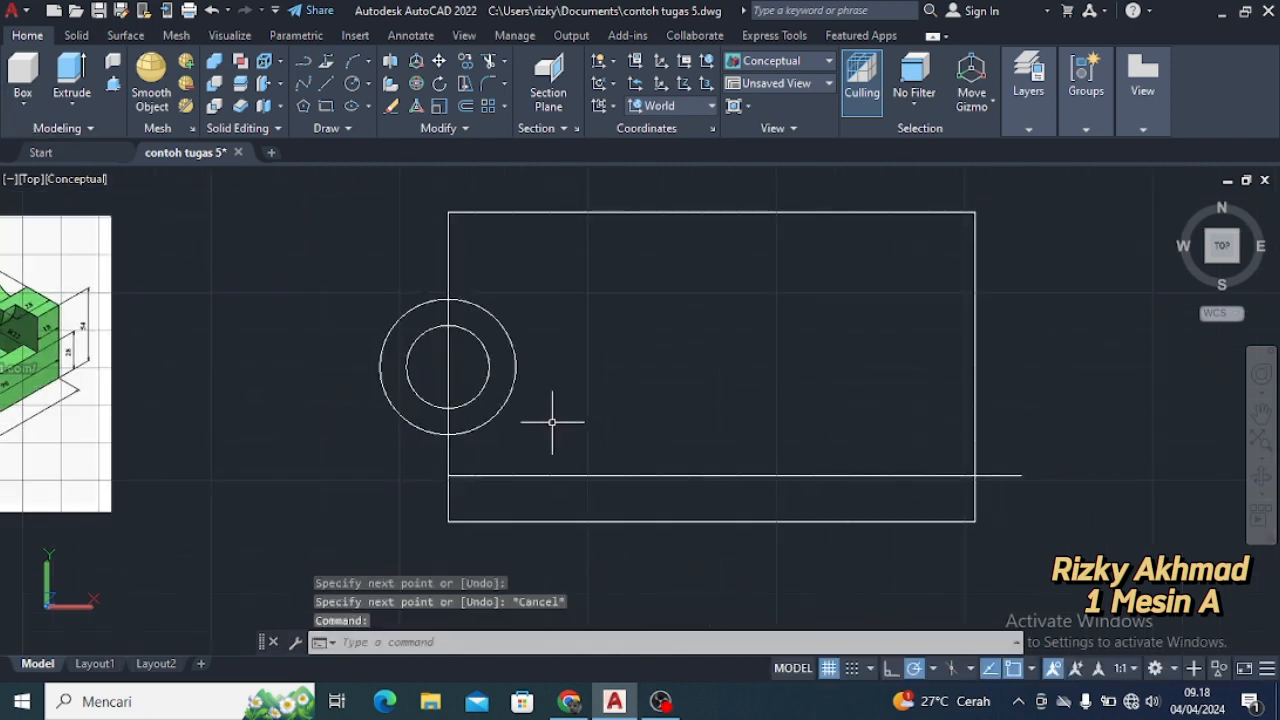
{"action": "left_click", "coordinate": [599, 475]}
{"action": "left_click", "coordinate": [466, 128]}
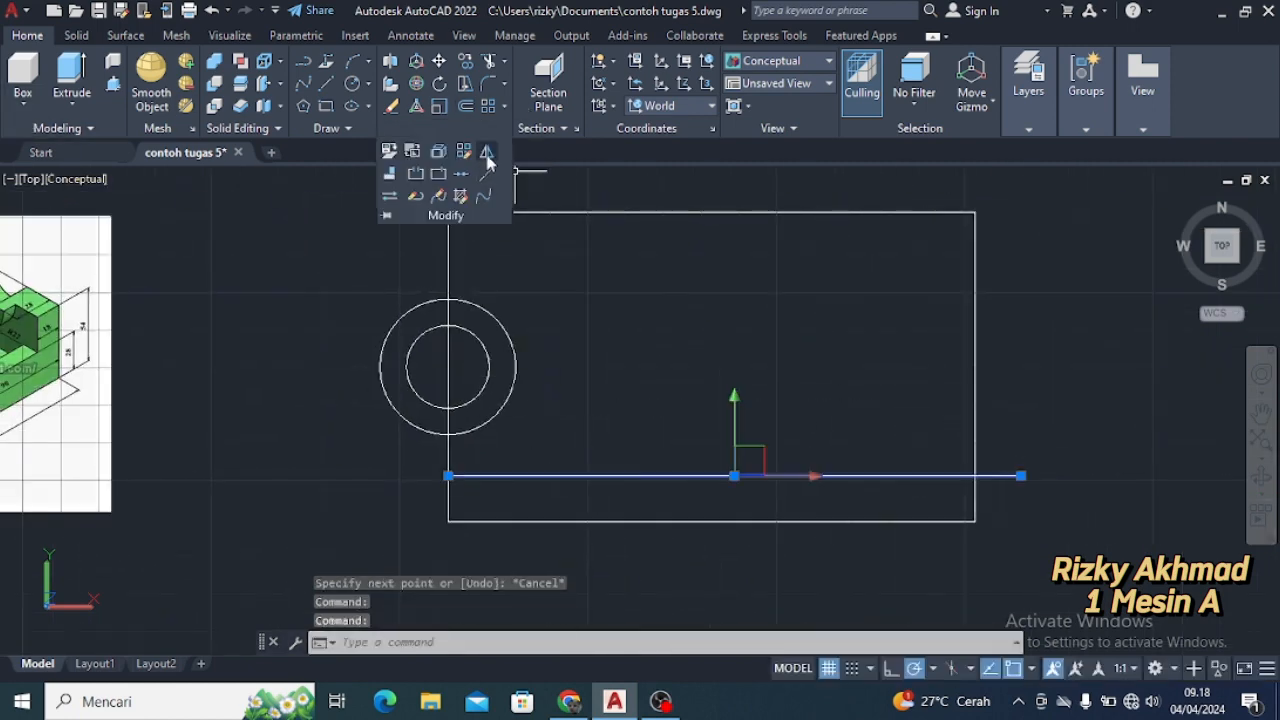
{"action": "left_click", "coordinate": [487, 157]}
{"action": "left_click", "coordinate": [447, 381]}
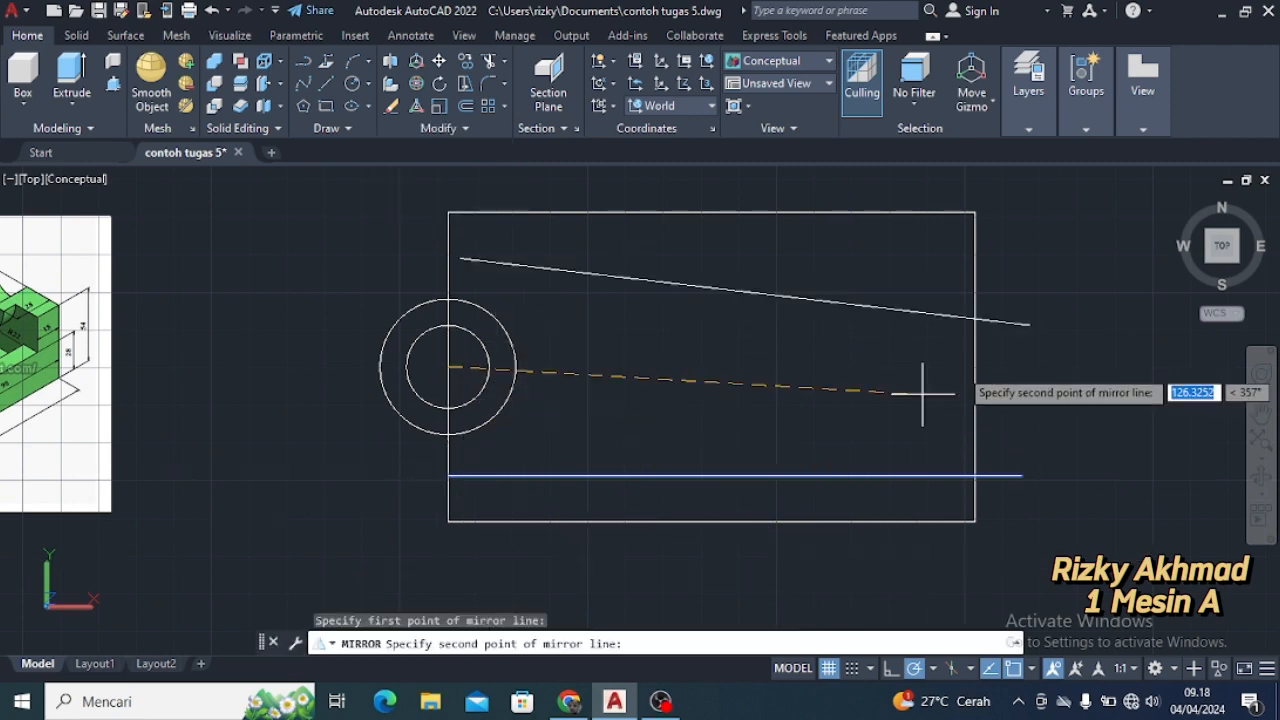
{"action": "left_click", "coordinate": [1077, 374]}
{"action": "left_click", "coordinate": [1118, 439]}
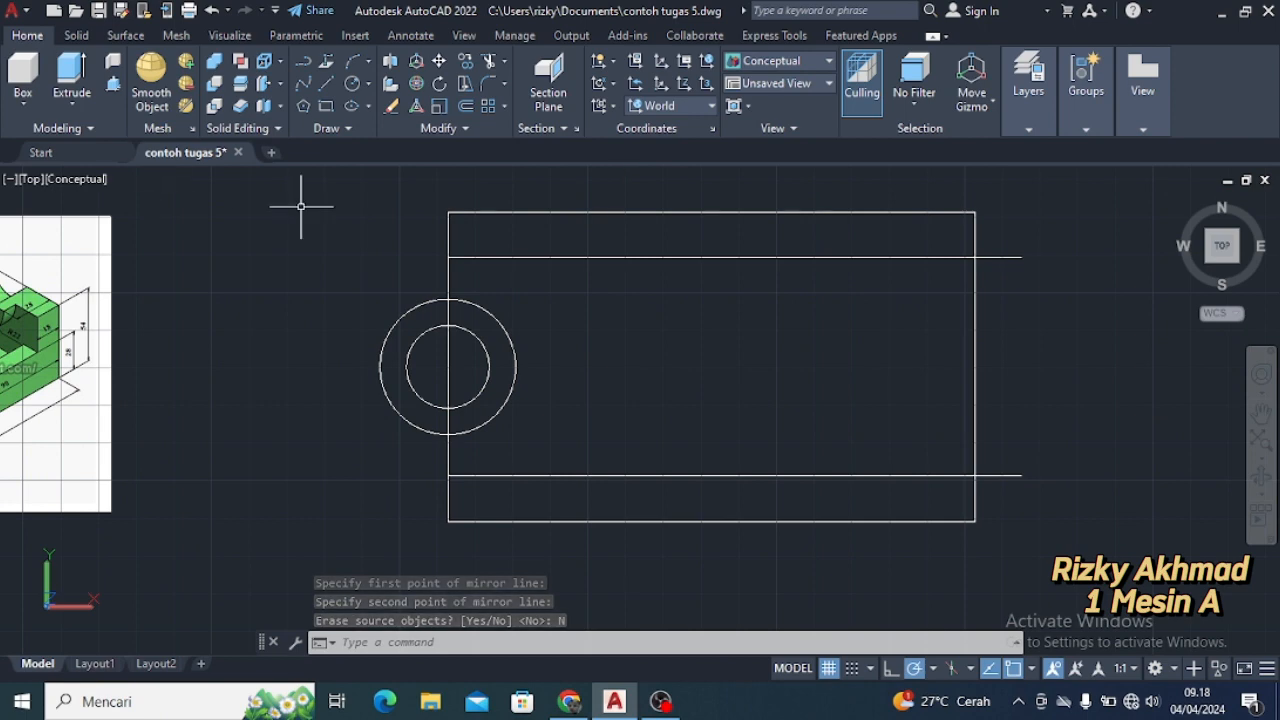
Draw a vertical line 18 inside the rectangle's right edge, running down from the top edge past the bottom edge
{"action": "middle_click_drag", "start_coordinate": [281, 351], "coordinate": [449, 374]}
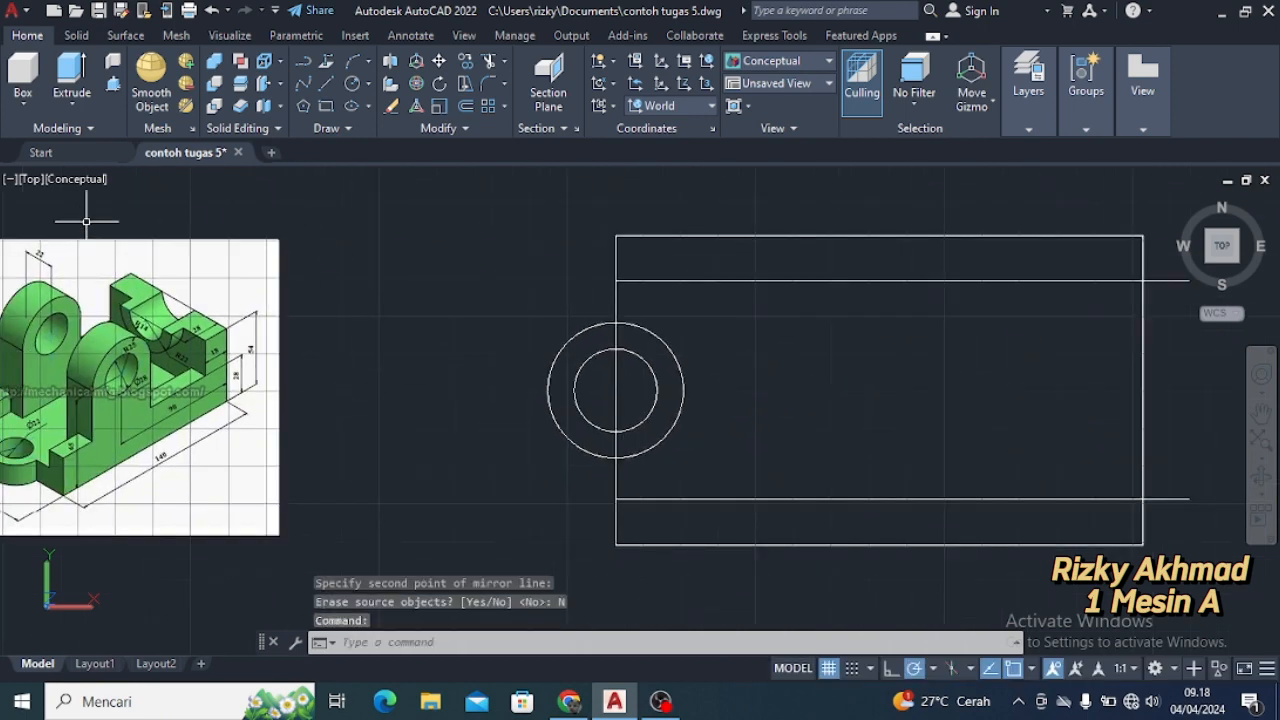
{"action": "left_click", "coordinate": [329, 89]}
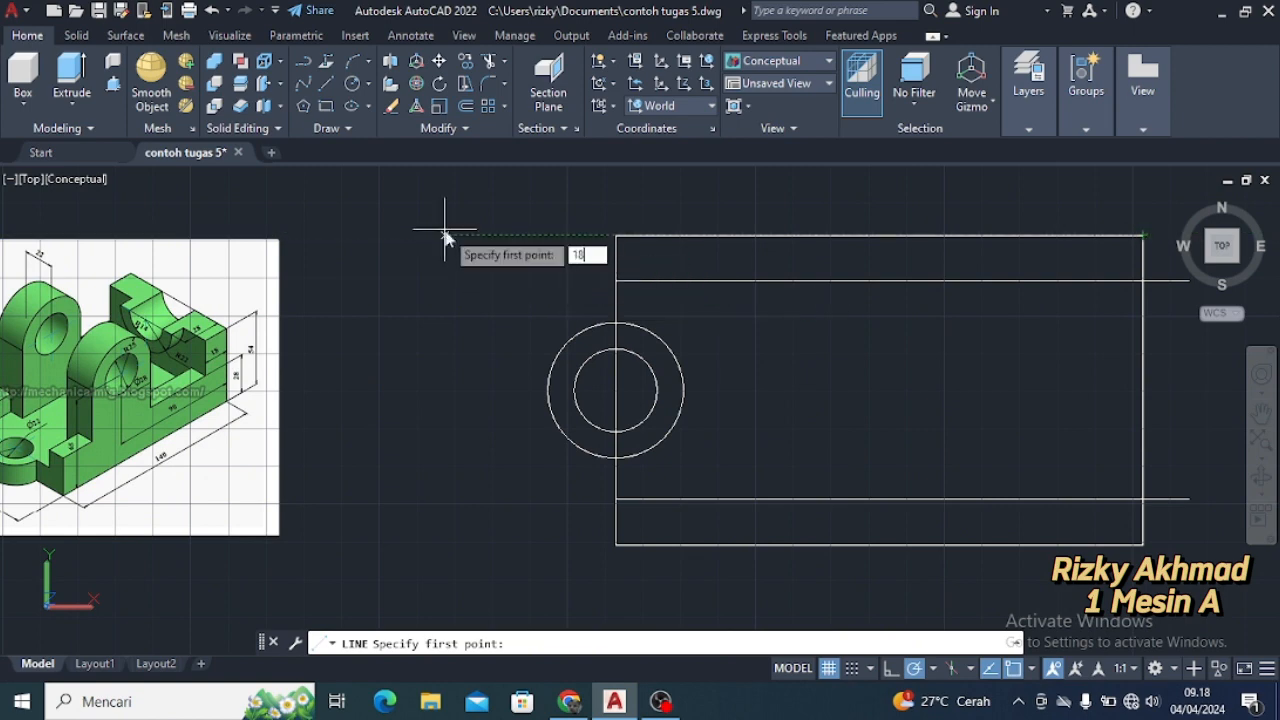
{"action": "key", "text": "Return"}
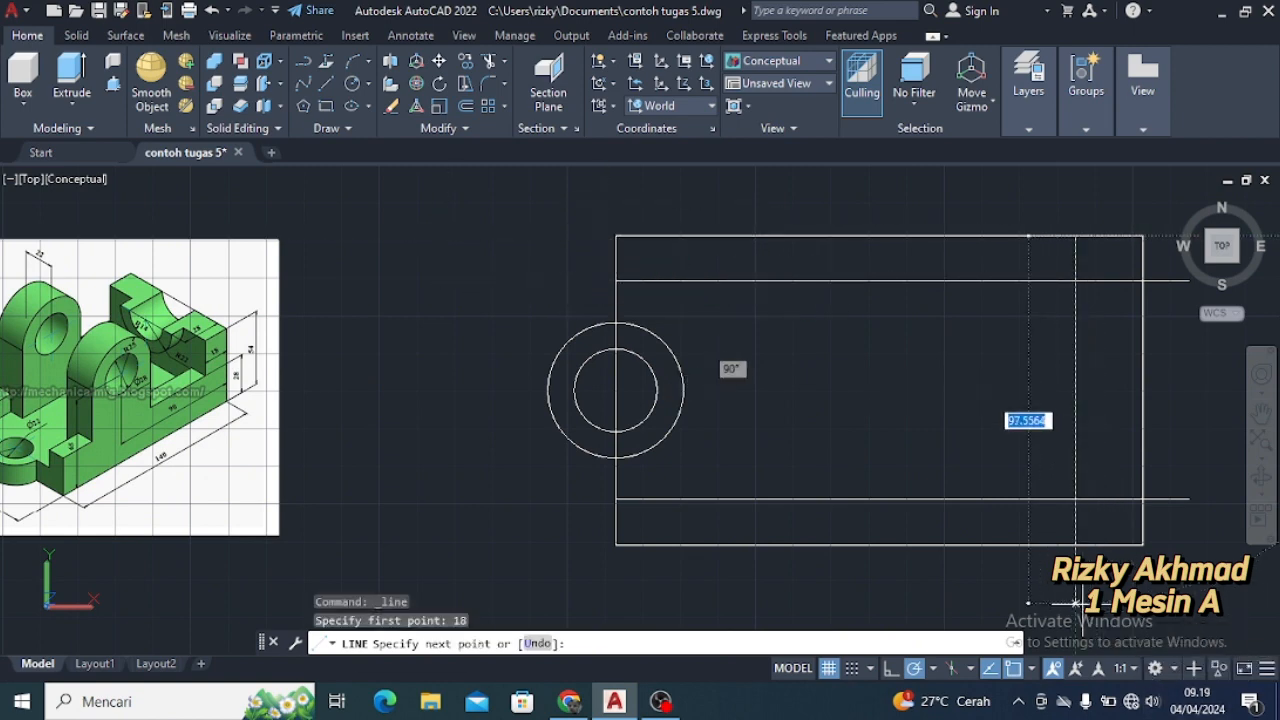
{"action": "key", "text": "Escape"}
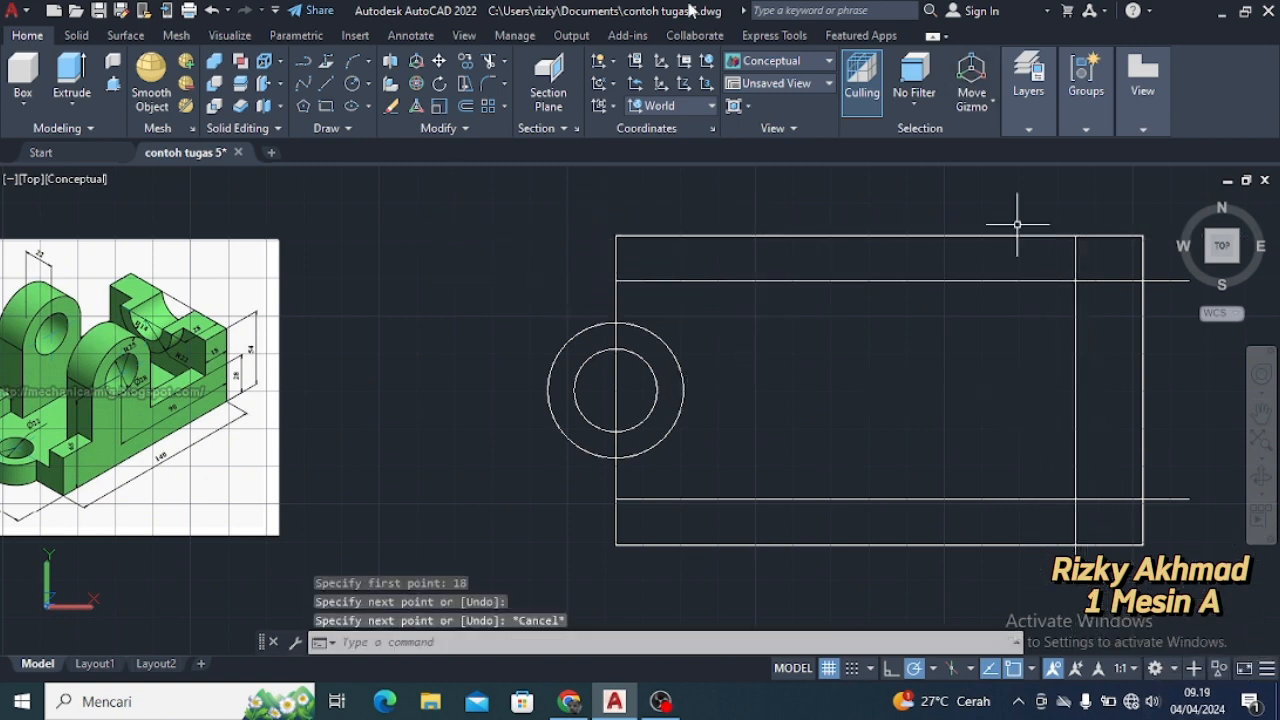
Trim the overhanging line ends and the parts of both inner horizontal lines between the inner vertical line and the right edge
{"action": "left_click", "coordinate": [487, 62]}
{"action": "left_click", "coordinate": [1178, 500]}
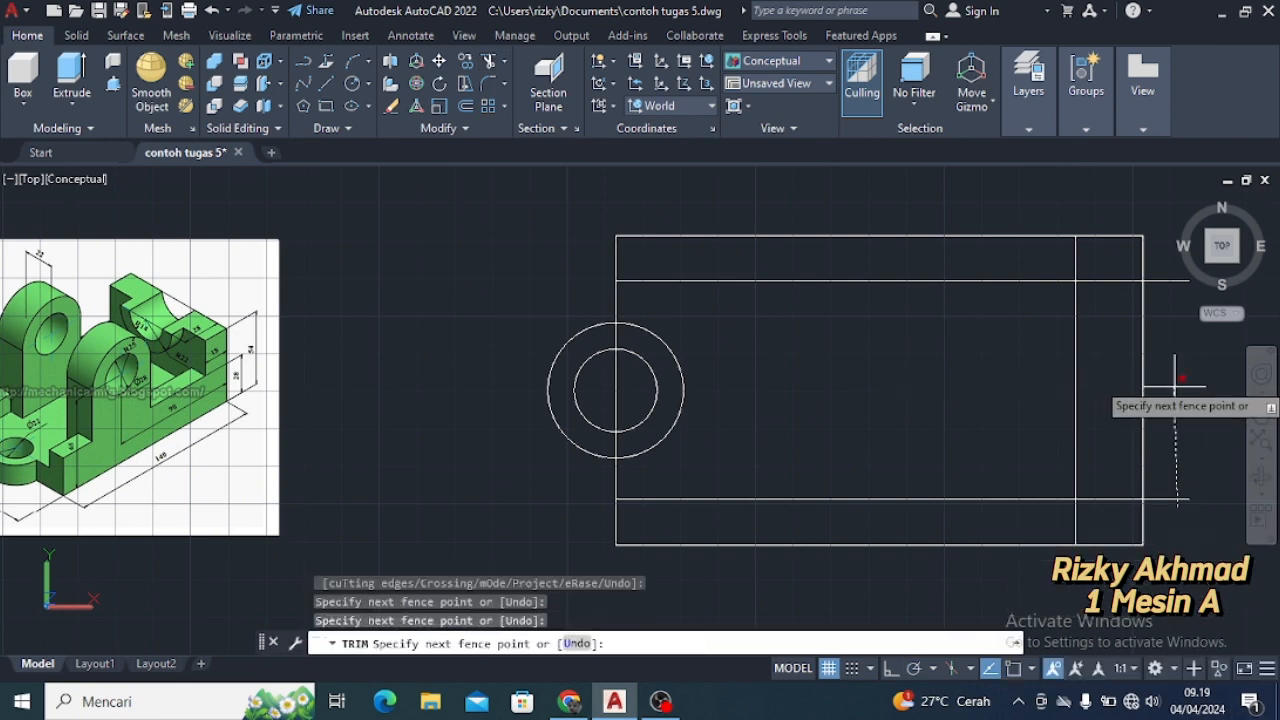
{"action": "left_click", "coordinate": [1180, 232]}
{"action": "key", "text": "Return"}
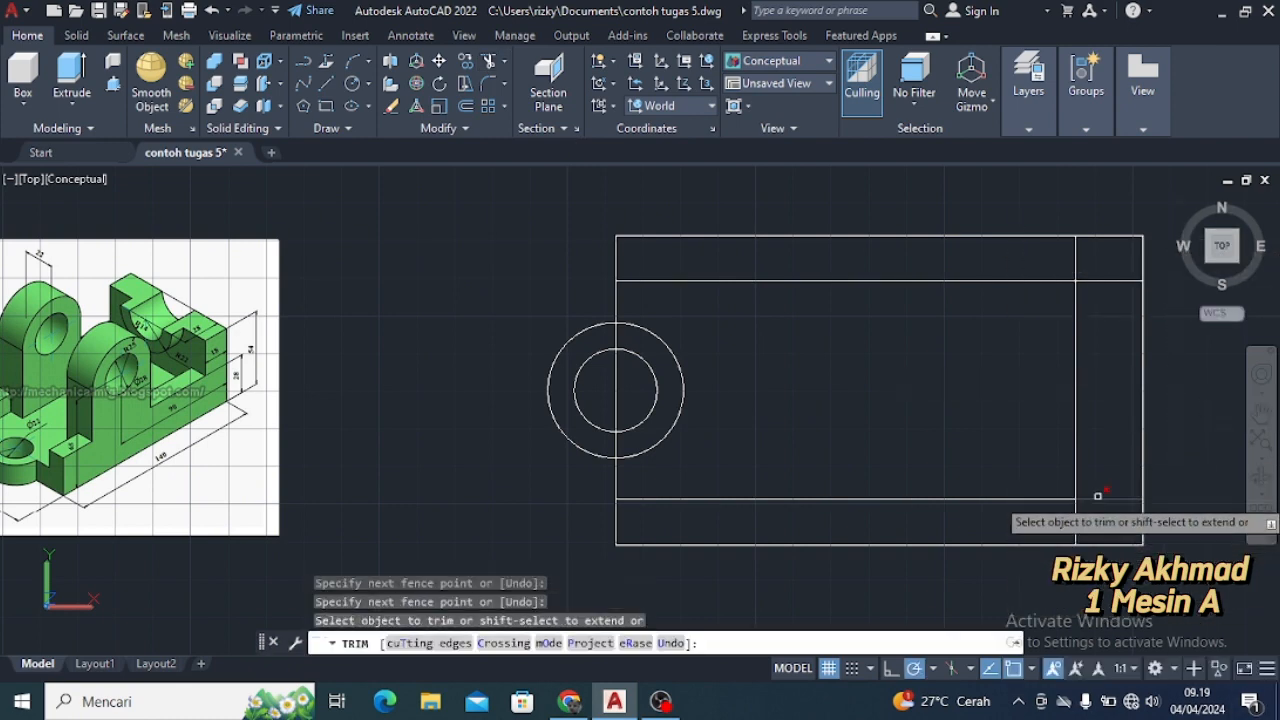
{"action": "left_click", "coordinate": [1098, 497]}
{"action": "left_click", "coordinate": [1121, 270]}
{"action": "left_click", "coordinate": [1117, 300]}
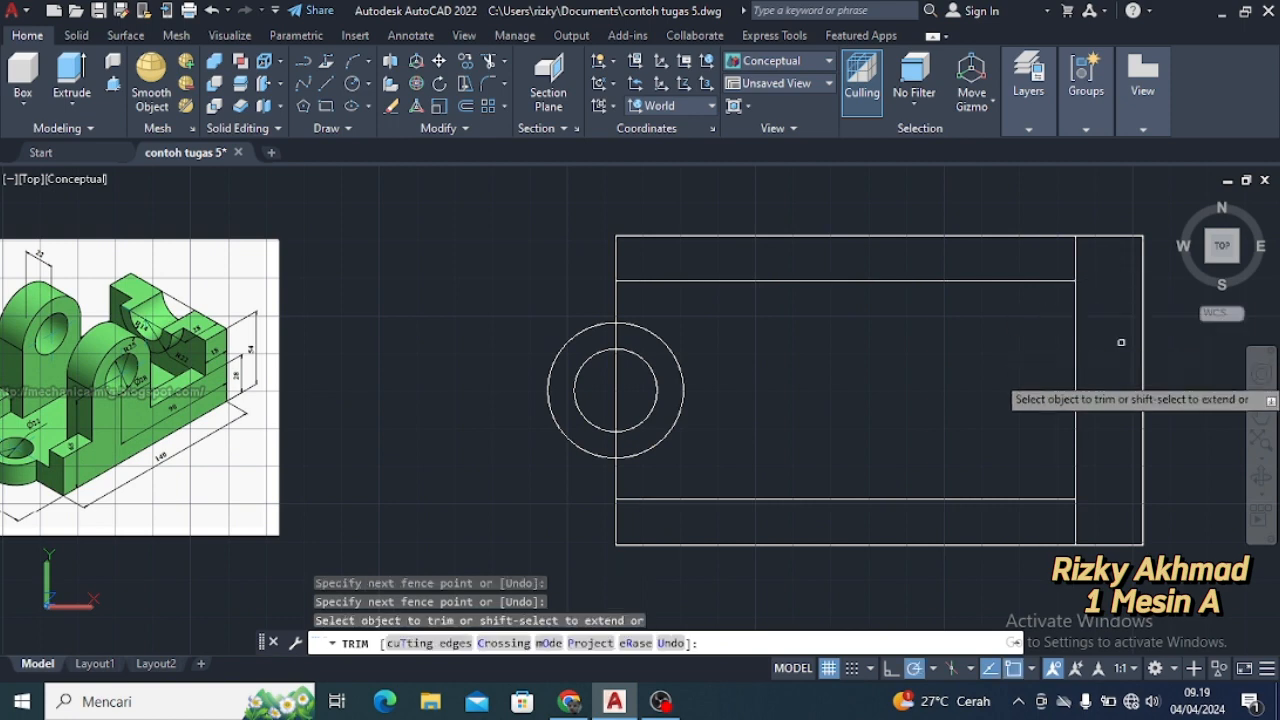
{"action": "key", "text": "Escape"}
Trim away the half of the radius 18 circle that lies inside the rectangle
{"action": "middle_click_drag", "start_coordinate": [941, 443], "coordinate": [857, 443]}
{"action": "middle_click_drag", "start_coordinate": [249, 390], "coordinate": [421, 357]}
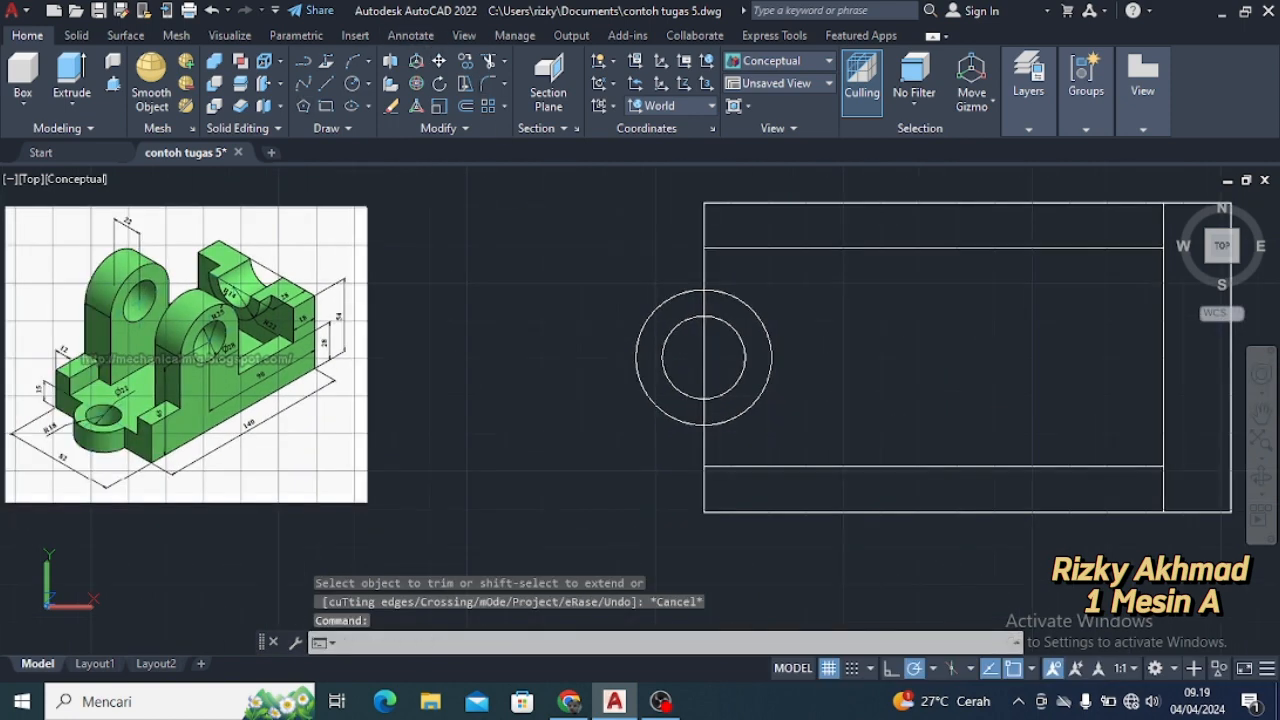
{"action": "left_click", "coordinate": [490, 64]}
{"action": "left_click", "coordinate": [769, 343]}
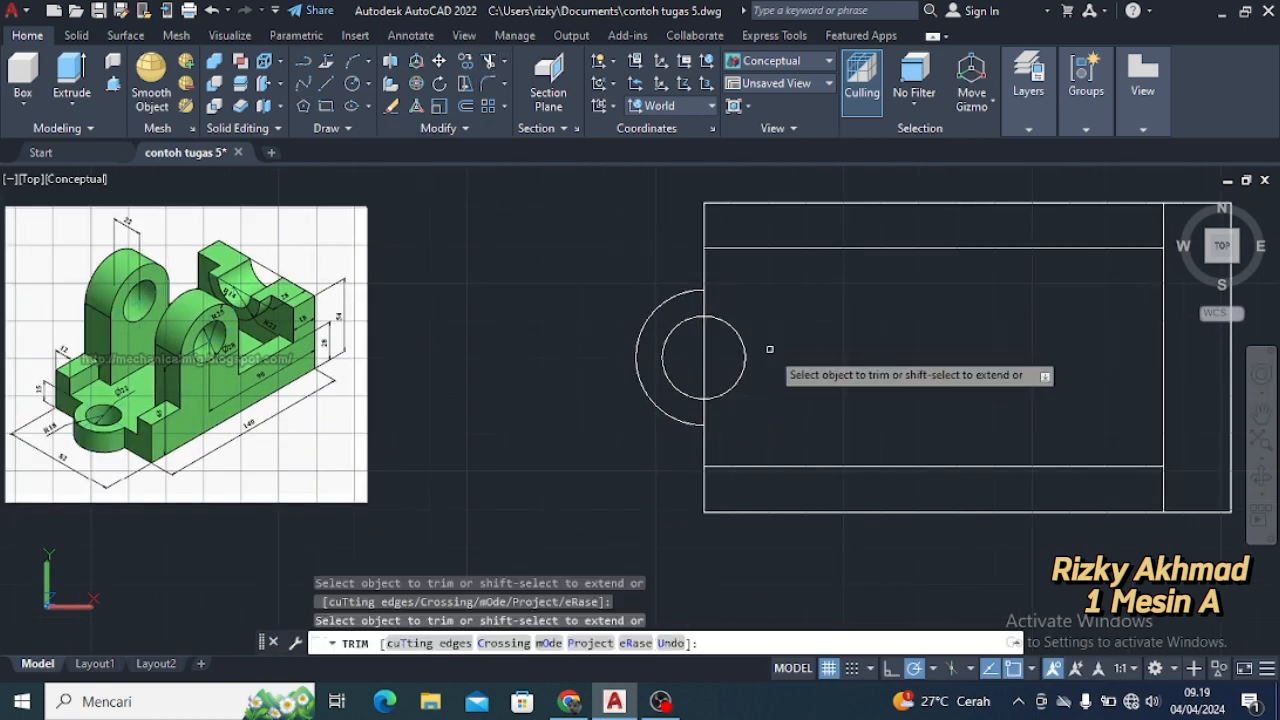
{"action": "middle_click_drag", "start_coordinate": [918, 377], "coordinate": [818, 382]}
{"action": "middle_click_drag", "start_coordinate": [1023, 391], "coordinate": [976, 396]}
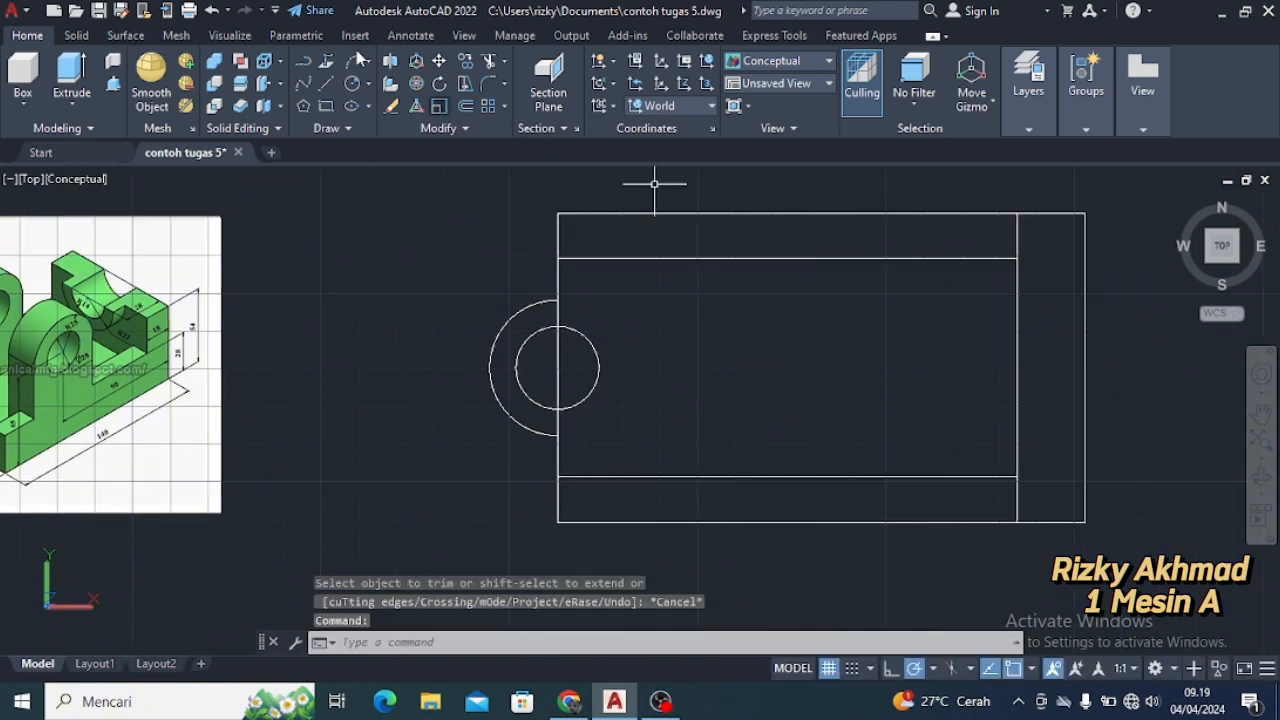
Trim the rectangle's left edge between the ends of the outer arc, including the part inside the small circle
{"action": "middle_click_drag", "start_coordinate": [613, 441], "coordinate": [751, 436]}
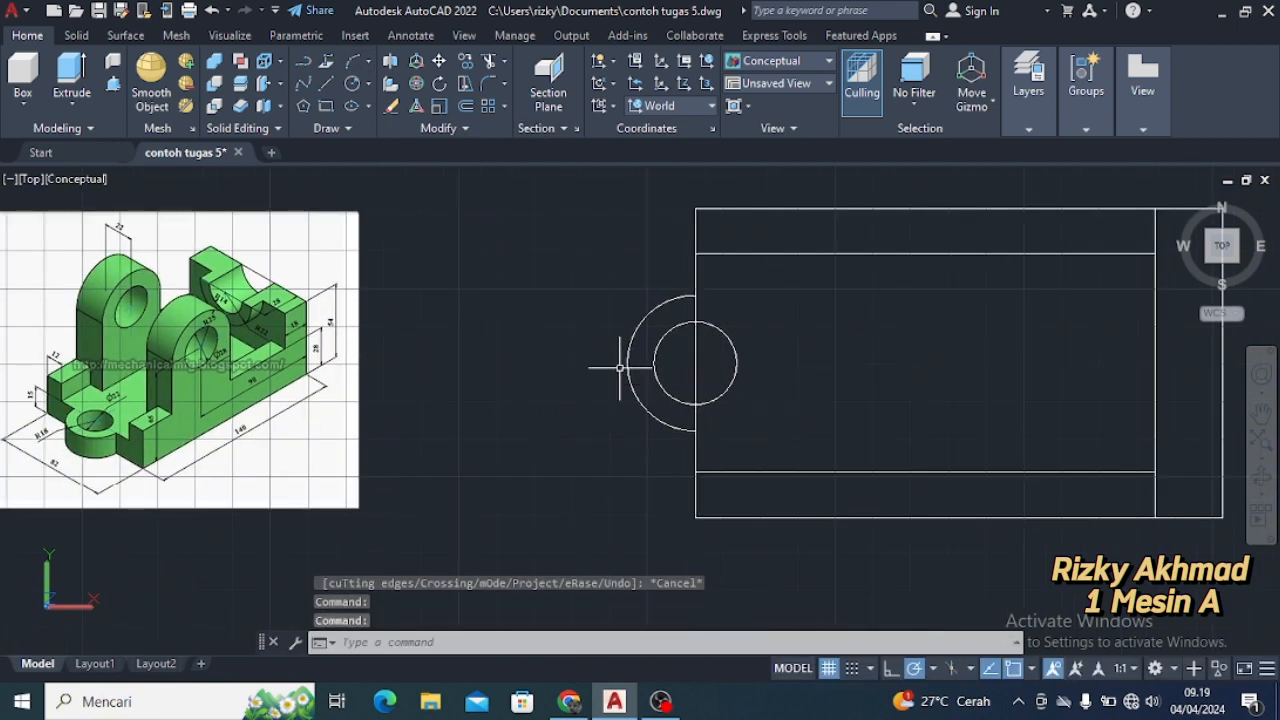
{"action": "left_click", "coordinate": [114, 86]}
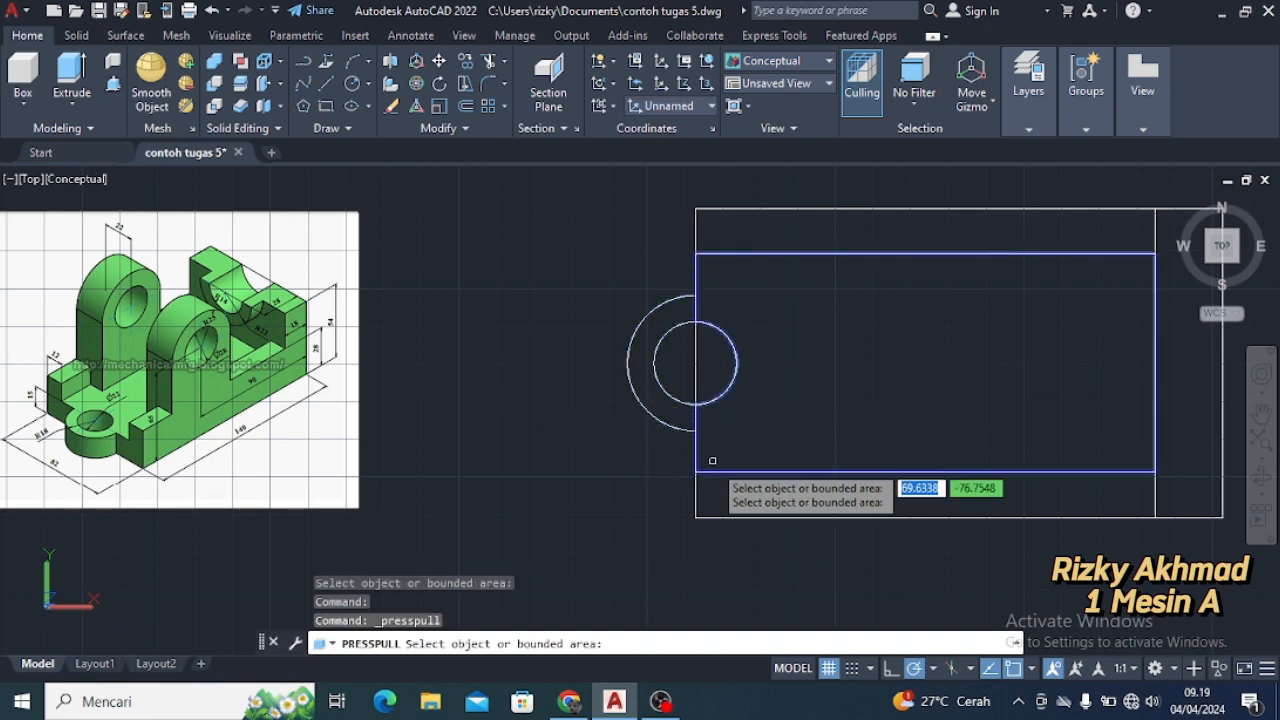
{"action": "key", "text": "Escape"}
{"action": "left_click", "coordinate": [488, 62]}
{"action": "left_click", "coordinate": [696, 306]}
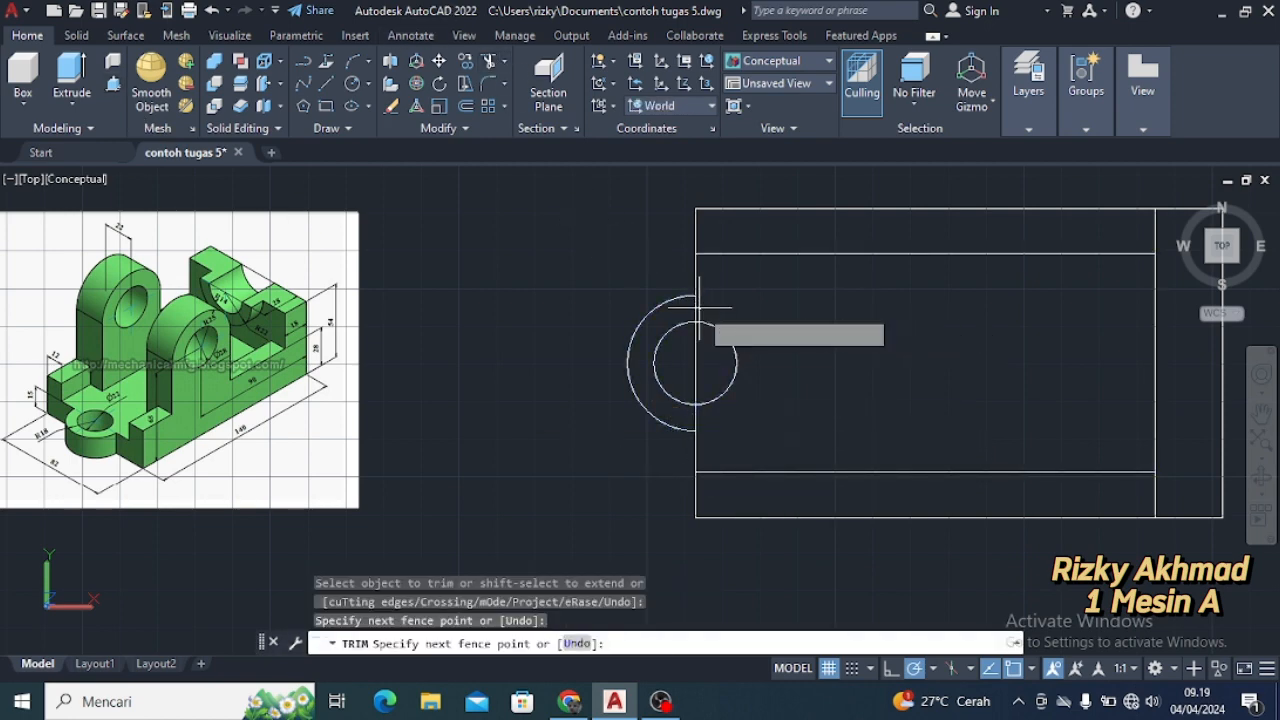
{"action": "left_click", "coordinate": [695, 420]}
{"action": "key", "text": "Return"}
{"action": "left_click", "coordinate": [695, 365]}
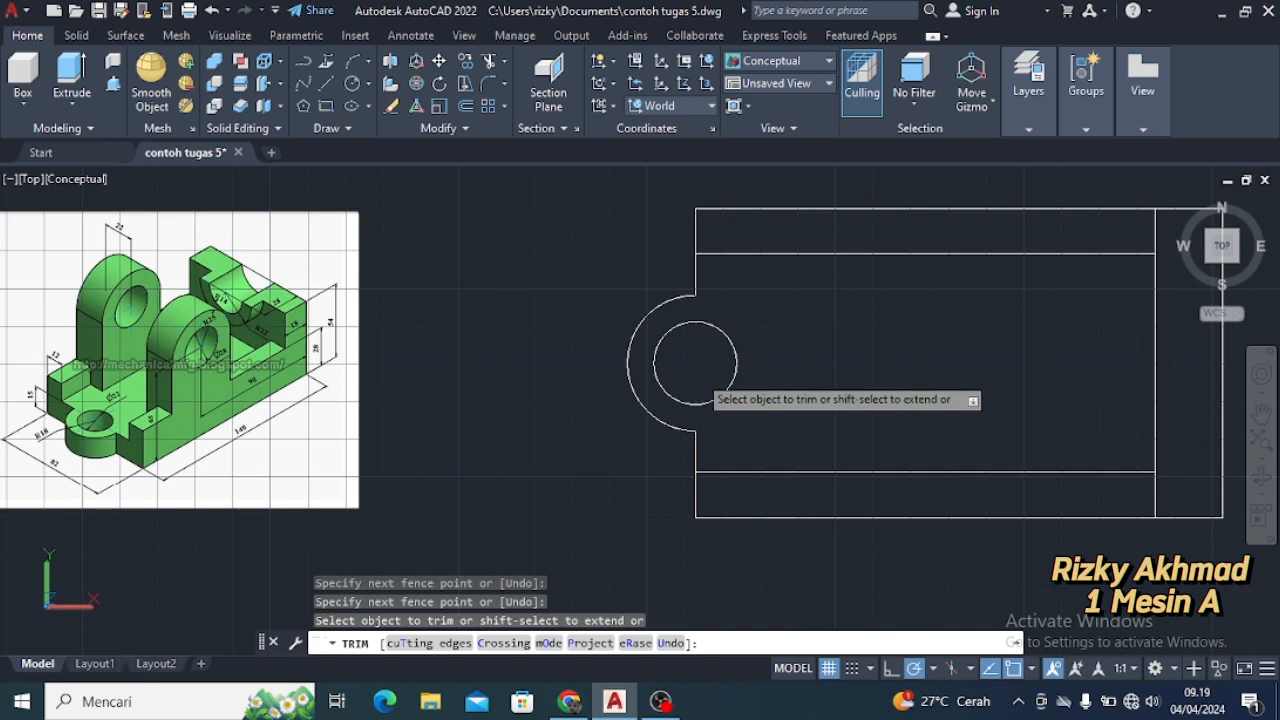
{"action": "key", "text": "Escape"}
{"action": "left_click", "coordinate": [114, 86]}
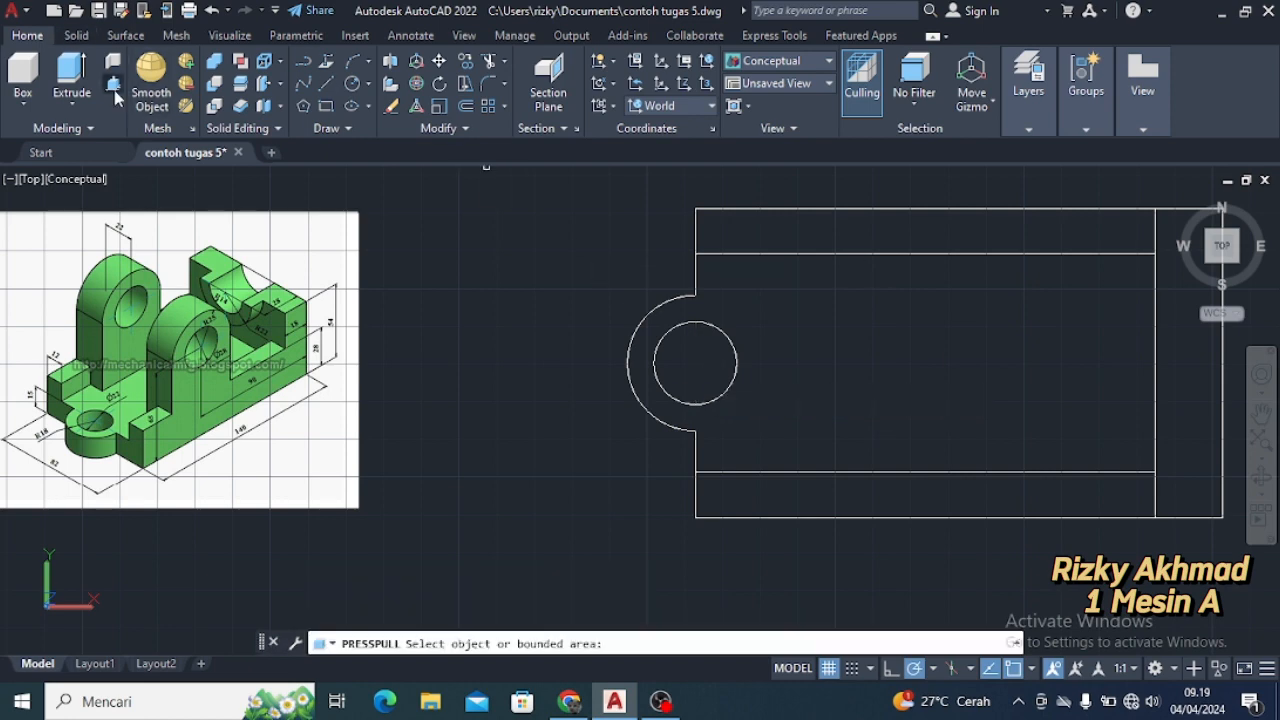
{"action": "left_click", "coordinate": [674, 402]}
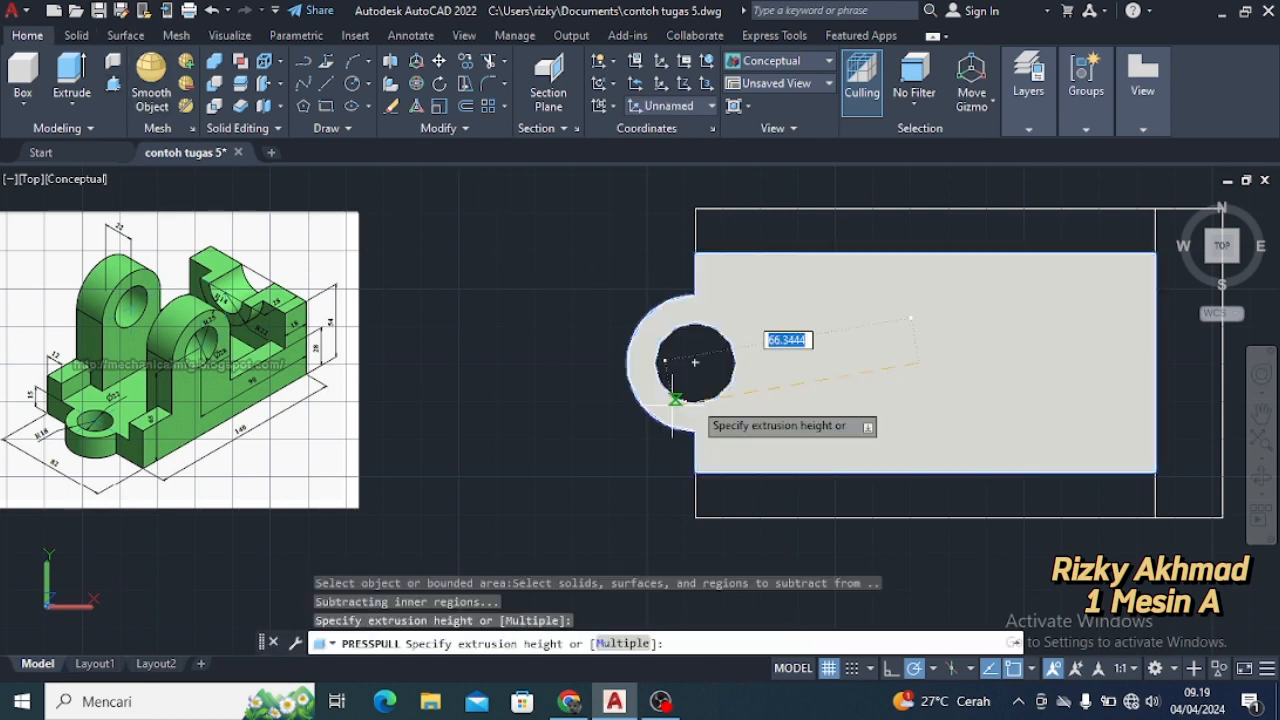
{"action": "key", "text": "Escape"}
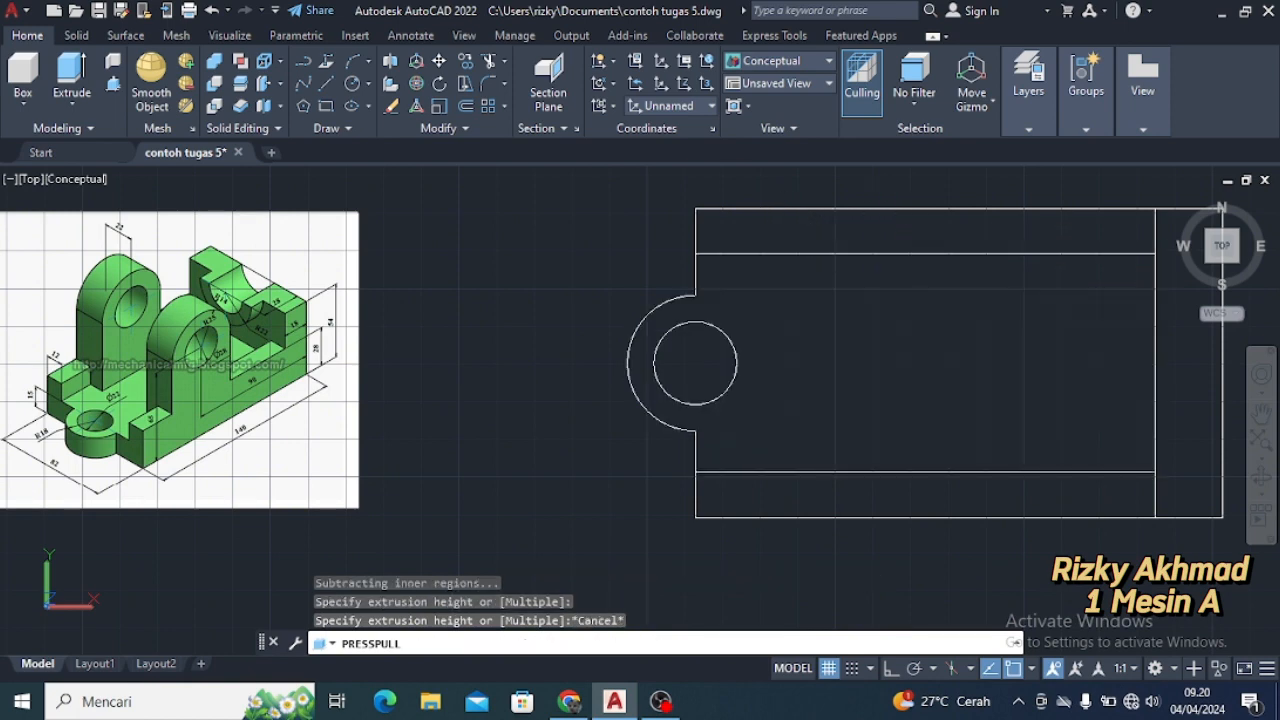
Switch the model view to SW Isometric
{"action": "left_click", "coordinate": [1210, 263]}
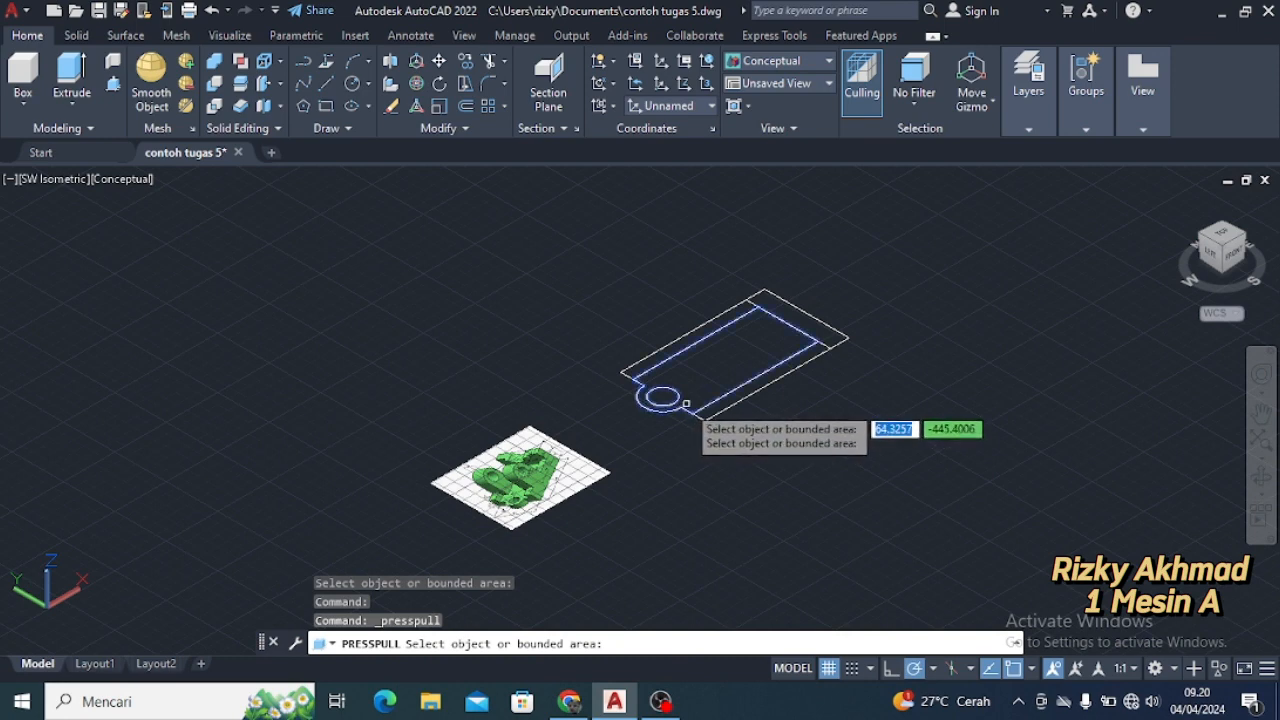
Presspull the central base area with its rounded hole tab to a height of 15, leaving the small circle open
{"action": "left_click", "coordinate": [683, 402]}
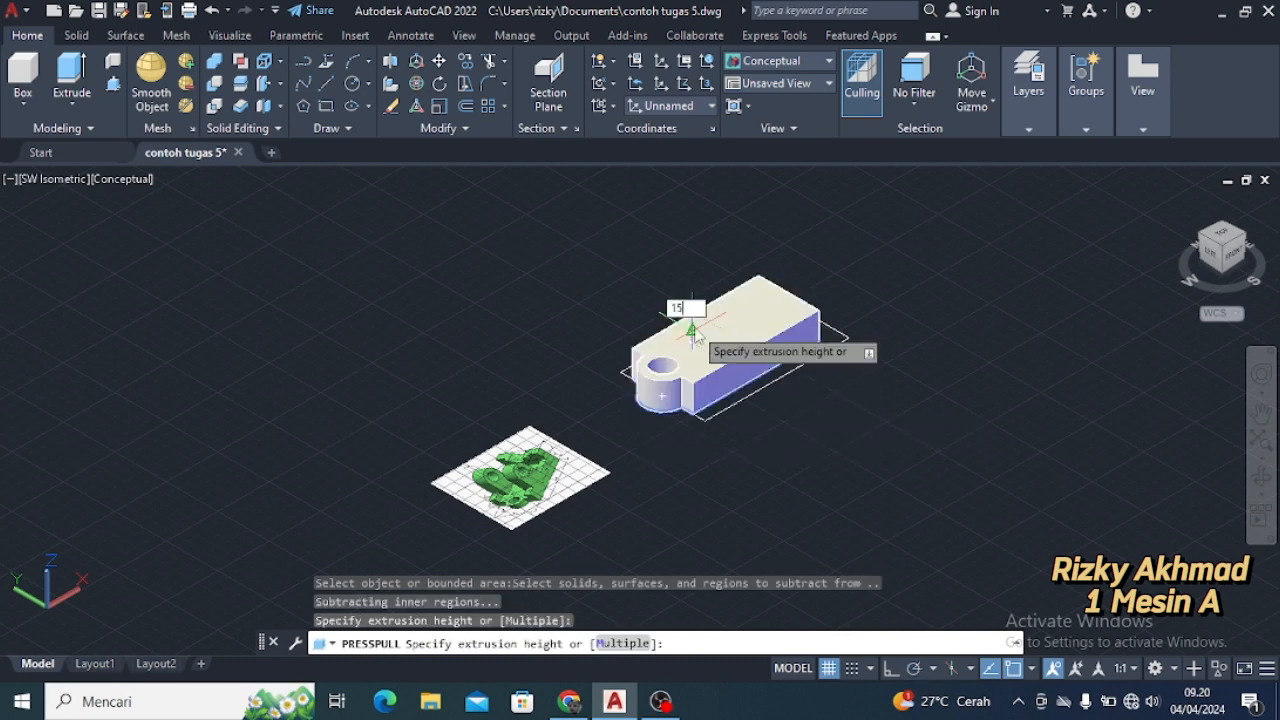
{"action": "type", "text": "15"}
{"action": "key", "text": "Return"}
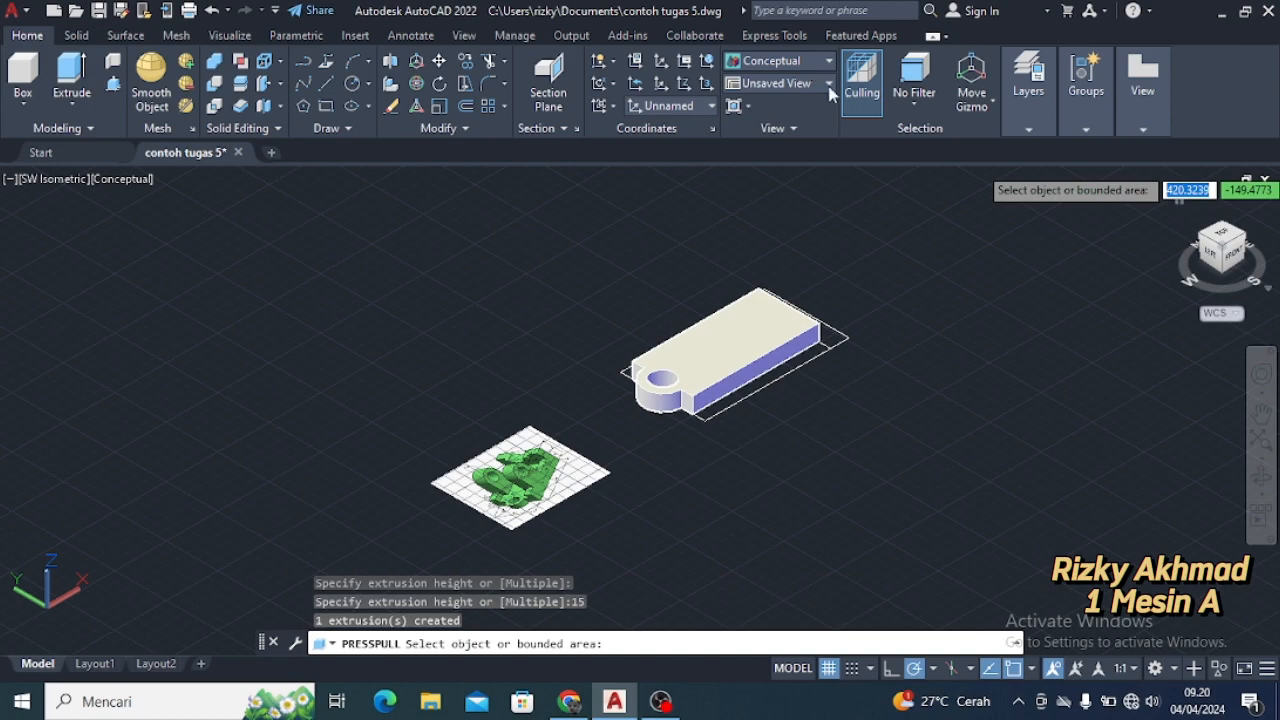
Set the visual style to 2D Wireframe and return the model to the top view with north up
{"action": "left_click", "coordinate": [828, 60]}
{"action": "left_click", "coordinate": [757, 108]}
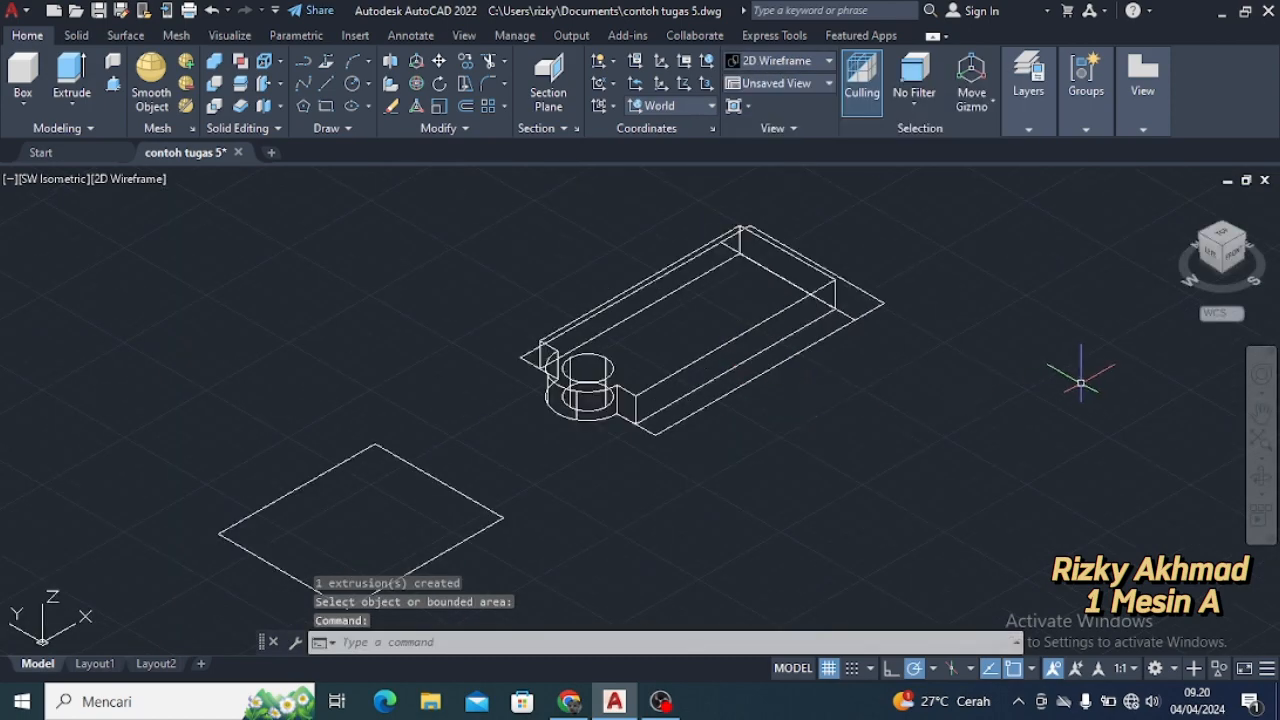
{"action": "left_click", "coordinate": [1220, 240]}
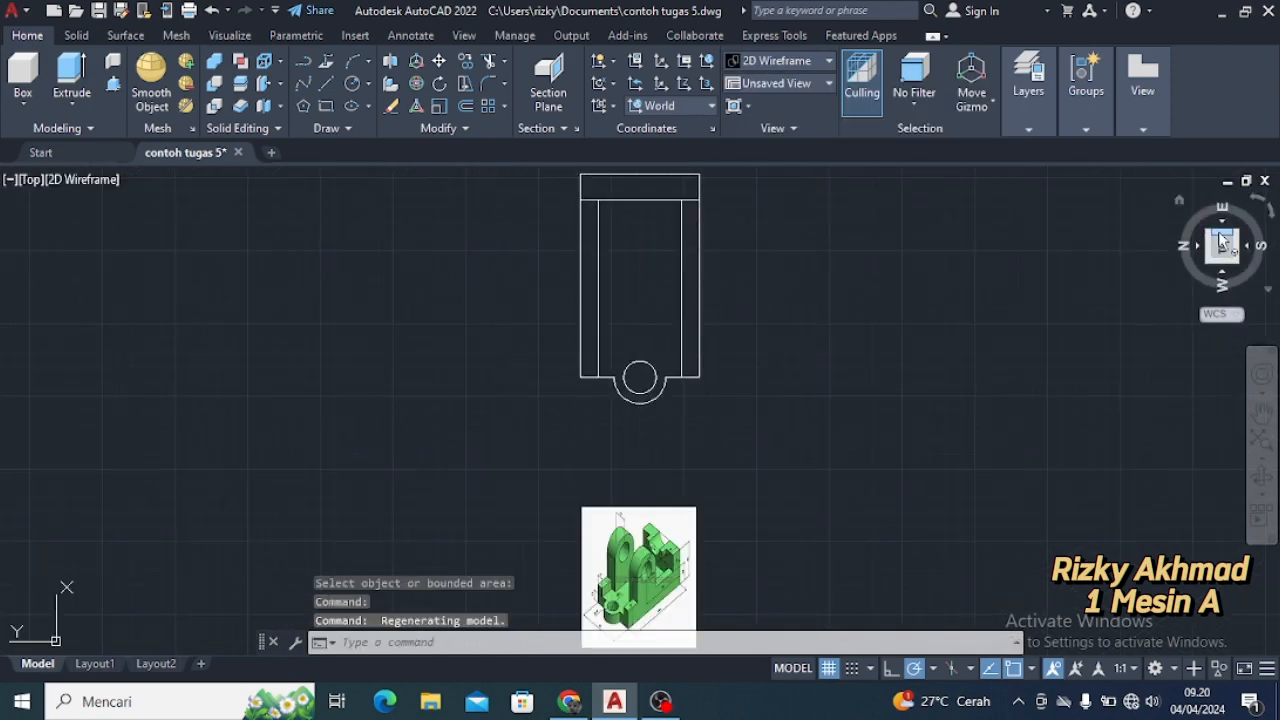
{"action": "left_click", "coordinate": [1212, 256]}
{"action": "left_click", "coordinate": [1207, 246]}
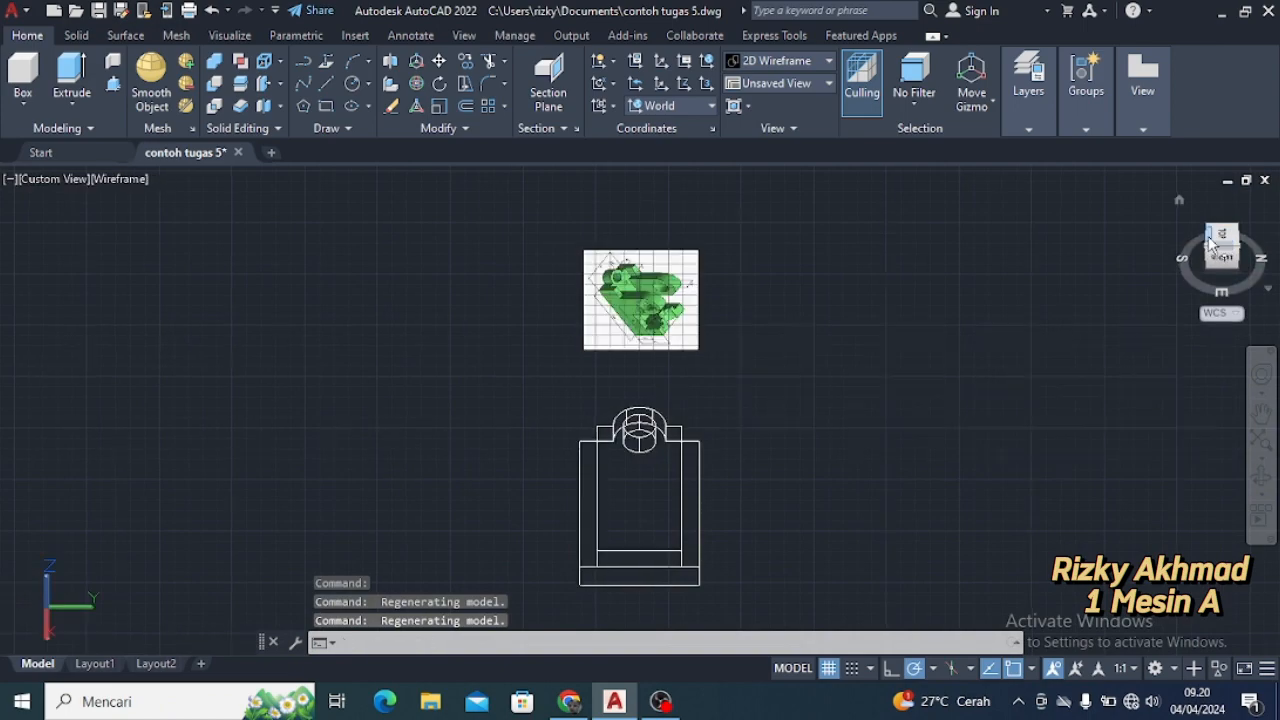
Draw a circle with radius 25 in the empty space to the right of the base outline
{"action": "middle_click_drag", "start_coordinate": [979, 440], "coordinate": [821, 436]}
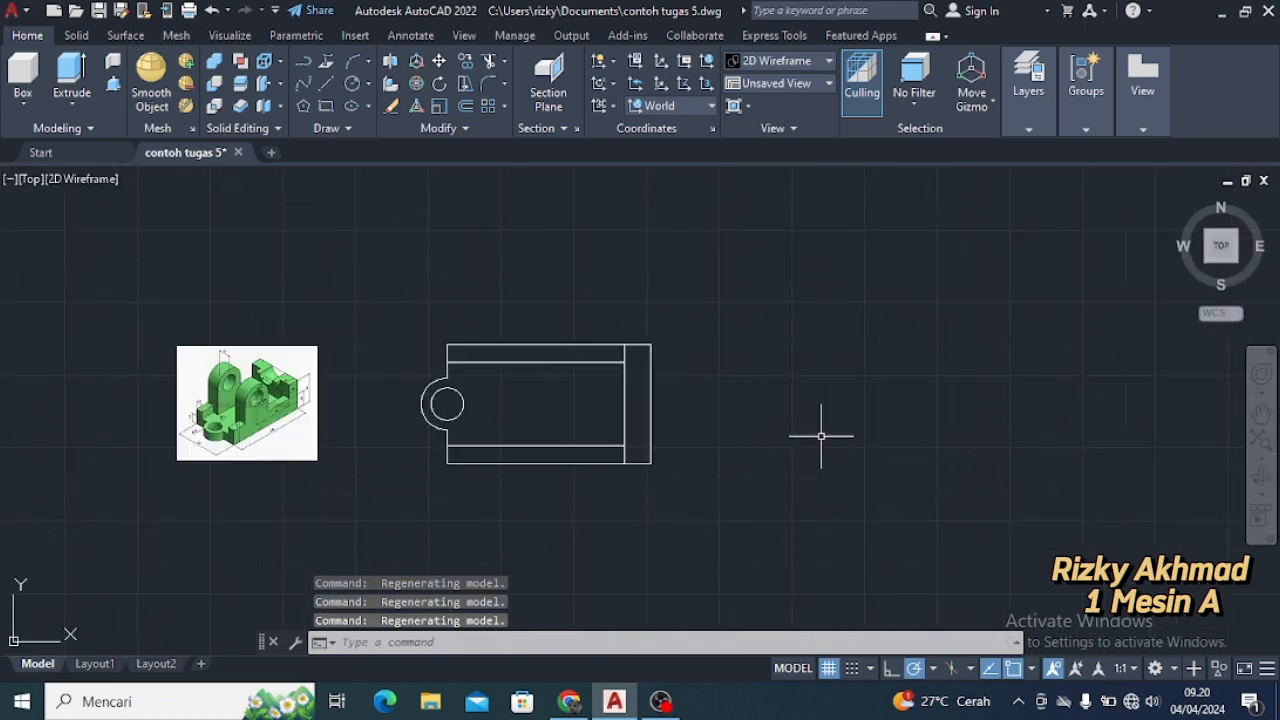
{"action": "scroll", "coordinate": [712, 355], "scroll_direction": "up", "scroll_amount": 2}
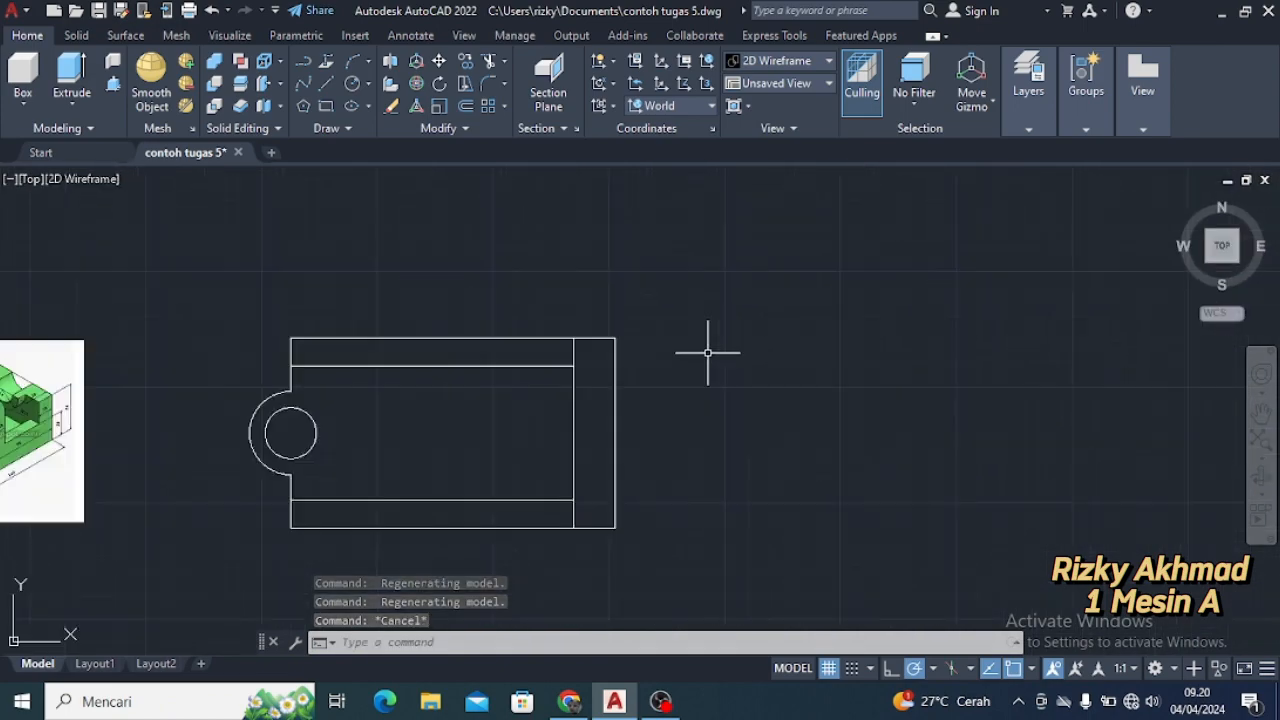
{"action": "mouse_move", "coordinate": [640, 329]}
{"action": "middle_mouse_down"}
{"action": "mouse_move", "coordinate": [791, 289]}
{"action": "mouse_move", "coordinate": [905, 287]}
{"action": "middle_mouse_up"}
{"action": "scroll", "coordinate": [280, 368], "scroll_direction": "up", "scroll_amount": 2}
{"action": "middle_click_drag", "start_coordinate": [383, 415], "coordinate": [507, 423]}
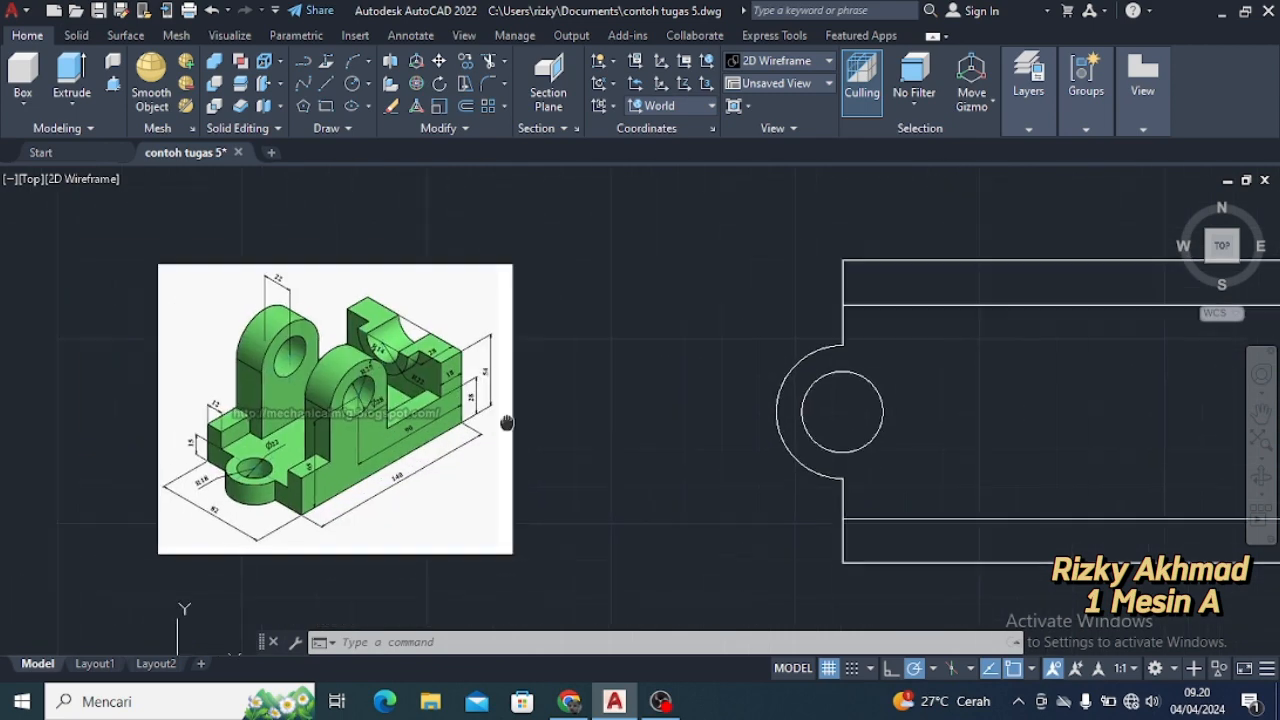
{"action": "scroll", "coordinate": [437, 455], "scroll_direction": "up", "scroll_amount": 2}
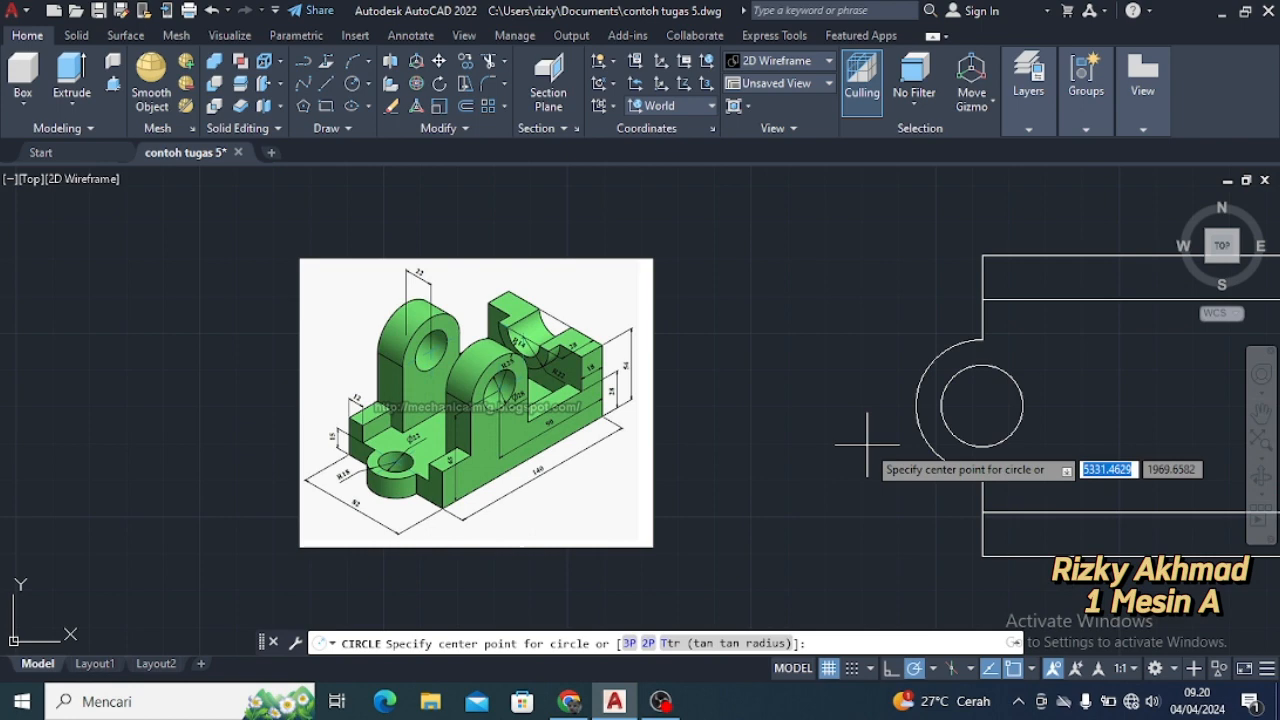
{"action": "scroll", "coordinate": [866, 443], "scroll_direction": "up", "scroll_amount": 2}
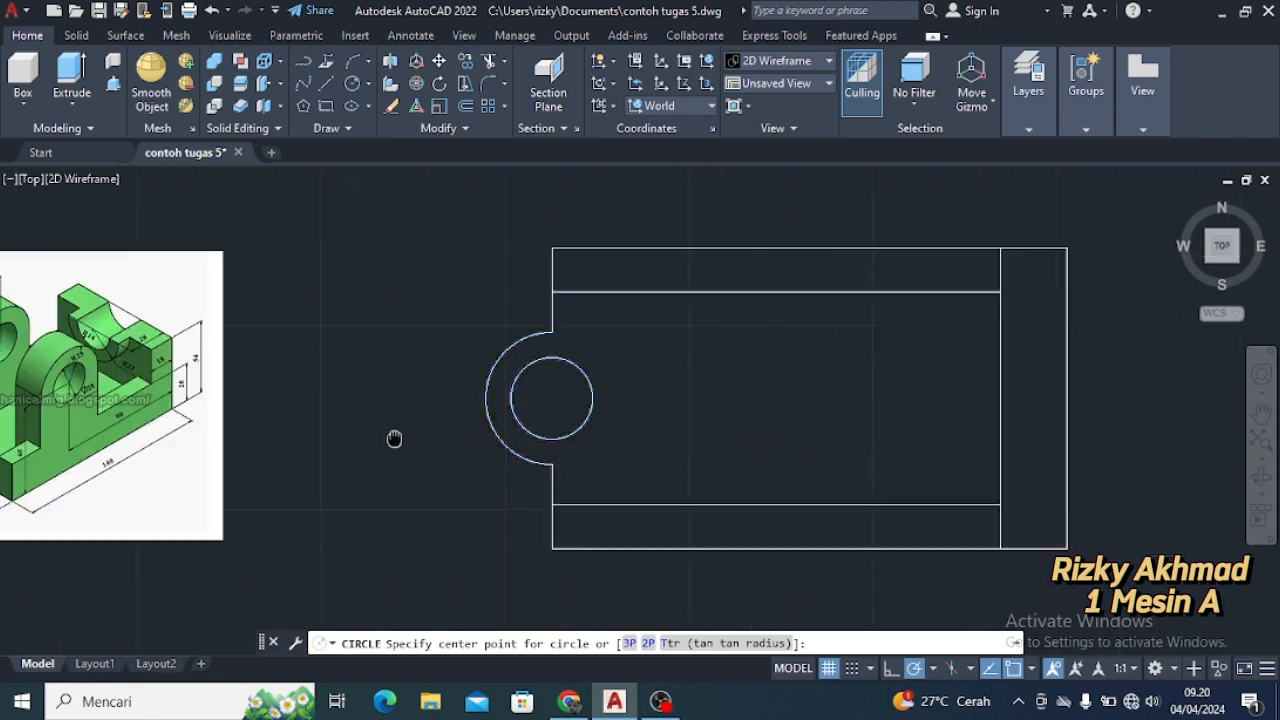
{"action": "scroll", "coordinate": [903, 445], "scroll_direction": "down", "scroll_amount": 2}
{"action": "middle_click_drag", "start_coordinate": [903, 445], "coordinate": [528, 414]}
{"action": "left_click", "coordinate": [654, 387]}
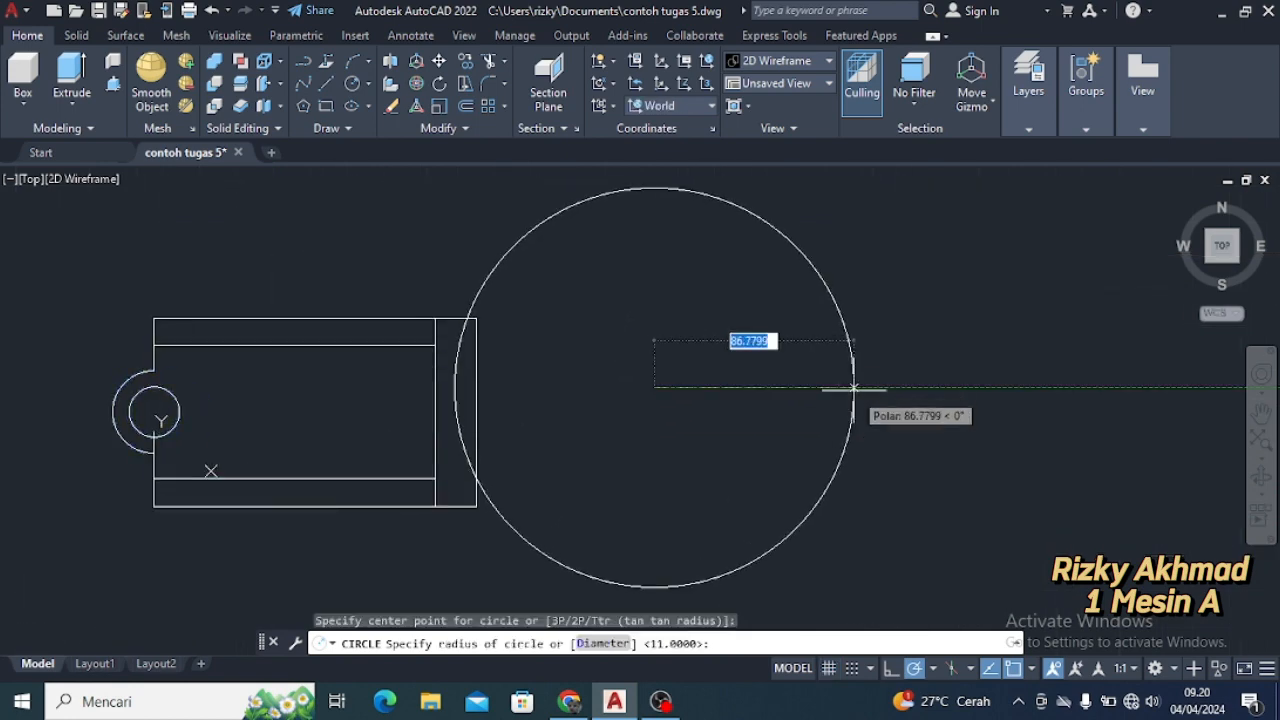
{"action": "key", "text": "Return"}
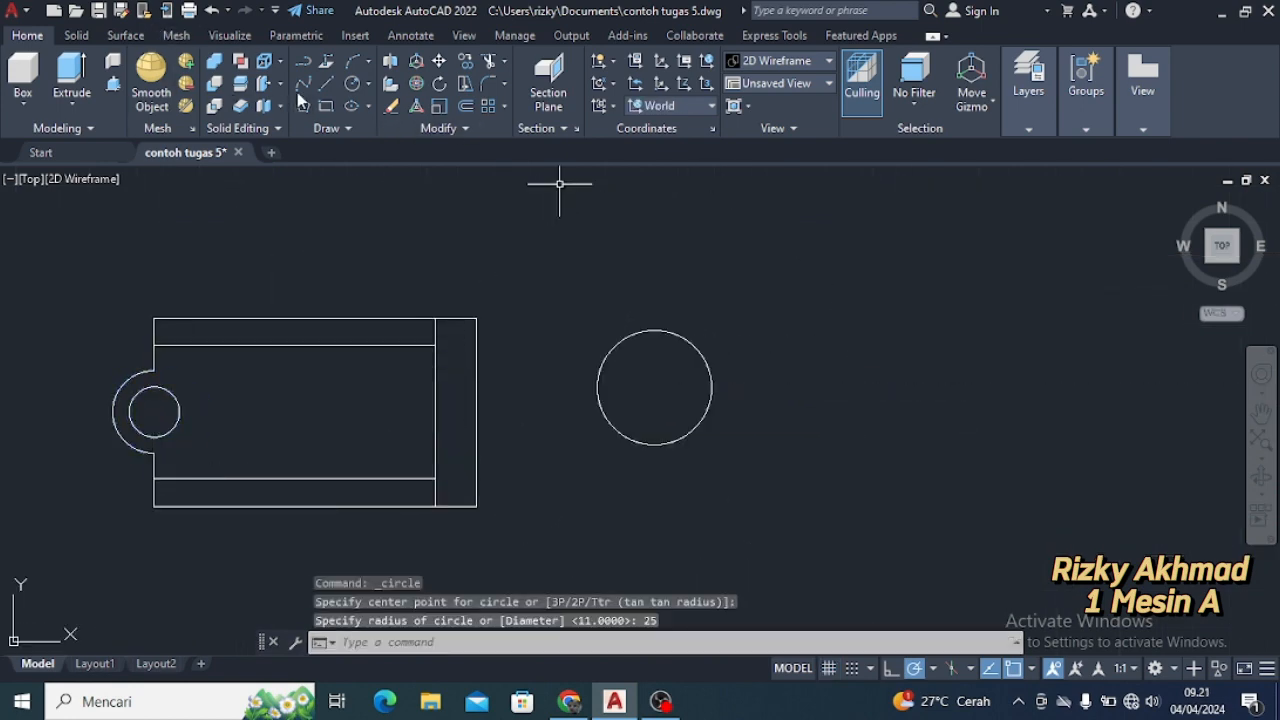
Draw a concentric circle with radius 14 inside the radius 25 circle
{"action": "left_click", "coordinate": [353, 84]}
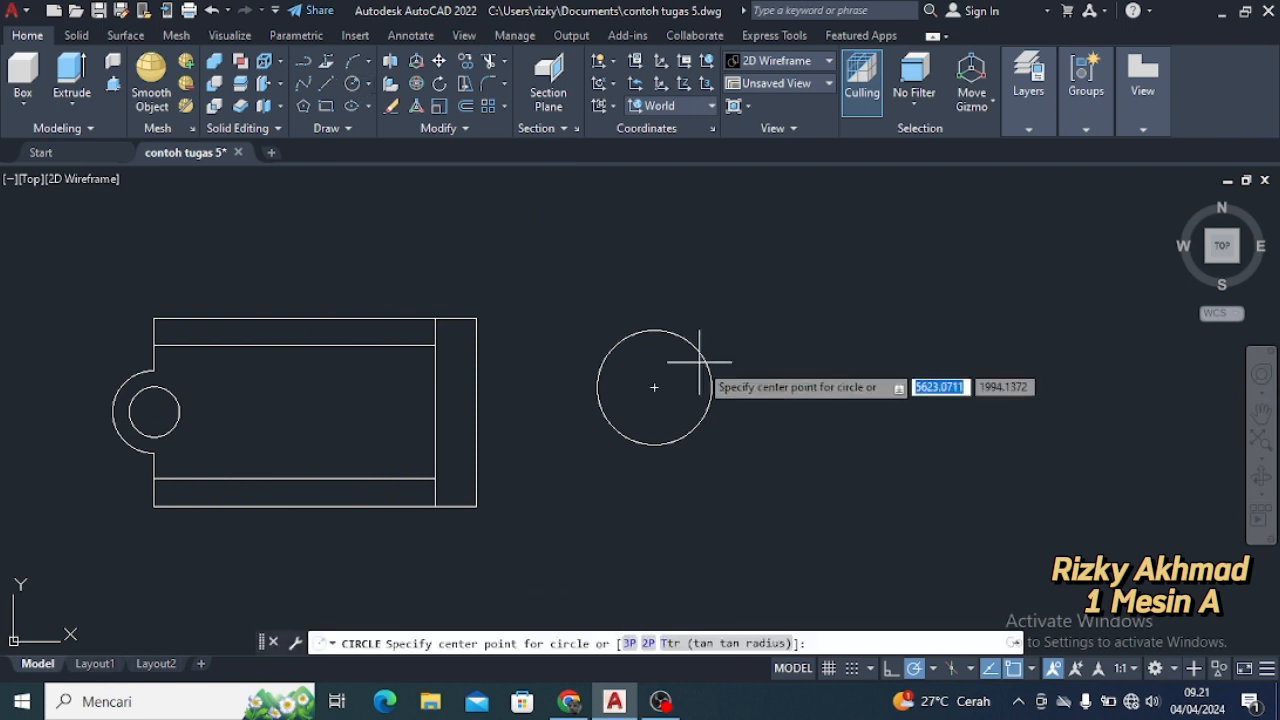
{"action": "left_click", "coordinate": [654, 387]}
{"action": "key", "text": "Return"}
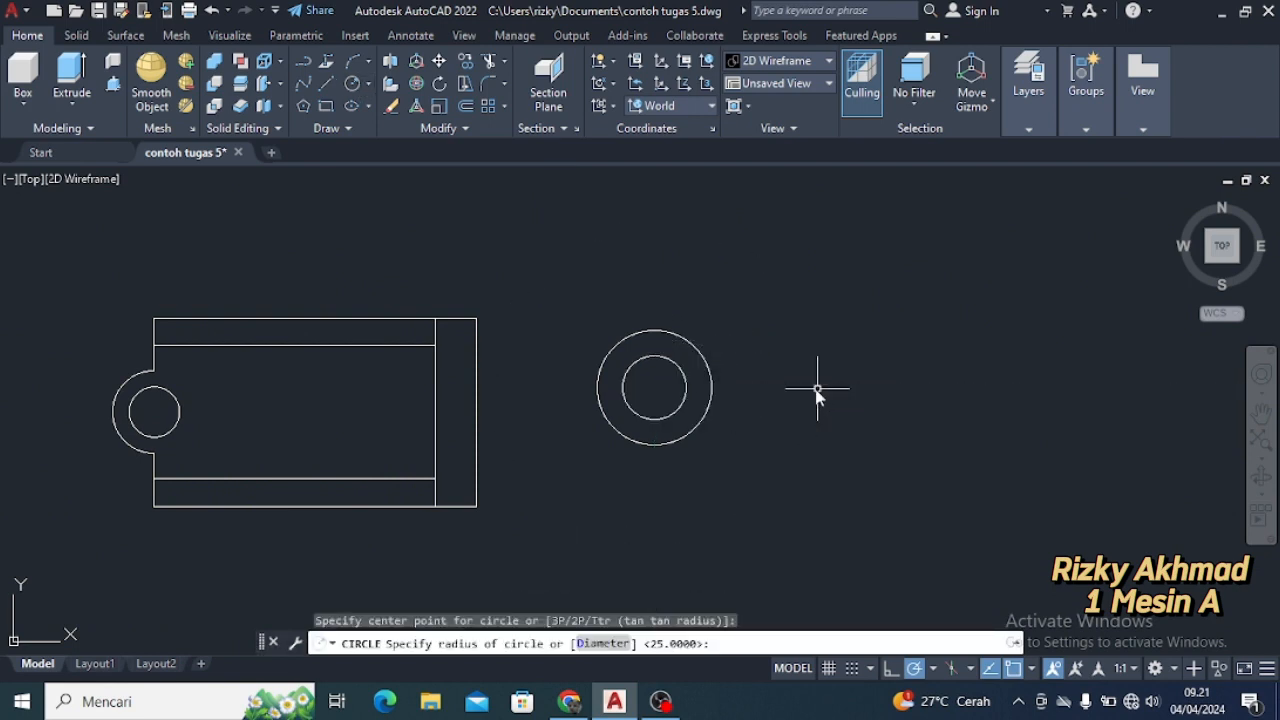
{"action": "key", "text": "Escape"}
Examine the reference image for the dimensions of the upright lugs, especially the height of the hole center
{"action": "middle_click_drag", "start_coordinate": [583, 429], "coordinate": [962, 381]}
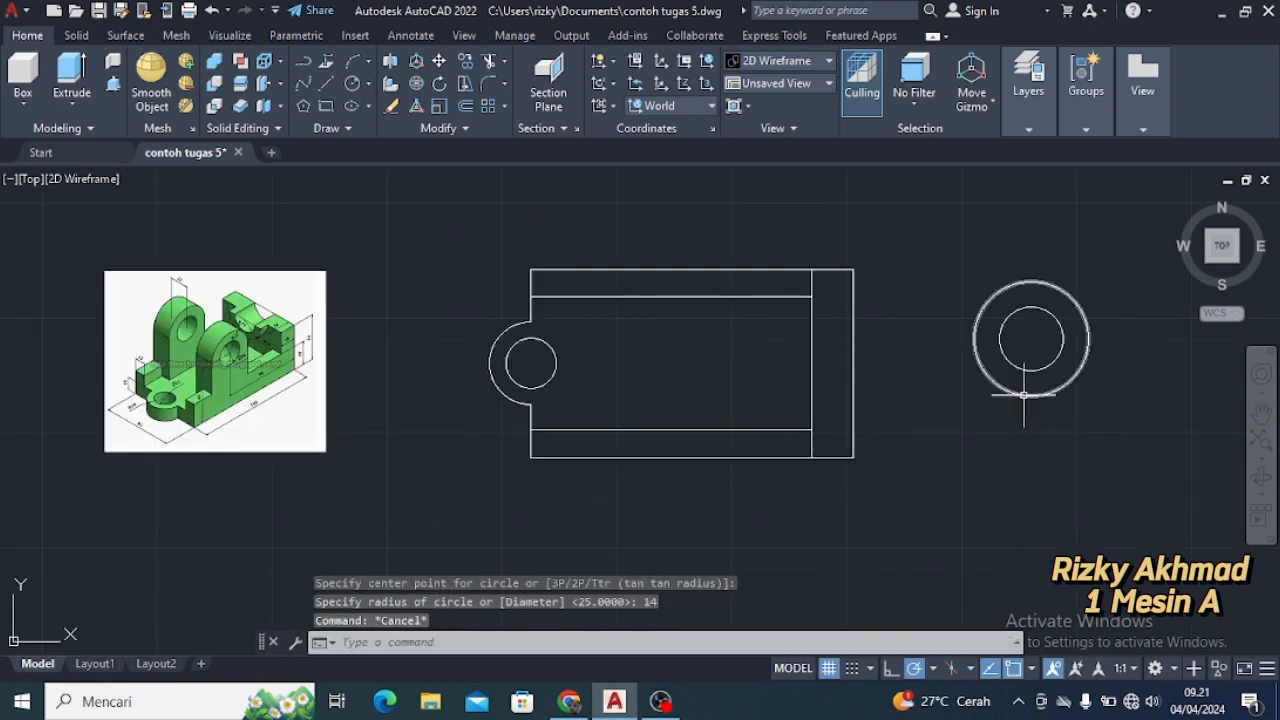
{"action": "middle_click_drag", "start_coordinate": [1046, 414], "coordinate": [1006, 418]}
{"action": "scroll", "coordinate": [434, 411], "scroll_direction": "up", "scroll_amount": 2}
{"action": "middle_click_drag", "start_coordinate": [343, 408], "coordinate": [506, 397]}
{"action": "middle_click_drag", "start_coordinate": [392, 382], "coordinate": [657, 420]}
{"action": "scroll", "coordinate": [554, 394], "scroll_direction": "up", "scroll_amount": 1}
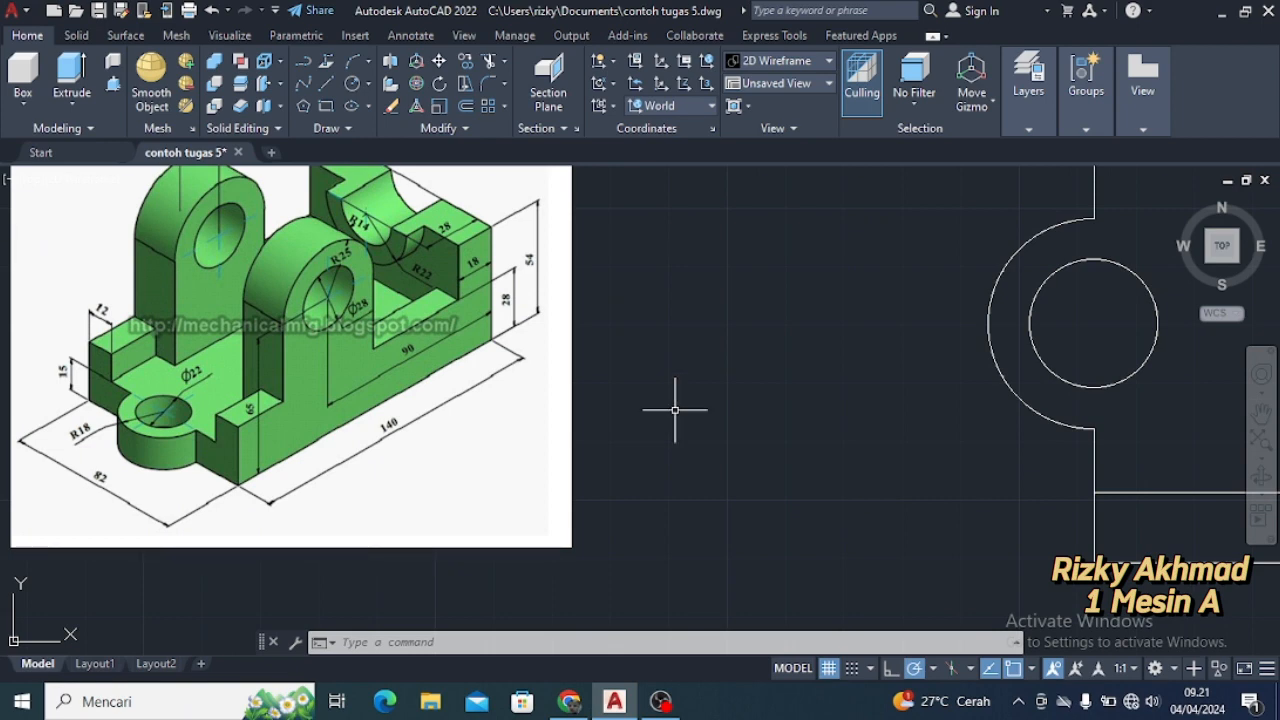
{"action": "scroll", "coordinate": [854, 444], "scroll_direction": "down", "scroll_amount": 2}
{"action": "middle_click_drag", "start_coordinate": [836, 429], "coordinate": [652, 397]}
{"action": "scroll", "coordinate": [535, 414], "scroll_direction": "up", "scroll_amount": 4}
{"action": "middle_click_drag", "start_coordinate": [535, 414], "coordinate": [713, 407]}
{"action": "scroll", "coordinate": [761, 416], "scroll_direction": "down", "scroll_amount": 2}
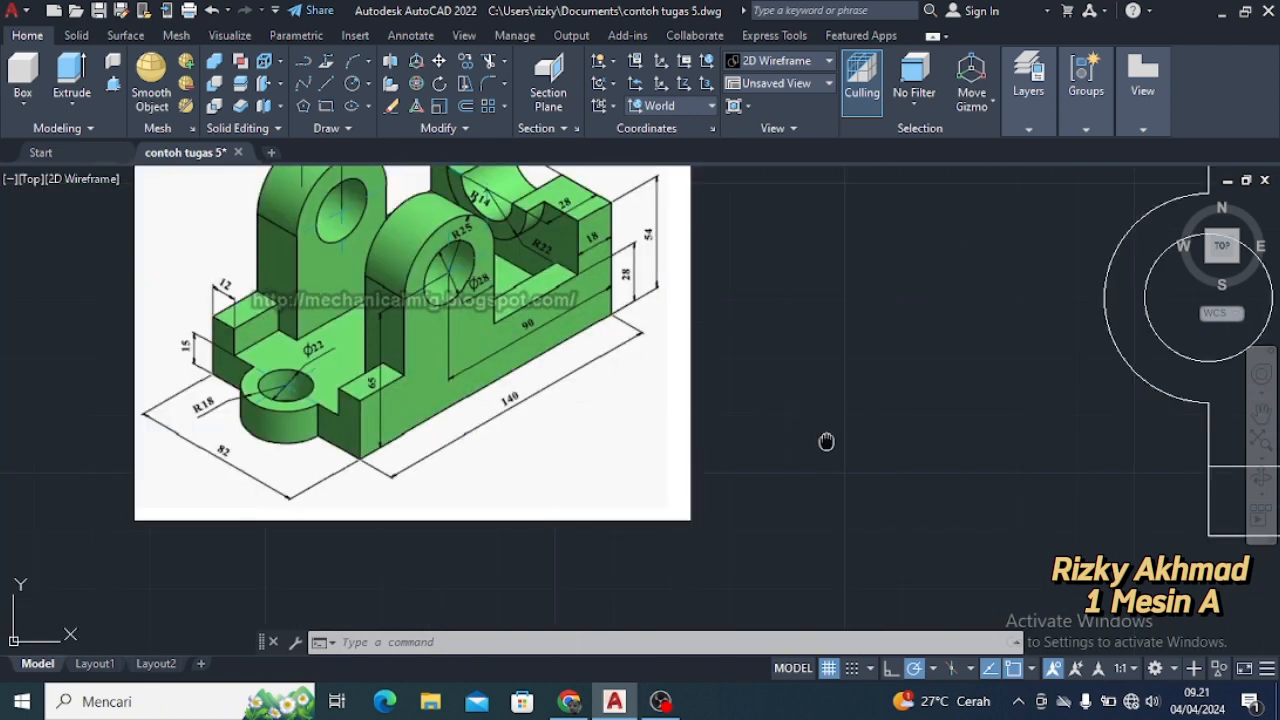
Draw a vertical line 63 long straight down from the center of the concentric circles
{"action": "middle_click_drag", "start_coordinate": [826, 443], "coordinate": [514, 409]}
{"action": "scroll", "coordinate": [514, 409], "scroll_direction": "down", "scroll_amount": 4}
{"action": "middle_click_drag", "start_coordinate": [740, 406], "coordinate": [428, 400]}
{"action": "scroll", "coordinate": [428, 400], "scroll_direction": "up", "scroll_amount": 2}
{"action": "left_click", "coordinate": [327, 84]}
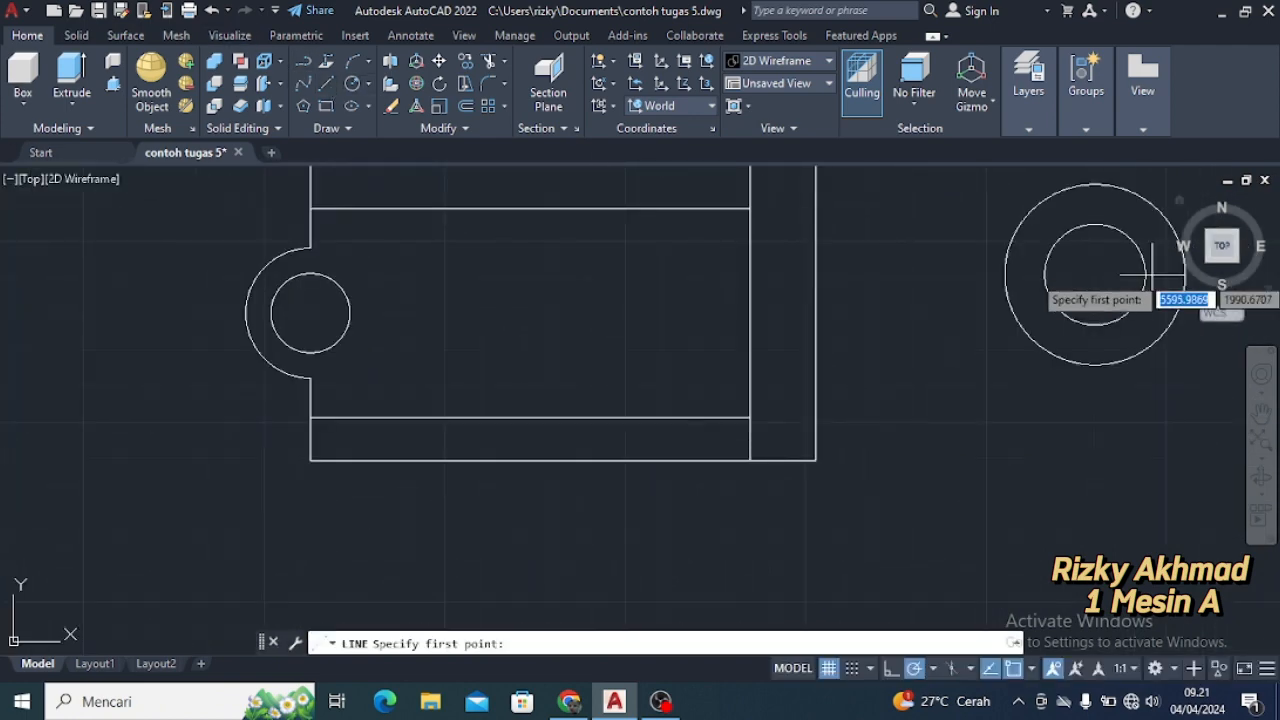
{"action": "left_click", "coordinate": [1095, 274]}
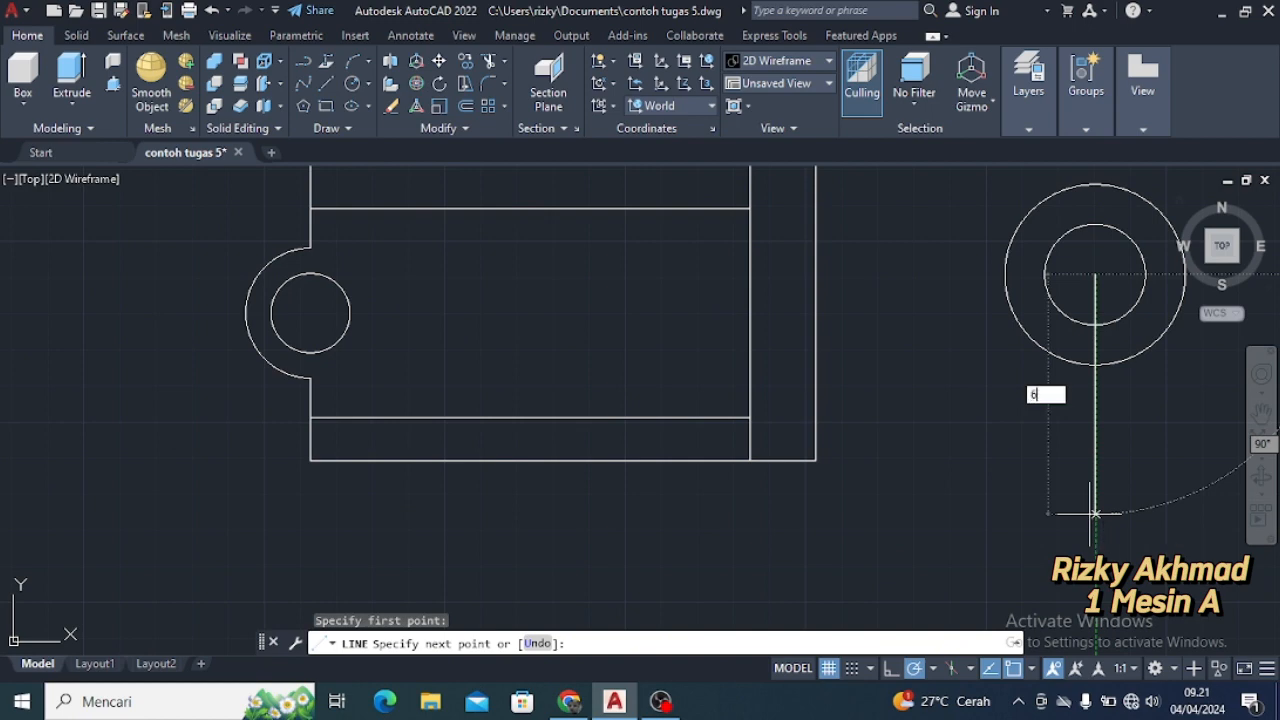
{"action": "type", "text": "63"}
{"action": "key", "text": "Return"}
{"action": "key", "text": "Escape"}
Recheck the lug height in the reference image and erase the 63 long line below the circles' center
{"action": "middle_click_drag", "start_coordinate": [903, 491], "coordinate": [1223, 471]}
{"action": "scroll", "coordinate": [520, 463], "scroll_direction": "up", "scroll_amount": 3}
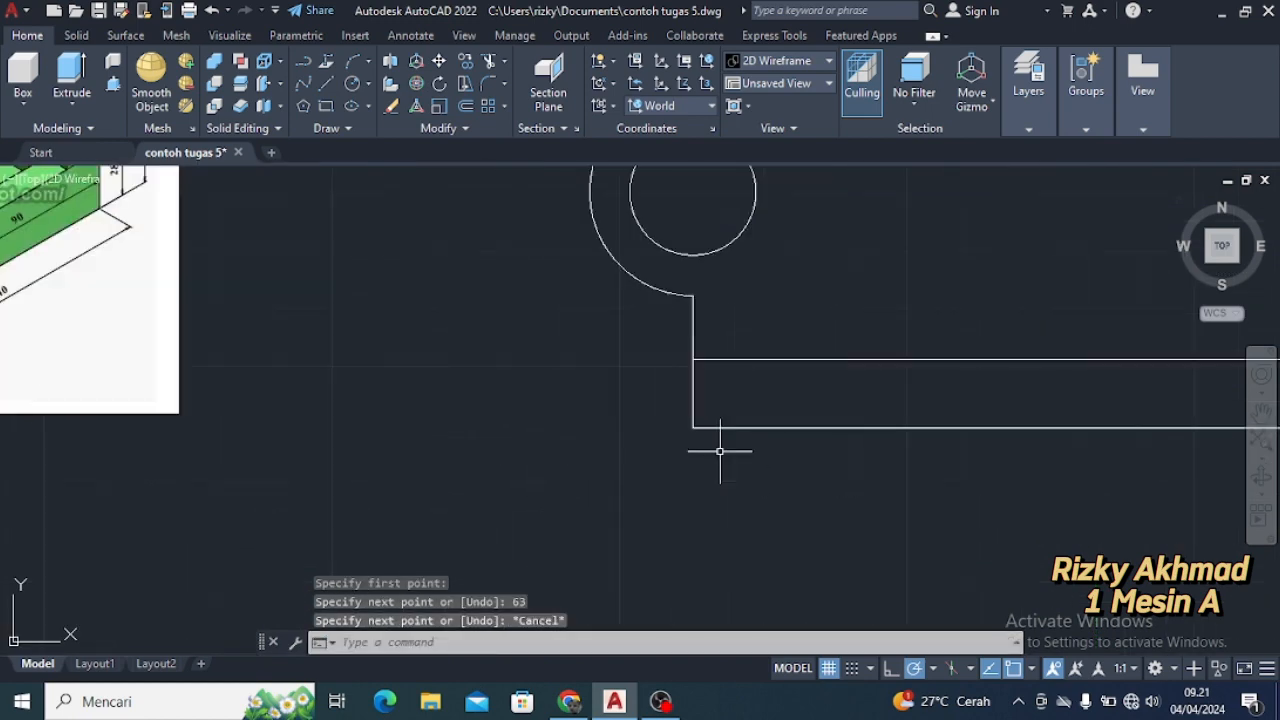
{"action": "middle_click_drag", "start_coordinate": [720, 451], "coordinate": [1119, 480]}
{"action": "scroll", "coordinate": [811, 411], "scroll_direction": "down", "scroll_amount": 1}
{"action": "mouse_move", "coordinate": [811, 411]}
{"action": "middle_mouse_down"}
{"action": "mouse_move", "coordinate": [643, 366]}
{"action": "mouse_move", "coordinate": [20, 364]}
{"action": "middle_mouse_up"}
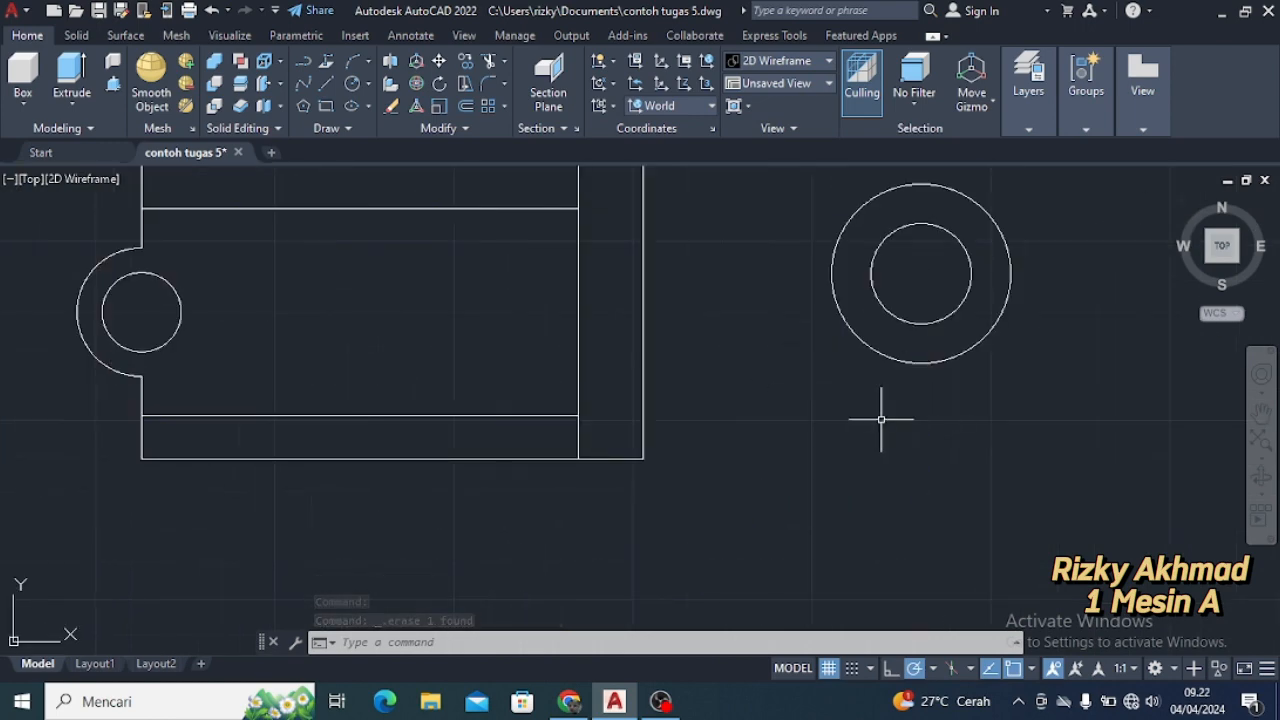
Draw a vertical line 65 long straight down from the center of the concentric circles
{"action": "left_click", "coordinate": [325, 85]}
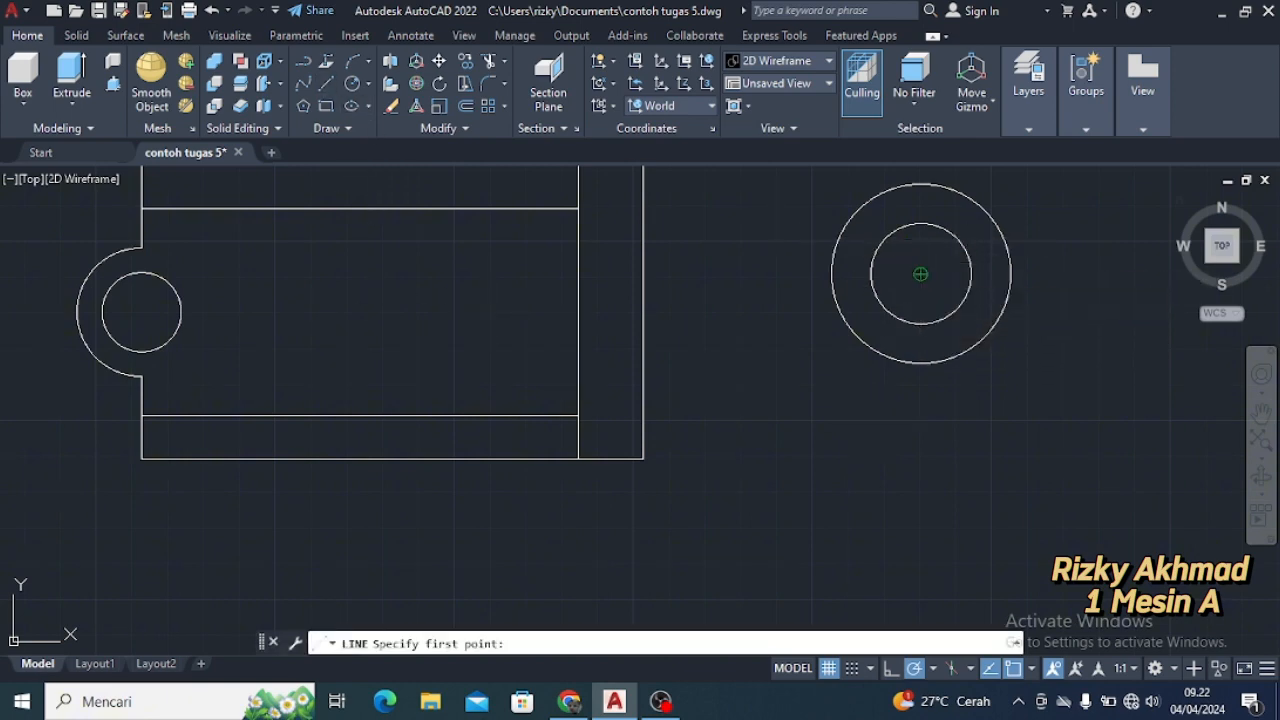
{"action": "left_click", "coordinate": [920, 273]}
{"action": "type", "text": "65"}
{"action": "key", "text": "Return"}
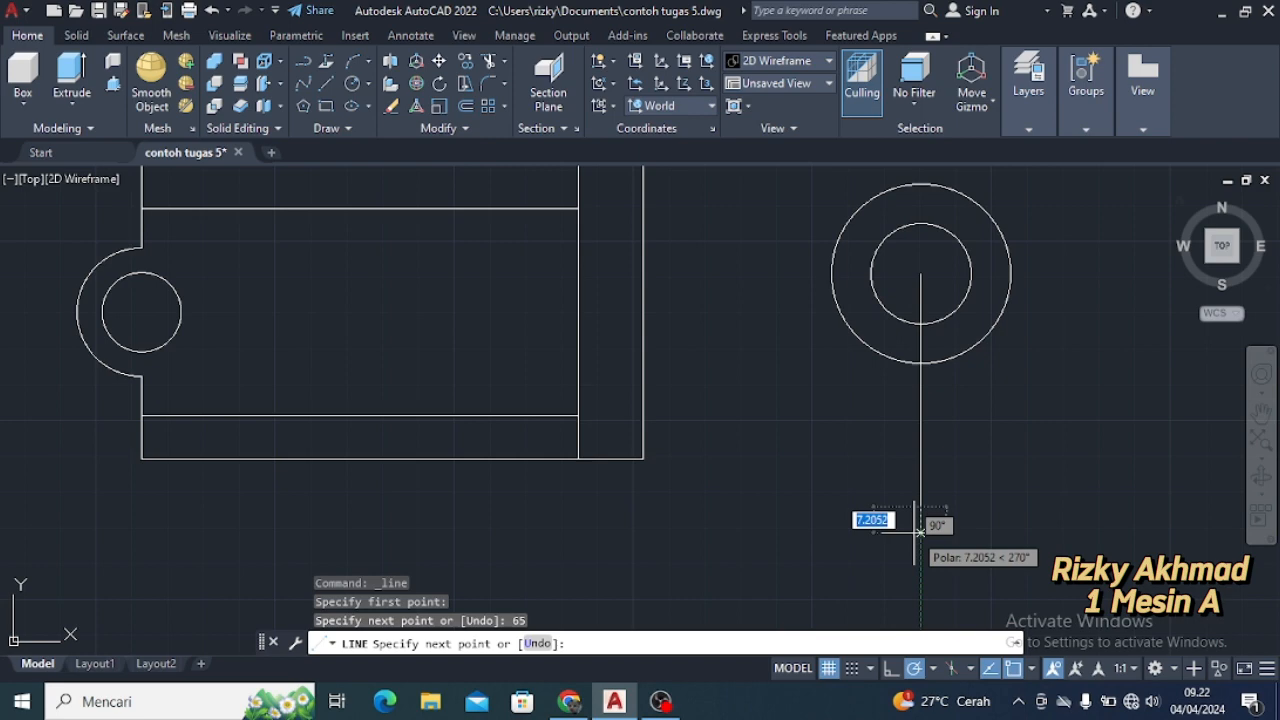
{"action": "right_click", "coordinate": [1035, 386]}
{"action": "left_click", "coordinate": [1062, 420]}
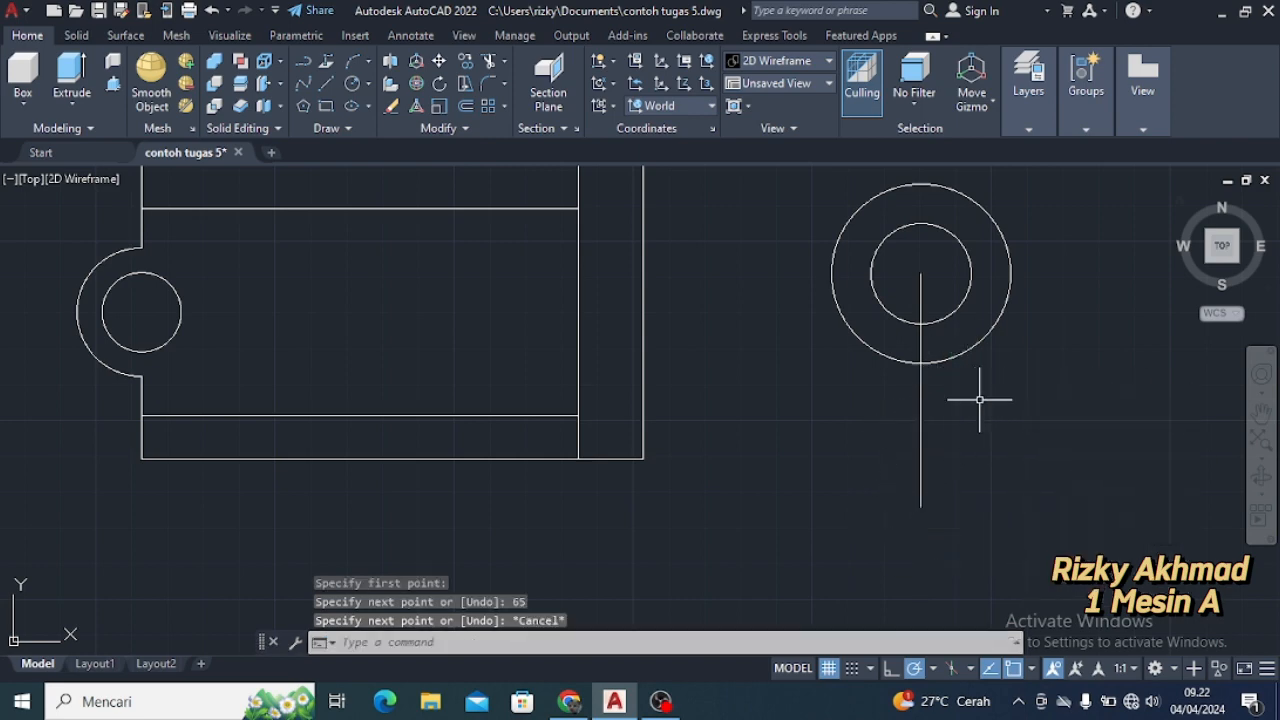
{"action": "left_click", "coordinate": [920, 424]}
{"action": "type", "text": "co"}
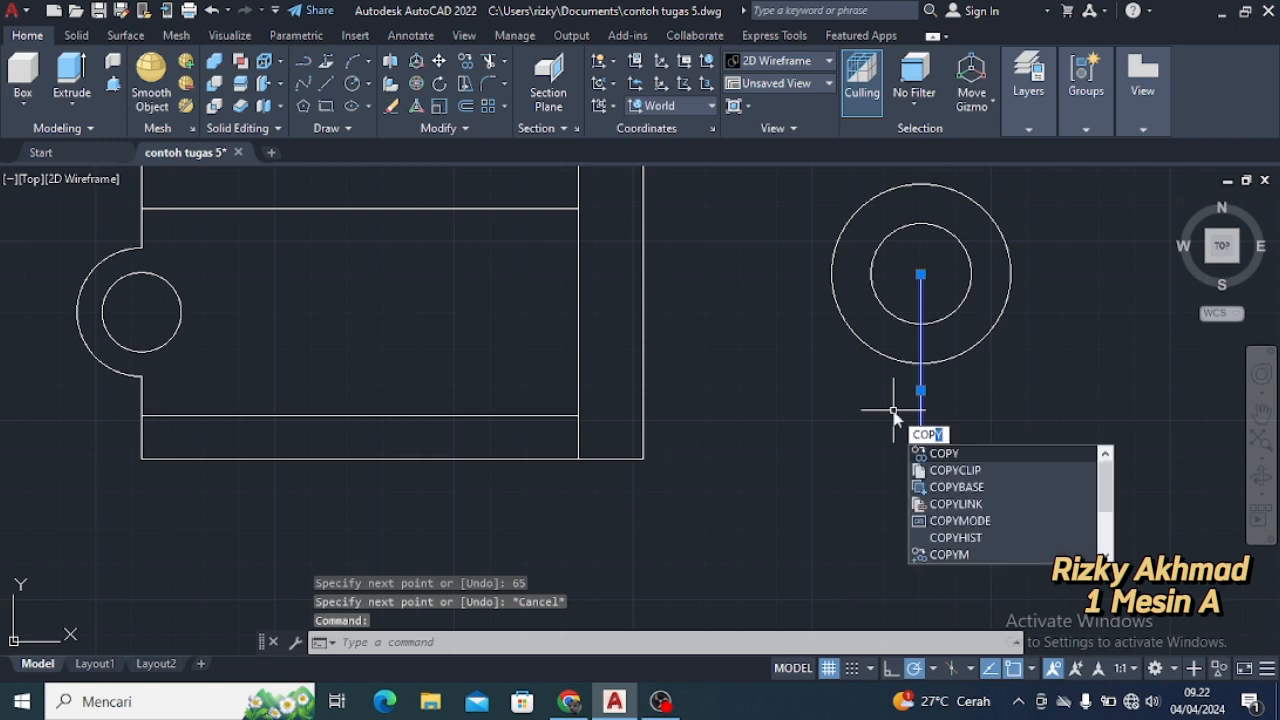
{"action": "key", "text": "Return"}
{"action": "left_click", "coordinate": [1010, 274]}
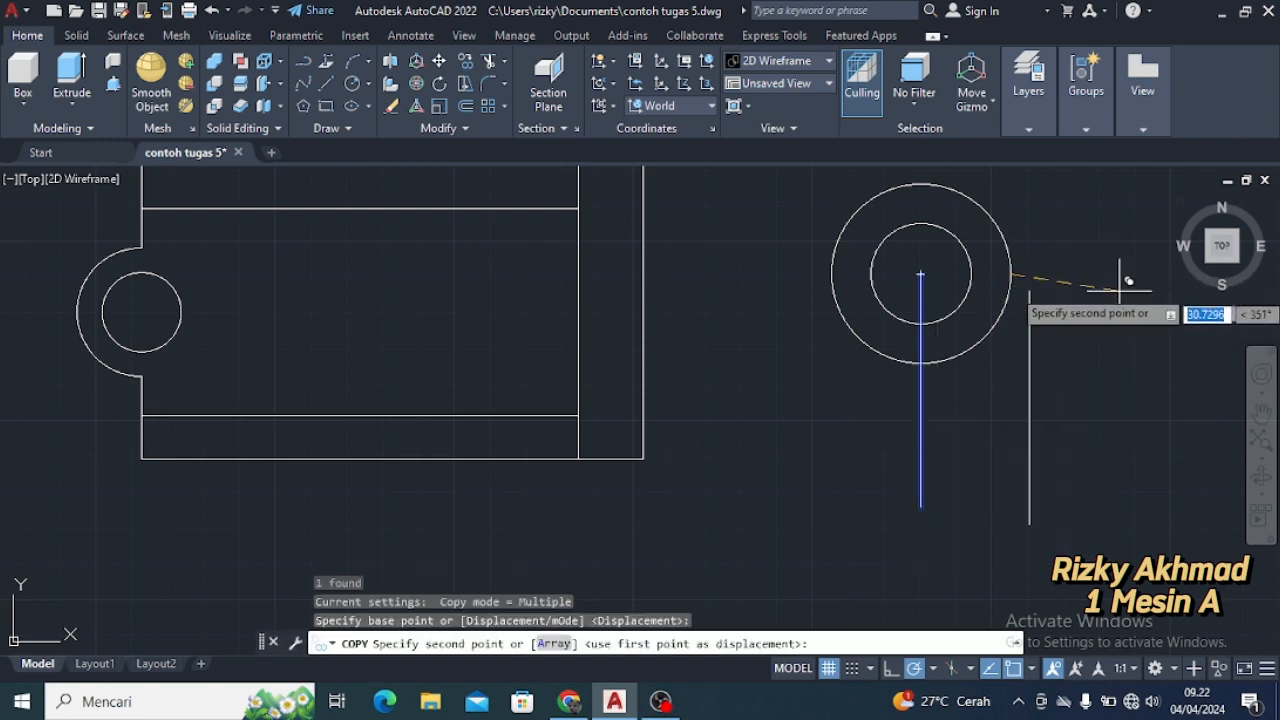
{"action": "key", "text": "Escape"}
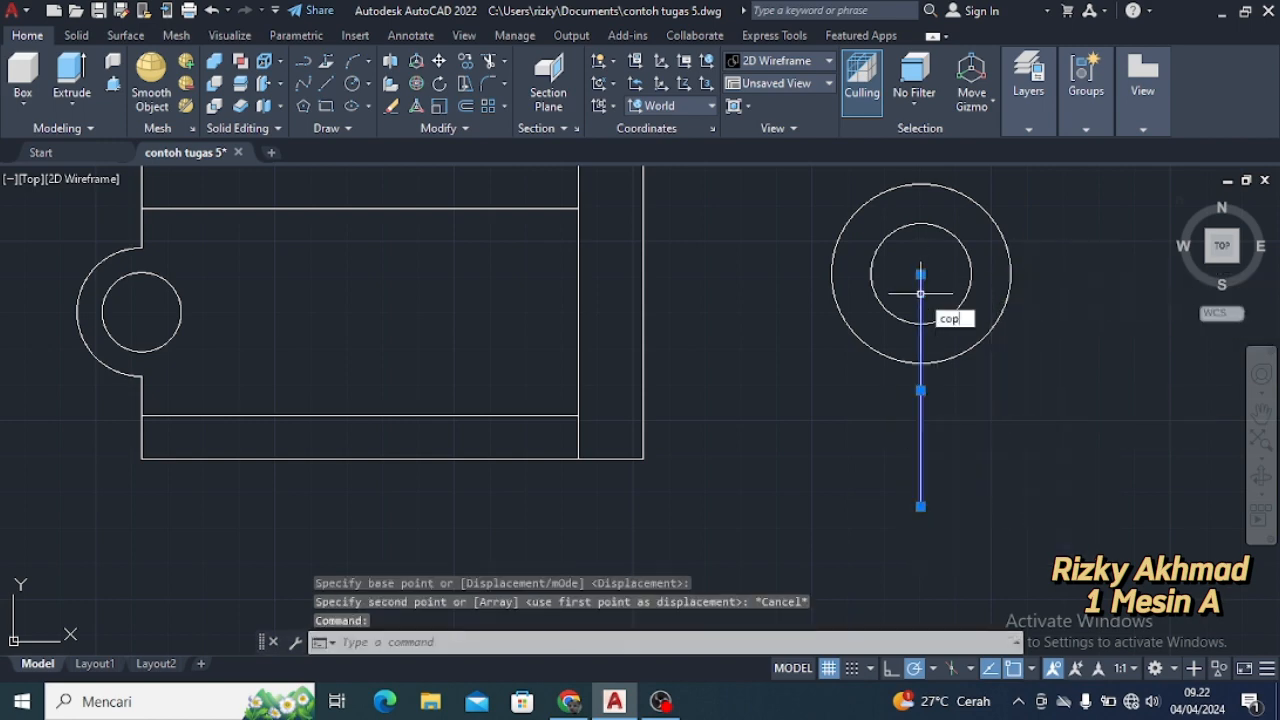
Copy the 65 long line from the circles' center to the right and left quadrant points of the radius 25 circle
{"action": "type", "text": "cop"}
{"action": "key", "text": "Return"}
{"action": "left_click", "coordinate": [920, 274]}
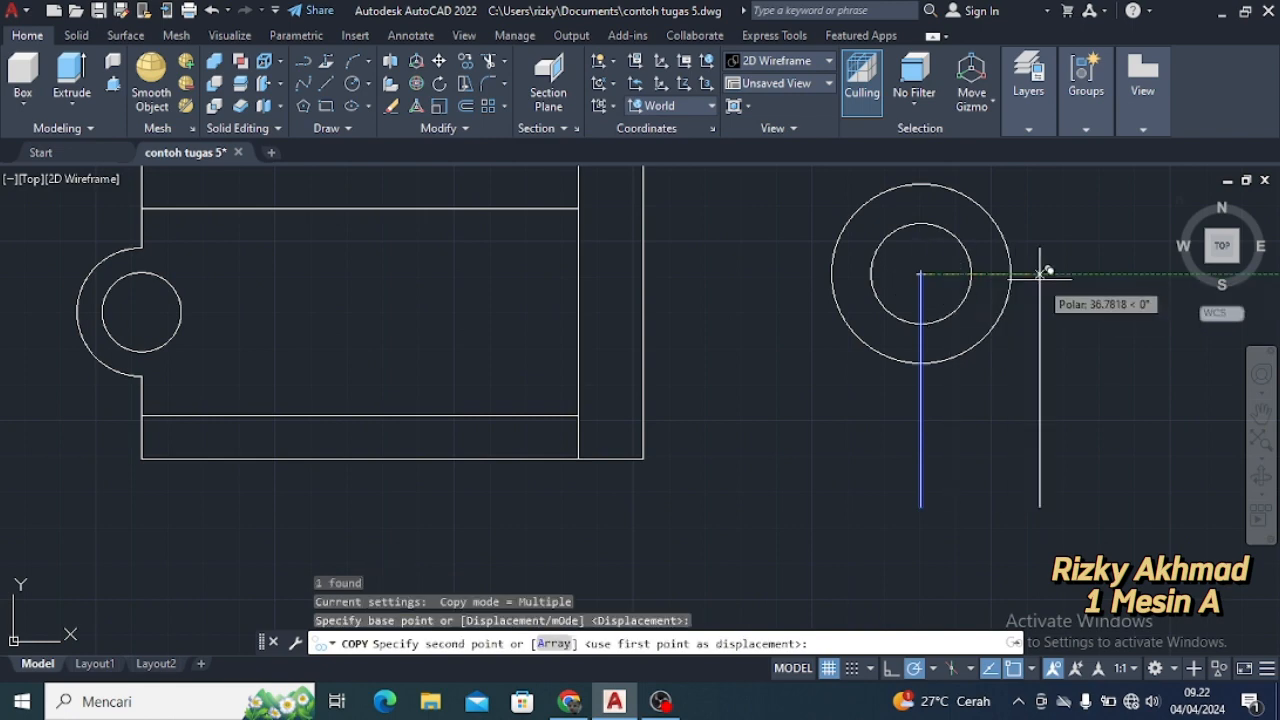
{"action": "left_click", "coordinate": [1012, 274]}
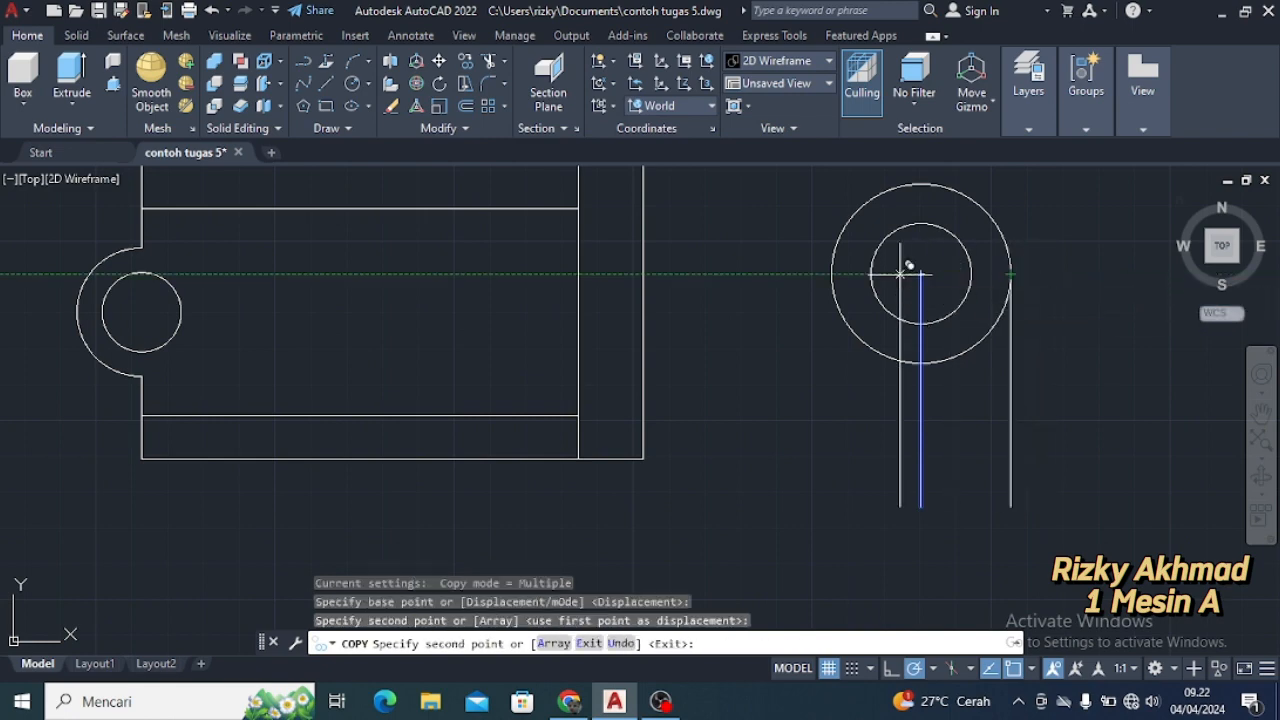
{"action": "left_click", "coordinate": [831, 274]}
{"action": "key", "text": "Escape"}
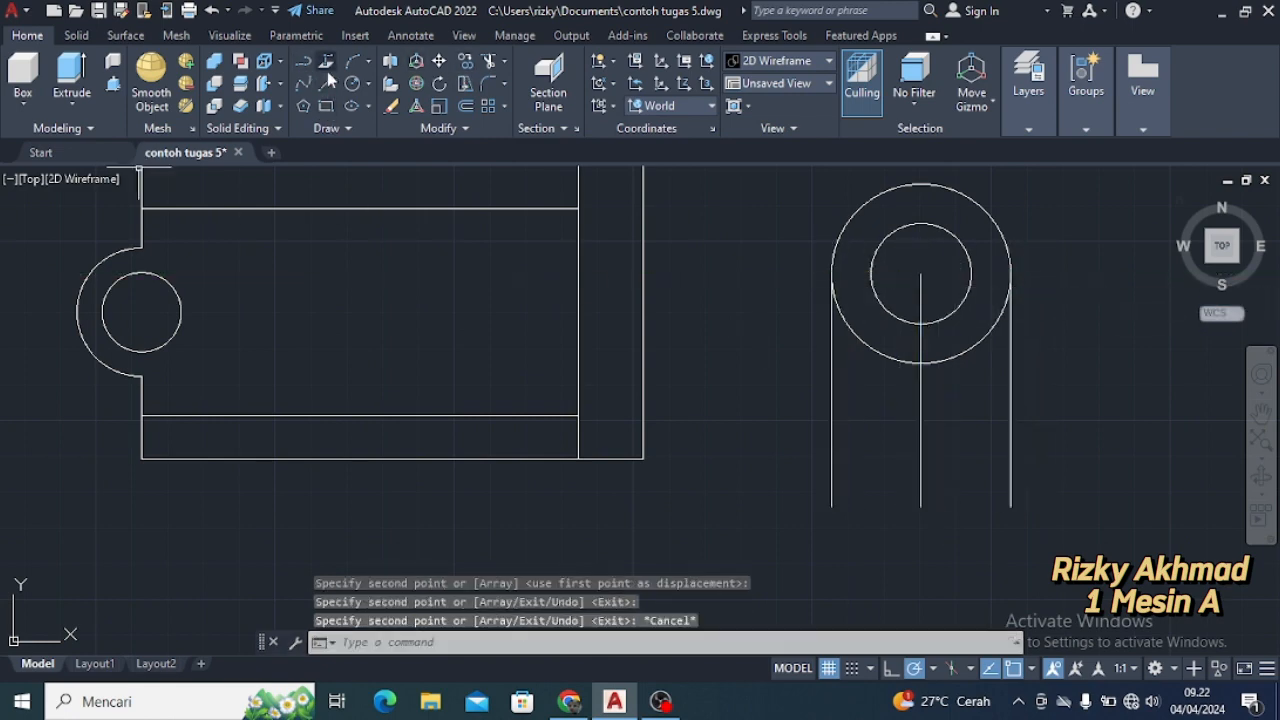
Draw a horizontal line joining the lower ends of the two outer vertical lines
{"action": "type", "text": "l"}
{"action": "key", "text": "Return"}
{"action": "left_click", "coordinate": [831, 506]}
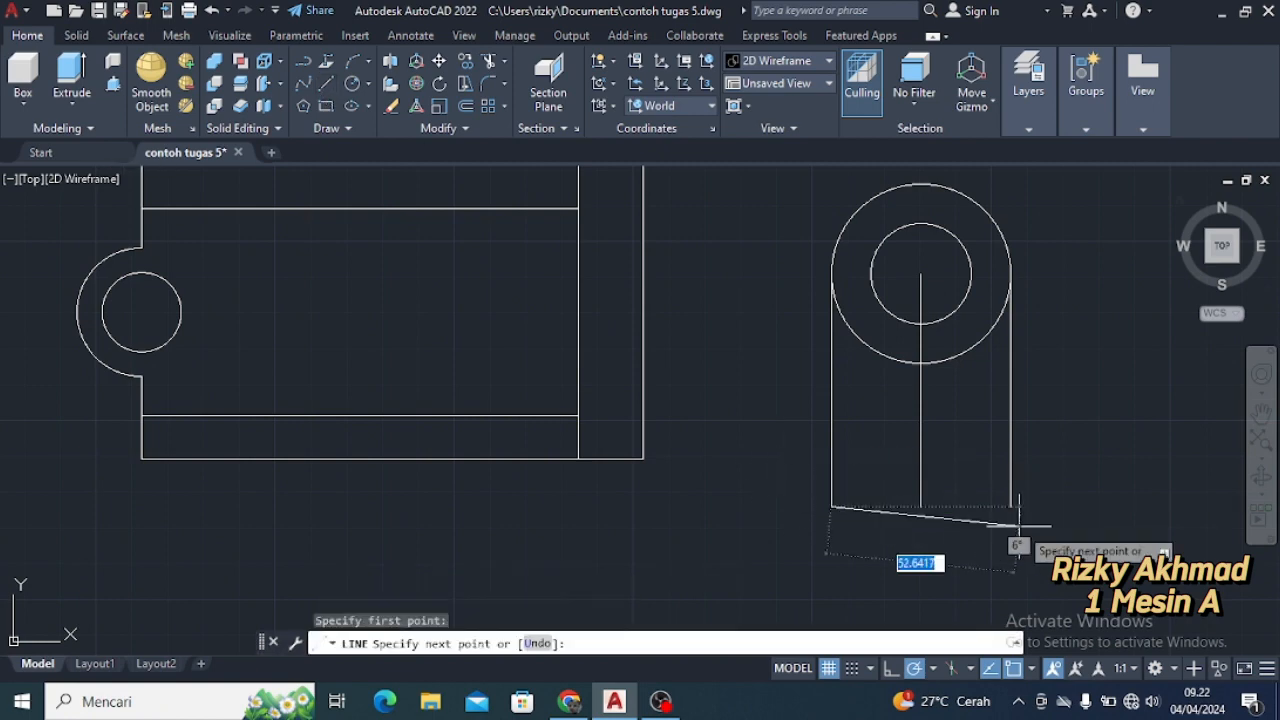
{"action": "left_click", "coordinate": [1010, 506]}
{"action": "key", "text": "Escape"}
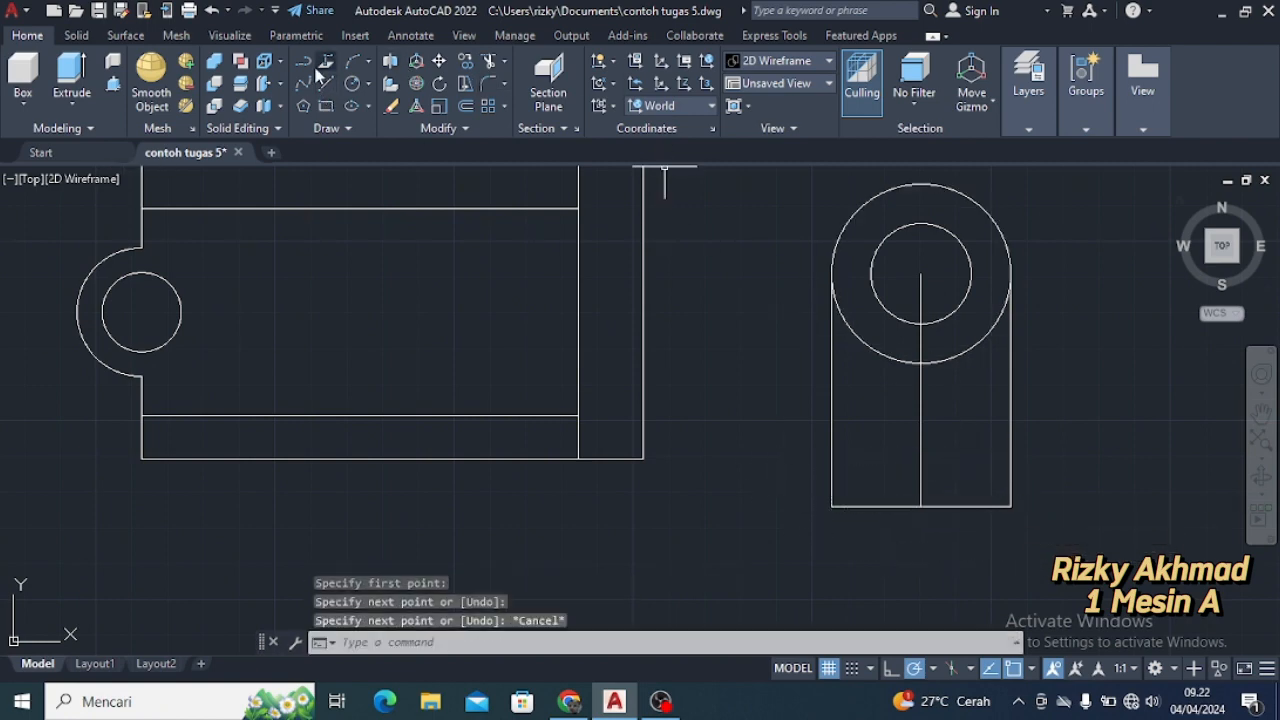
Trim away the vertical center line inside the circles and down to the lug's base line
{"action": "left_click", "coordinate": [488, 62]}
{"action": "left_click", "coordinate": [921, 298]}
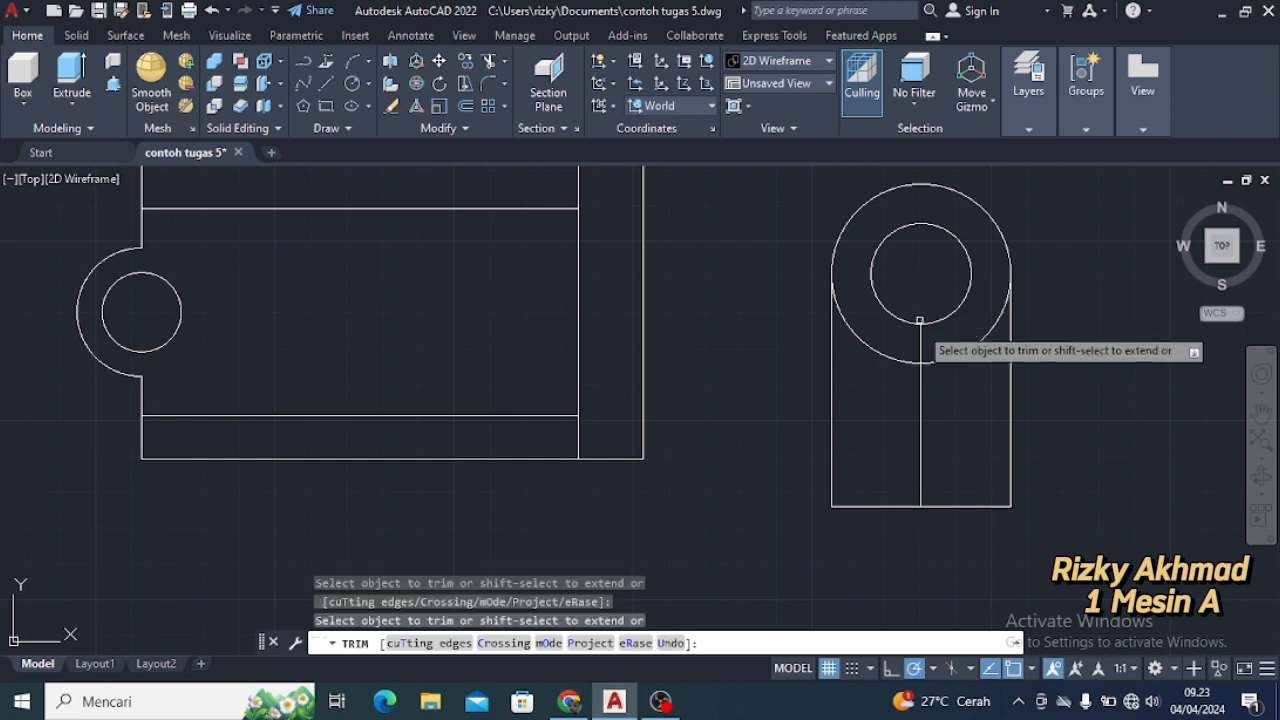
{"action": "left_click", "coordinate": [921, 385]}
{"action": "key", "text": "Escape"}
{"action": "scroll", "coordinate": [908, 431], "scroll_direction": "down", "scroll_amount": 2}
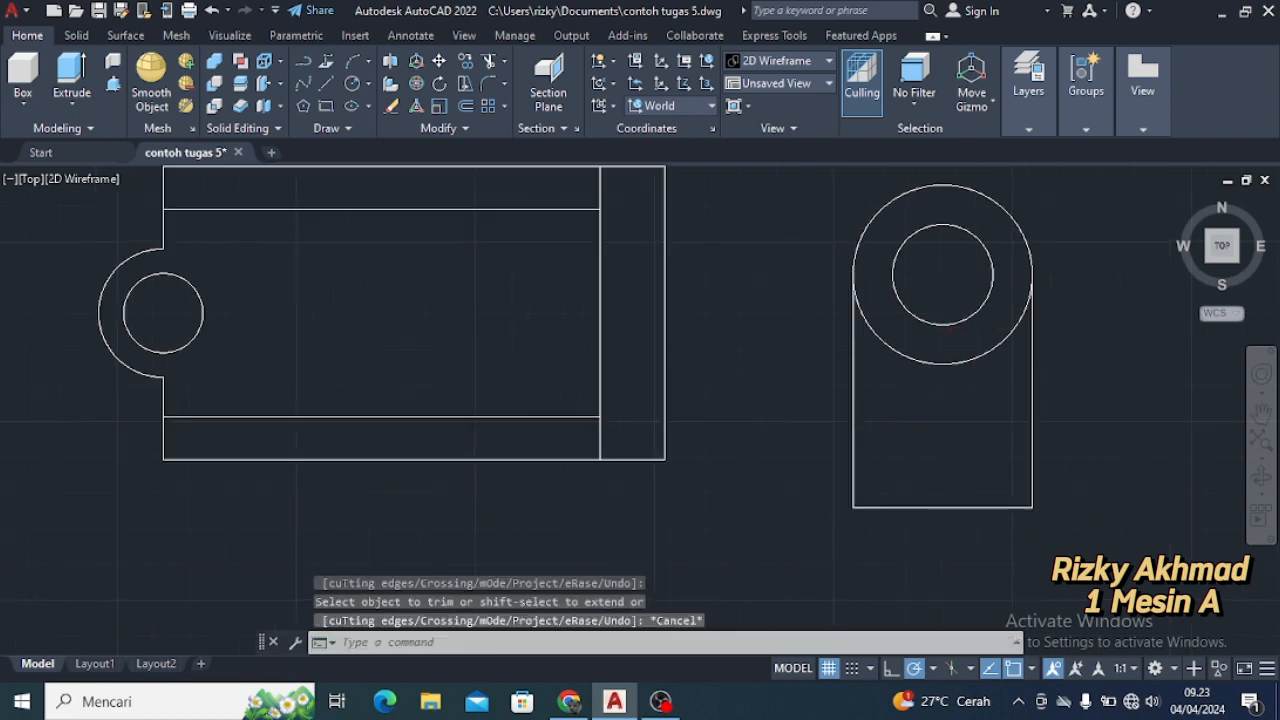
{"action": "middle_click_drag", "start_coordinate": [908, 431], "coordinate": [885, 444]}
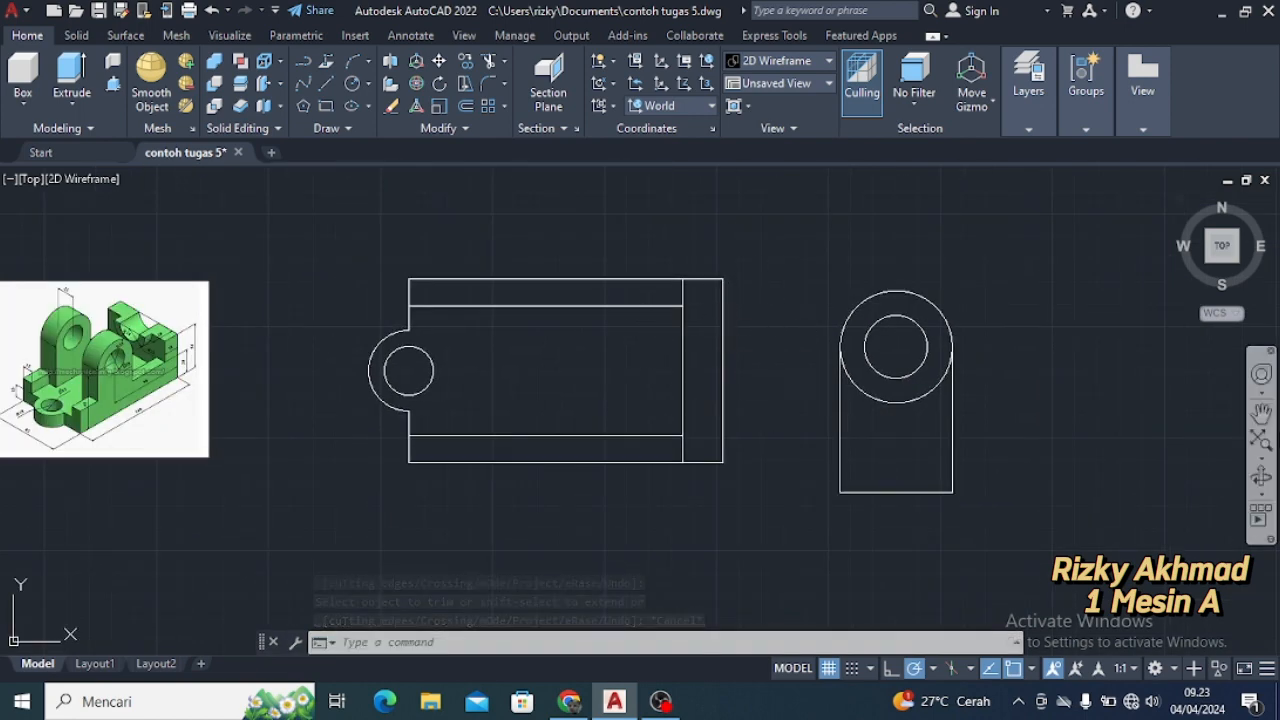
Switch to the SW isometric view and trim the outer circle's arc inside the lug profile
{"action": "left_click", "coordinate": [1236, 266]}
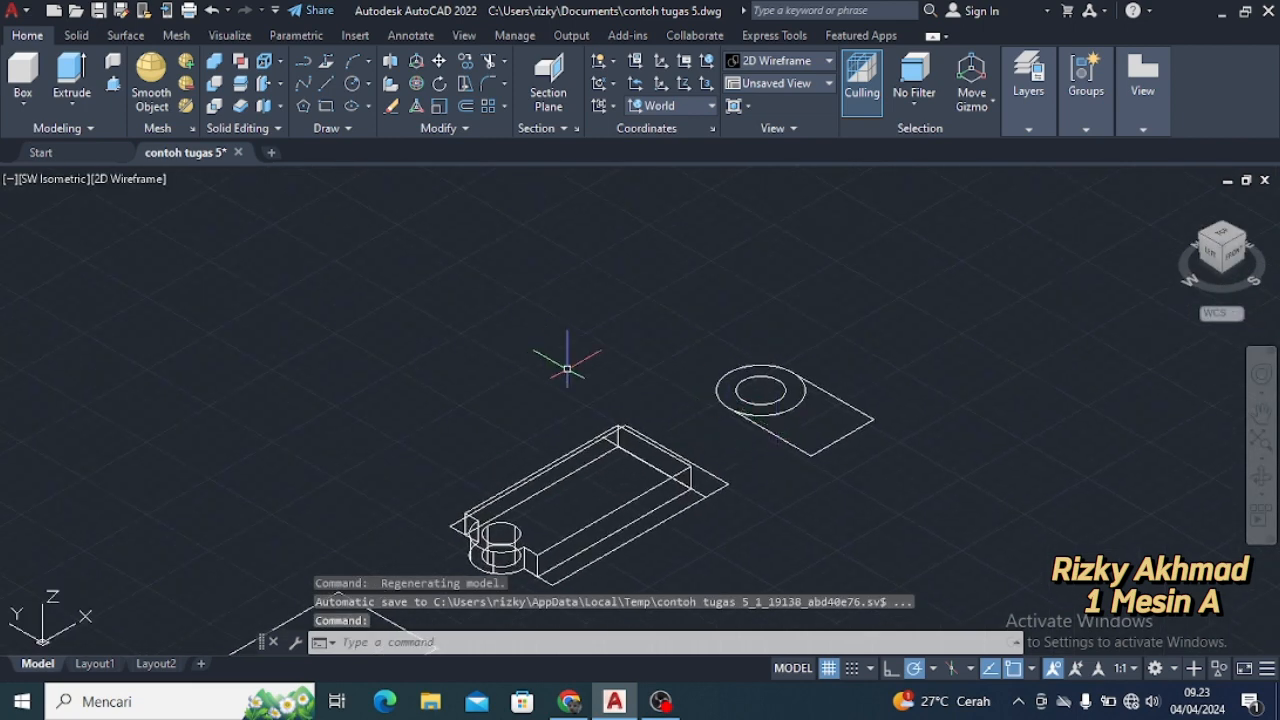
{"action": "key", "text": "Escape"}
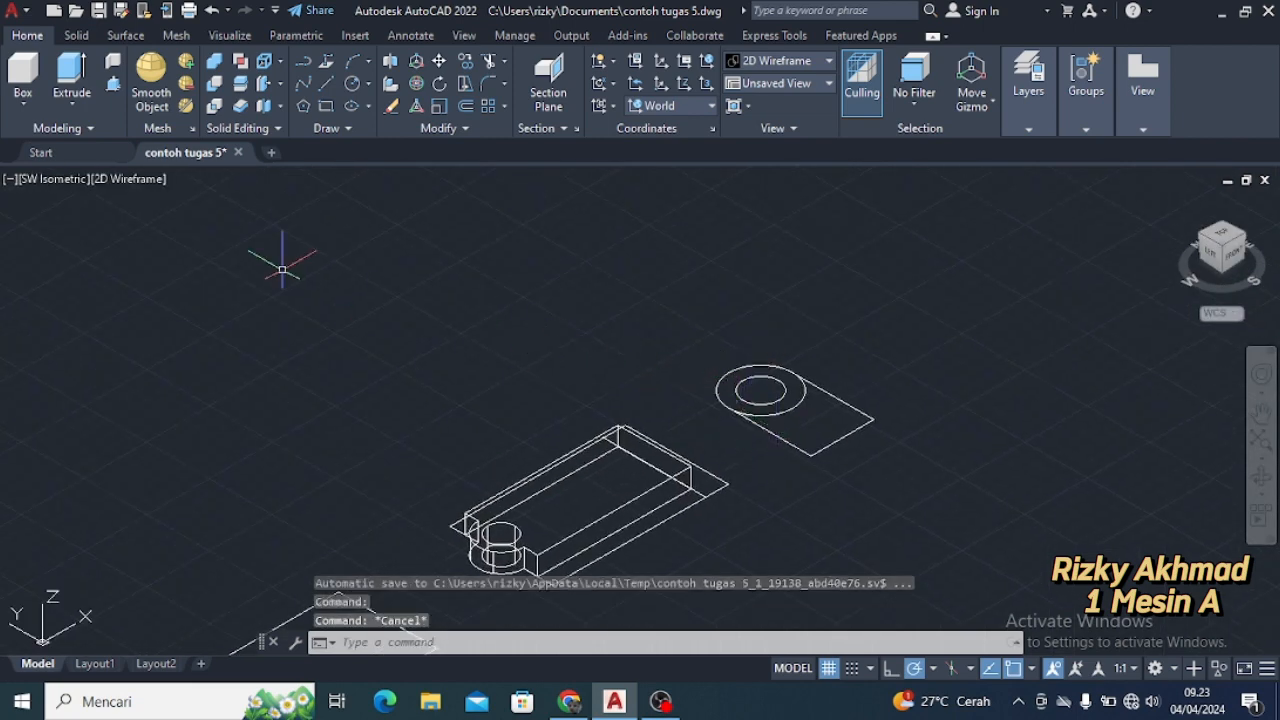
{"action": "left_click", "coordinate": [112, 85]}
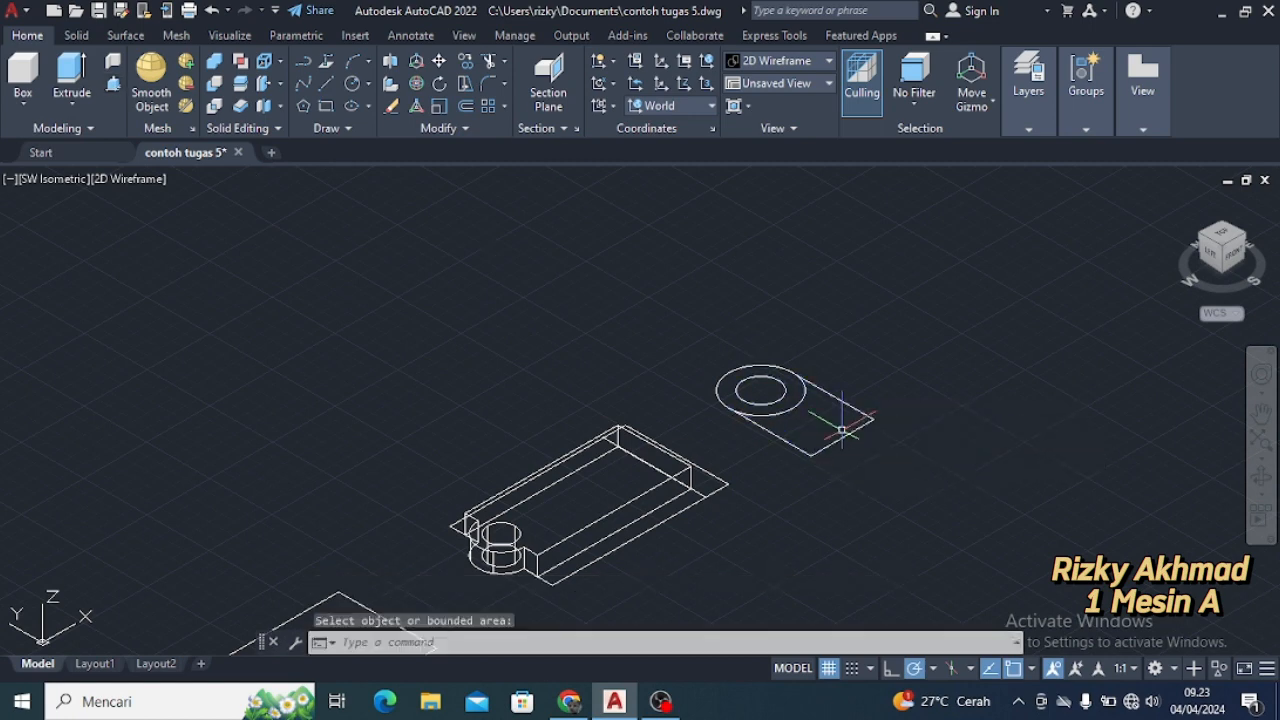
{"action": "left_click", "coordinate": [495, 66]}
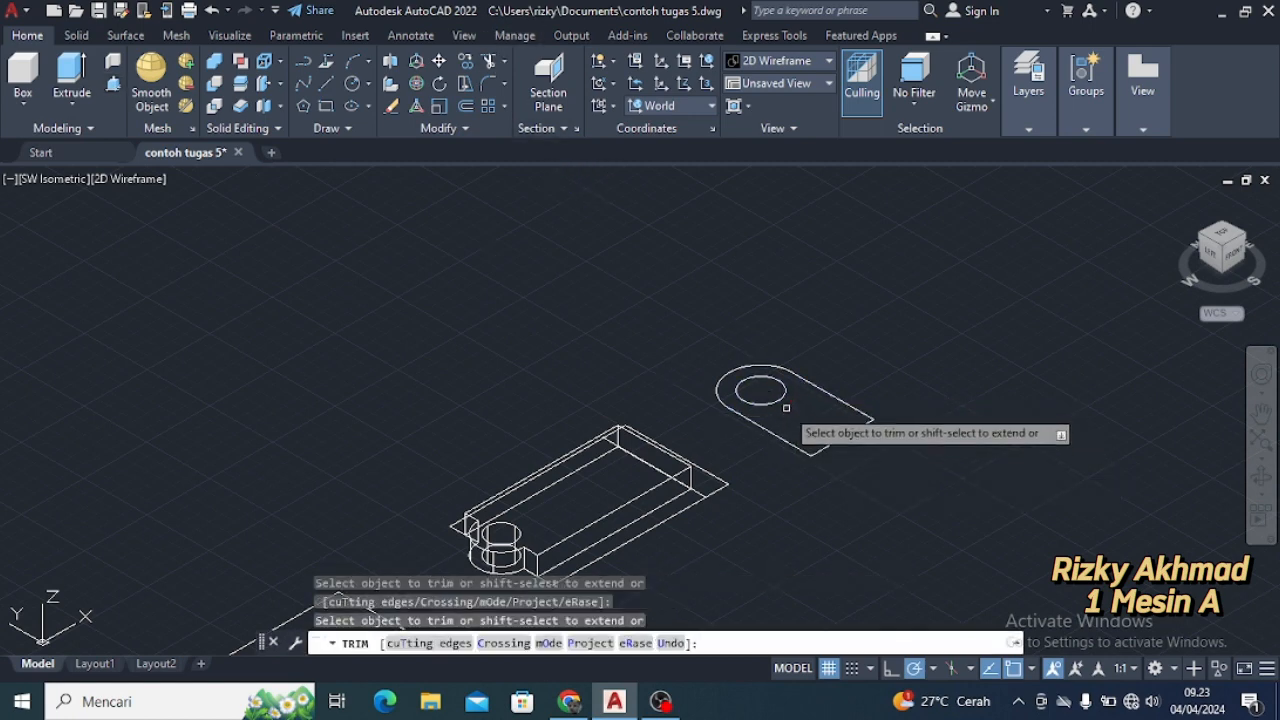
{"action": "key", "text": "Escape"}
Extrude the lug profile around its hole to a height of 22 with Presspull
{"action": "left_click", "coordinate": [115, 89]}
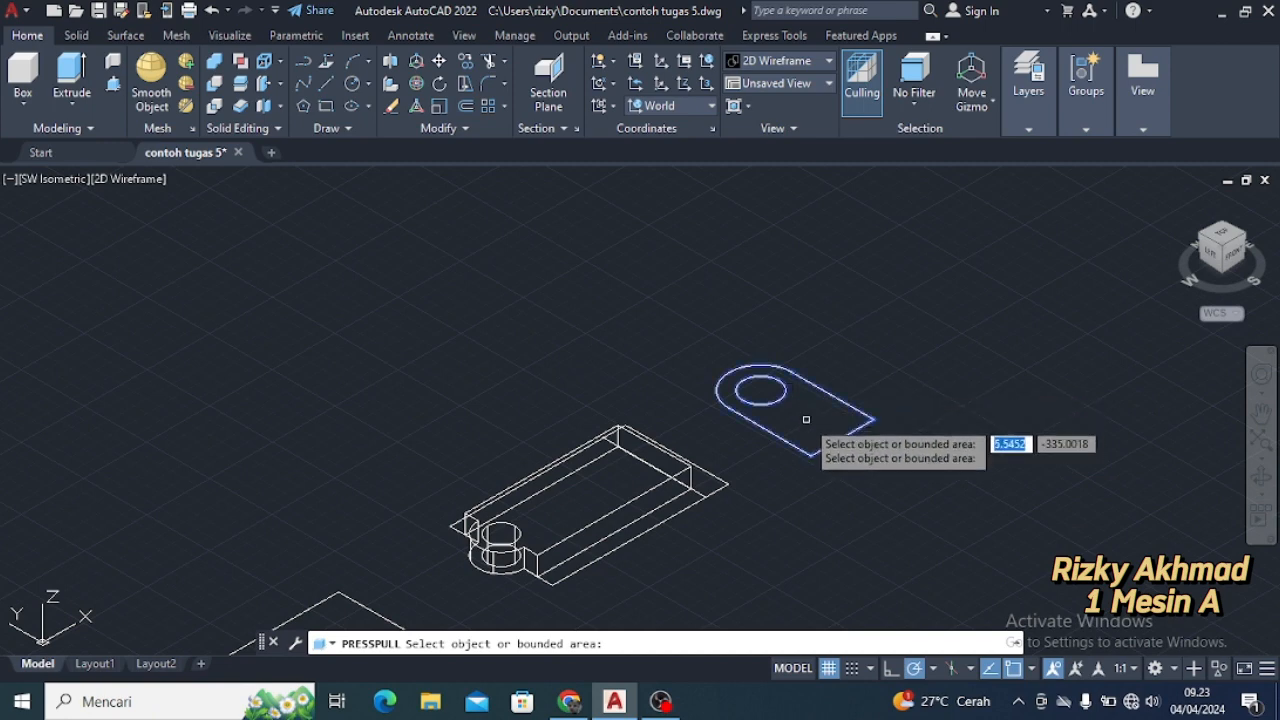
{"action": "left_click", "coordinate": [806, 419]}
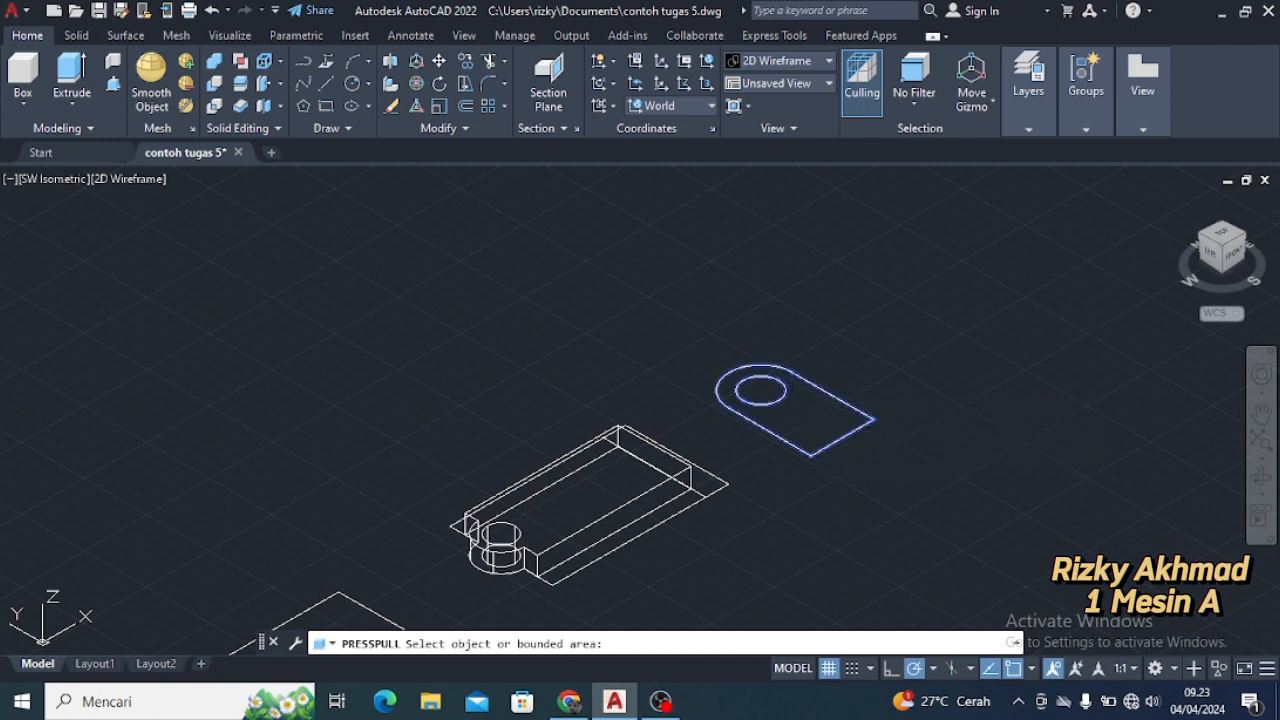
{"action": "type", "text": "22"}
{"action": "key", "text": "Return"}
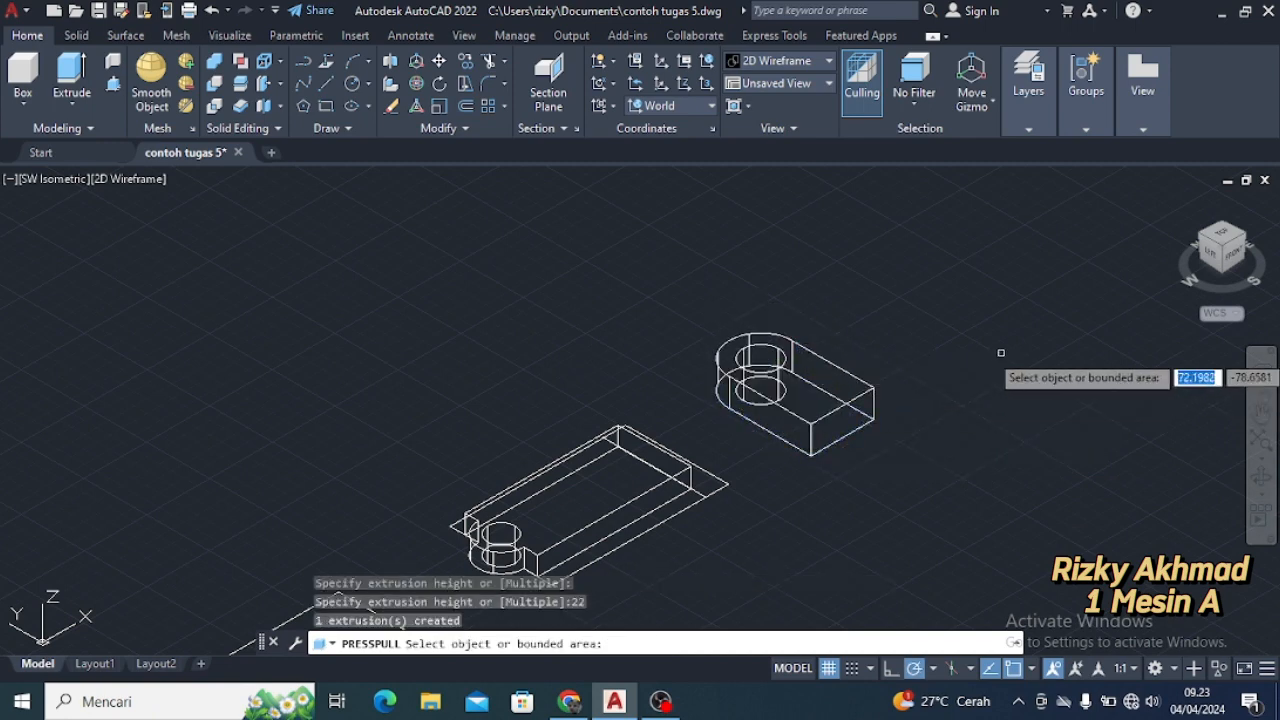
{"action": "key", "text": "Return"}
Rotate the lug solid in 3D about the X axis so it stands upright with the rounded end up
{"action": "left_click", "coordinate": [833, 410]}
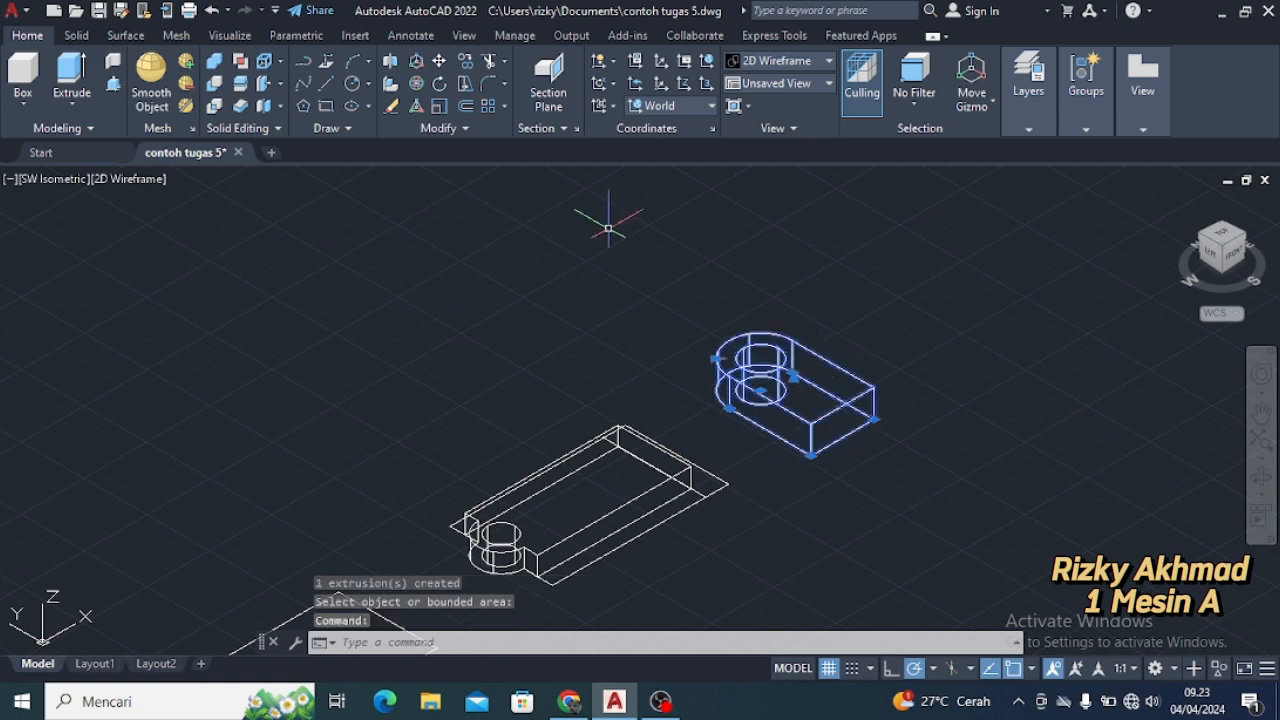
{"action": "left_click", "coordinate": [416, 86]}
{"action": "left_click", "coordinate": [822, 360]}
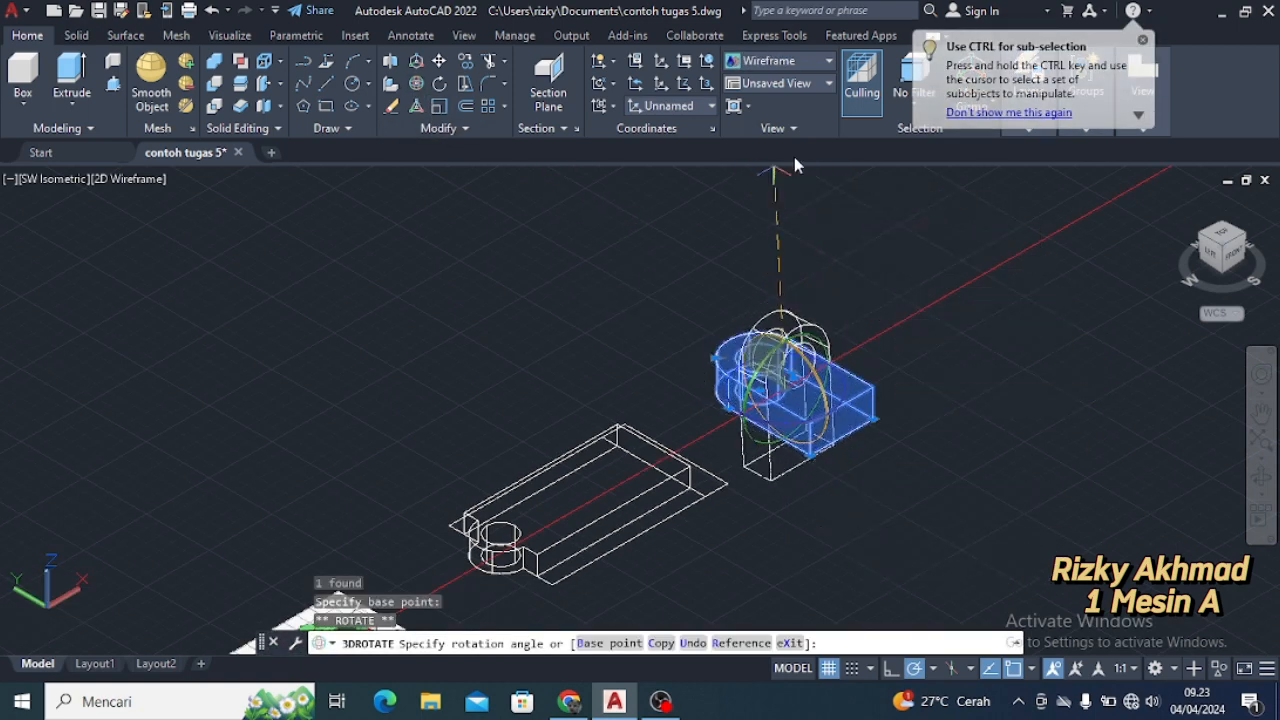
{"action": "left_click", "coordinate": [789, 177]}
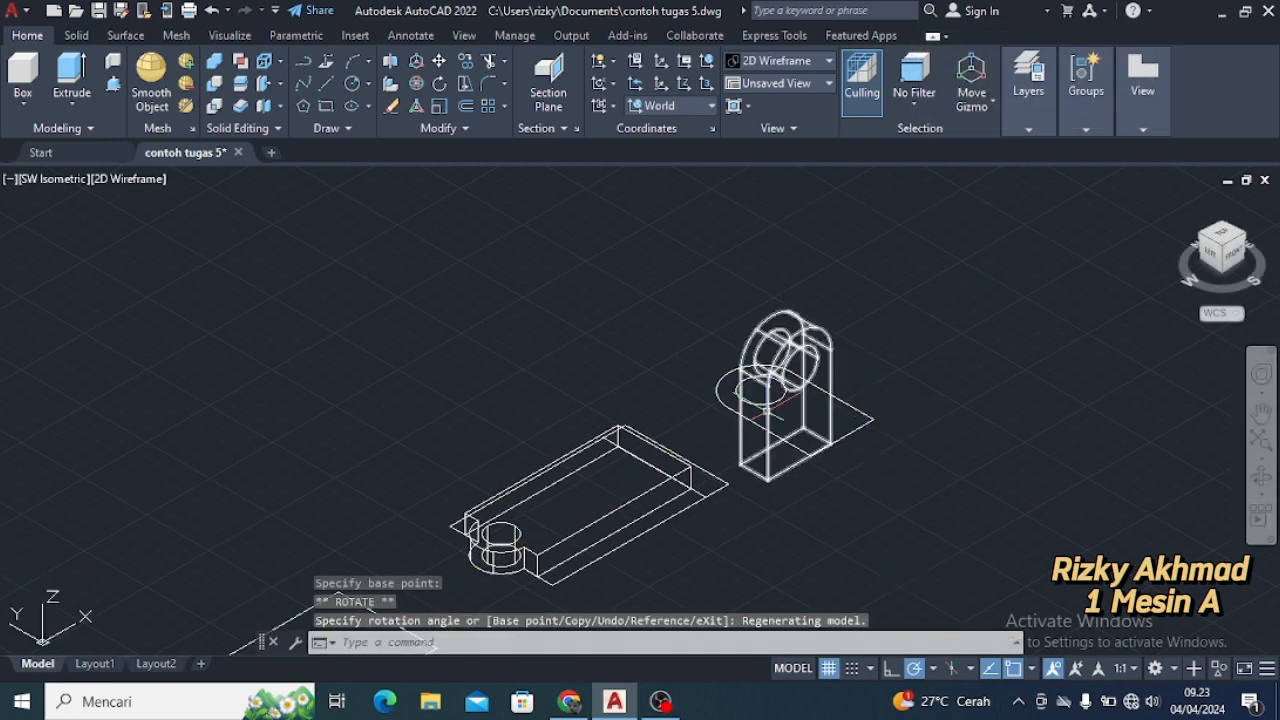
Move the upright lug away from its flat profile to a free spot above the base plate
{"action": "left_click", "coordinate": [439, 61]}
{"action": "left_click", "coordinate": [797, 449]}
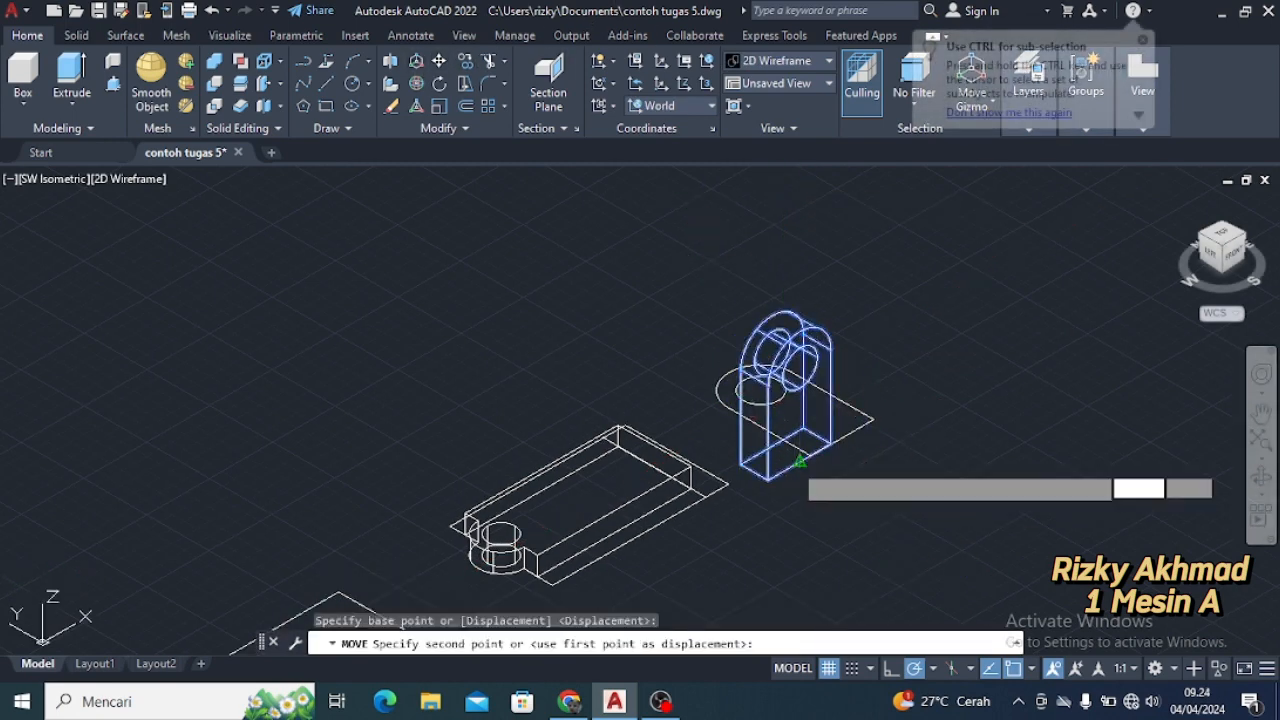
{"action": "left_click", "coordinate": [603, 284]}
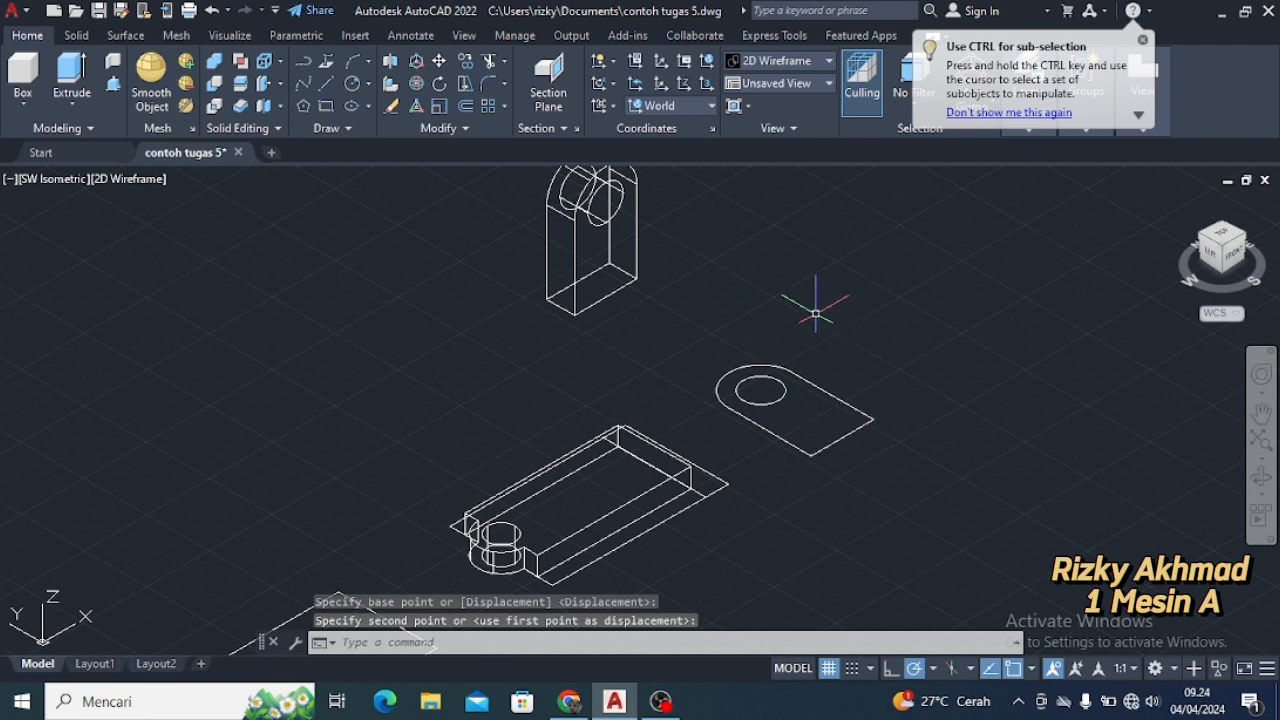
Erase the leftover 2D outline and circle of the lug profile
{"action": "mouse_move", "coordinate": [815, 313]}
{"action": "left_mouse_down"}
{"action": "mouse_move", "coordinate": [786, 491]}
{"action": "mouse_move", "coordinate": [770, 480]}
{"action": "left_mouse_up"}
{"action": "key", "text": "Delete"}
{"action": "scroll", "coordinate": [858, 398], "scroll_direction": "down", "scroll_amount": 2}
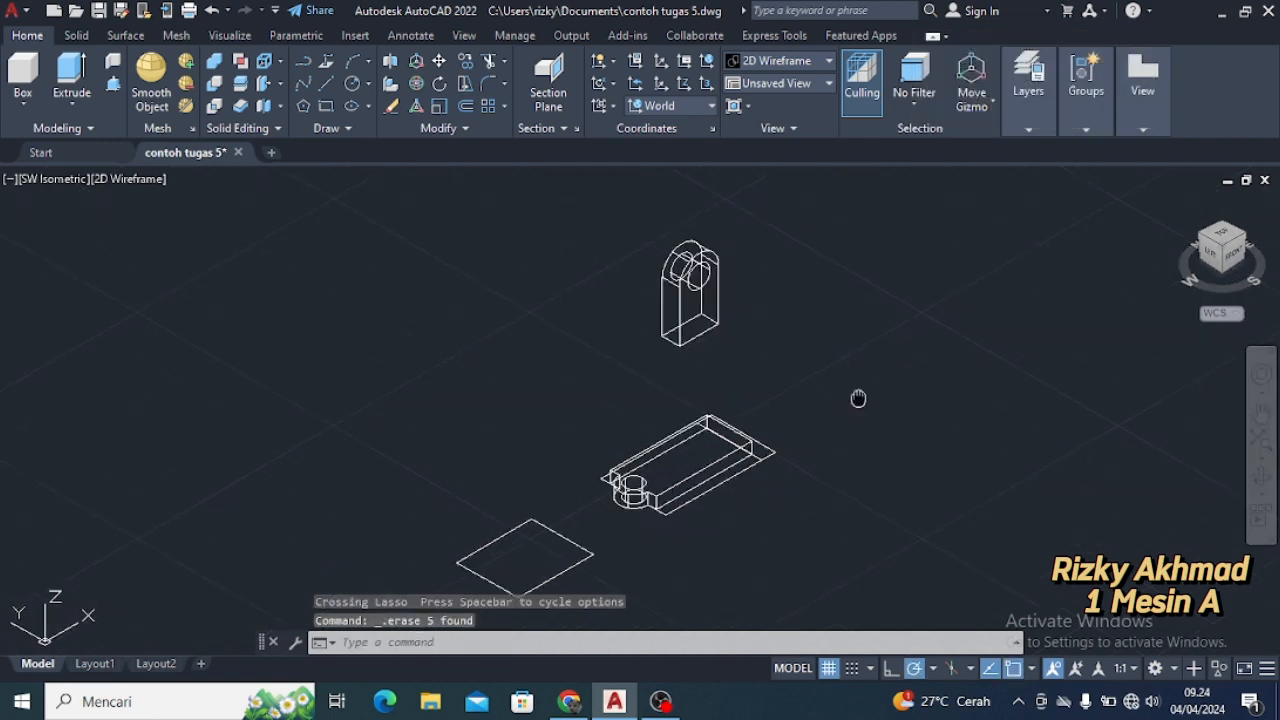
Extrude the two long strips along the base plate's sides to a height of 28 with Presspull
{"action": "scroll", "coordinate": [820, 505], "scroll_direction": "up", "scroll_amount": 5}
{"action": "key", "text": "Escape"}
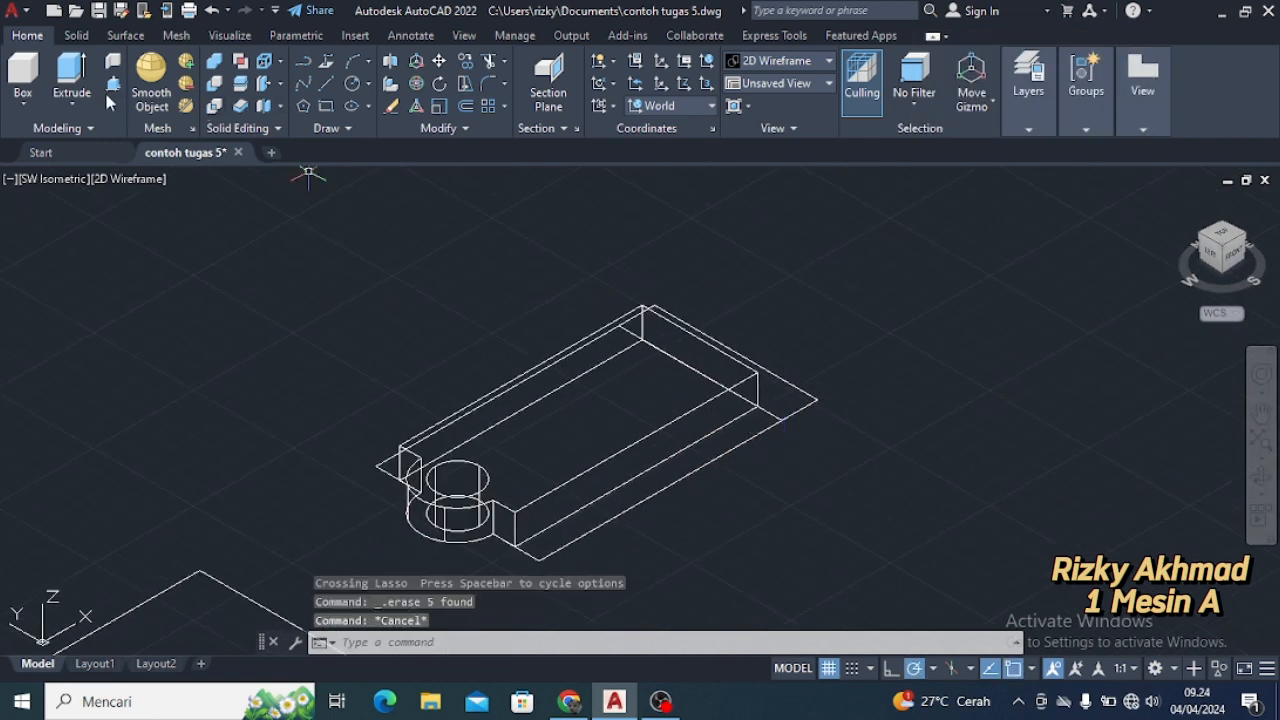
{"action": "left_click", "coordinate": [113, 84]}
{"action": "left_click", "coordinate": [596, 512]}
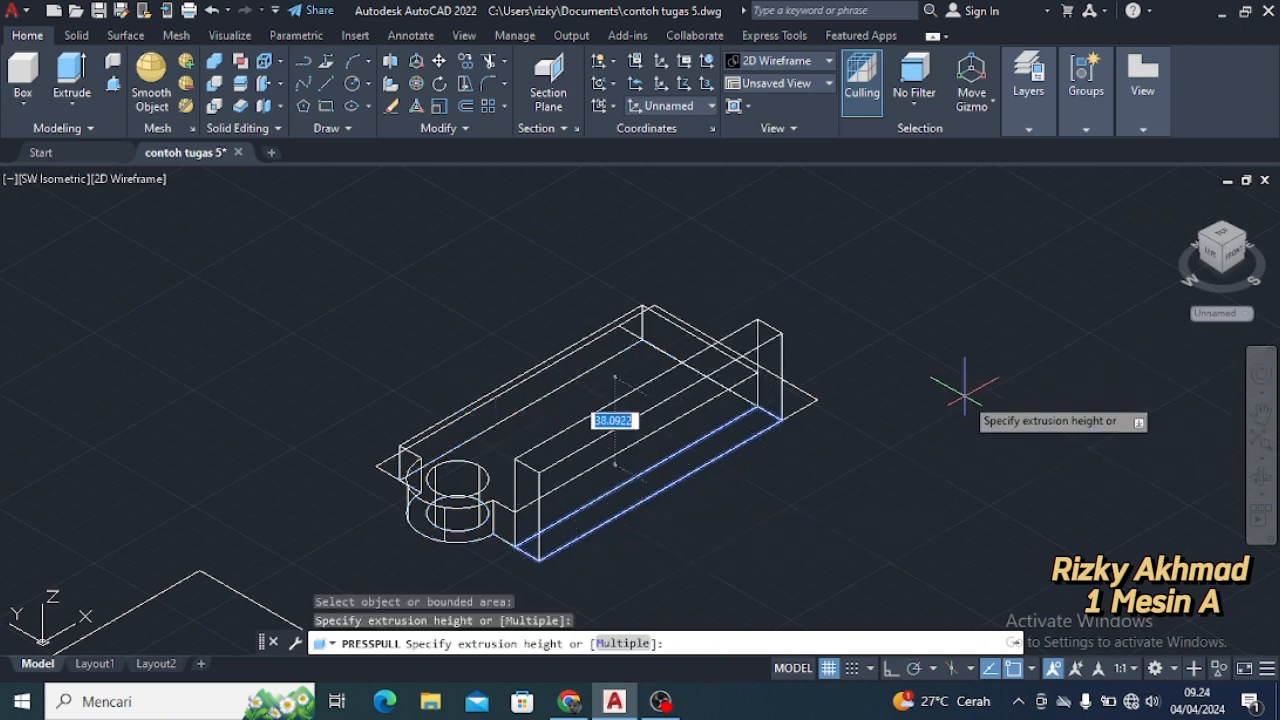
{"action": "type", "text": "28"}
{"action": "key", "text": "Return"}
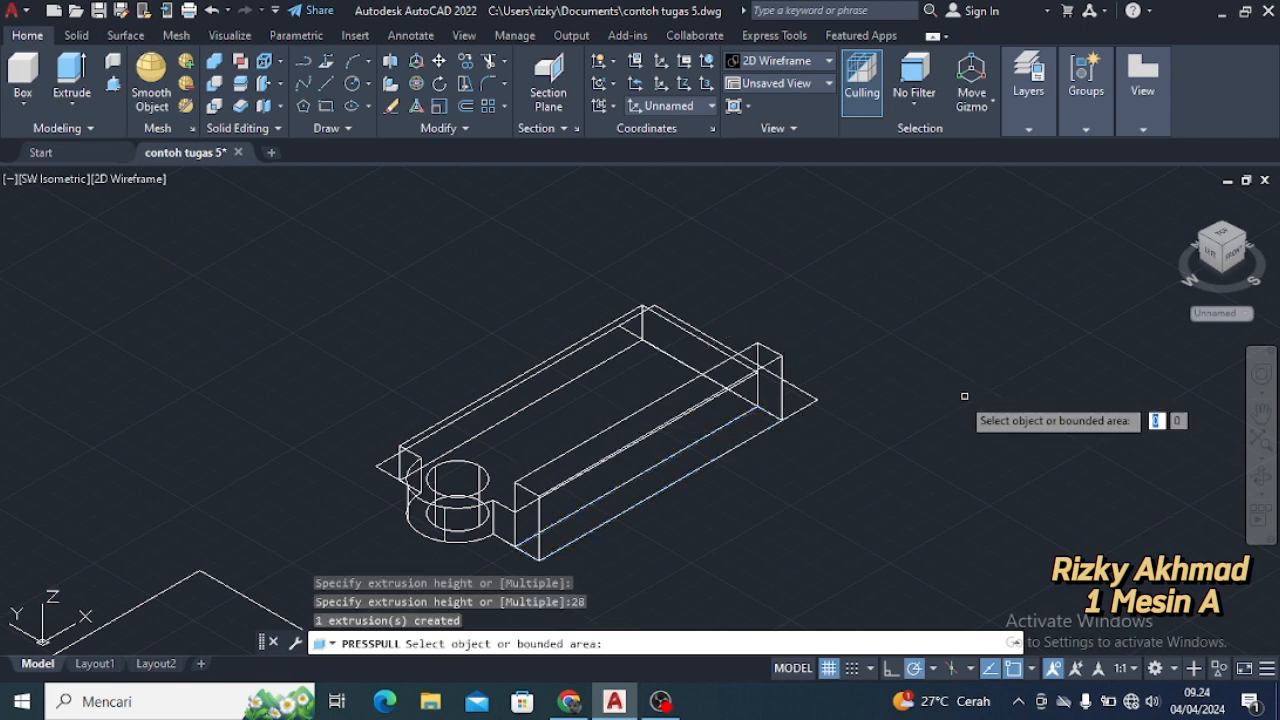
{"action": "left_click", "coordinate": [385, 467]}
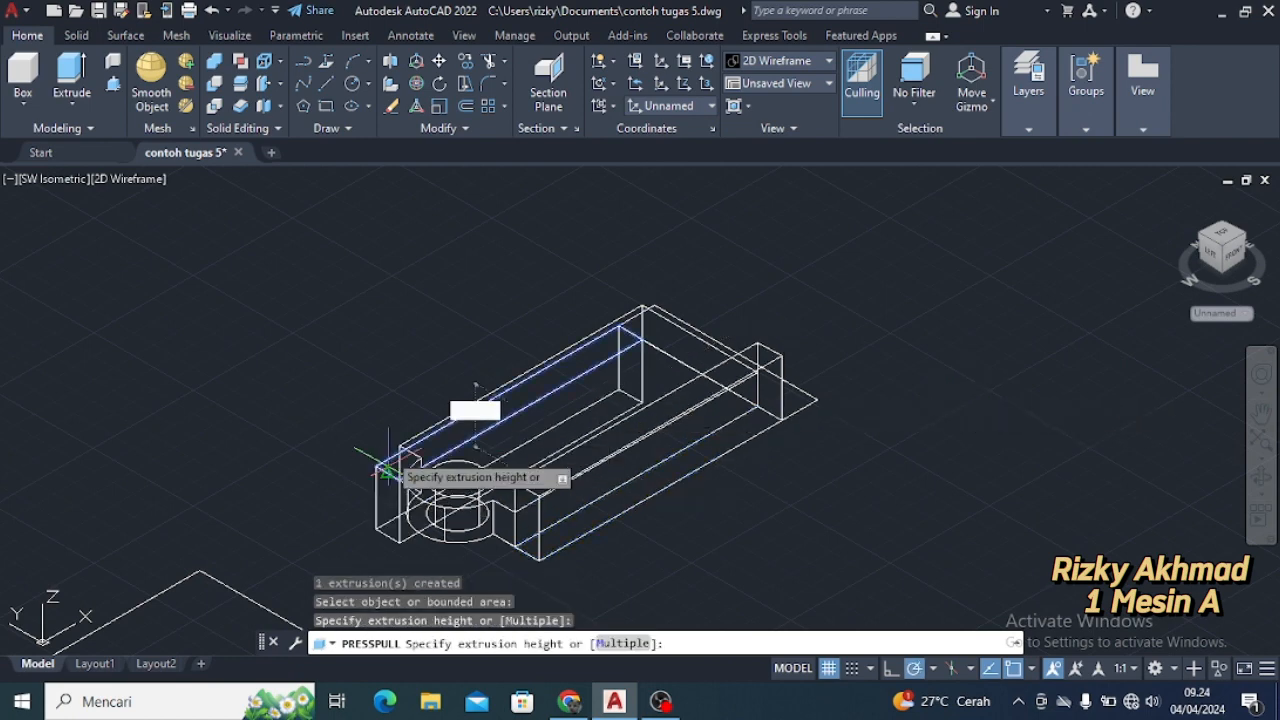
{"action": "key", "text": "Return"}
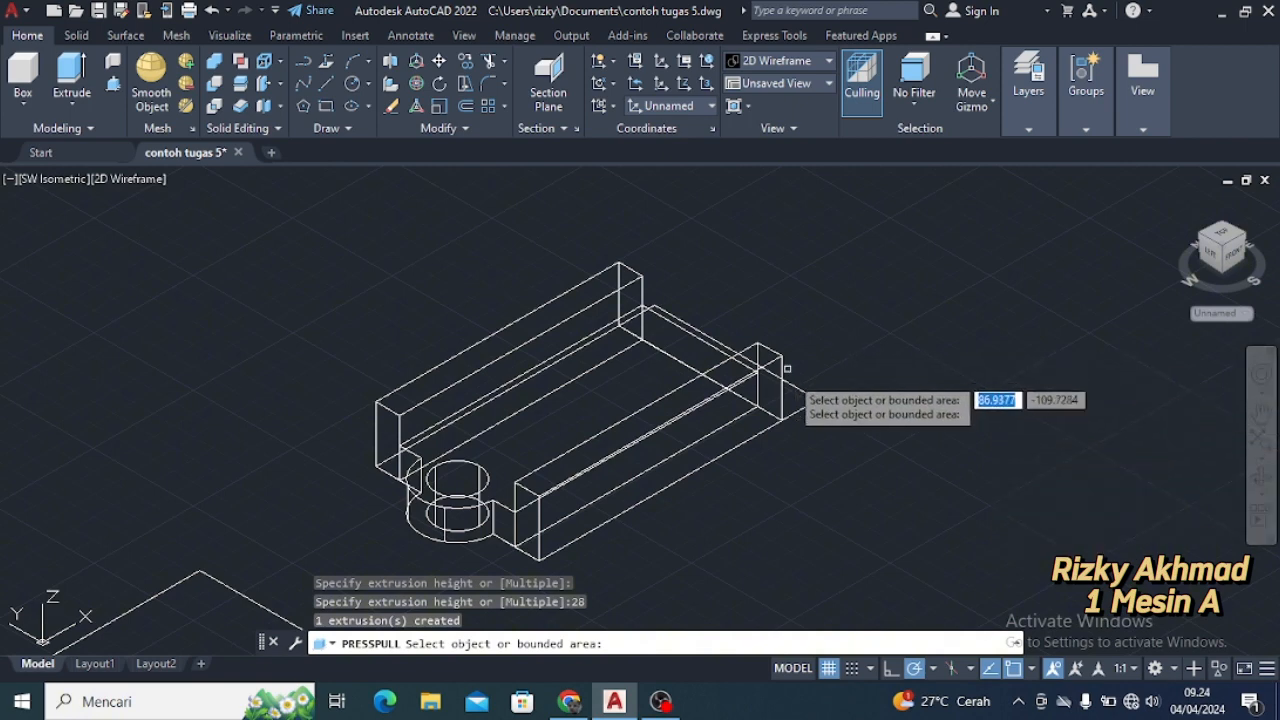
Extrude the cross strip at the base plate's far end to a height of 54 with Presspull
{"action": "scroll", "coordinate": [850, 386], "scroll_direction": "down", "scroll_amount": 2}
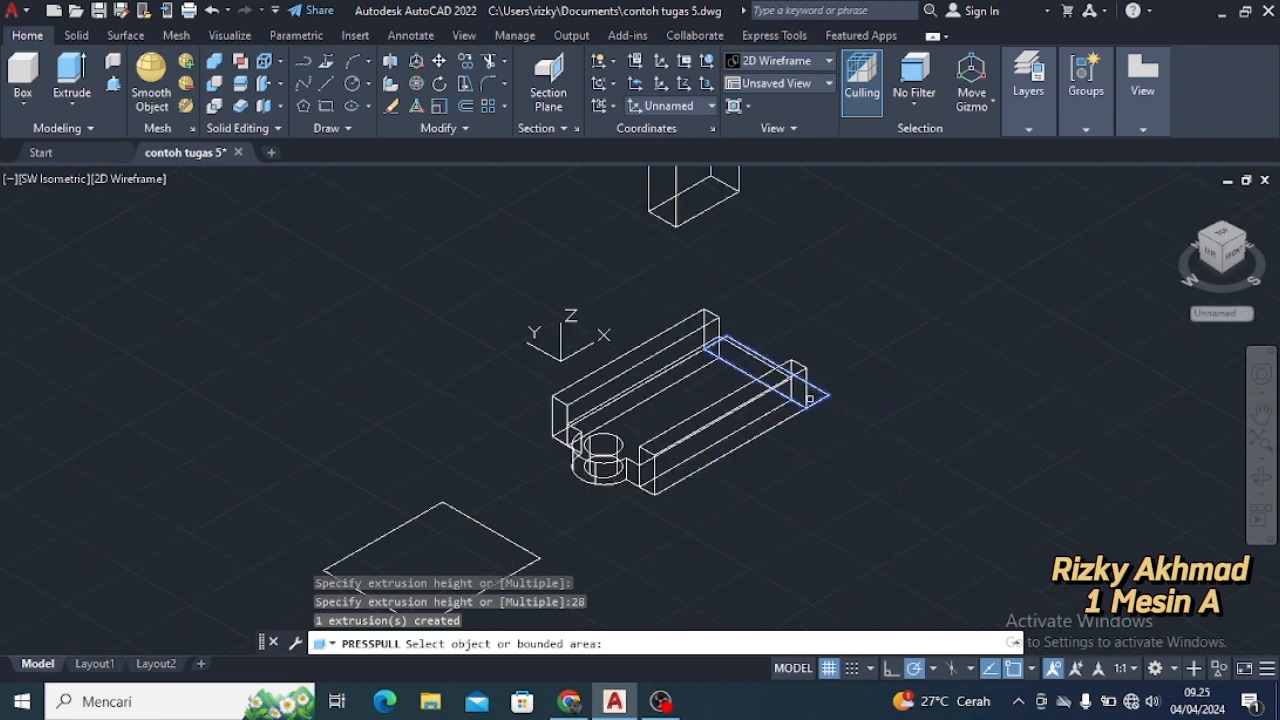
{"action": "left_click", "coordinate": [780, 385]}
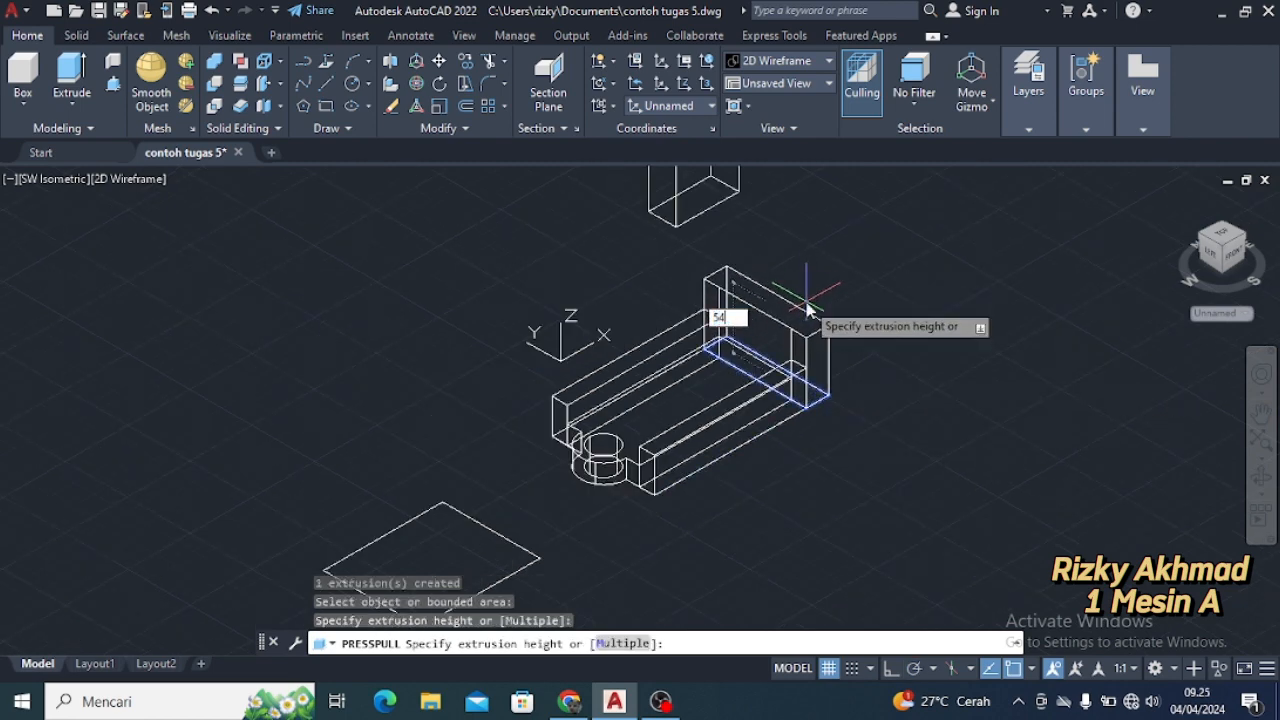
{"action": "key", "text": "Return"}
{"action": "middle_click_drag", "start_coordinate": [1041, 393], "coordinate": [966, 418]}
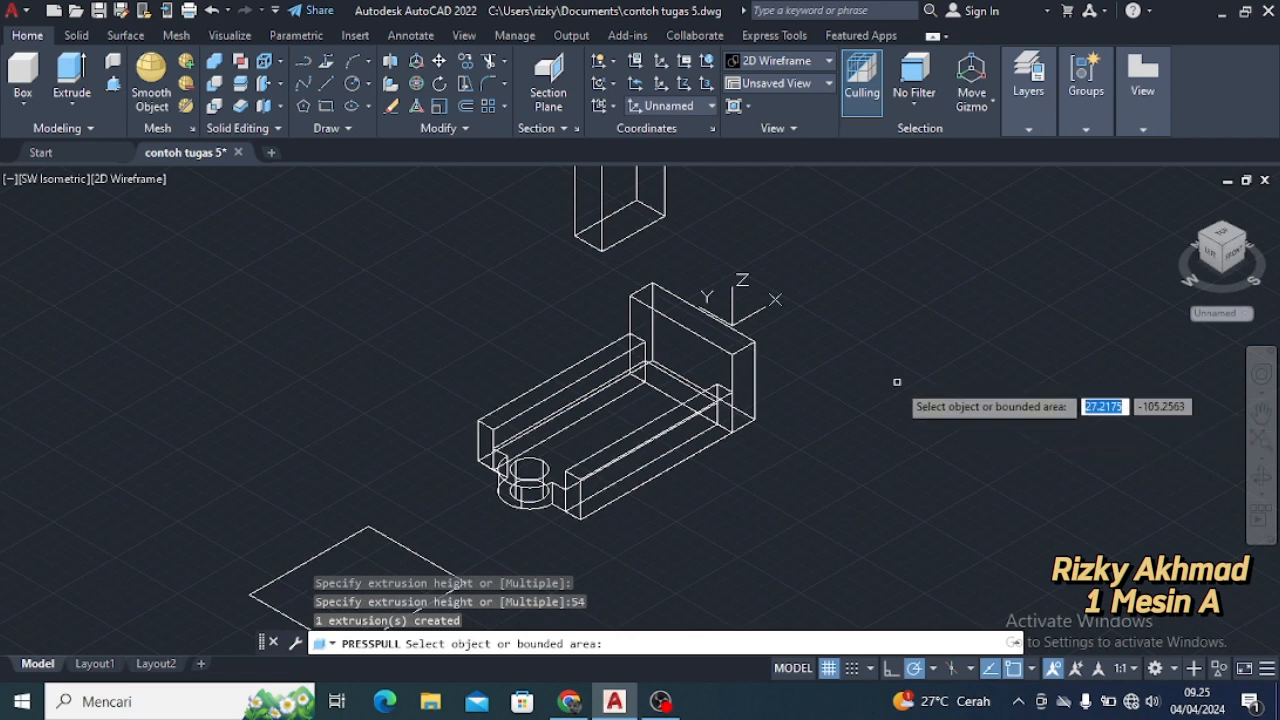
{"action": "middle_click_drag", "start_coordinate": [783, 410], "coordinate": [785, 473]}
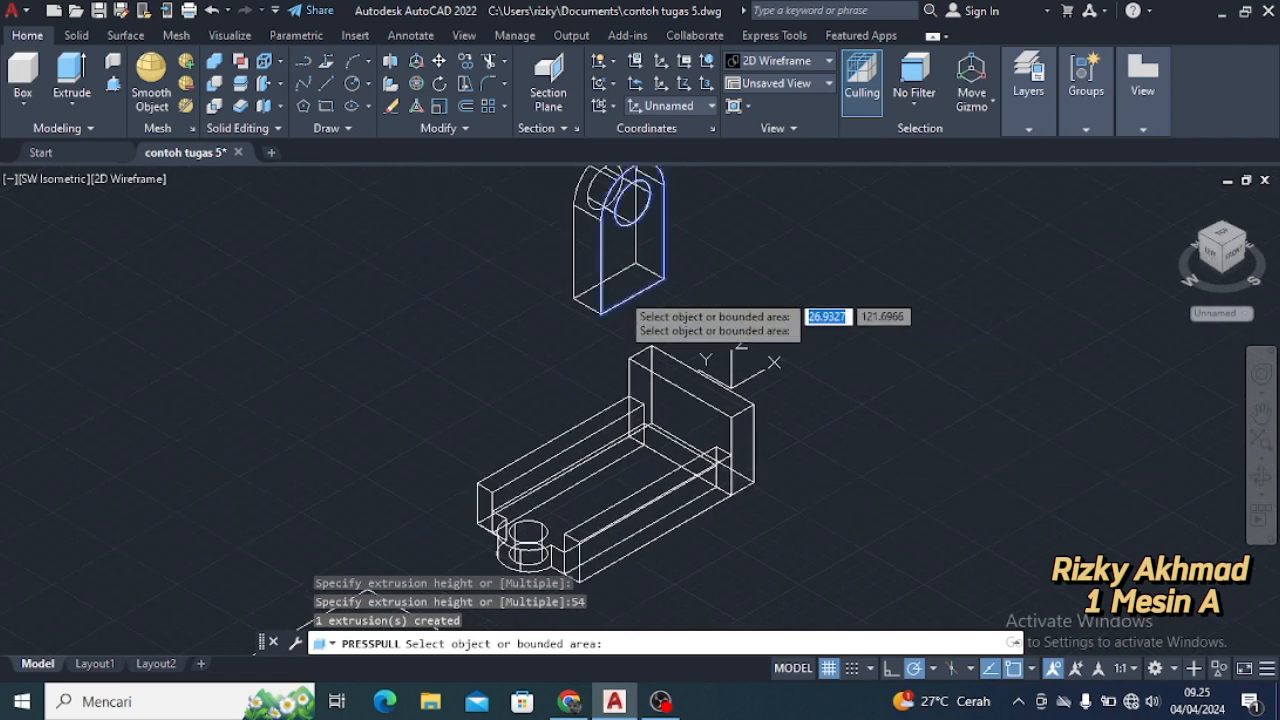
{"action": "key", "text": "Return"}
{"action": "left_click", "coordinate": [325, 84]}
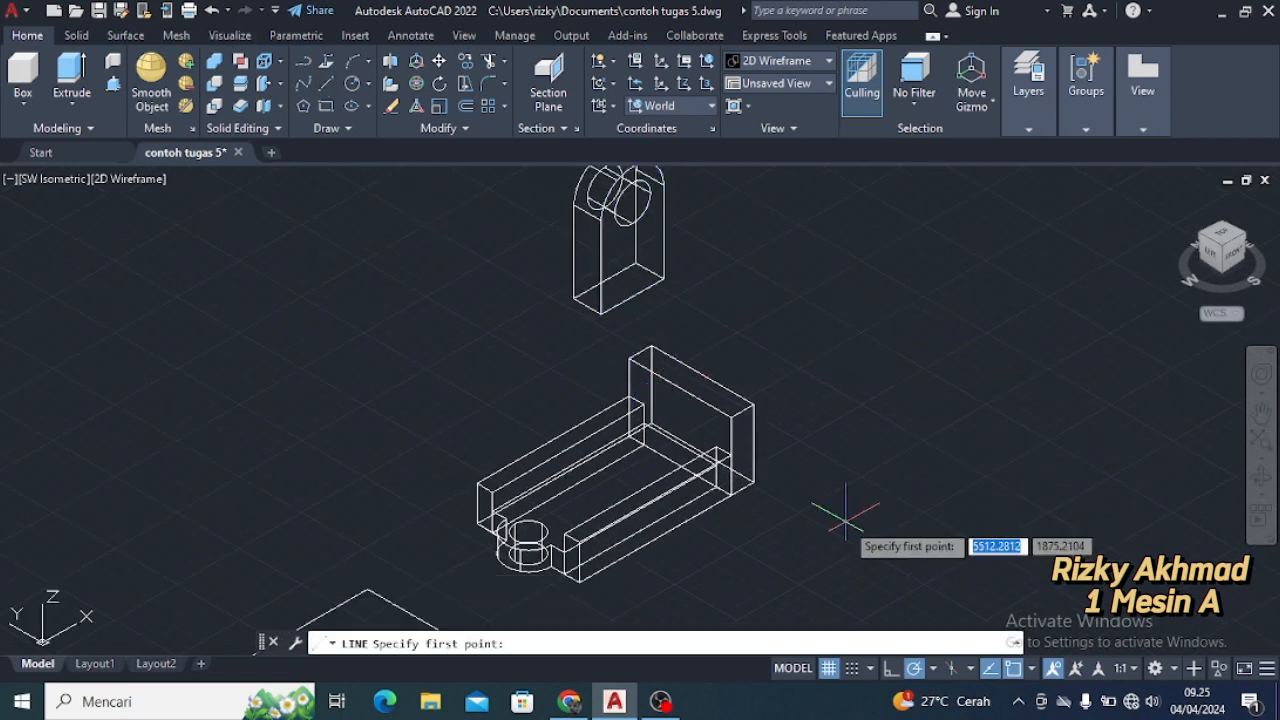
{"action": "key", "text": "Escape"}
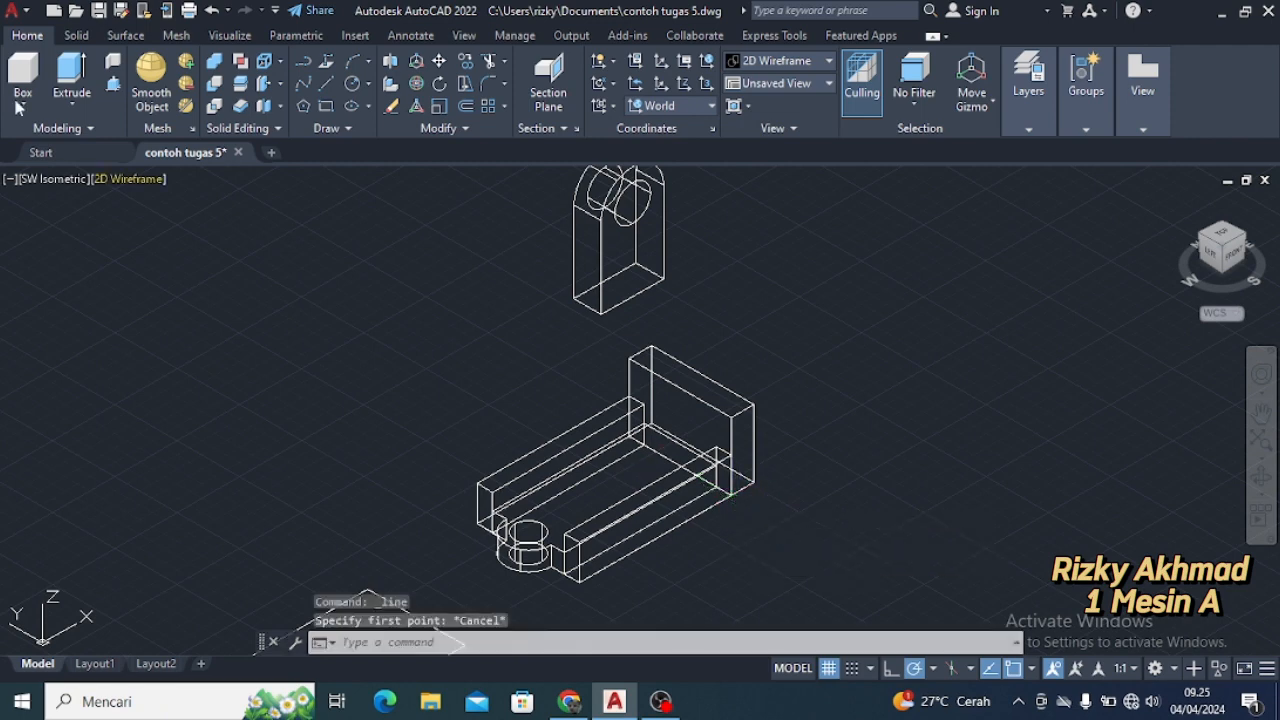
{"action": "left_click", "coordinate": [325, 84]}
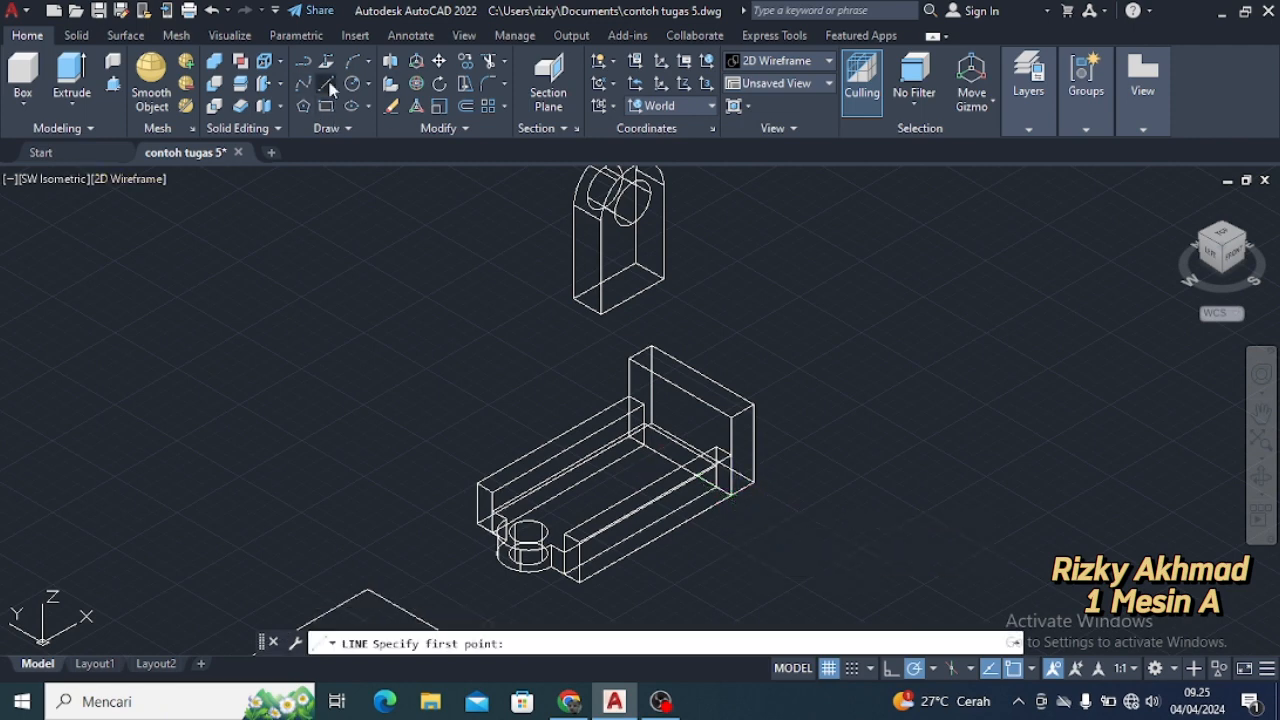
{"action": "left_click", "coordinate": [754, 482]}
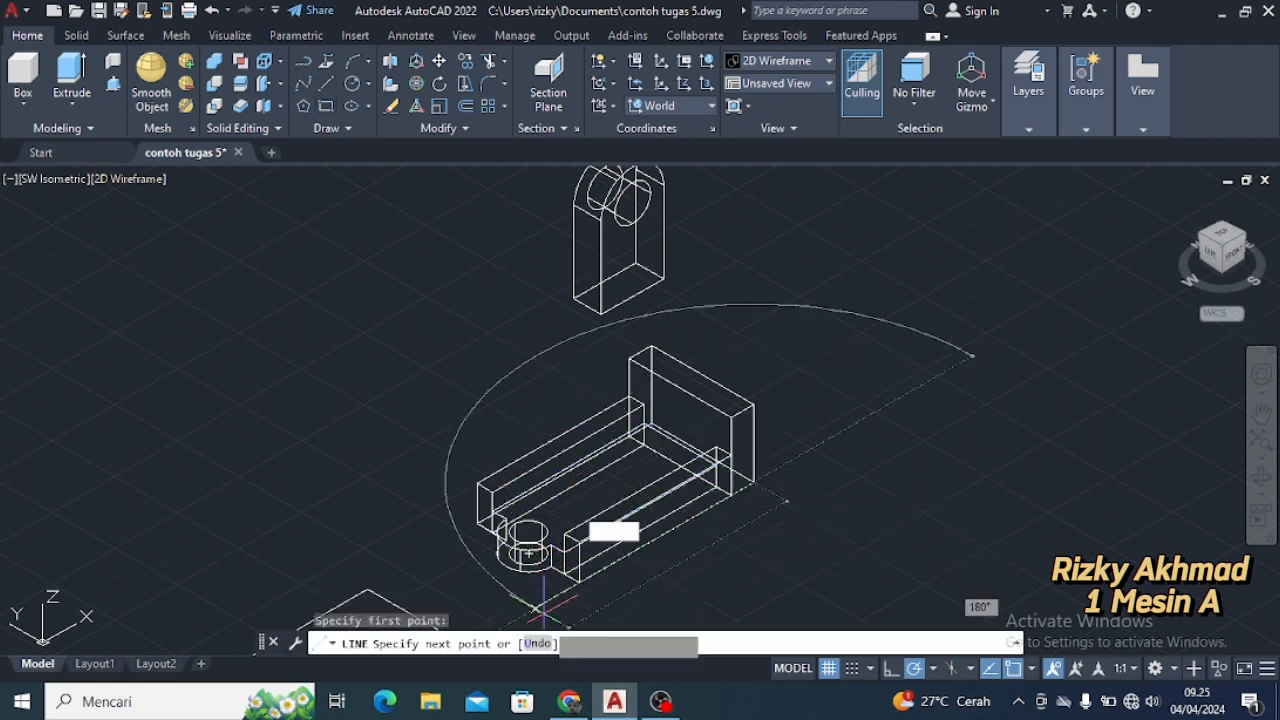
{"action": "key", "text": "Escape"}
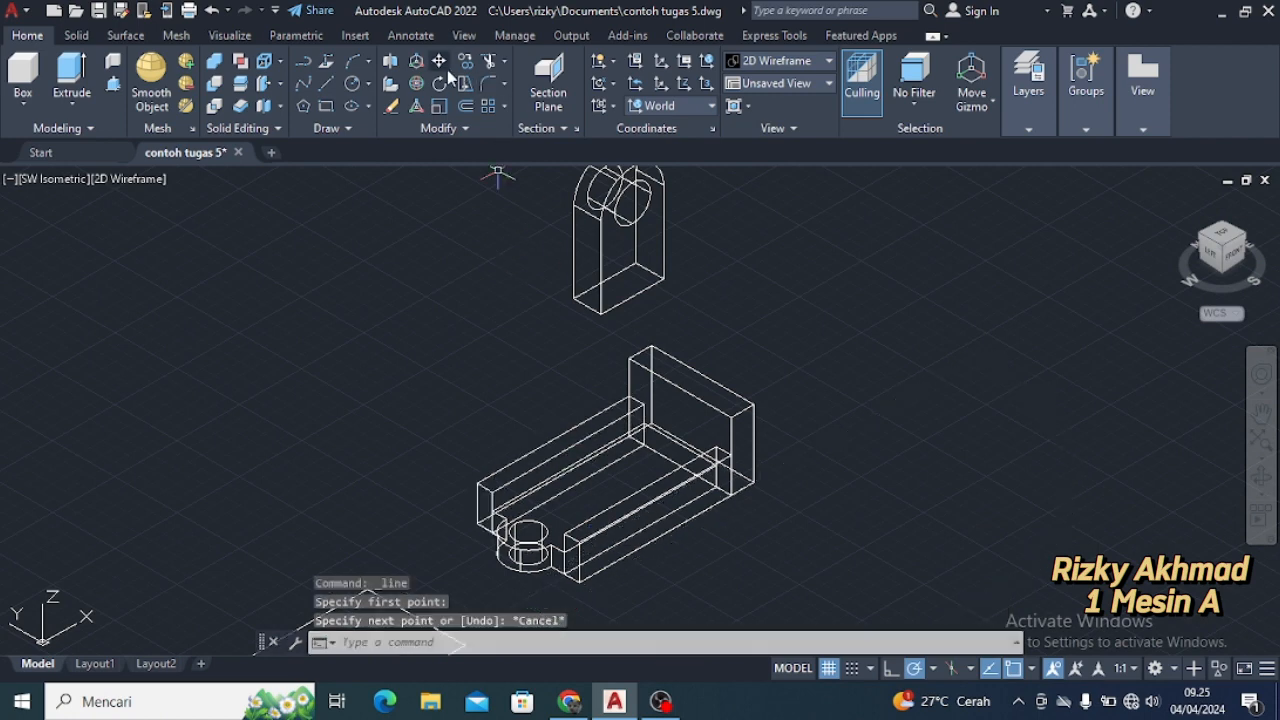
Draw a vertical line up the outer side wall, starting 90 along the base edge from the end block's lower corner
{"action": "left_click", "coordinate": [311, 74]}
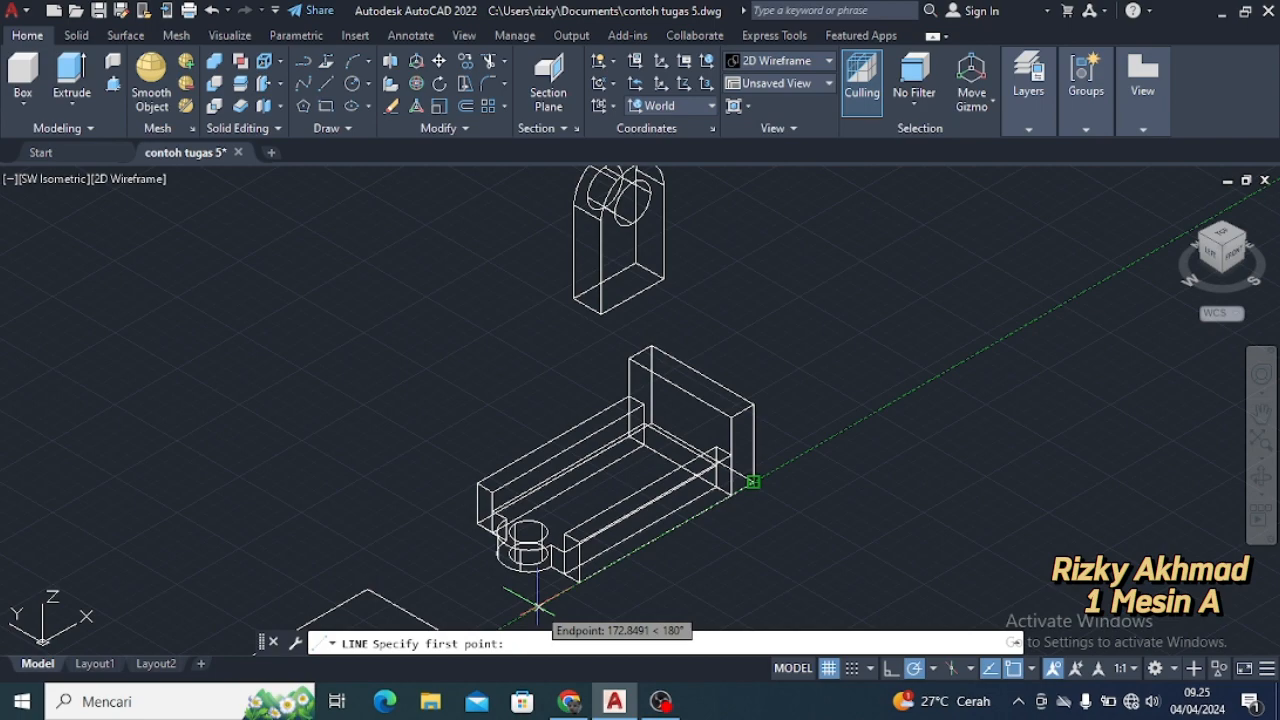
{"action": "type", "text": "90"}
{"action": "key", "text": "Return"}
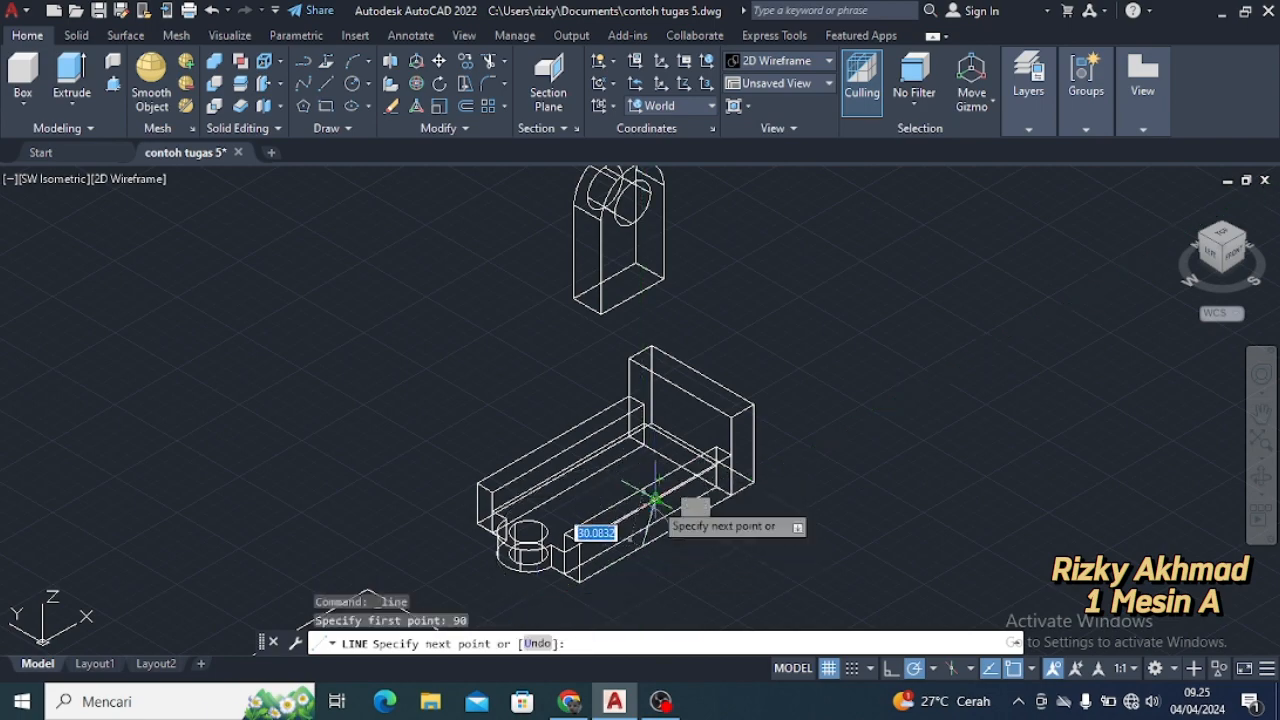
{"action": "scroll", "coordinate": [698, 403], "scroll_direction": "up", "scroll_amount": 5}
{"action": "mouse_move", "coordinate": [698, 403]}
{"action": "middle_mouse_down"}
{"action": "mouse_move", "coordinate": [609, 380]}
{"action": "mouse_move", "coordinate": [634, 337]}
{"action": "middle_mouse_up"}
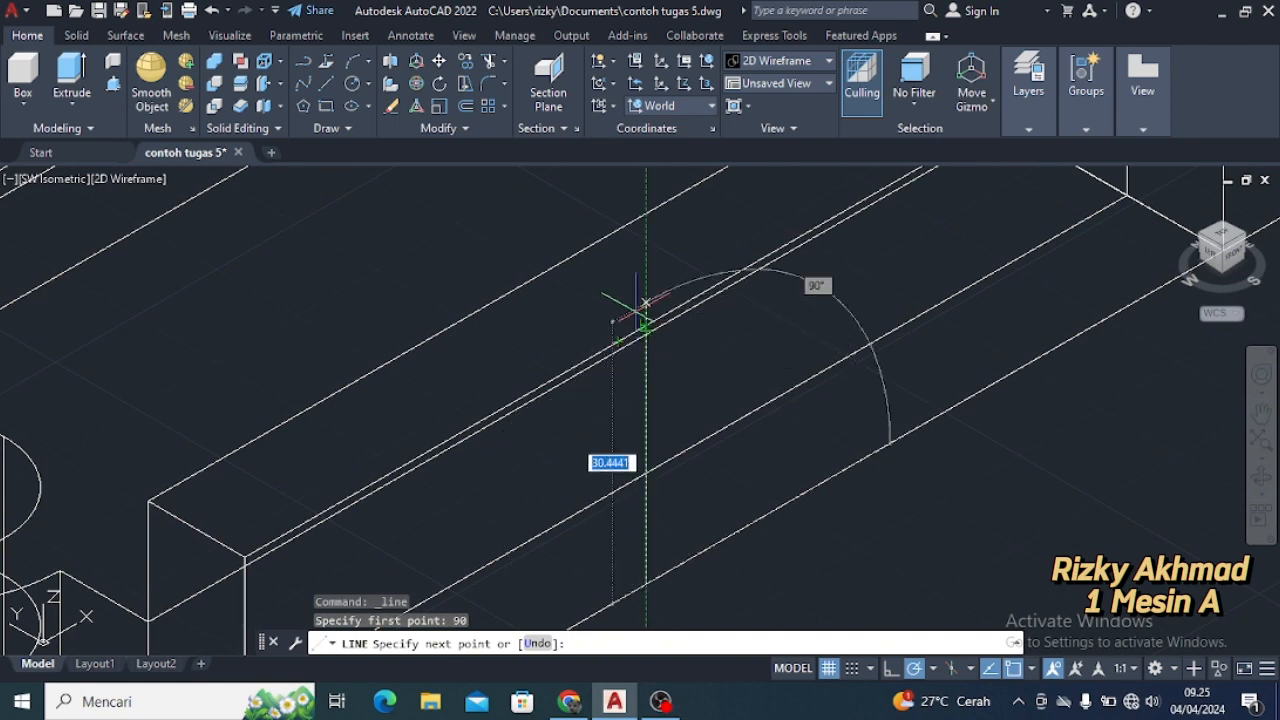
{"action": "left_click", "coordinate": [646, 271]}
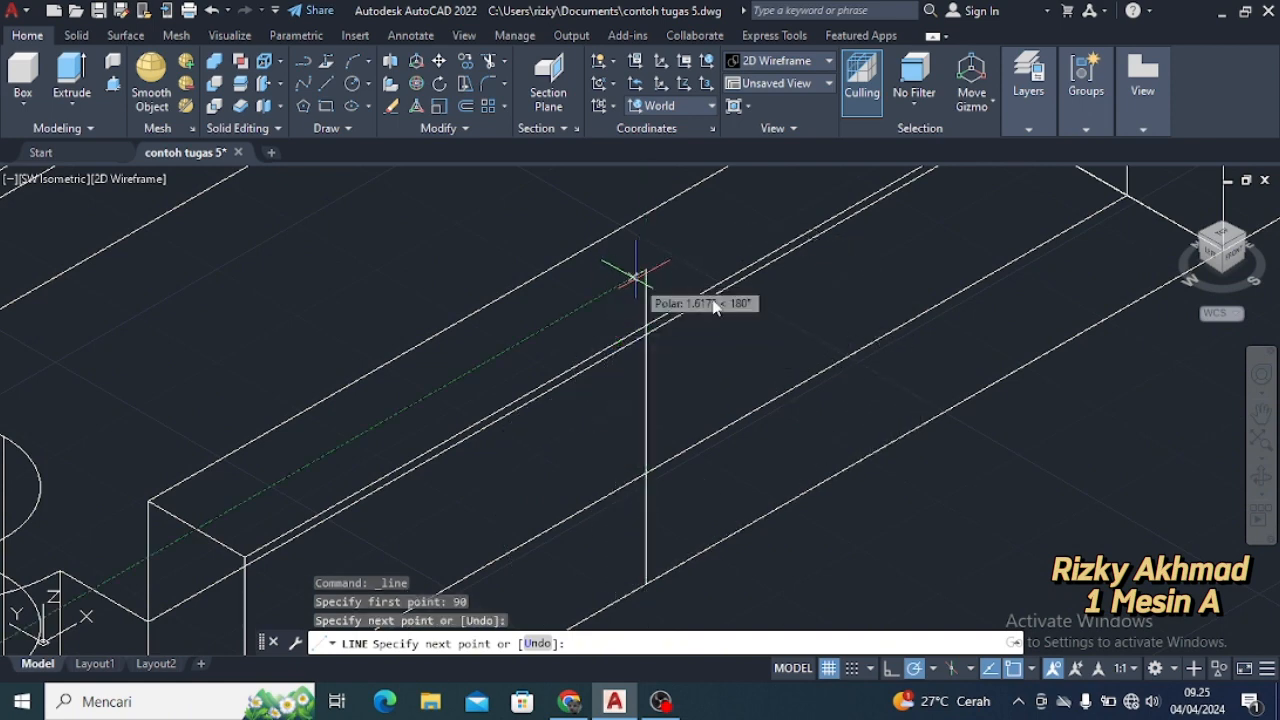
{"action": "key", "text": "Escape"}
Try to trim the part of the vertical line that extends above the side wall
{"action": "left_click", "coordinate": [490, 63]}
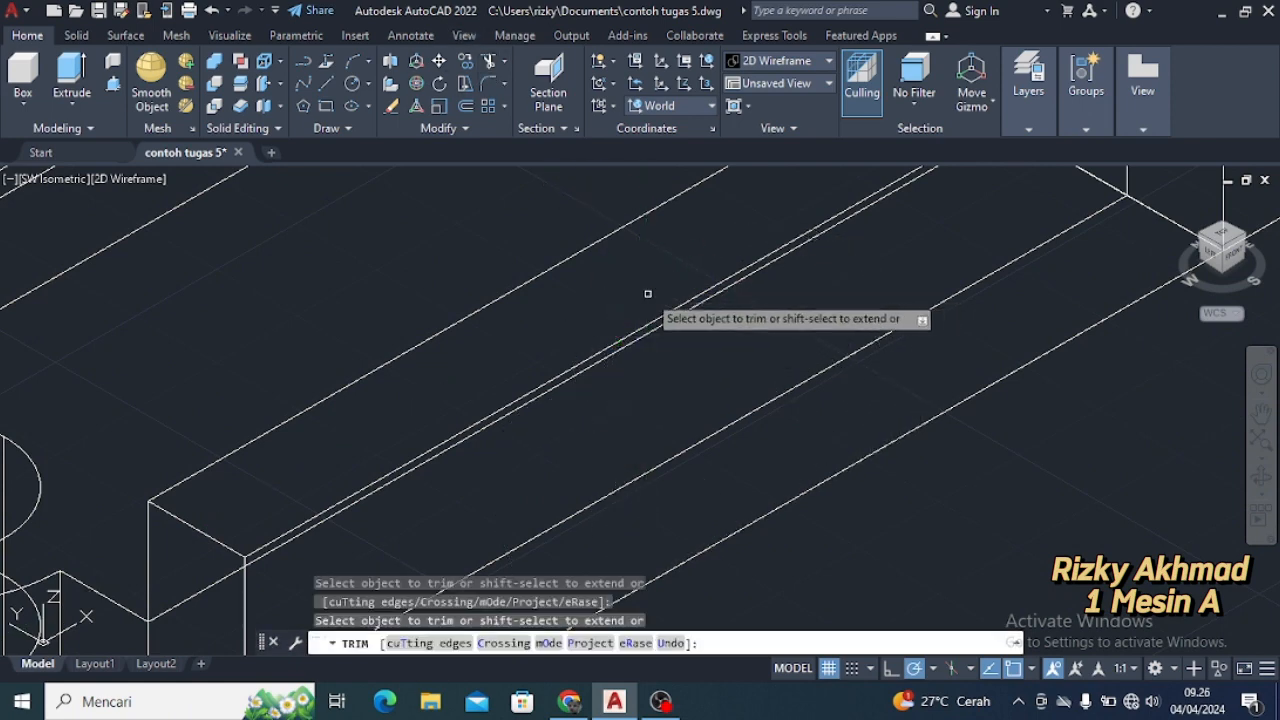
{"action": "key", "text": "ctrl+z"}
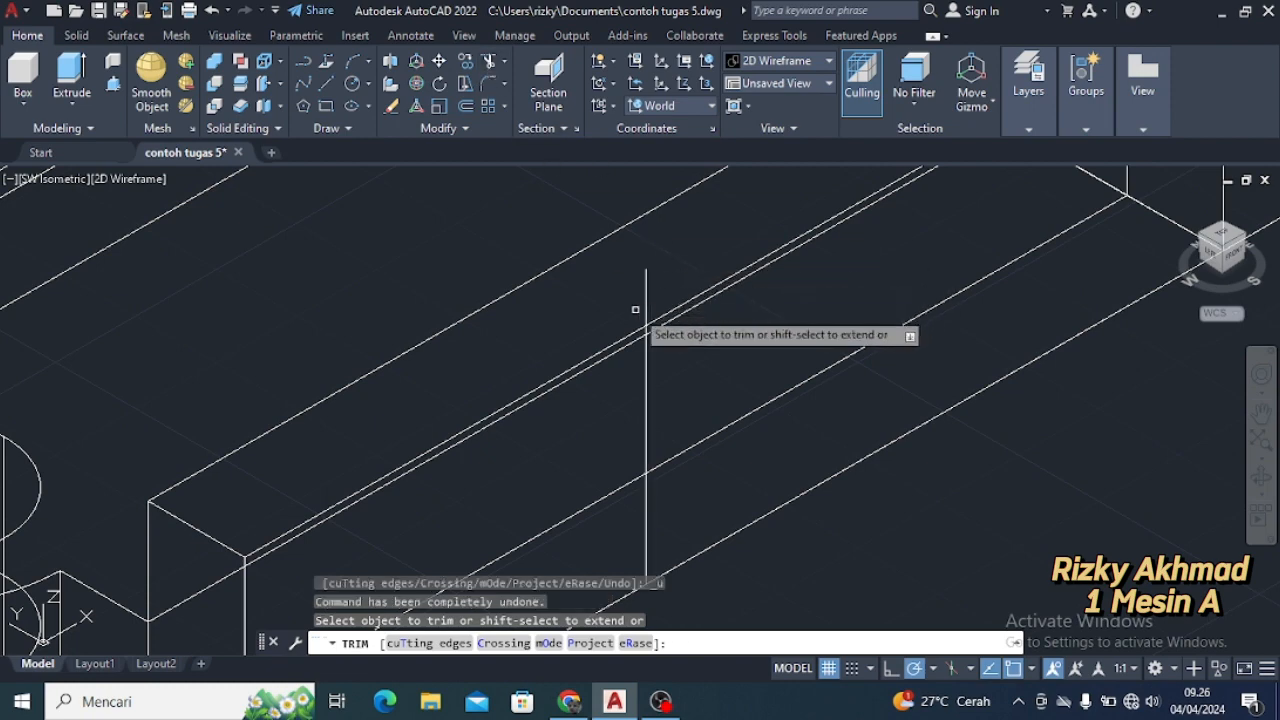
{"action": "left_click", "coordinate": [646, 312]}
{"action": "scroll", "coordinate": [745, 340], "scroll_direction": "down", "scroll_amount": 4}
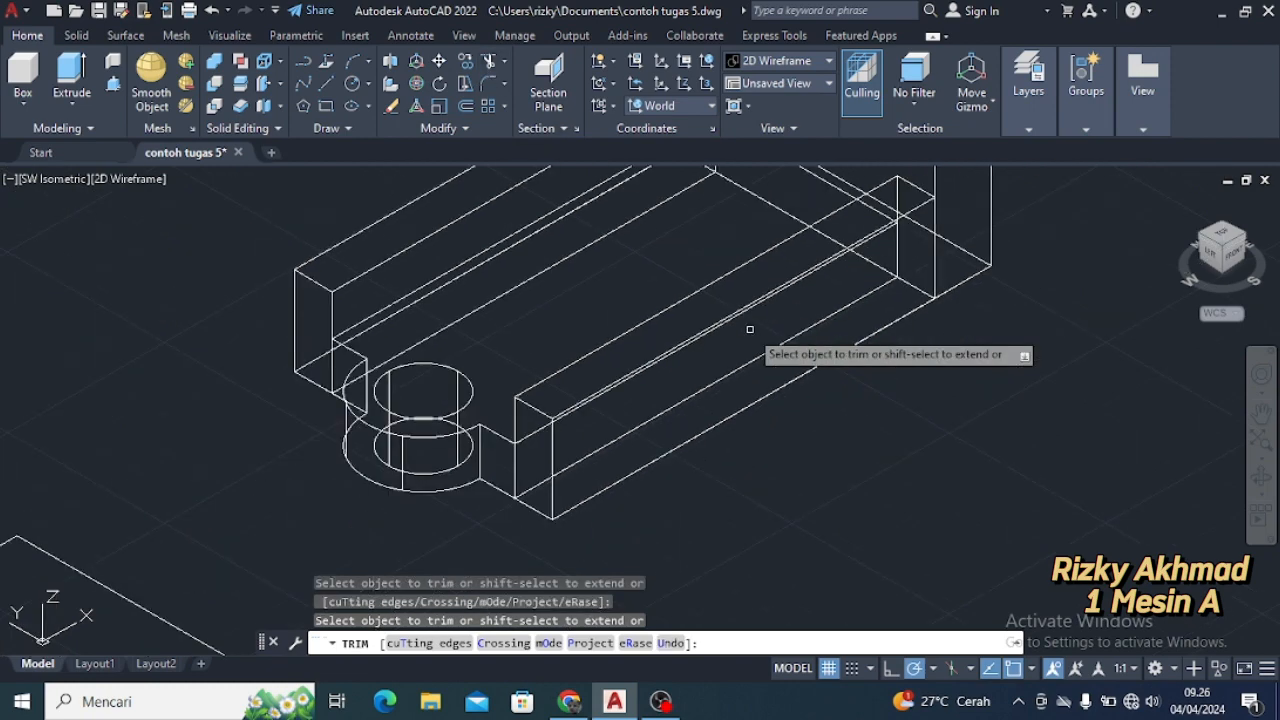
{"action": "key", "text": "Escape"}
Draw a line perpendicular from the base edge up the outer side wall, starting 90 from the end block's lower corner
{"action": "type", "text": "l"}
{"action": "key", "text": "Return"}
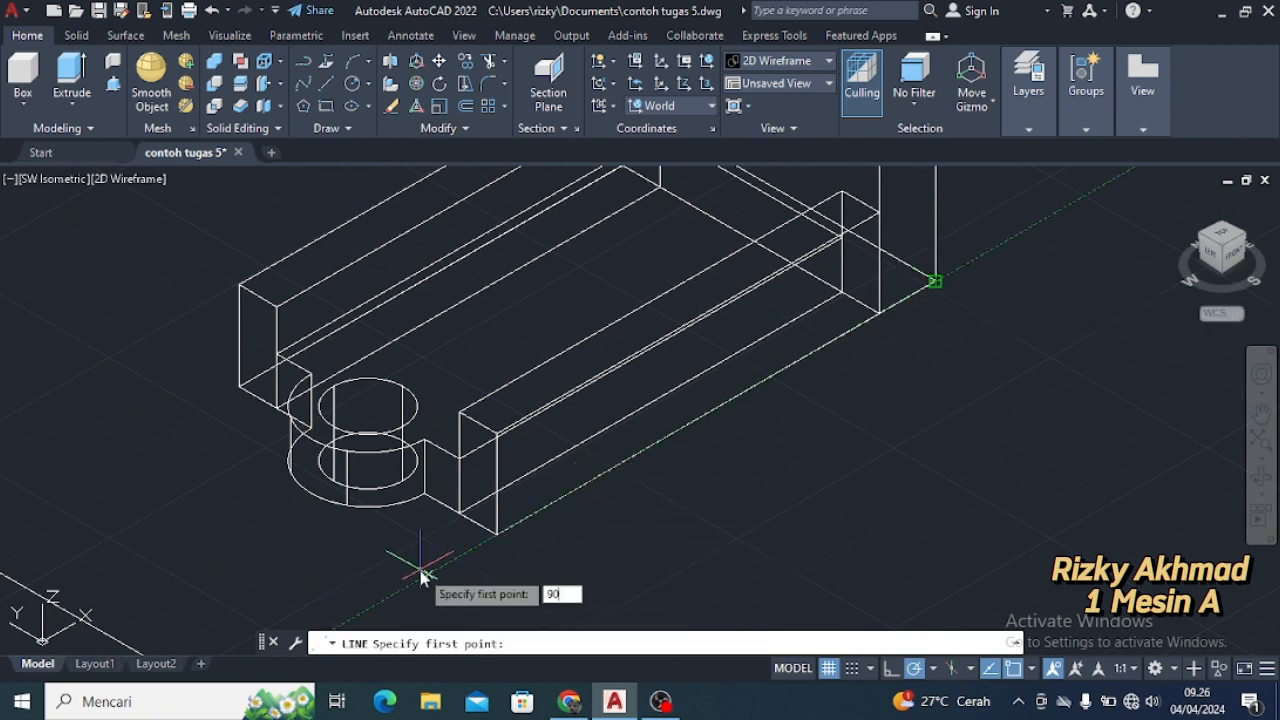
{"action": "type", "text": "90"}
{"action": "key", "text": "Return"}
{"action": "scroll", "coordinate": [655, 345], "scroll_direction": "up", "scroll_amount": 3}
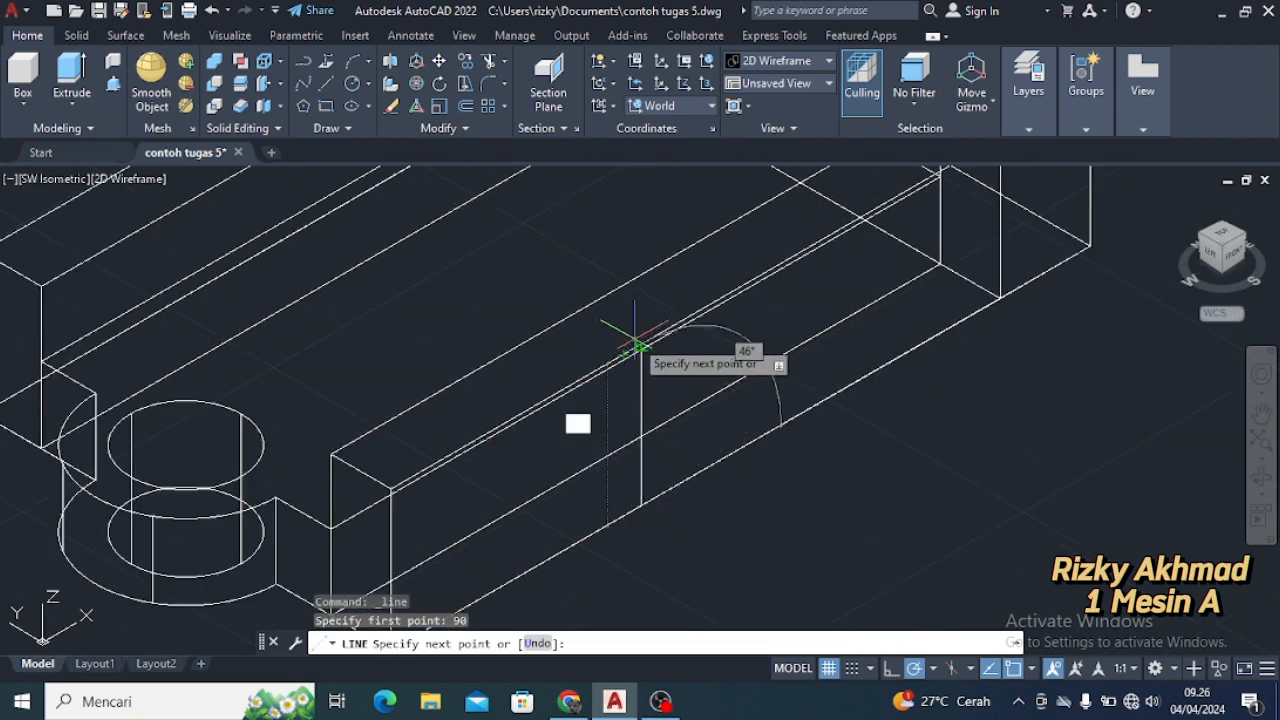
{"action": "scroll", "coordinate": [636, 345], "scroll_direction": "up", "scroll_amount": 3}
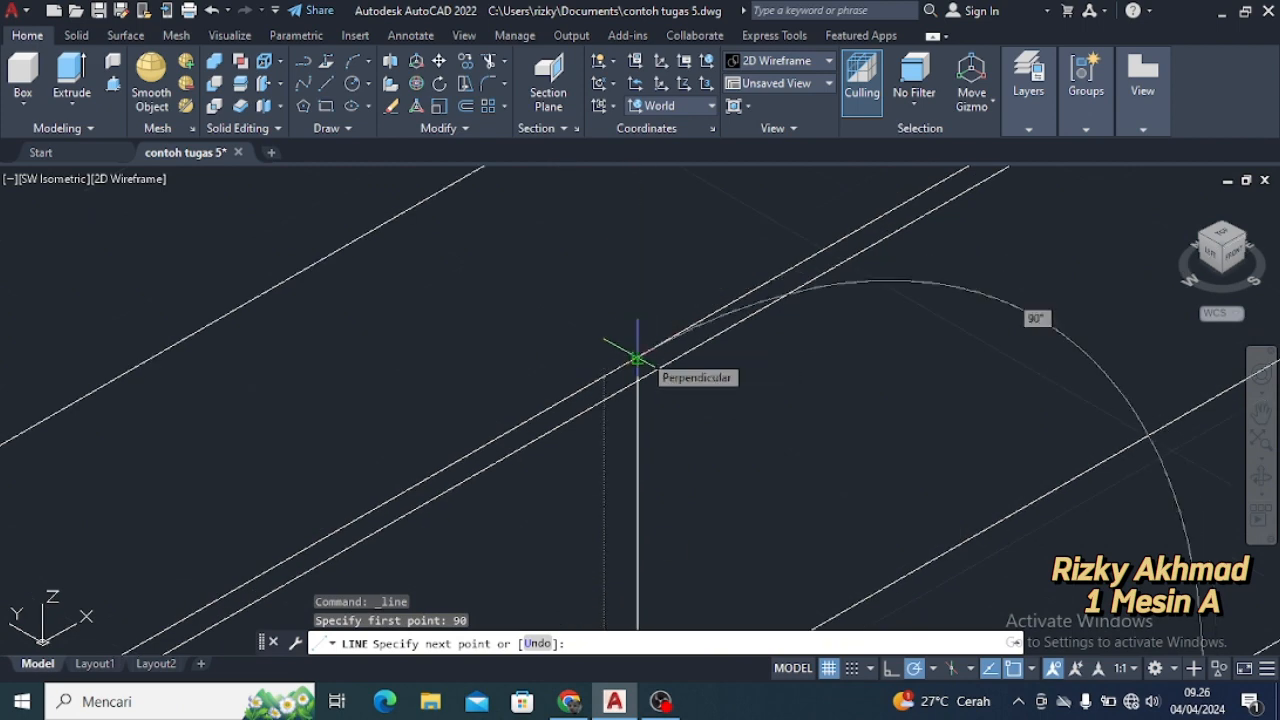
{"action": "key", "text": "Escape"}
{"action": "scroll", "coordinate": [818, 410], "scroll_direction": "down", "scroll_amount": 6}
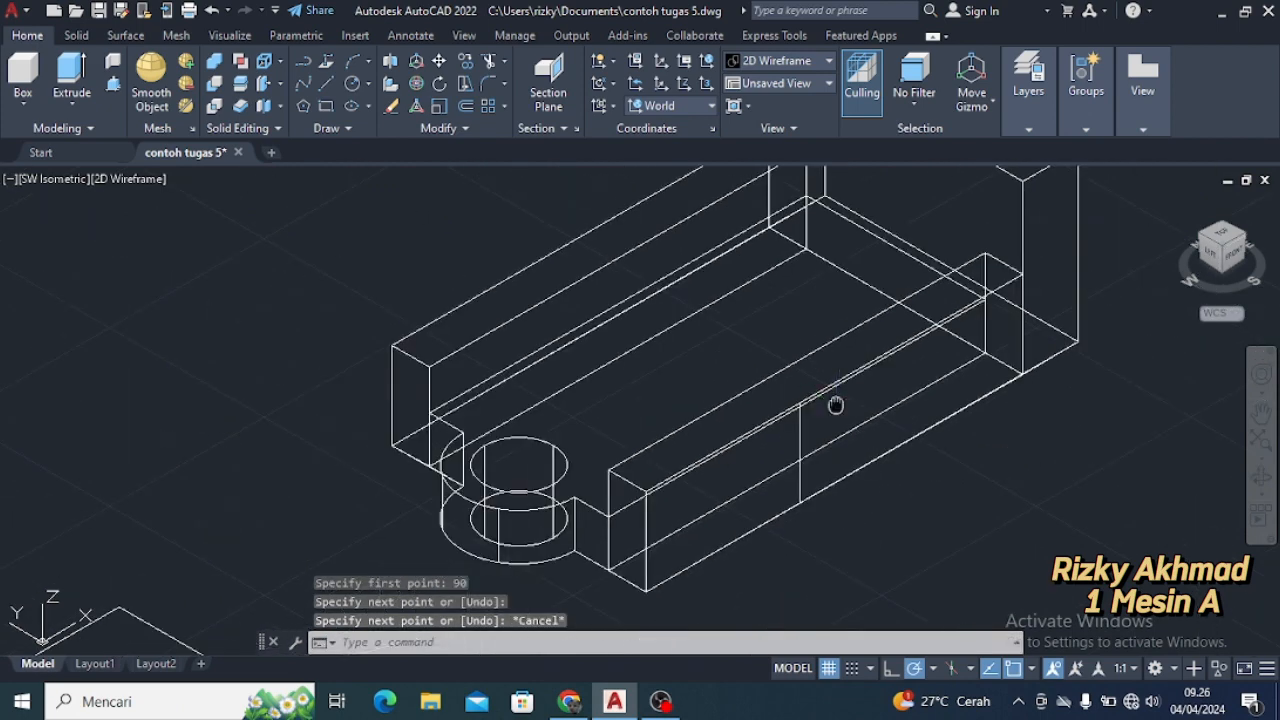
{"action": "key", "text": "Escape"}
{"action": "middle_click_drag", "start_coordinate": [883, 268], "coordinate": [877, 308]}
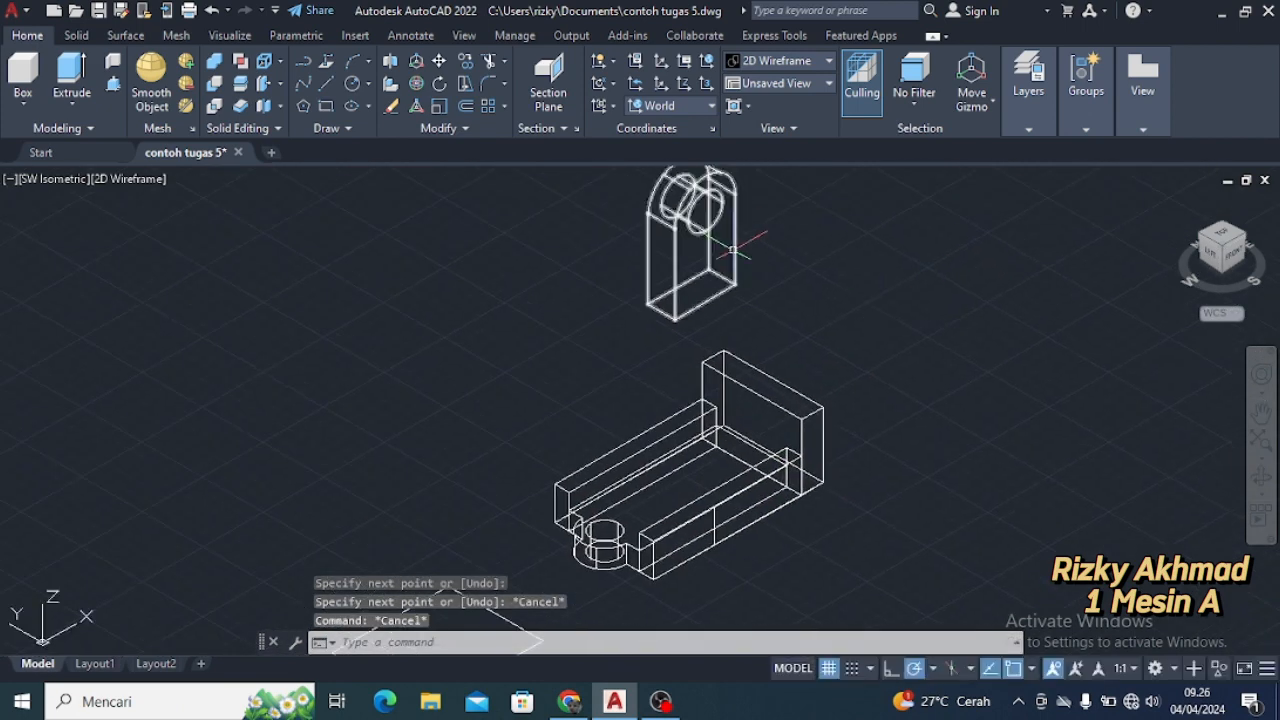
{"action": "middle_click_drag", "start_coordinate": [788, 250], "coordinate": [783, 277]}
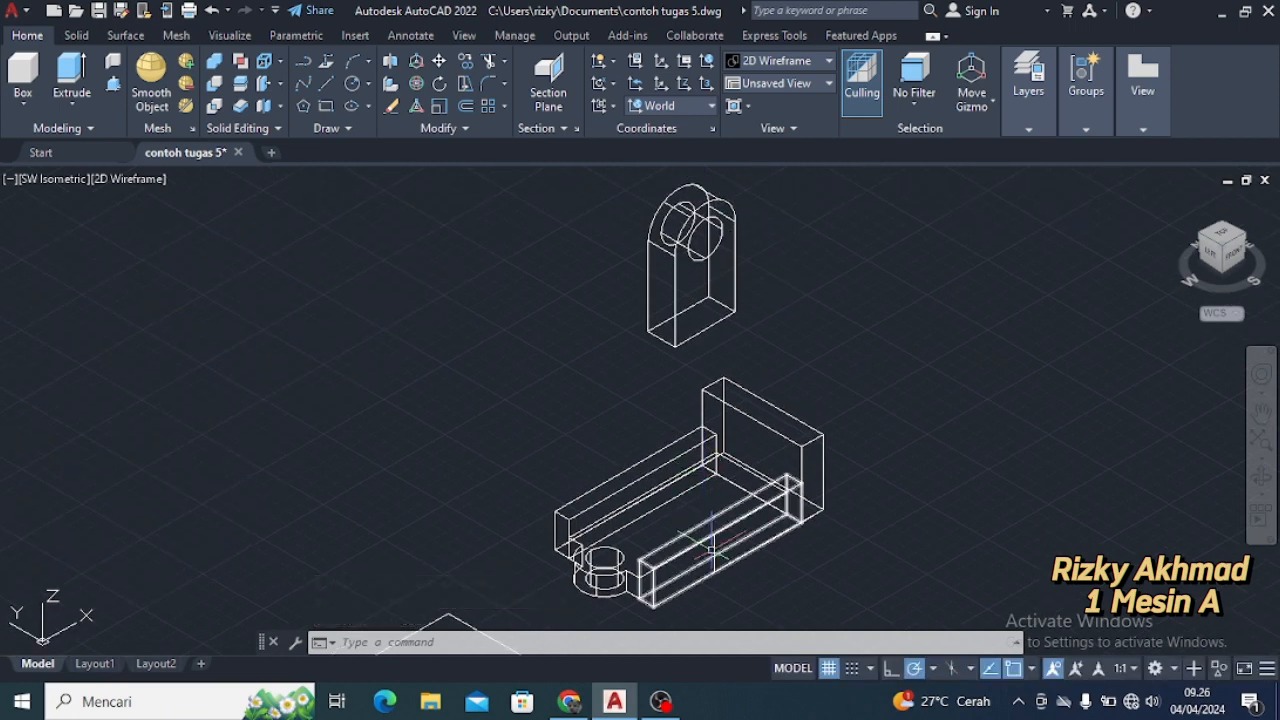
Delete the vertical line on the outer side wall
{"action": "mouse_move", "coordinate": [795, 390]}
{"action": "left_mouse_down"}
{"action": "mouse_move", "coordinate": [586, 451]}
{"action": "mouse_move", "coordinate": [760, 605]}
{"action": "mouse_move", "coordinate": [865, 555]}
{"action": "mouse_move", "coordinate": [851, 560]}
{"action": "left_mouse_up"}
{"action": "key", "text": "Escape"}
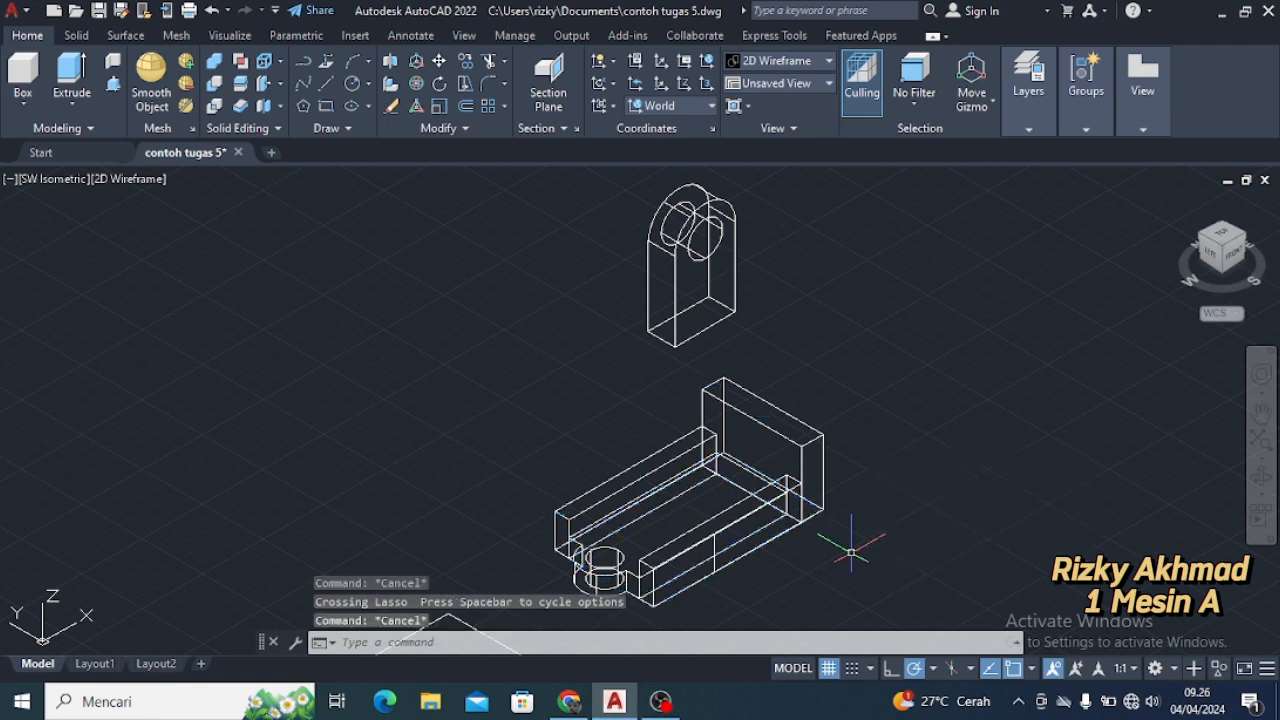
{"action": "left_click", "coordinate": [715, 556]}
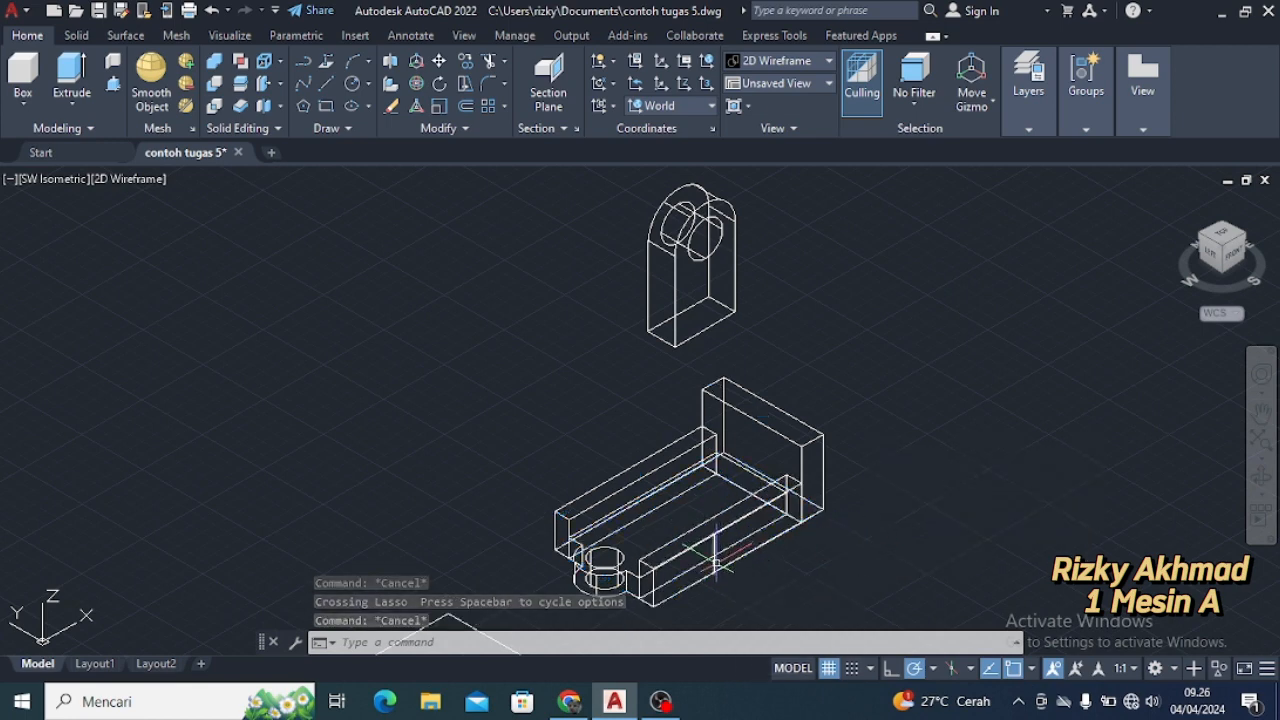
{"action": "key", "text": "Delete"}
Unite the base plate, both side walls and the end block into one solid with Union
{"action": "mouse_move", "coordinate": [834, 423]}
{"action": "left_mouse_down"}
{"action": "mouse_move", "coordinate": [609, 429]}
{"action": "mouse_move", "coordinate": [790, 570]}
{"action": "mouse_move", "coordinate": [915, 513]}
{"action": "left_mouse_up"}
{"action": "type", "text": "uni"}
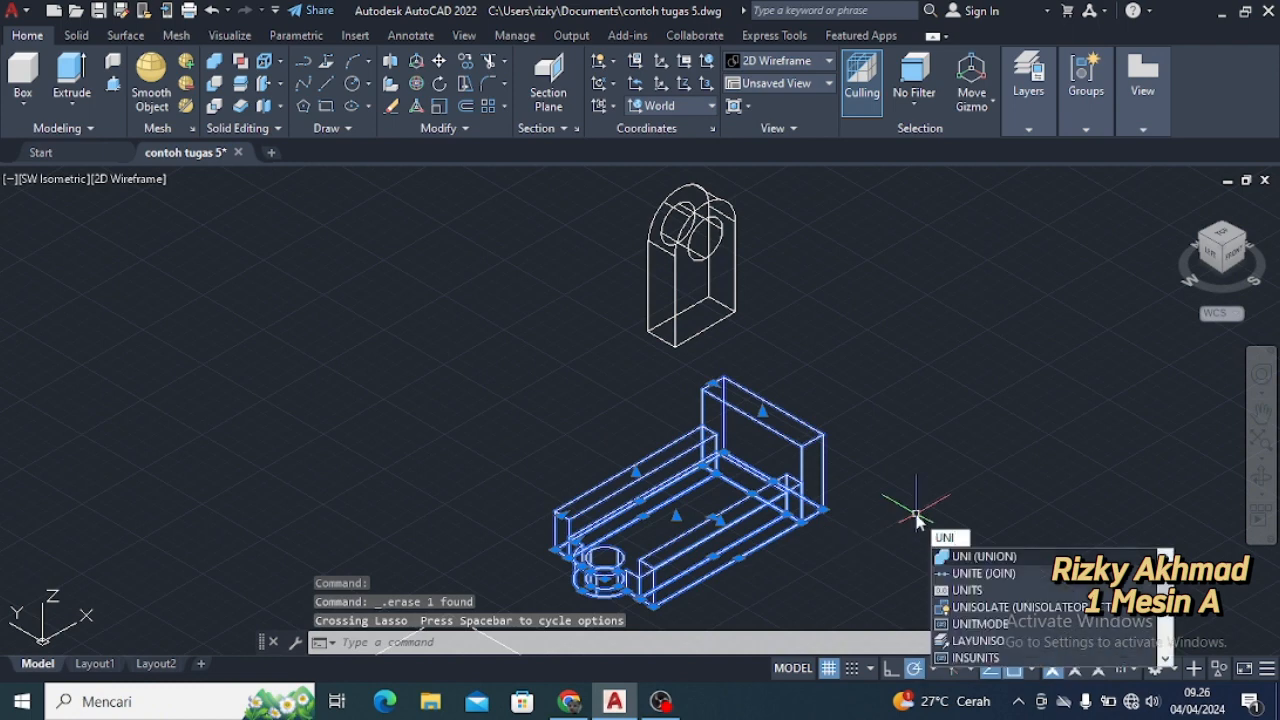
{"action": "key", "text": "Return"}
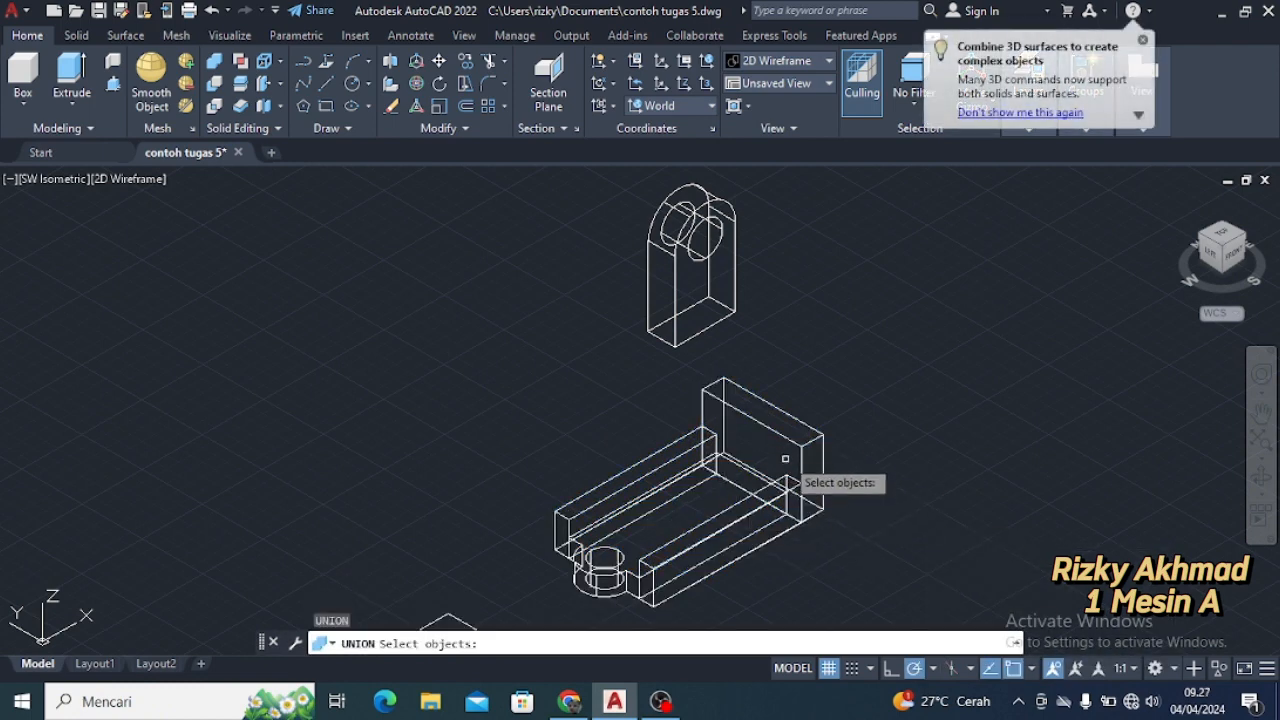
{"action": "left_click", "coordinate": [785, 460]}
{"action": "left_click", "coordinate": [696, 510]}
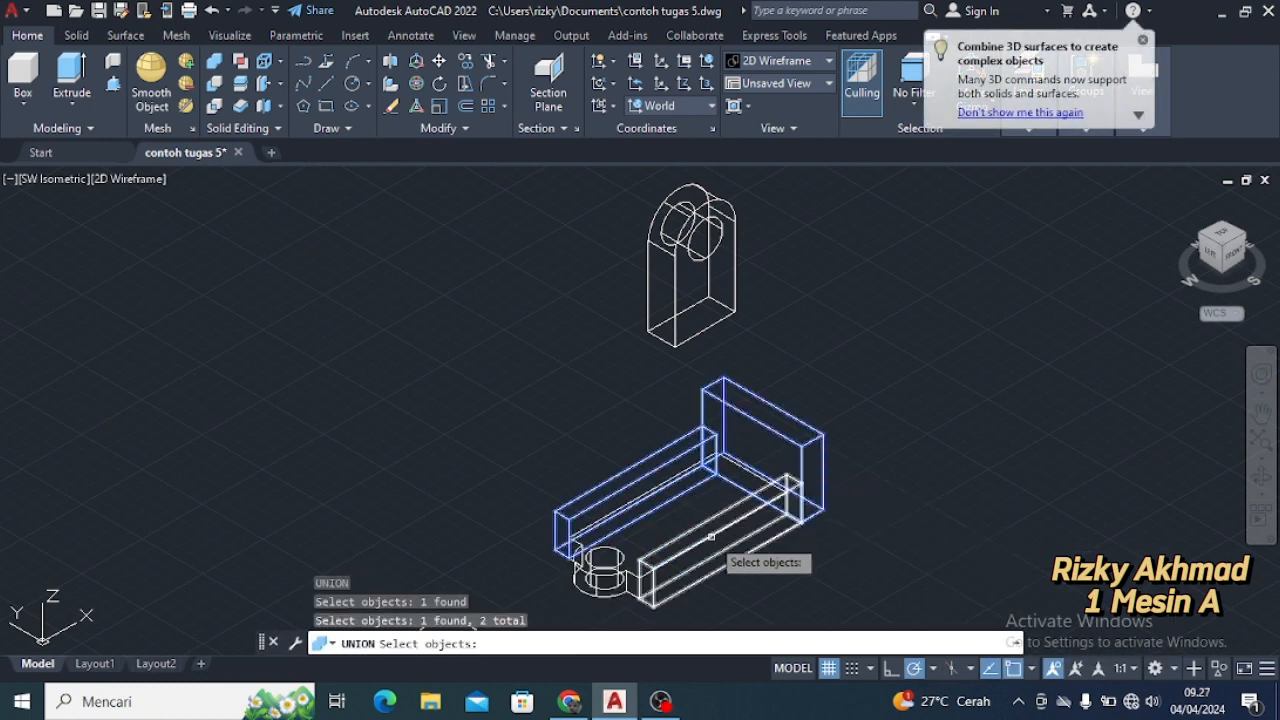
{"action": "left_click", "coordinate": [709, 536]}
{"action": "left_click", "coordinate": [592, 569]}
{"action": "key", "text": "Return"}
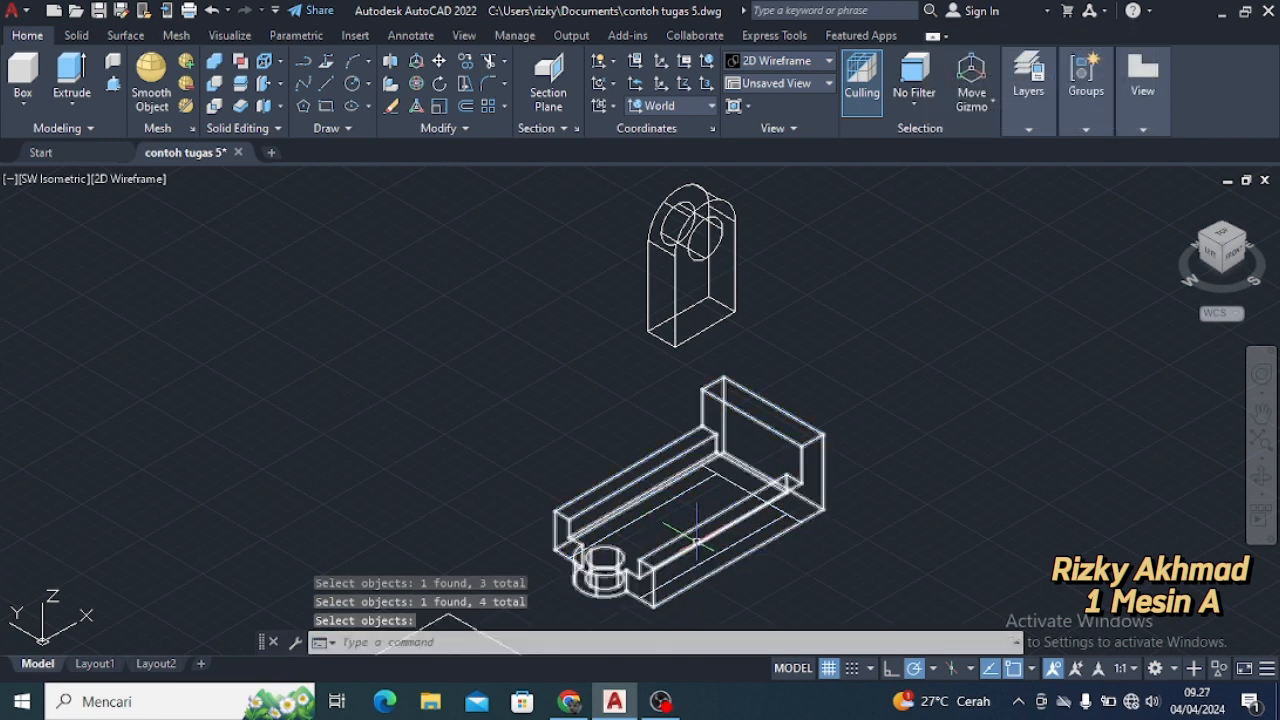
{"action": "left_click", "coordinate": [726, 328]}
{"action": "left_click", "coordinate": [619, 190]}
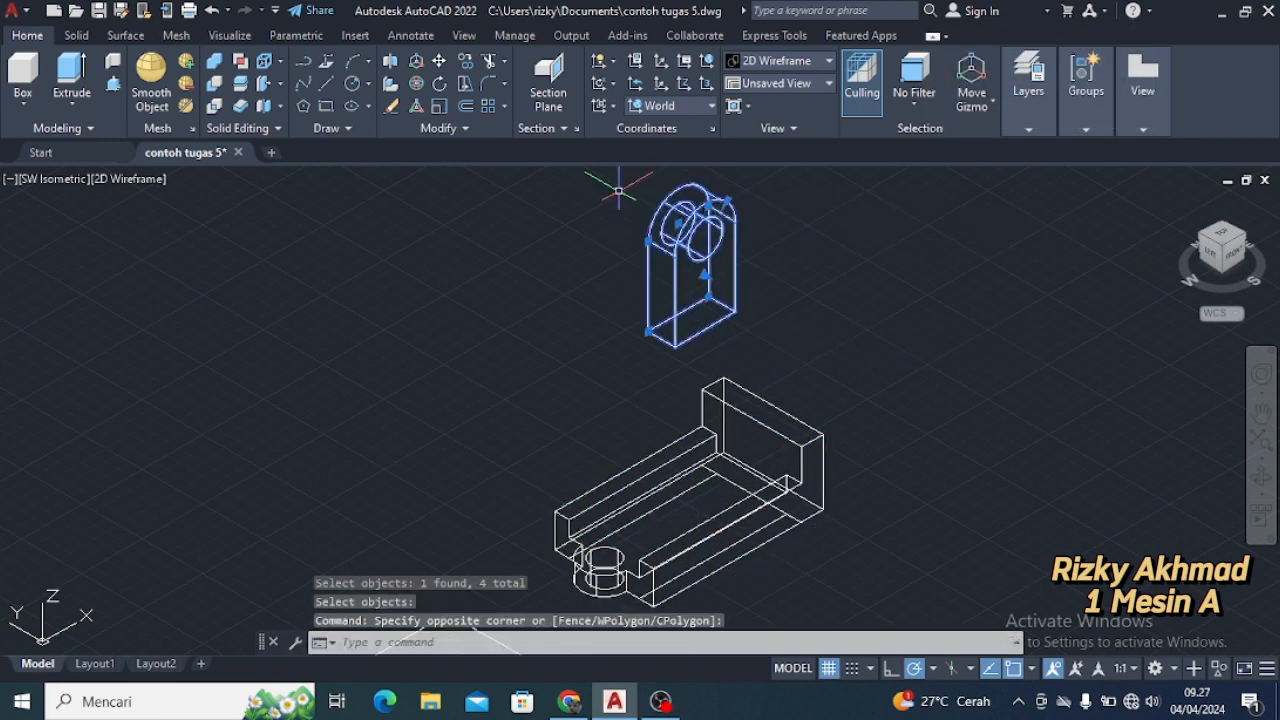
{"action": "key", "text": "Escape"}
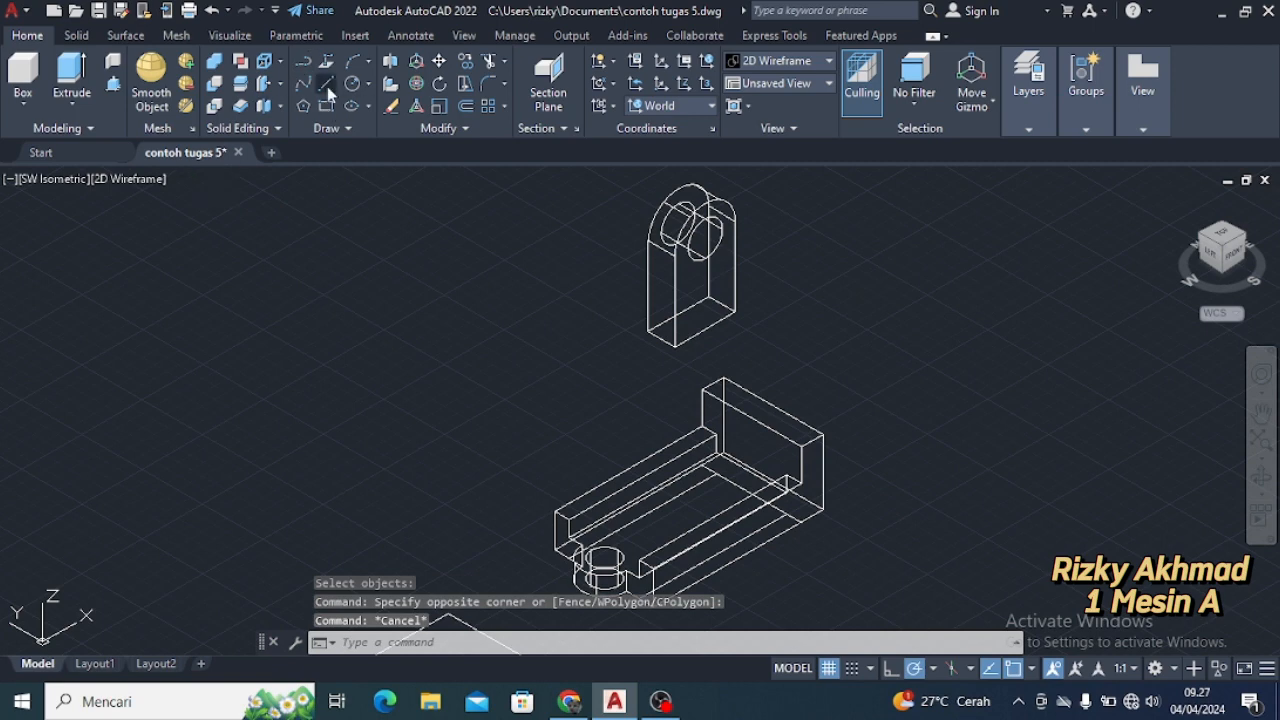
Draw a vertical line up the united solid's outer side wall, starting 90 along the base edge from the end block's lower corner
{"action": "left_click", "coordinate": [326, 84]}
{"action": "mouse_move", "coordinate": [825, 511]}
{"action": "middle_mouse_down"}
{"action": "mouse_move", "coordinate": [834, 392]}
{"action": "mouse_move", "coordinate": [855, 391]}
{"action": "middle_mouse_up"}
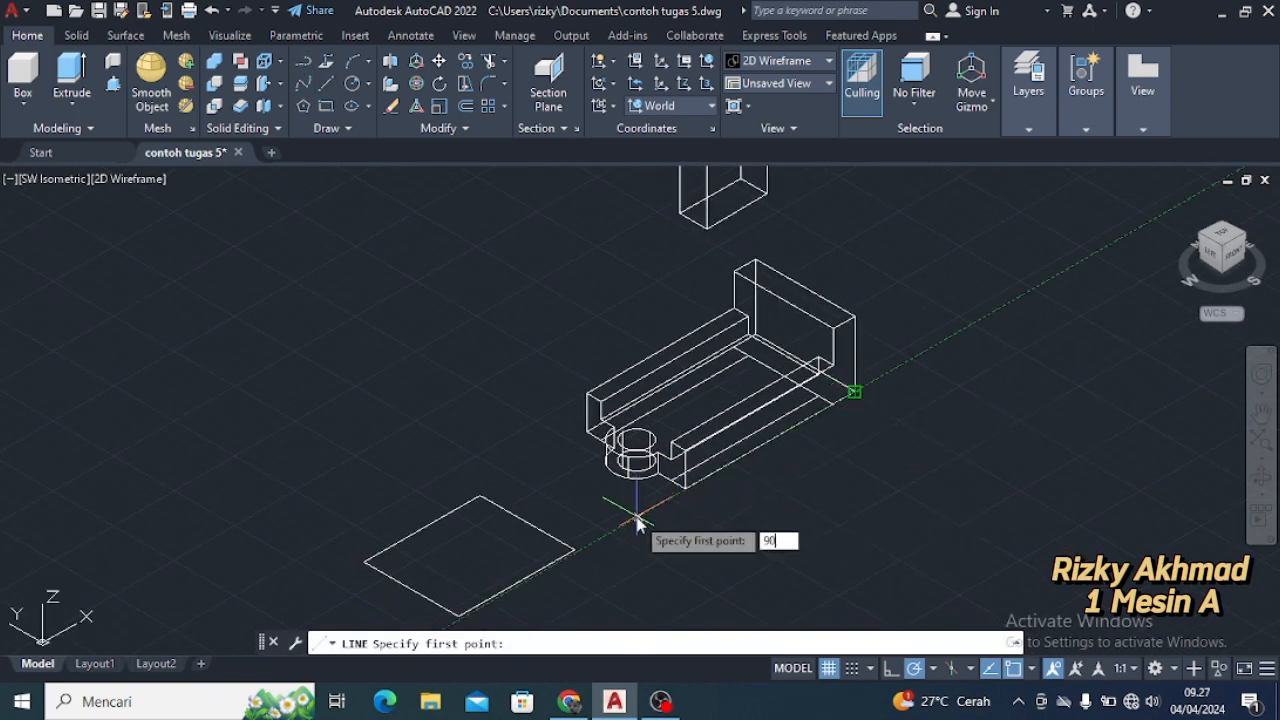
{"action": "type", "text": "90"}
{"action": "key", "text": "Return"}
{"action": "scroll", "coordinate": [726, 423], "scroll_direction": "up", "scroll_amount": 3}
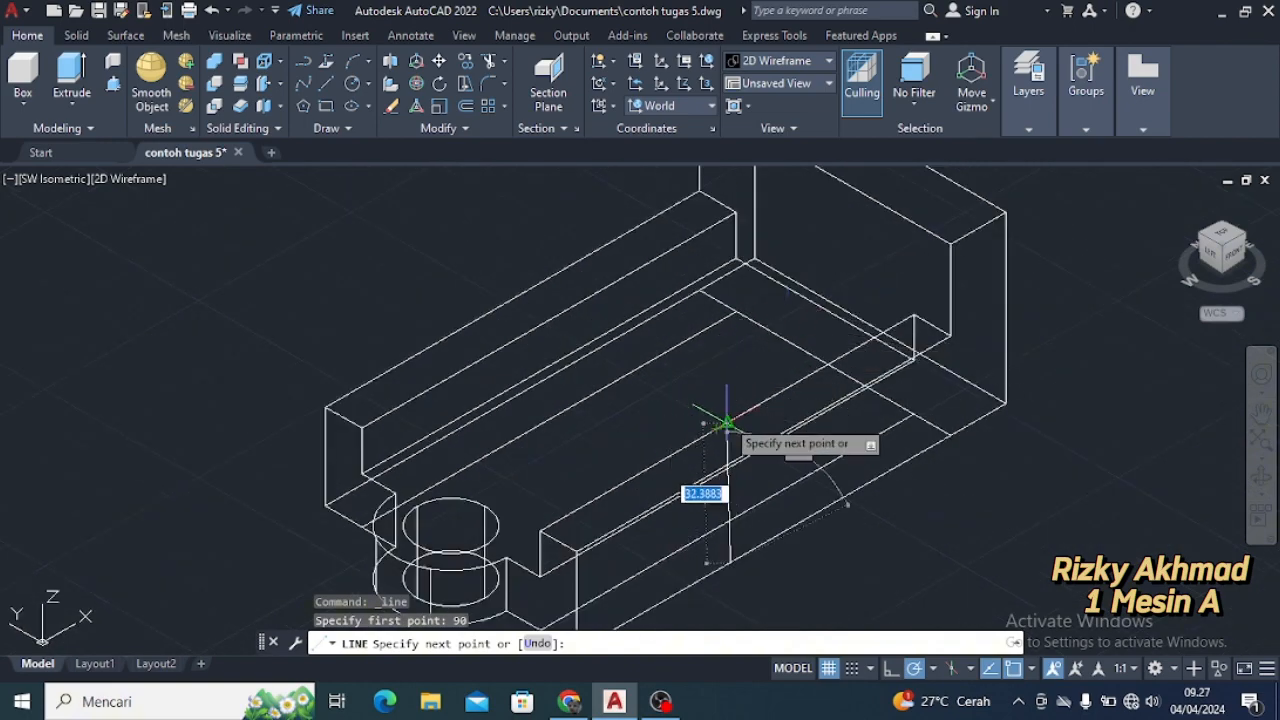
{"action": "scroll", "coordinate": [730, 440], "scroll_direction": "up", "scroll_amount": 5}
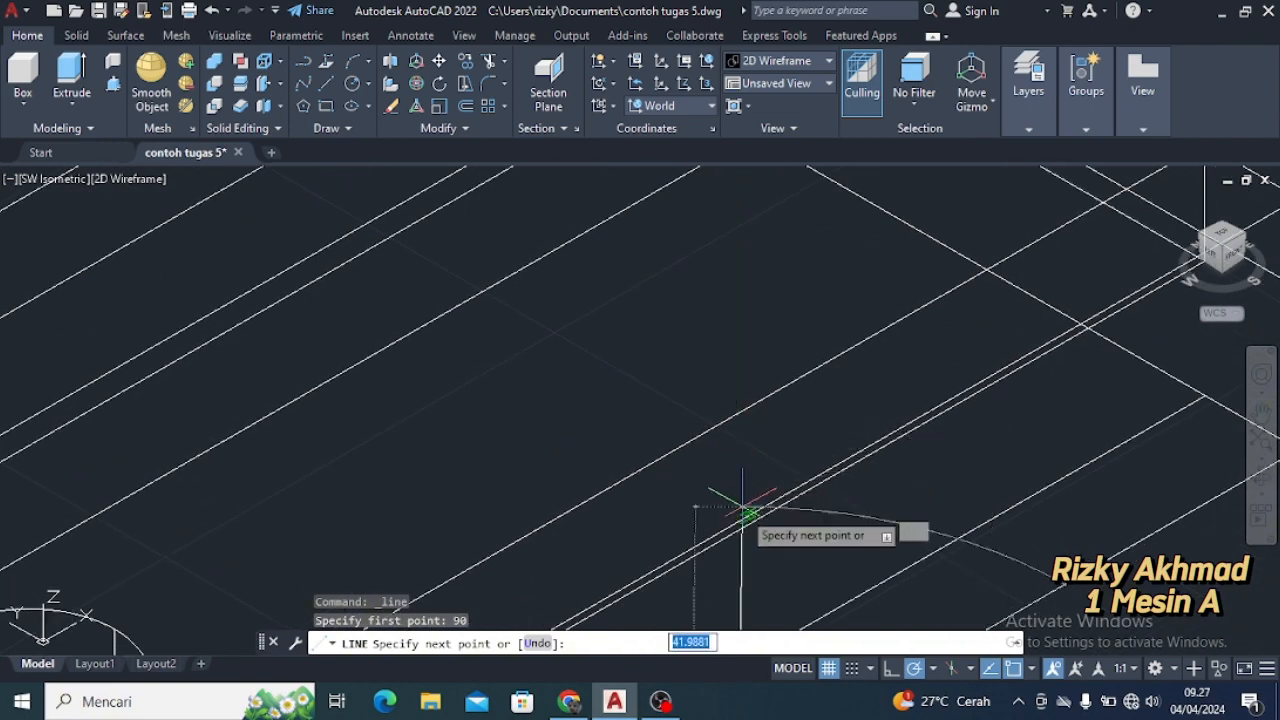
{"action": "scroll", "coordinate": [736, 518], "scroll_direction": "up", "scroll_amount": 2}
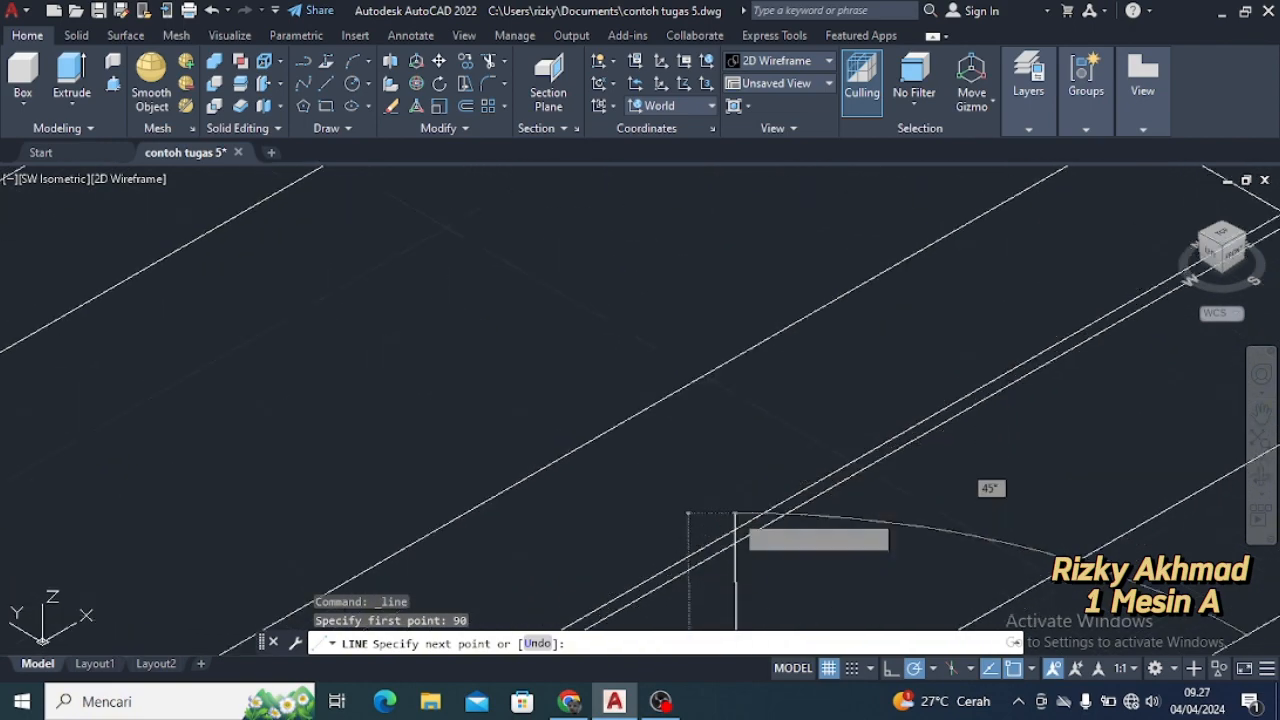
{"action": "key", "text": "Escape"}
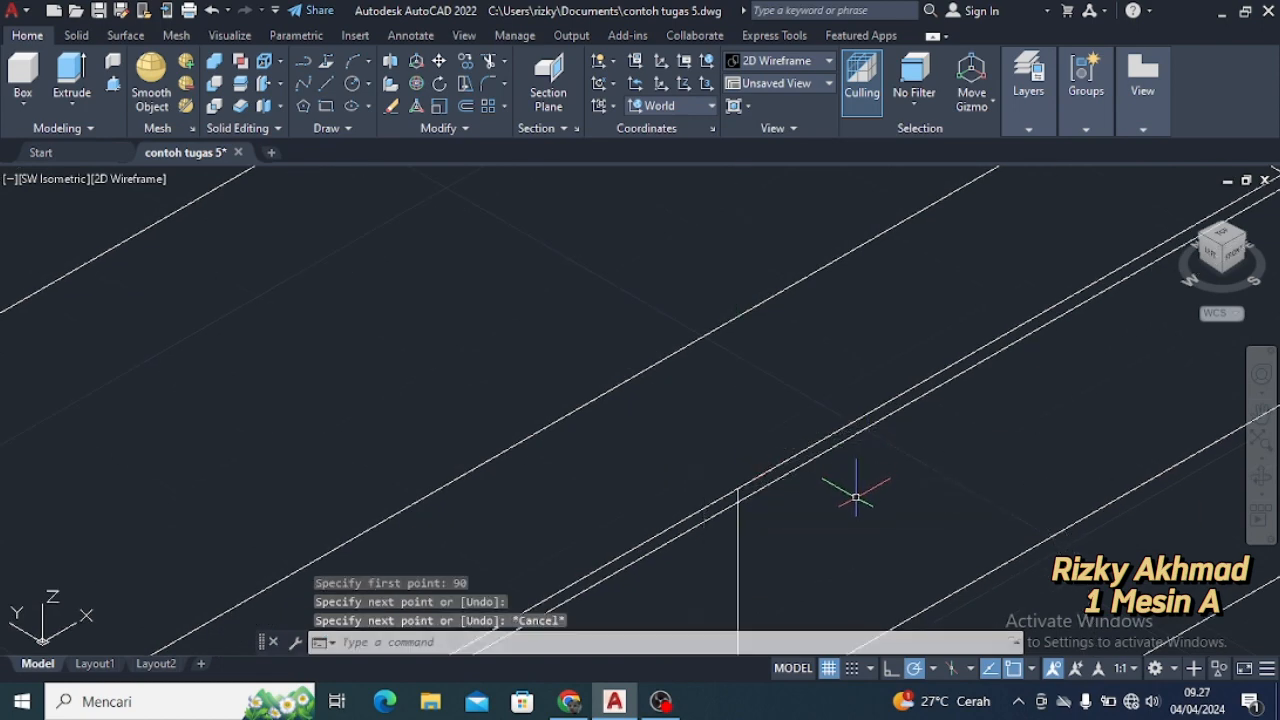
{"action": "scroll", "coordinate": [851, 491], "scroll_direction": "down", "scroll_amount": 8}
{"action": "key", "text": "Escape"}
Move the upright lug from the midpoint of its outer bottom edge to the lower end of the vertical line on the side wall
{"action": "left_click", "coordinate": [870, 343]}
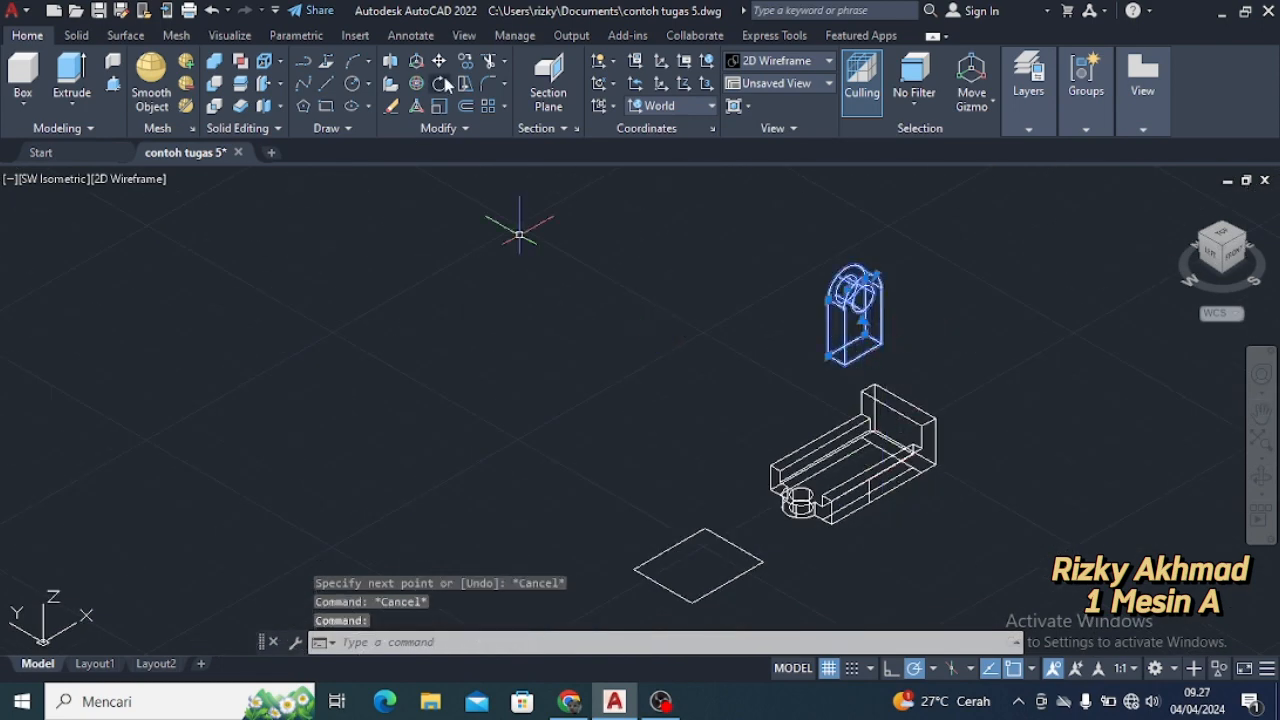
{"action": "left_click", "coordinate": [439, 62]}
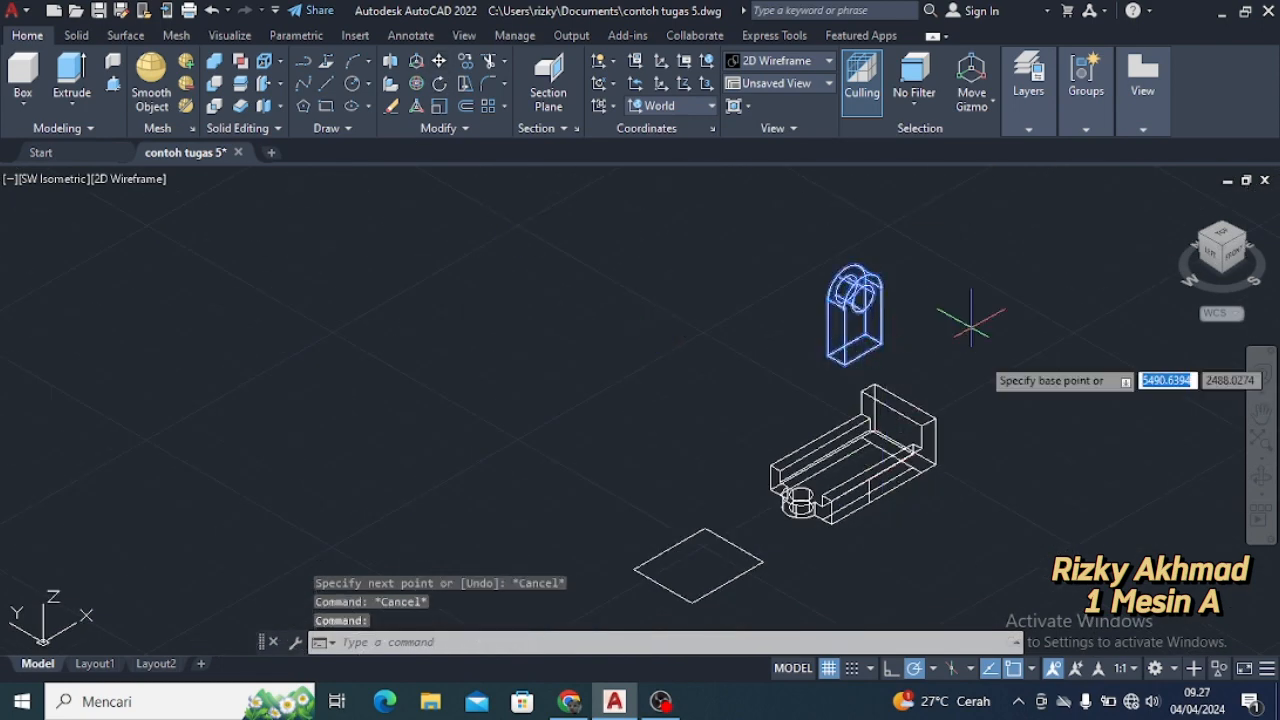
{"action": "left_click", "coordinate": [863, 354]}
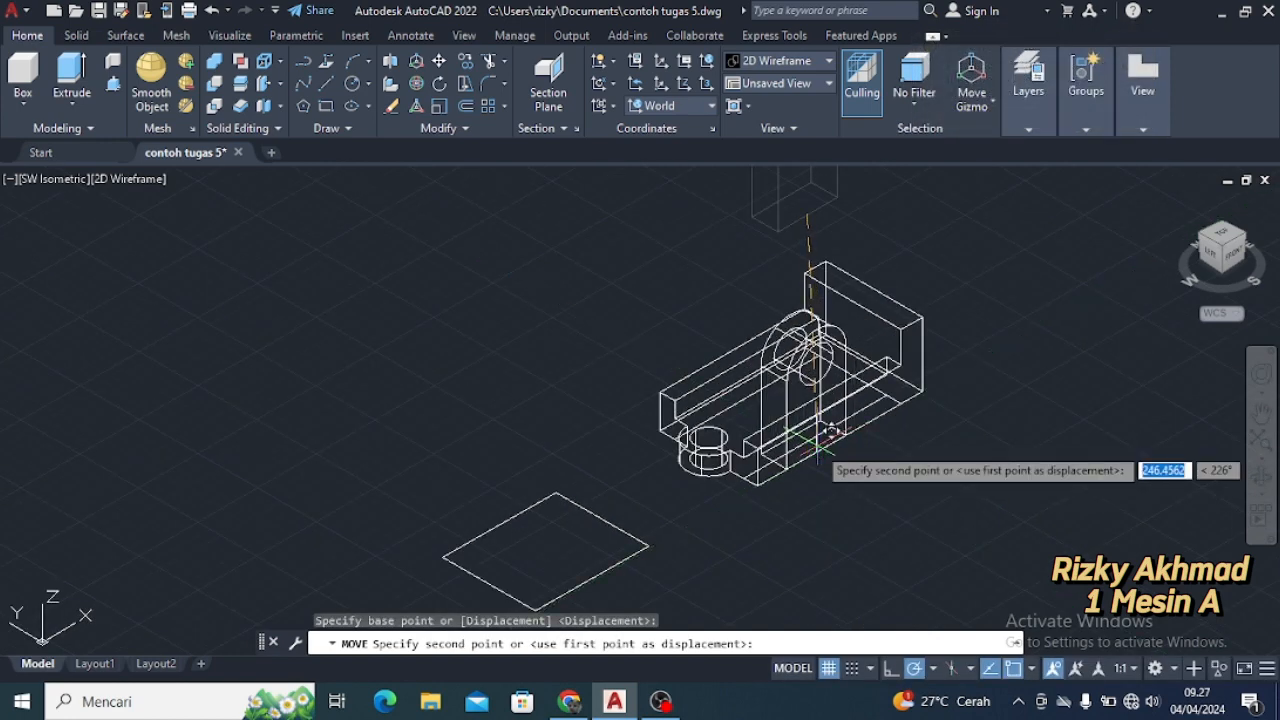
{"action": "left_click", "coordinate": [814, 443]}
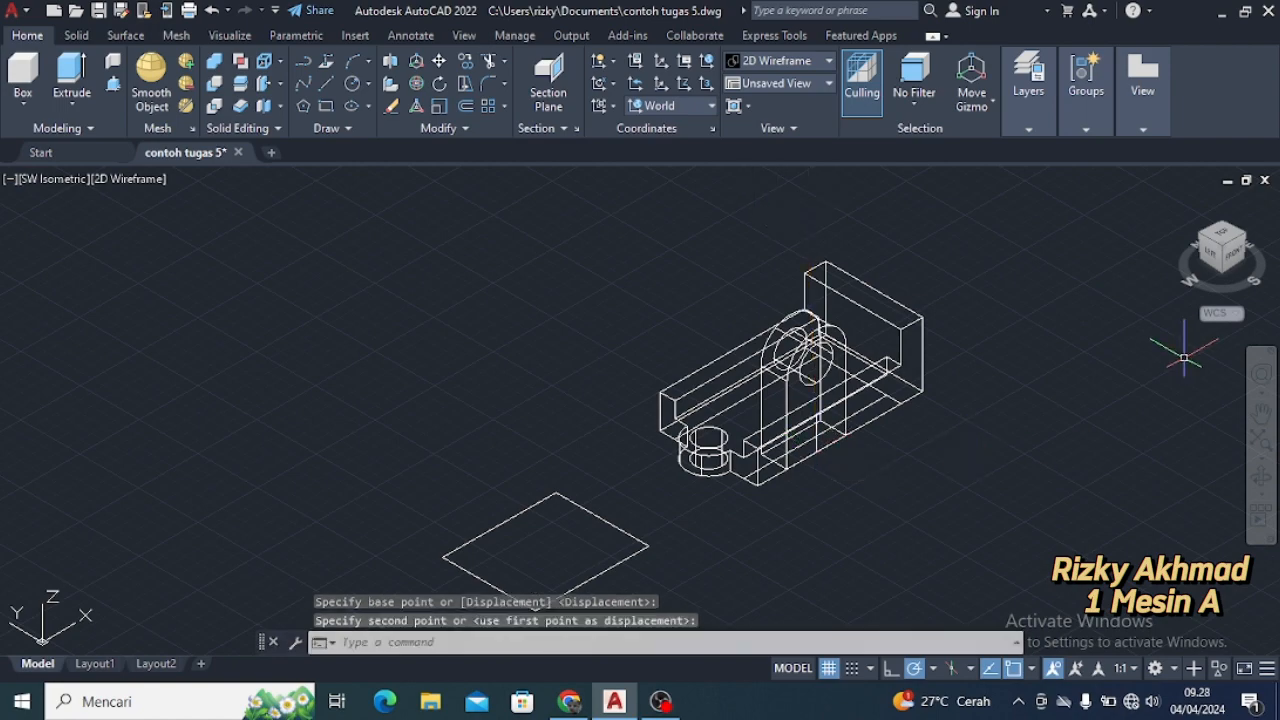
Show the bracket in top view, turned so that its round hole end faces down
{"action": "left_click", "coordinate": [1219, 238]}
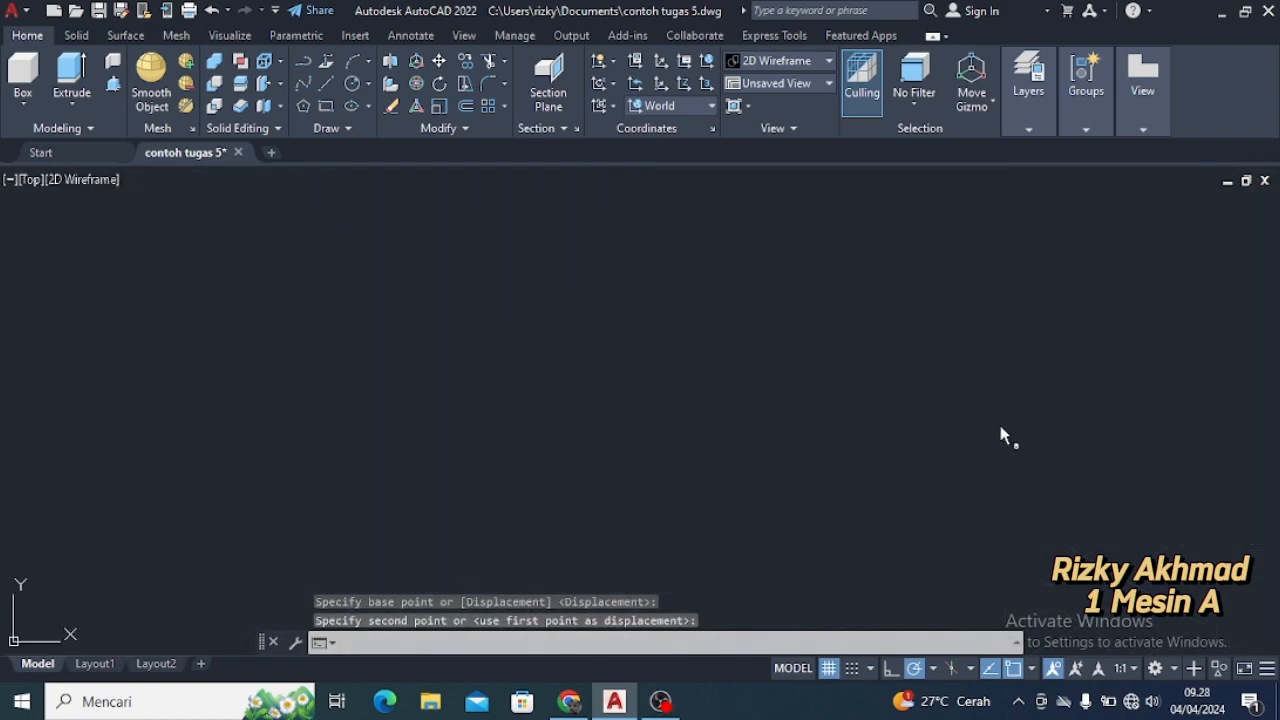
{"action": "left_click", "coordinate": [1209, 256]}
{"action": "left_click", "coordinate": [1219, 240]}
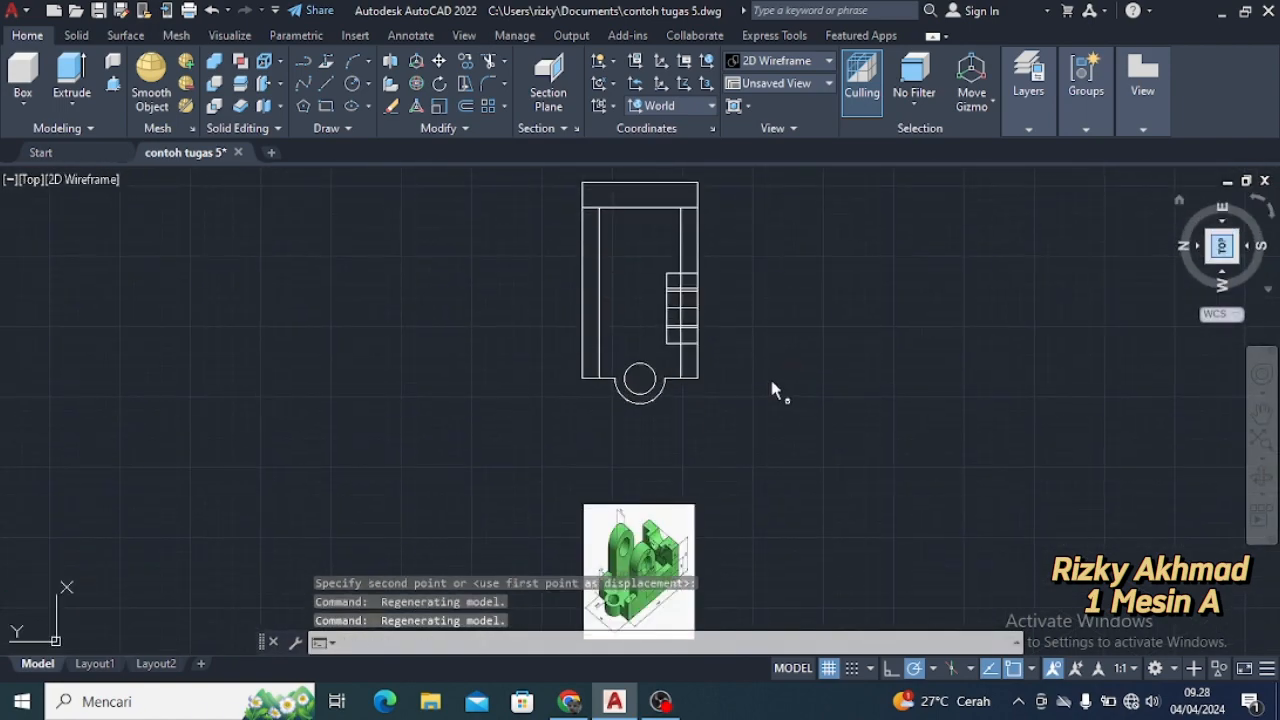
{"action": "middle_click_drag", "start_coordinate": [797, 371], "coordinate": [821, 415]}
{"action": "scroll", "coordinate": [821, 415], "scroll_direction": "up", "scroll_amount": 2}
{"action": "left_click", "coordinate": [612, 262]}
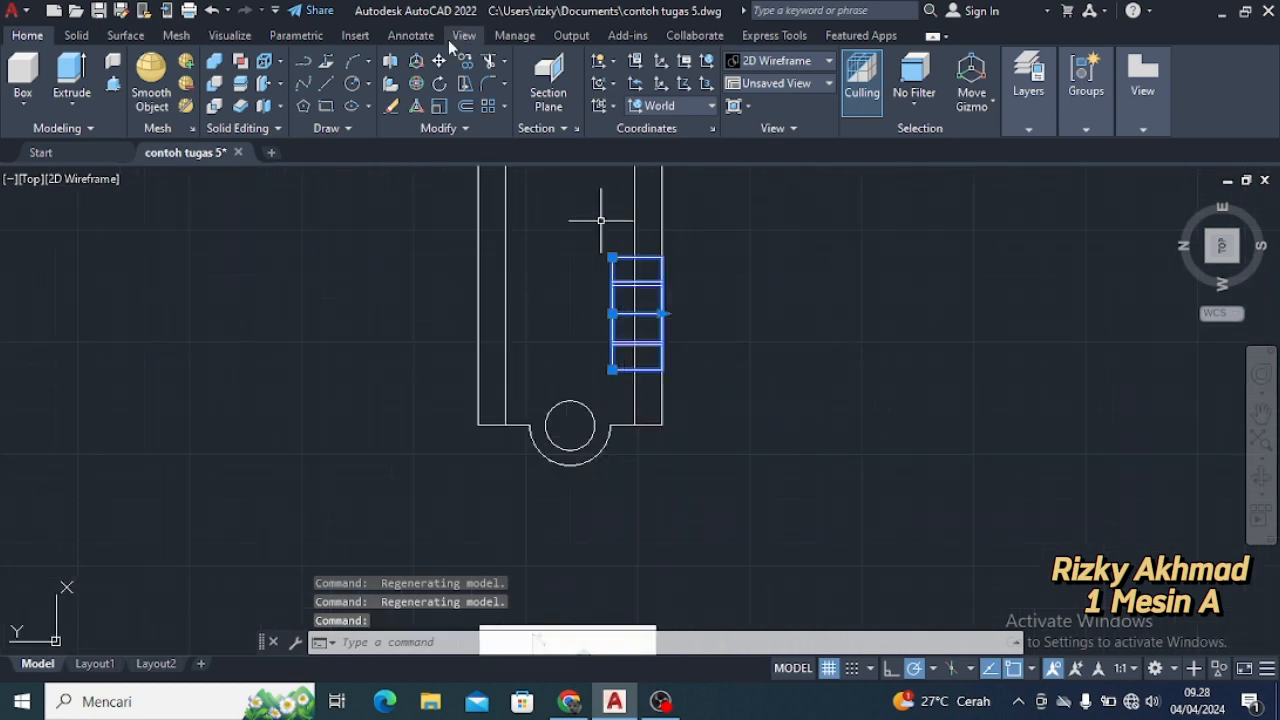
{"action": "left_click", "coordinate": [476, 126]}
{"action": "left_click", "coordinate": [491, 150]}
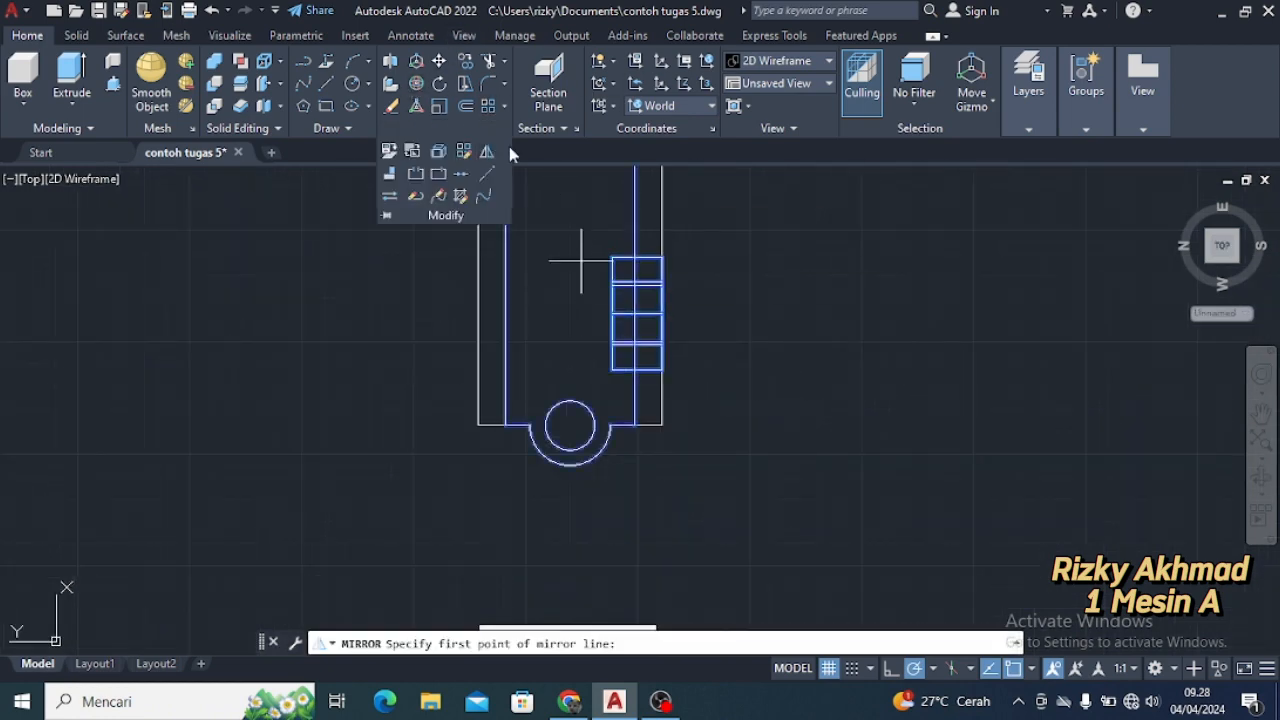
Mirror the upright lug to the opposite side wall about the lengthwise centreline through the round hole's centre, keeping the original
{"action": "left_click", "coordinate": [488, 128]}
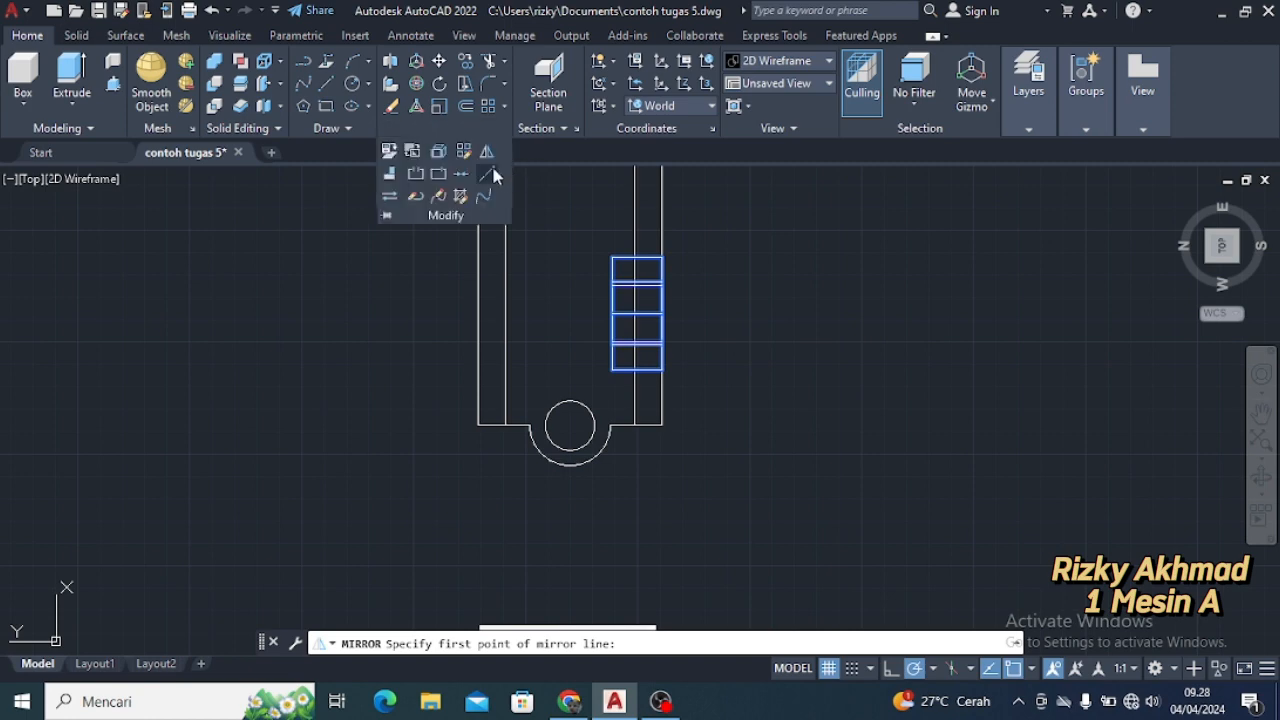
{"action": "left_click", "coordinate": [485, 153]}
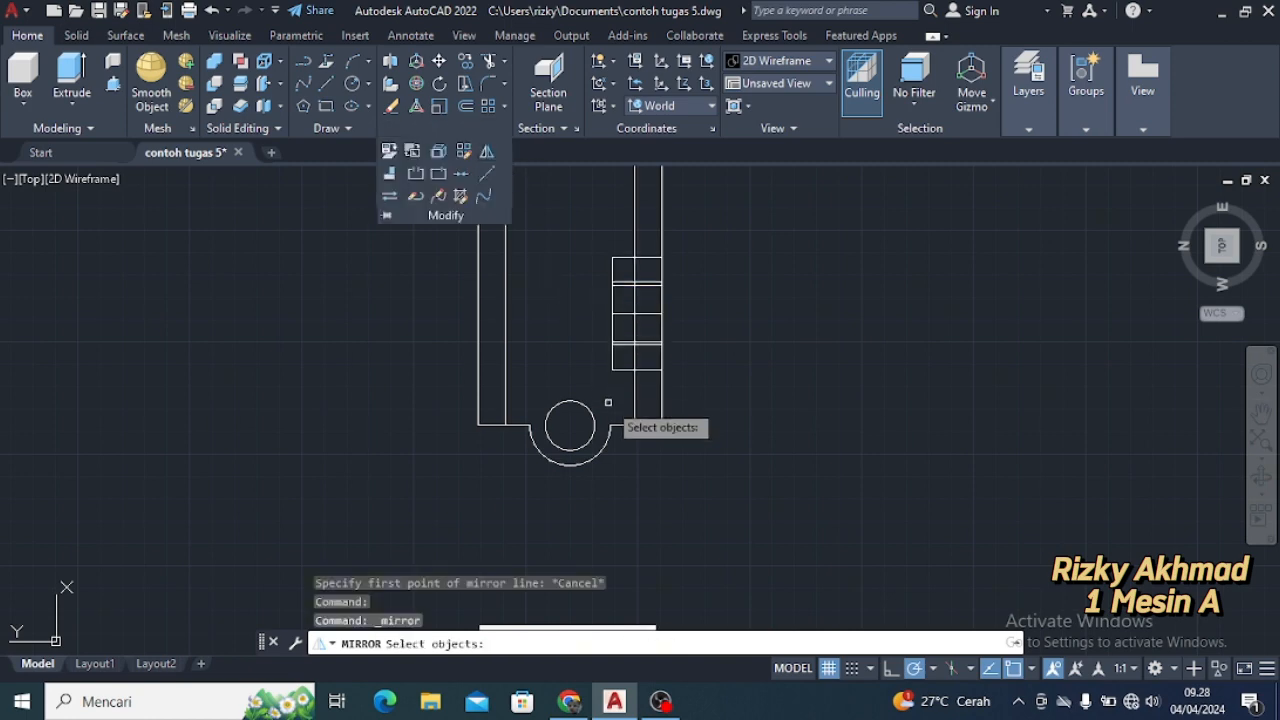
{"action": "left_click", "coordinate": [614, 350]}
{"action": "key", "text": "Return"}
{"action": "left_click", "coordinate": [569, 423]}
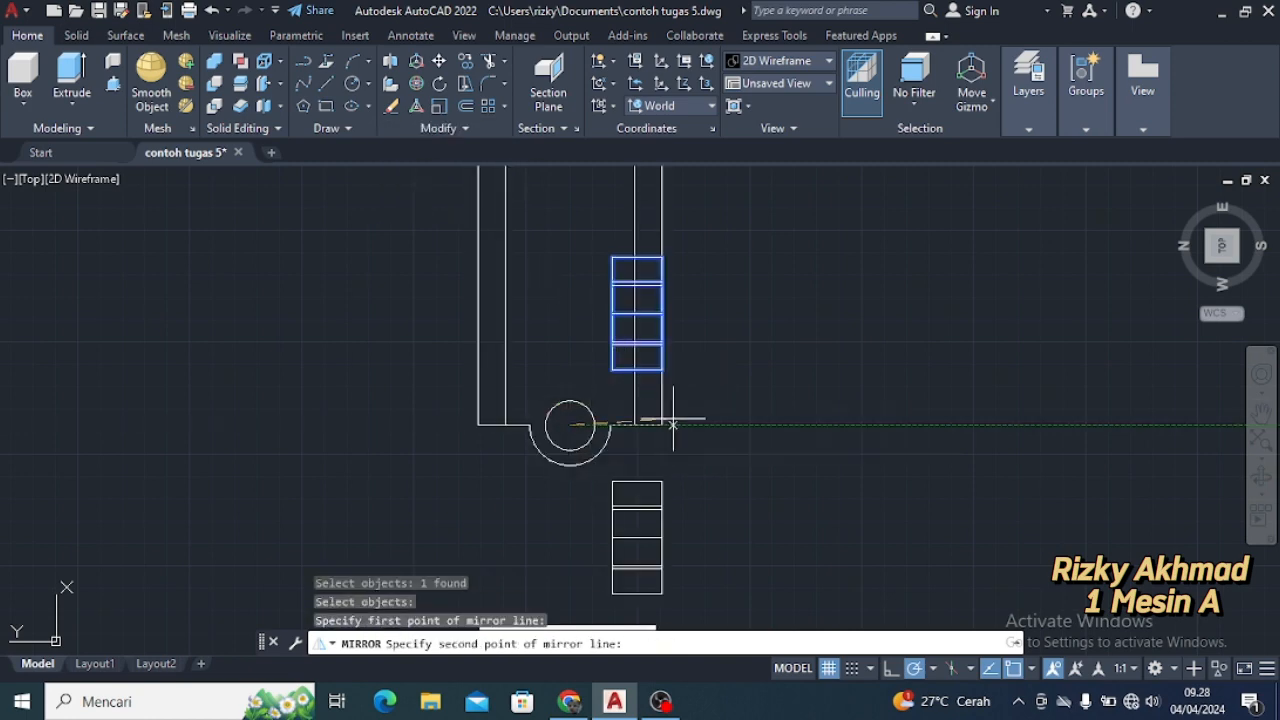
{"action": "left_click", "coordinate": [470, 150]}
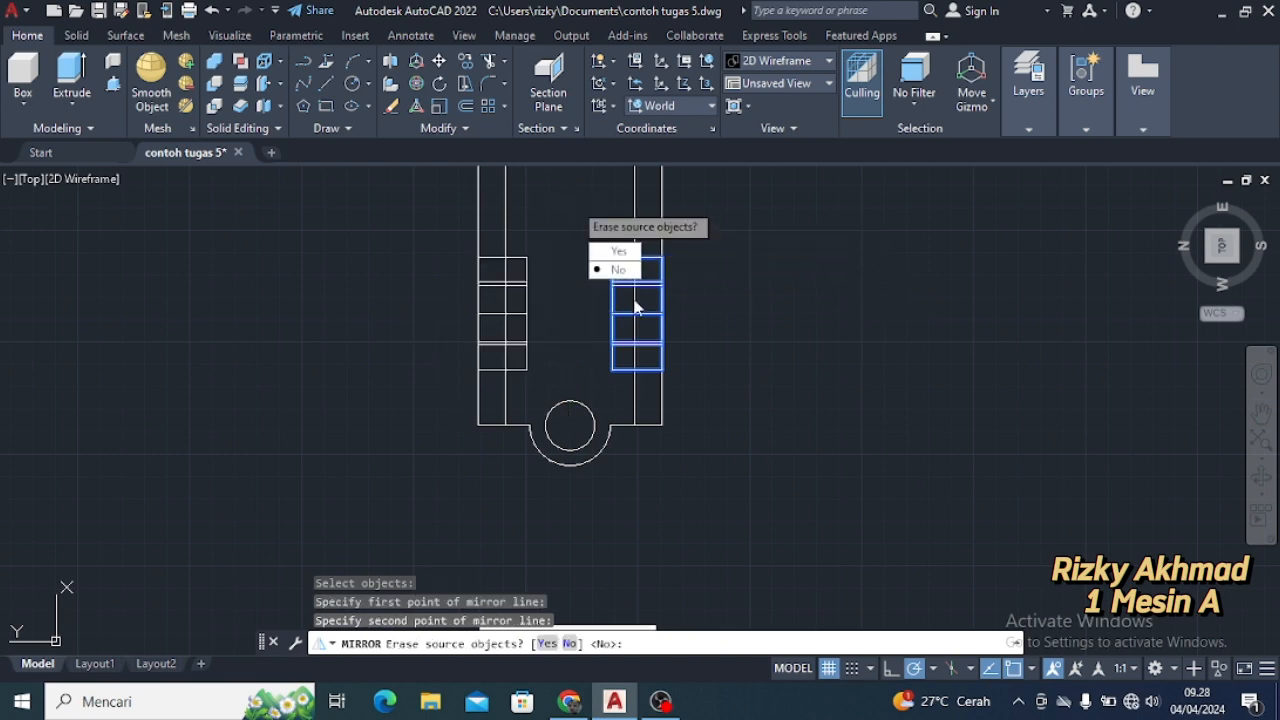
{"action": "type", "text": "n"}
{"action": "key", "text": "Return"}
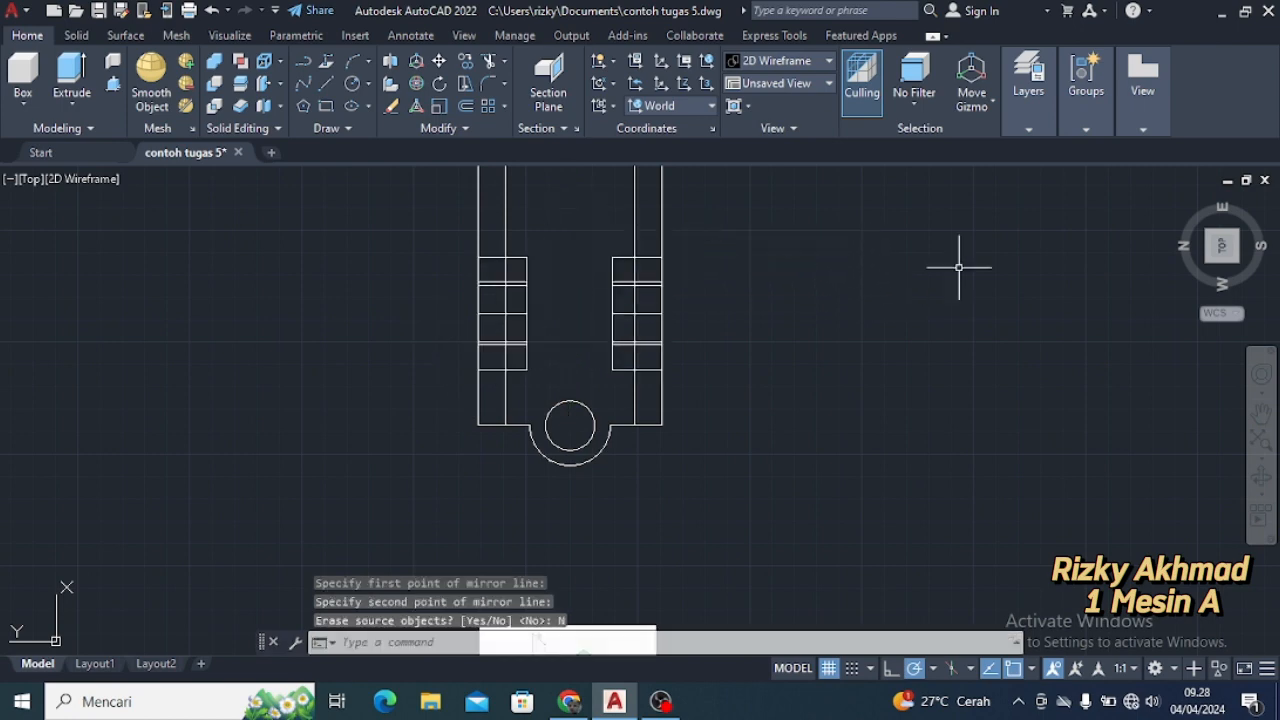
Return to the SW Isometric view and set the visual style to Conceptual
{"action": "left_click", "coordinate": [1238, 265]}
{"action": "left_click", "coordinate": [799, 62]}
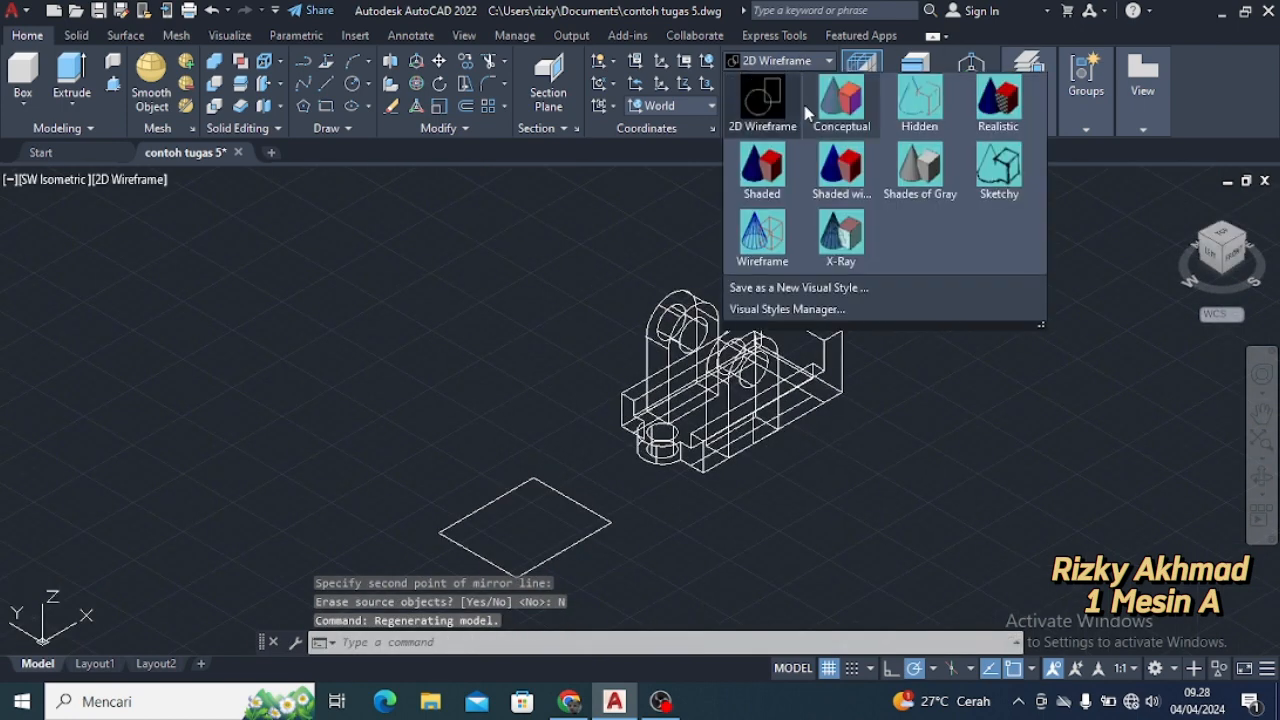
{"action": "left_click", "coordinate": [861, 106]}
{"action": "scroll", "coordinate": [860, 360], "scroll_direction": "up", "scroll_amount": 3}
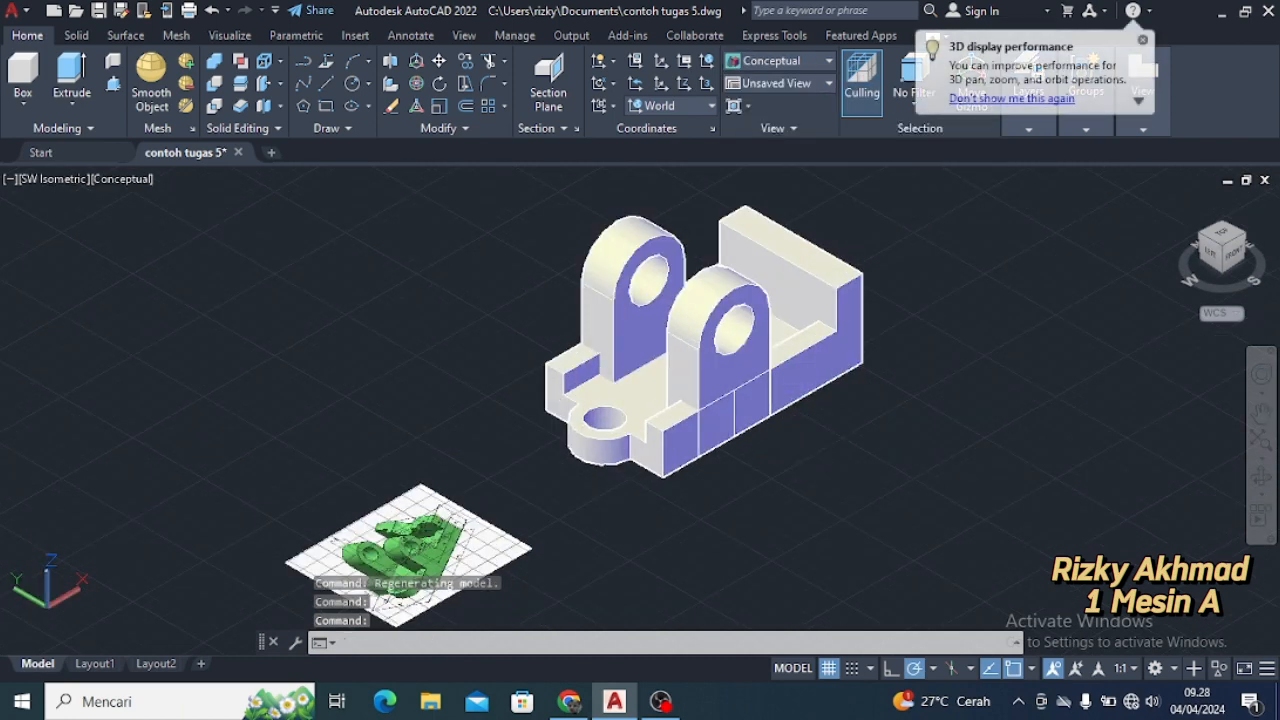
{"action": "scroll", "coordinate": [768, 440], "scroll_direction": "down", "scroll_amount": 3}
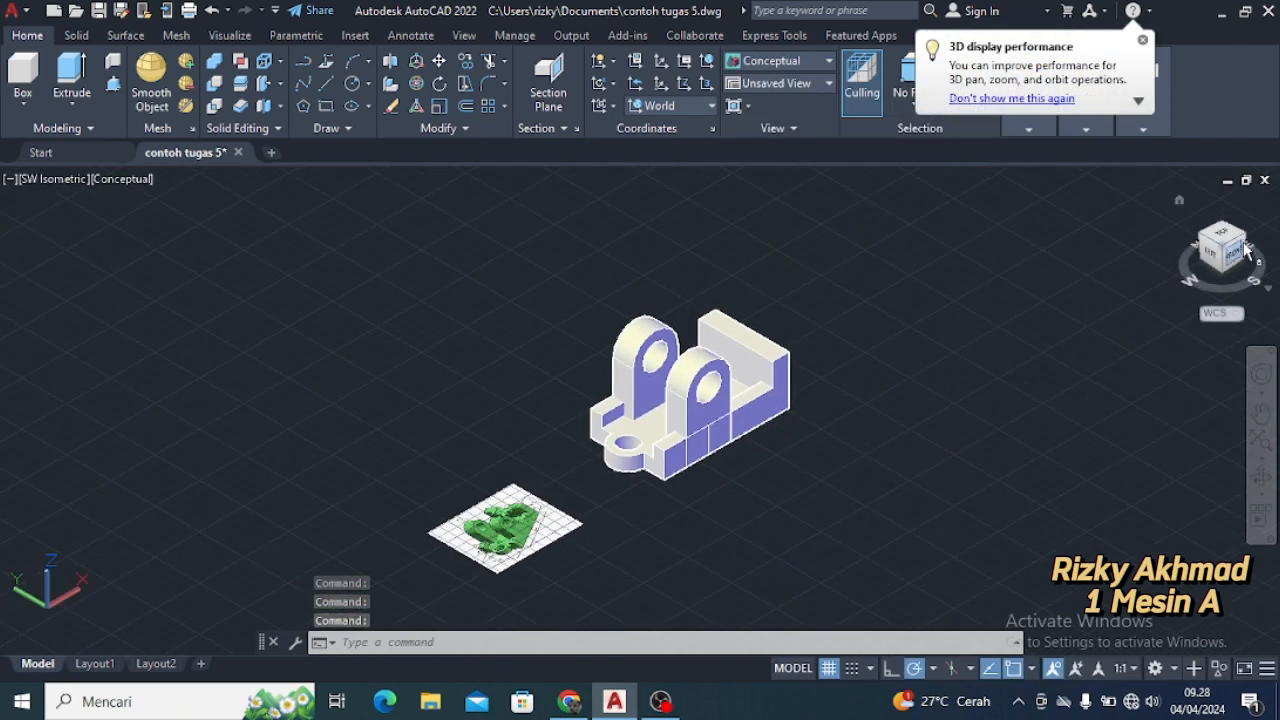
Set the visual style to 2D Wireframe and show the bracket in top view with north facing up
{"action": "left_click", "coordinate": [808, 60]}
{"action": "left_click", "coordinate": [760, 122]}
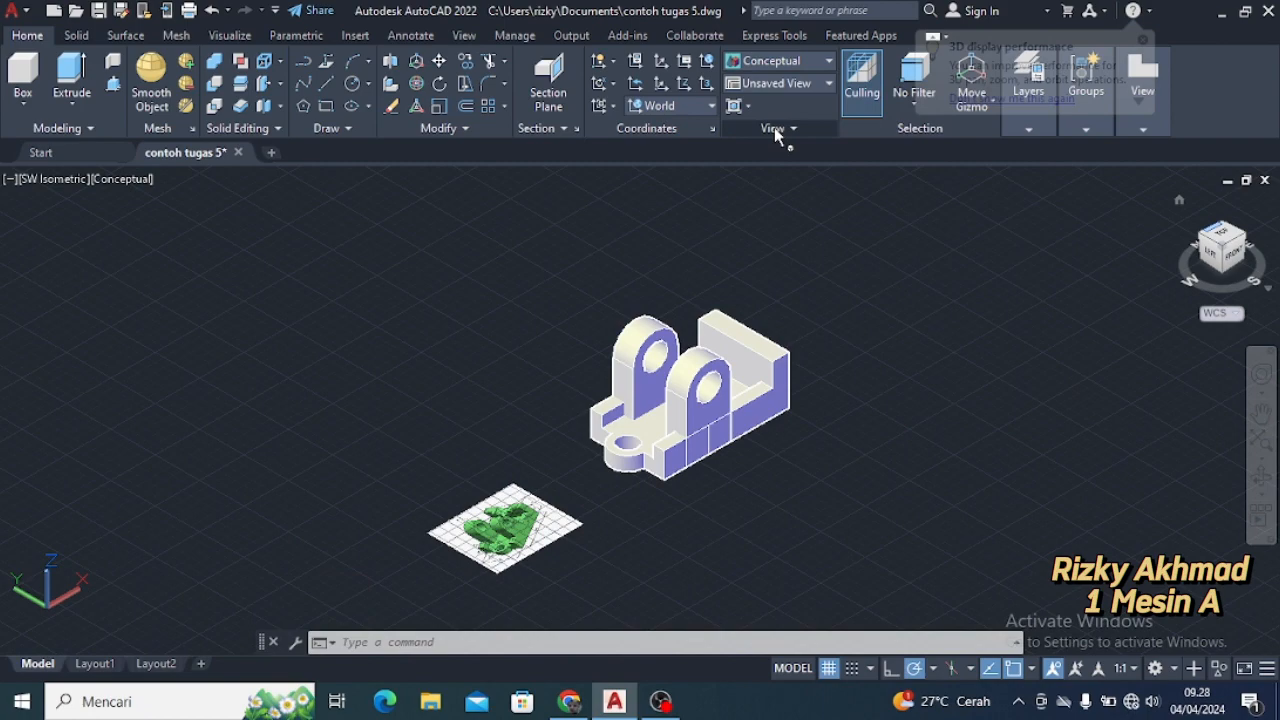
{"action": "left_click", "coordinate": [1220, 244]}
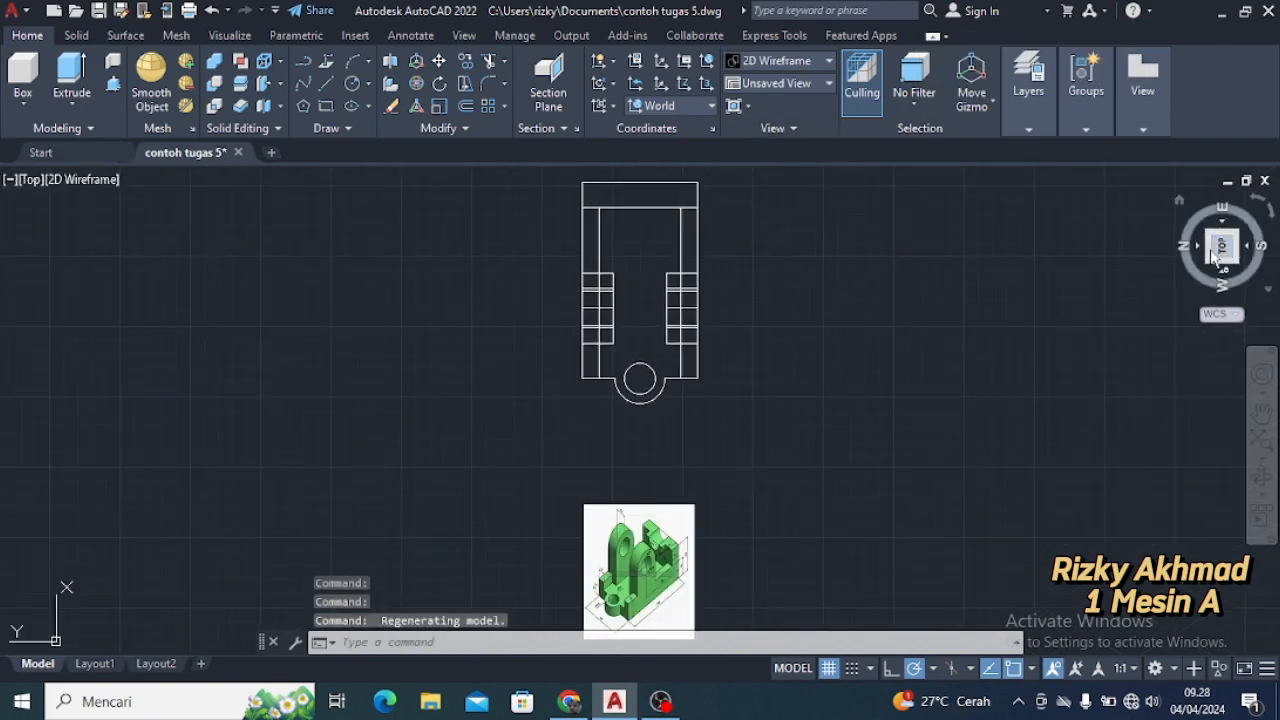
{"action": "left_click", "coordinate": [1240, 256]}
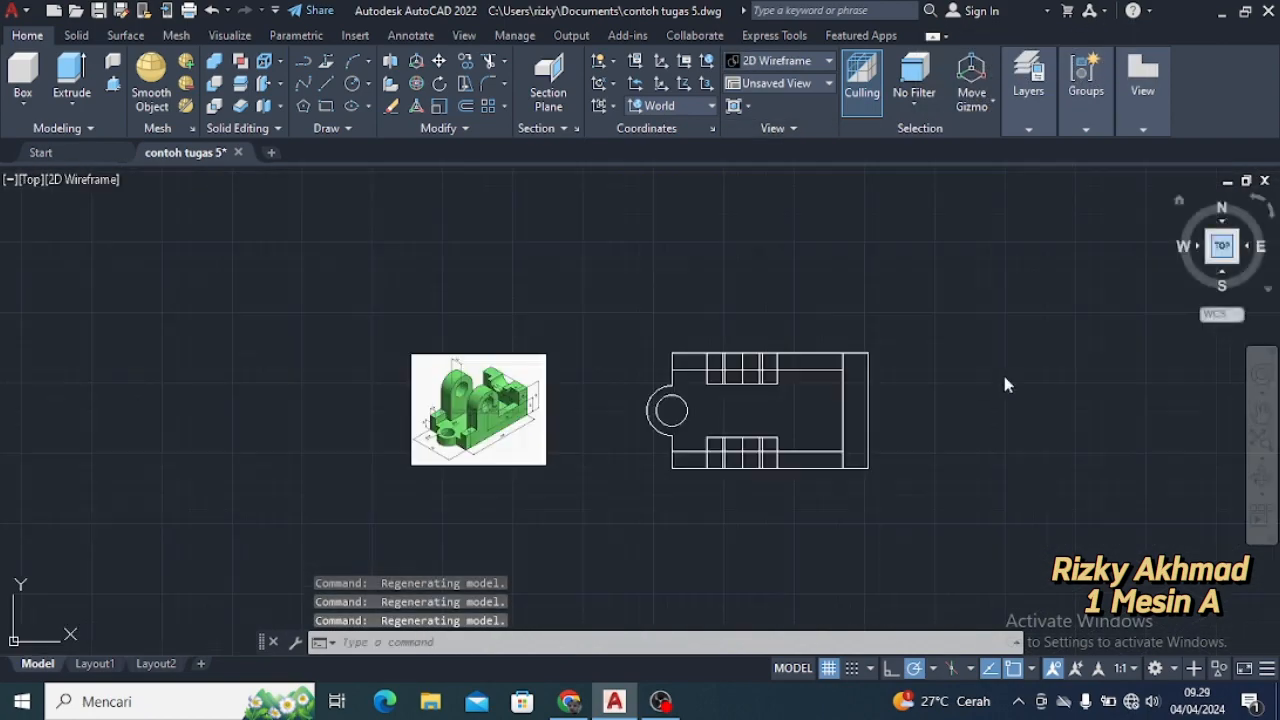
Draw two concentric circles with radii 14 and 22 in the empty space beside the bracket's end wall
{"action": "middle_click_drag", "start_coordinate": [926, 388], "coordinate": [679, 326]}
{"action": "scroll", "coordinate": [679, 326], "scroll_direction": "up", "scroll_amount": 2}
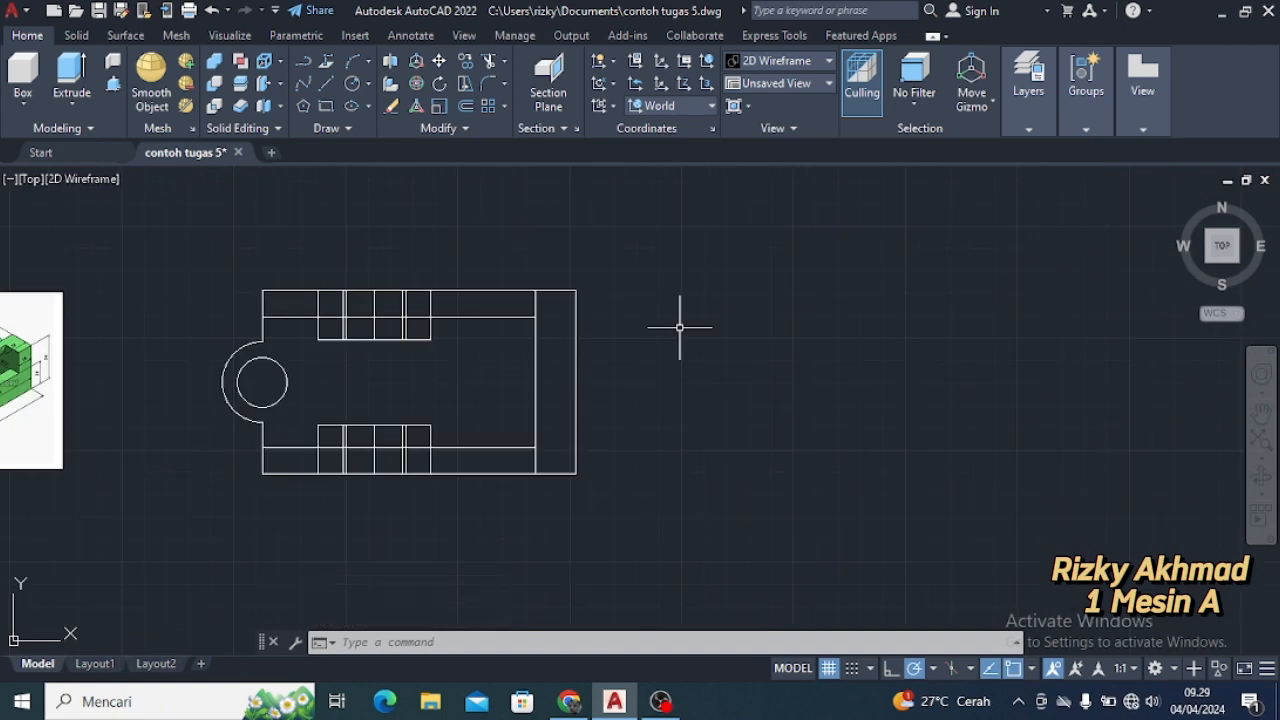
{"action": "type", "text": "c"}
{"action": "key", "text": "Return"}
{"action": "left_click", "coordinate": [748, 335]}
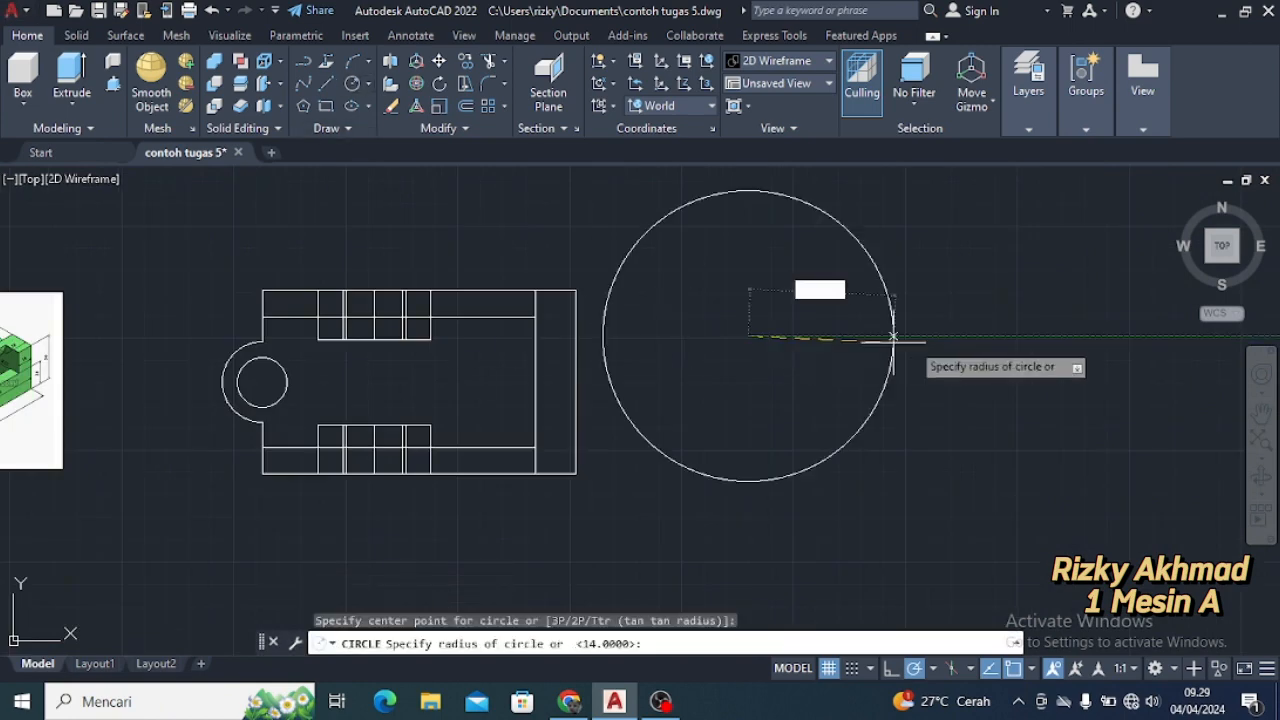
{"action": "key", "text": "Return"}
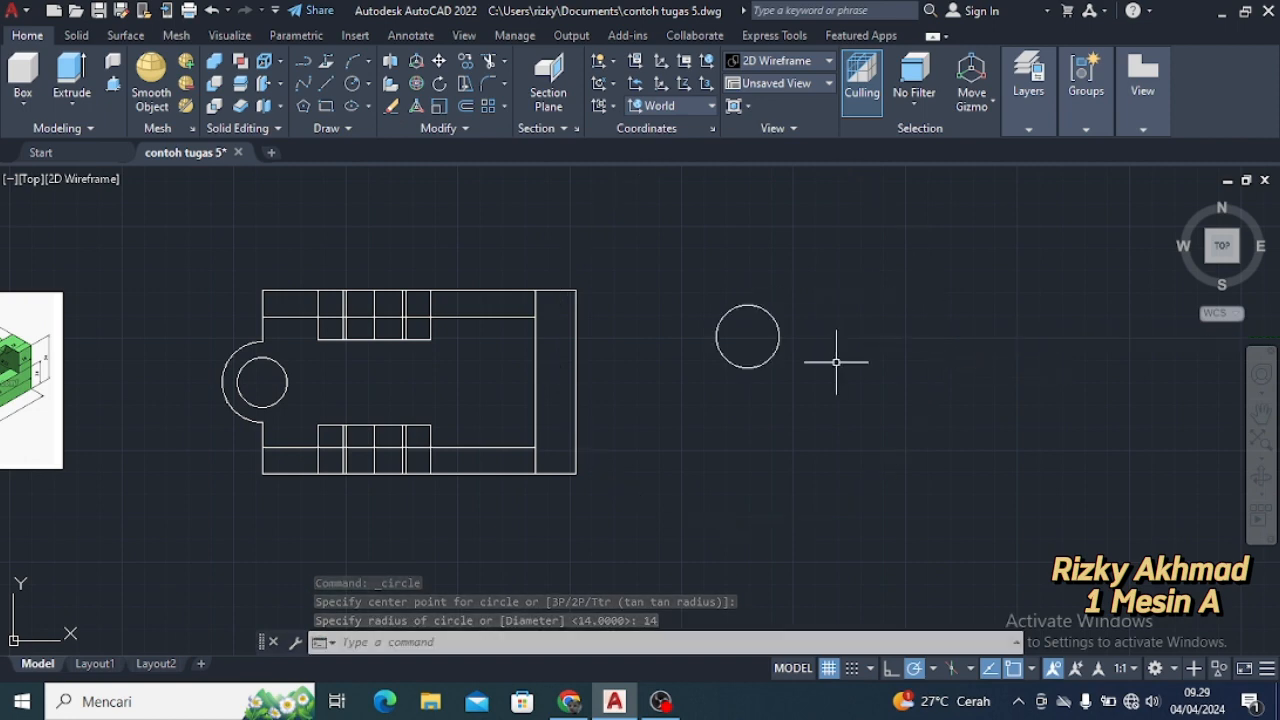
{"action": "key", "text": "Return"}
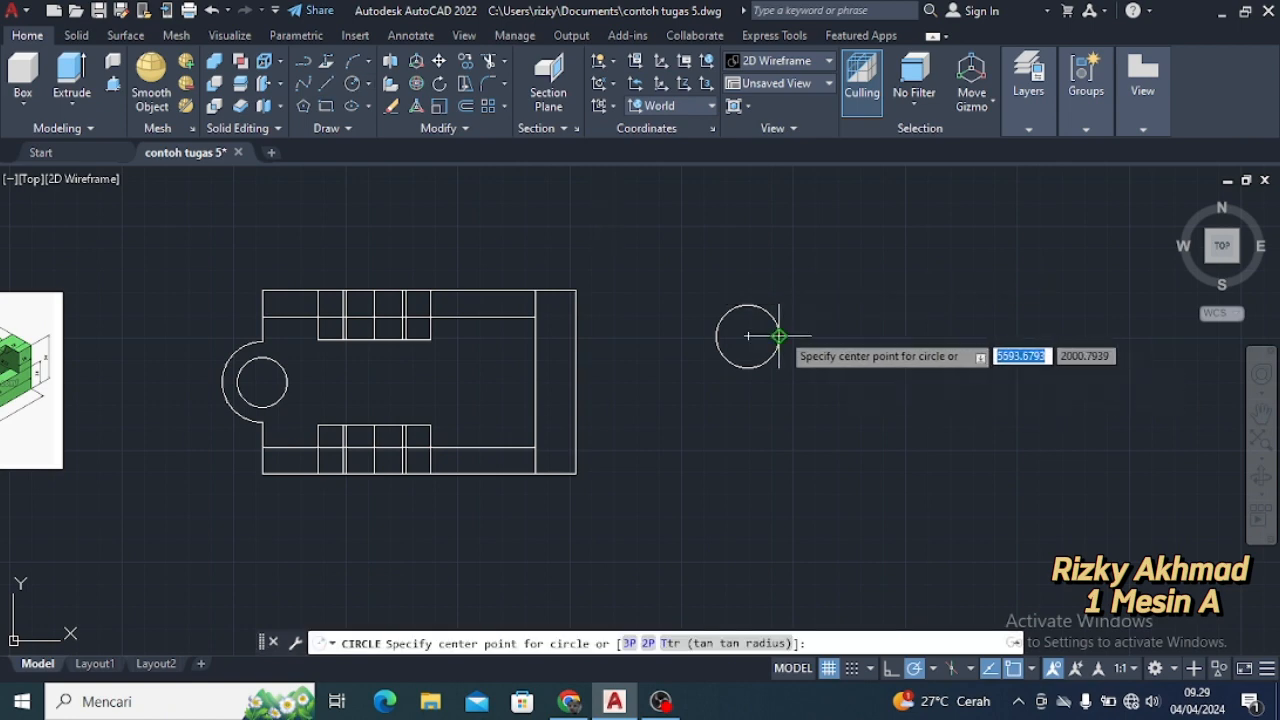
{"action": "left_click", "coordinate": [748, 336]}
{"action": "type", "text": "22"}
{"action": "key", "text": "Return"}
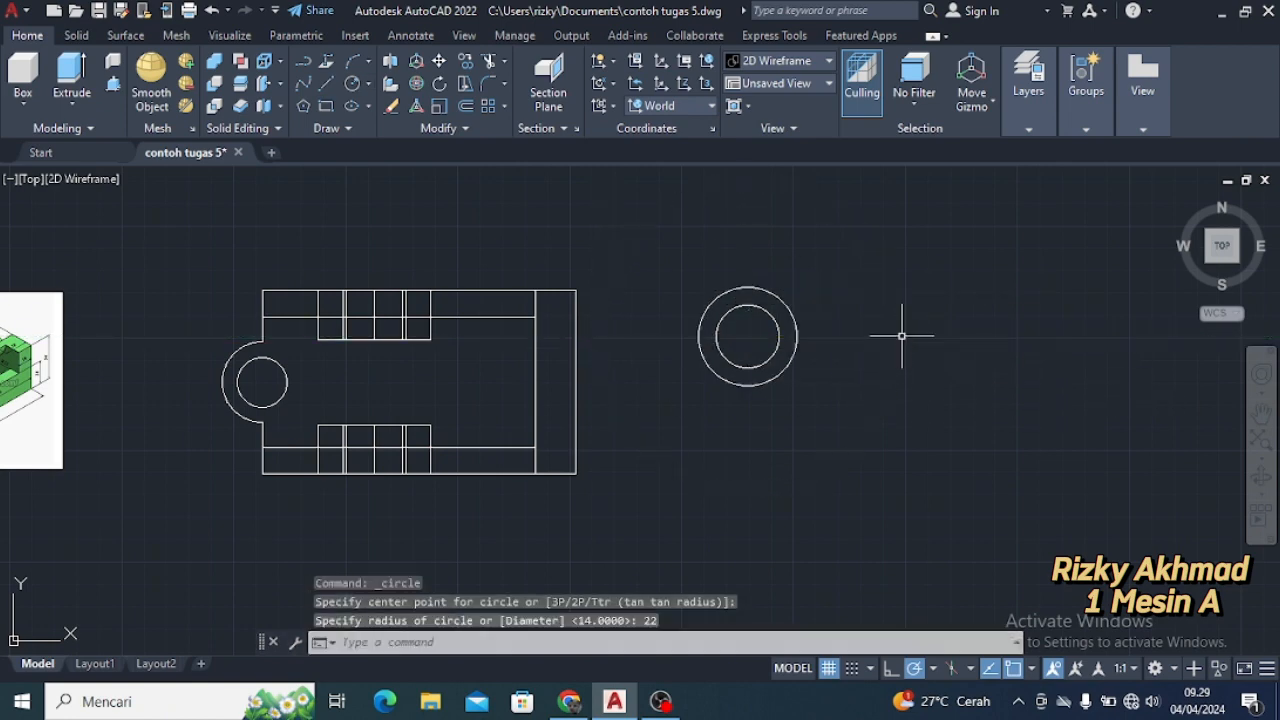
{"action": "key", "text": "Escape"}
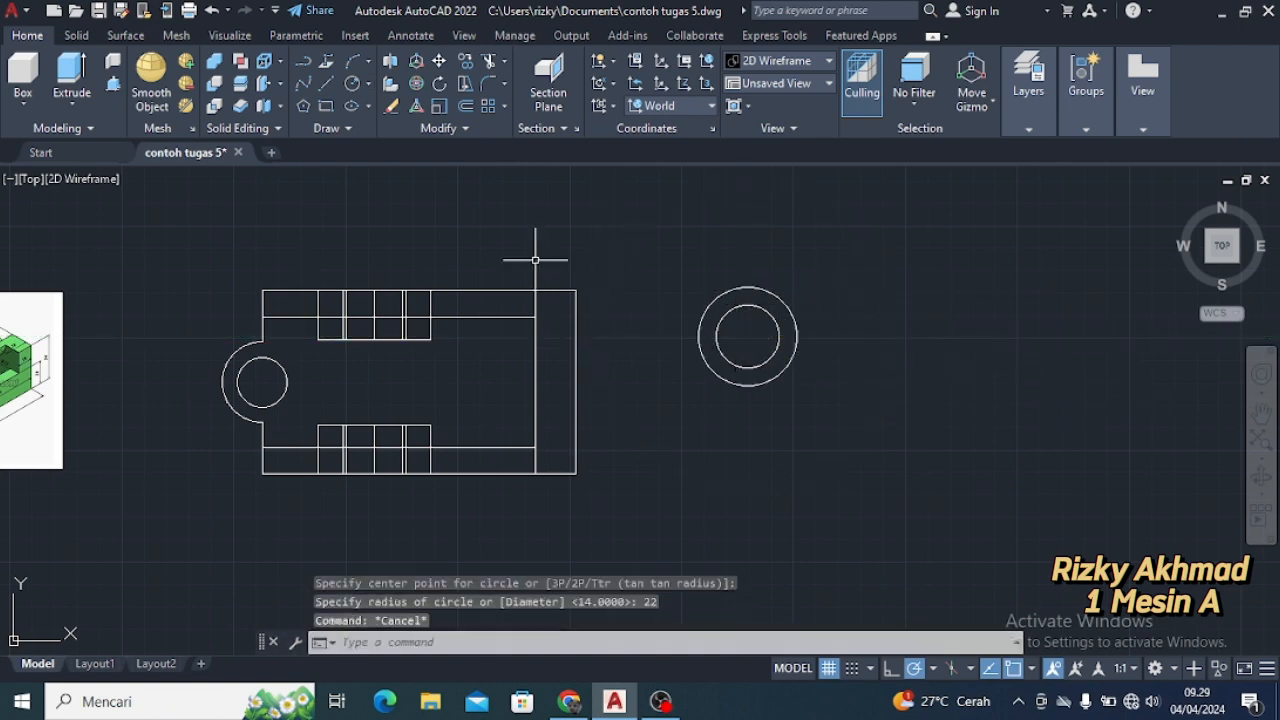
Draw a horizontal line from the outer circle's west quadrant through the common centre to beyond the opposite side
{"action": "left_click", "coordinate": [324, 86]}
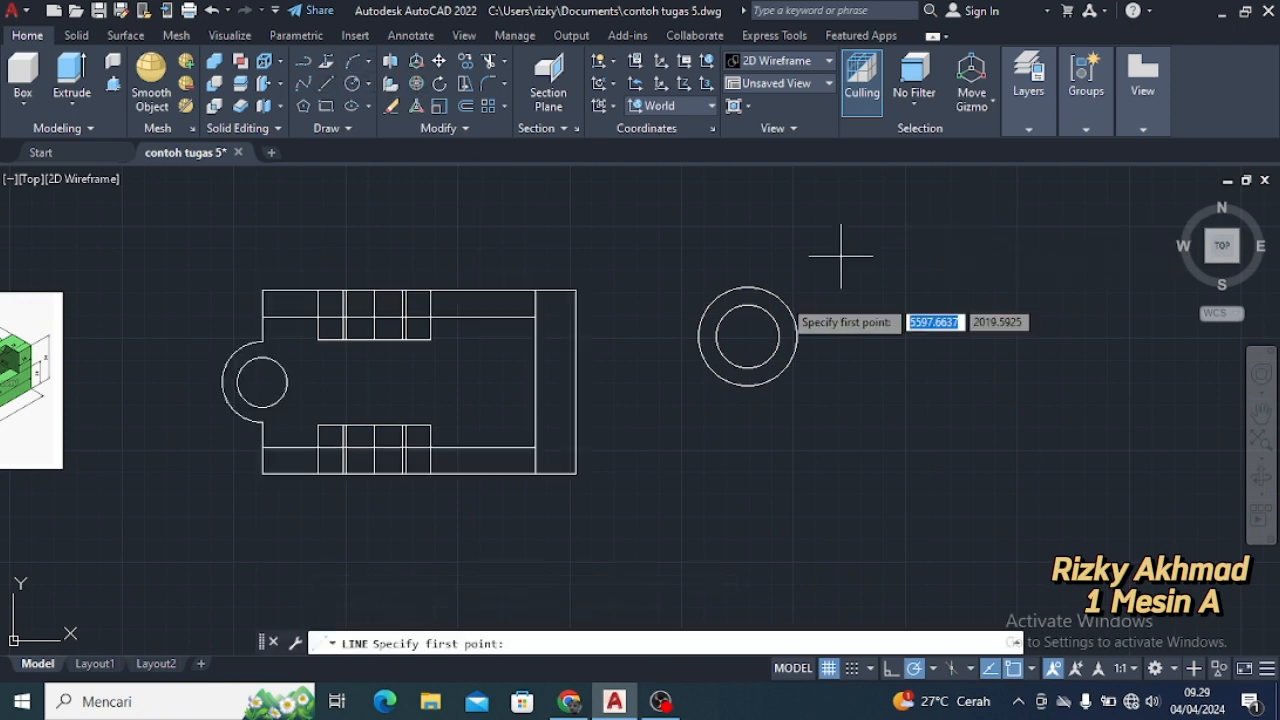
{"action": "left_click", "coordinate": [698, 337]}
{"action": "left_click", "coordinate": [851, 337]}
{"action": "key", "text": "Escape"}
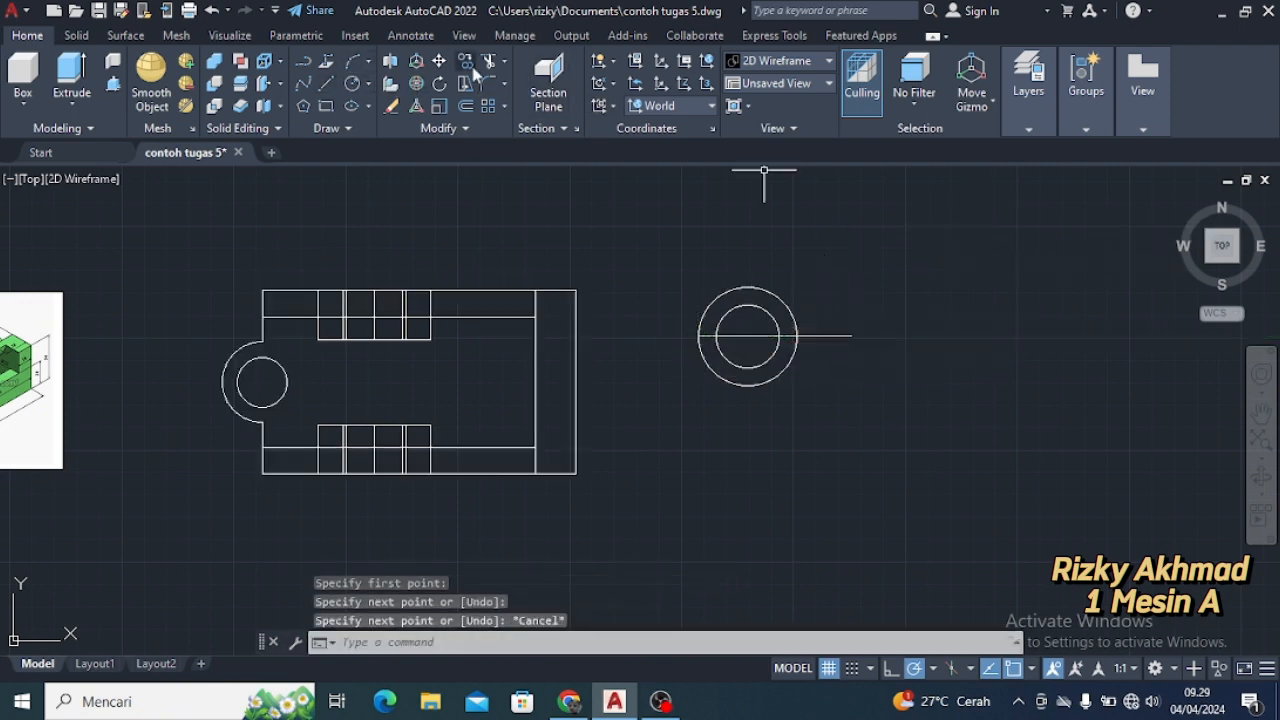
Trim both circles' upper halves, the line inside the inner circle and its overhang, leaving a closed lower half-ring profile
{"action": "type", "text": "tr"}
{"action": "key", "text": "Return"}
{"action": "mouse_move", "coordinate": [821, 356]}
{"action": "left_mouse_down"}
{"action": "mouse_move", "coordinate": [754, 309]}
{"action": "mouse_move", "coordinate": [733, 318]}
{"action": "mouse_move", "coordinate": [749, 337]}
{"action": "mouse_move", "coordinate": [809, 285]}
{"action": "left_mouse_up"}
{"action": "key", "text": "Escape"}
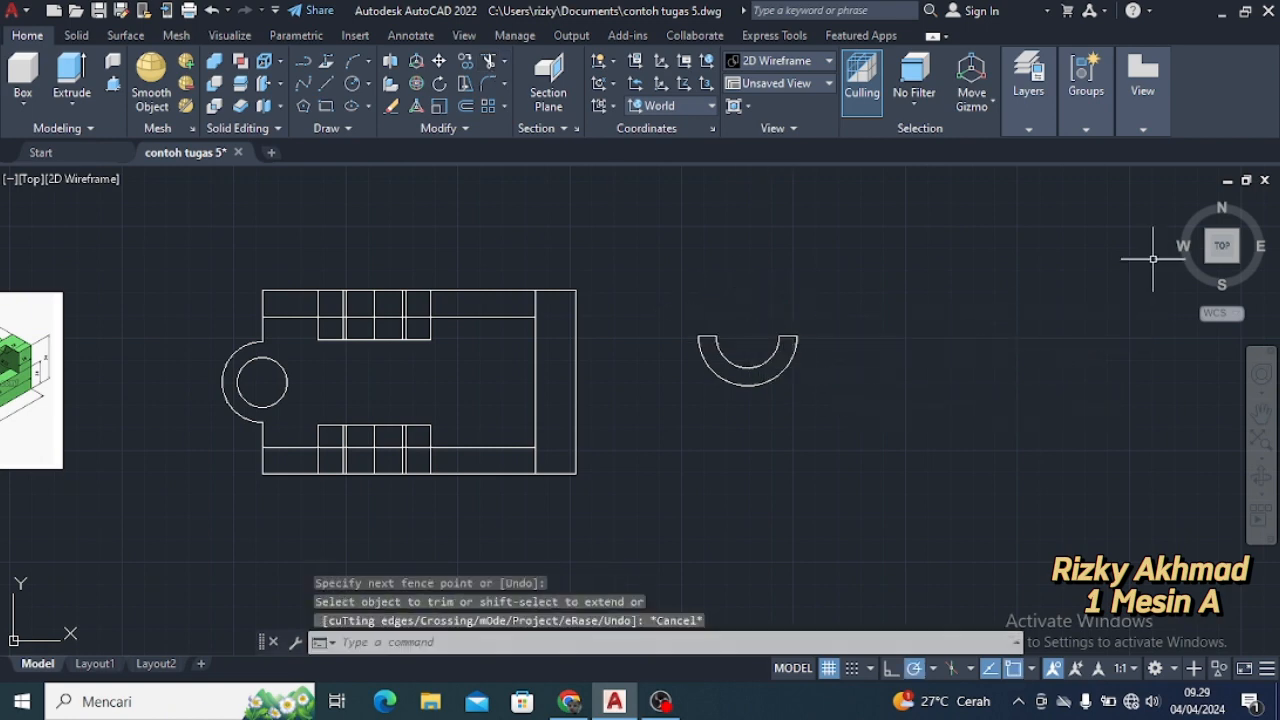
{"action": "left_click", "coordinate": [1208, 261]}
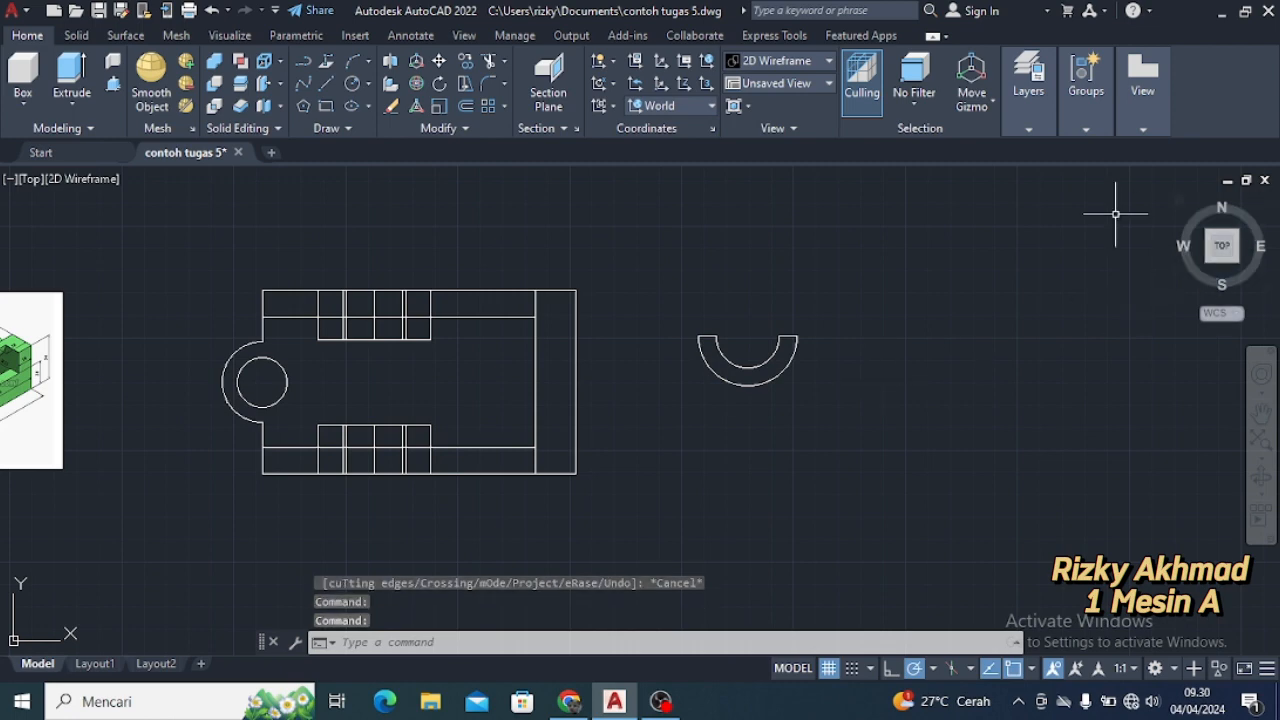
{"action": "scroll", "coordinate": [905, 410], "scroll_direction": "down", "scroll_amount": 2}
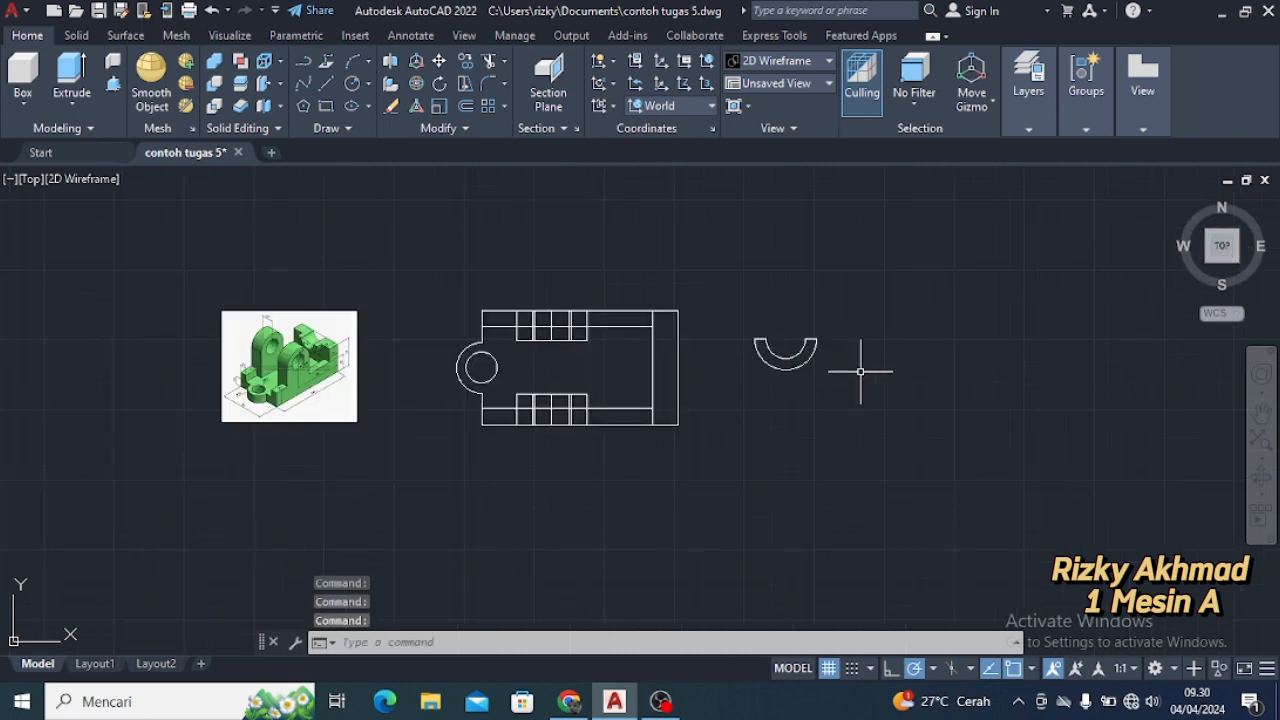
{"action": "scroll", "coordinate": [905, 410], "scroll_direction": "up", "scroll_amount": 4}
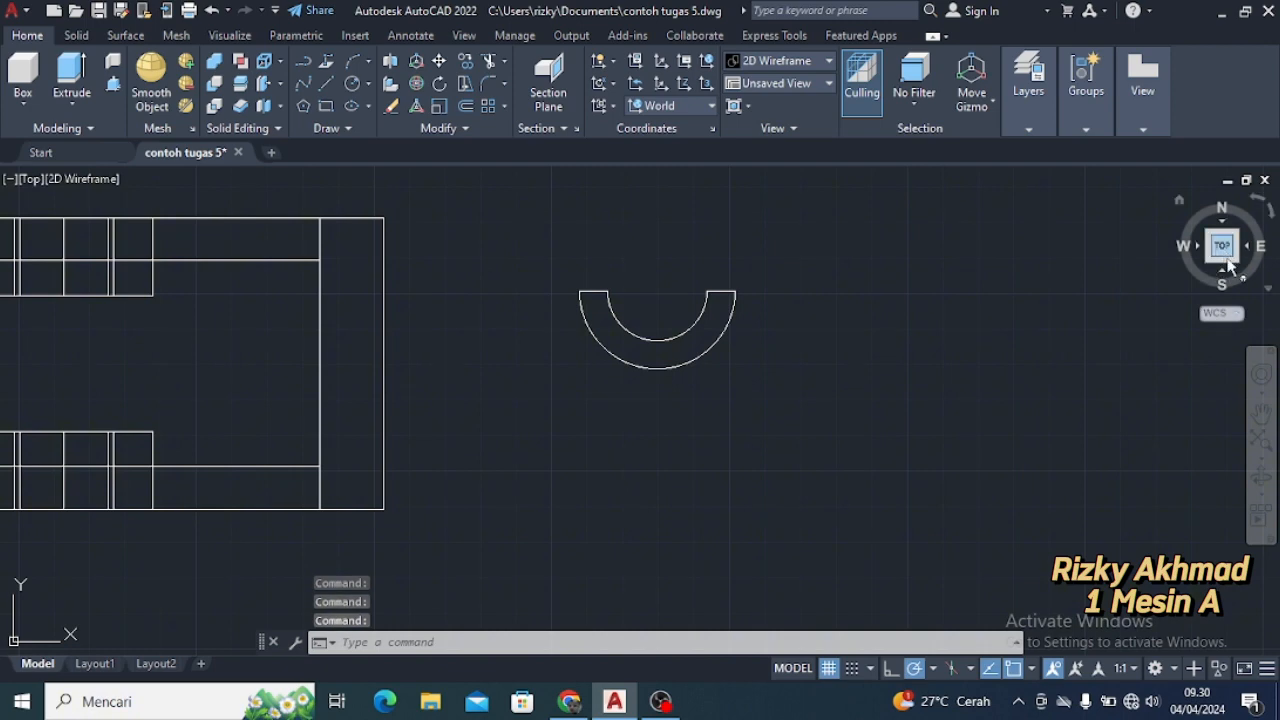
{"action": "scroll", "coordinate": [1230, 319], "scroll_direction": "down", "scroll_amount": 4}
{"action": "scroll", "coordinate": [838, 336], "scroll_direction": "up", "scroll_amount": 2}
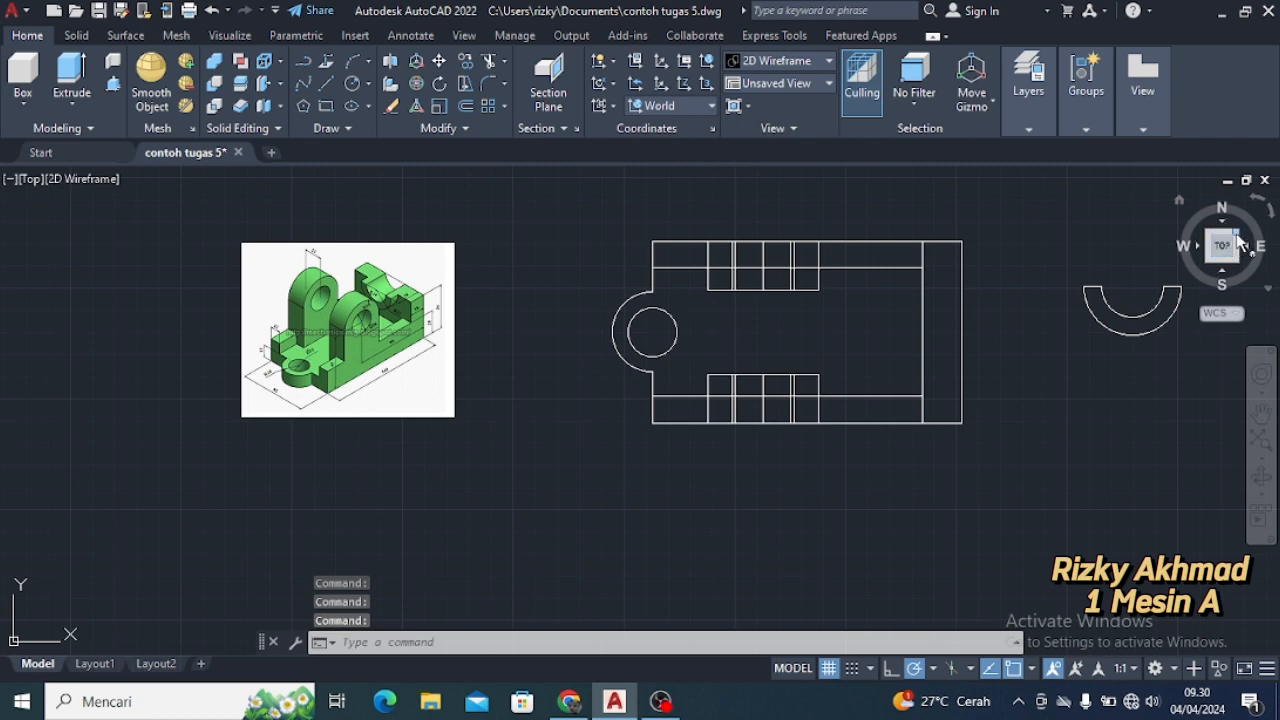
Turn off object selection culling and select WCS as the coordinate system
{"action": "left_click", "coordinate": [863, 106]}
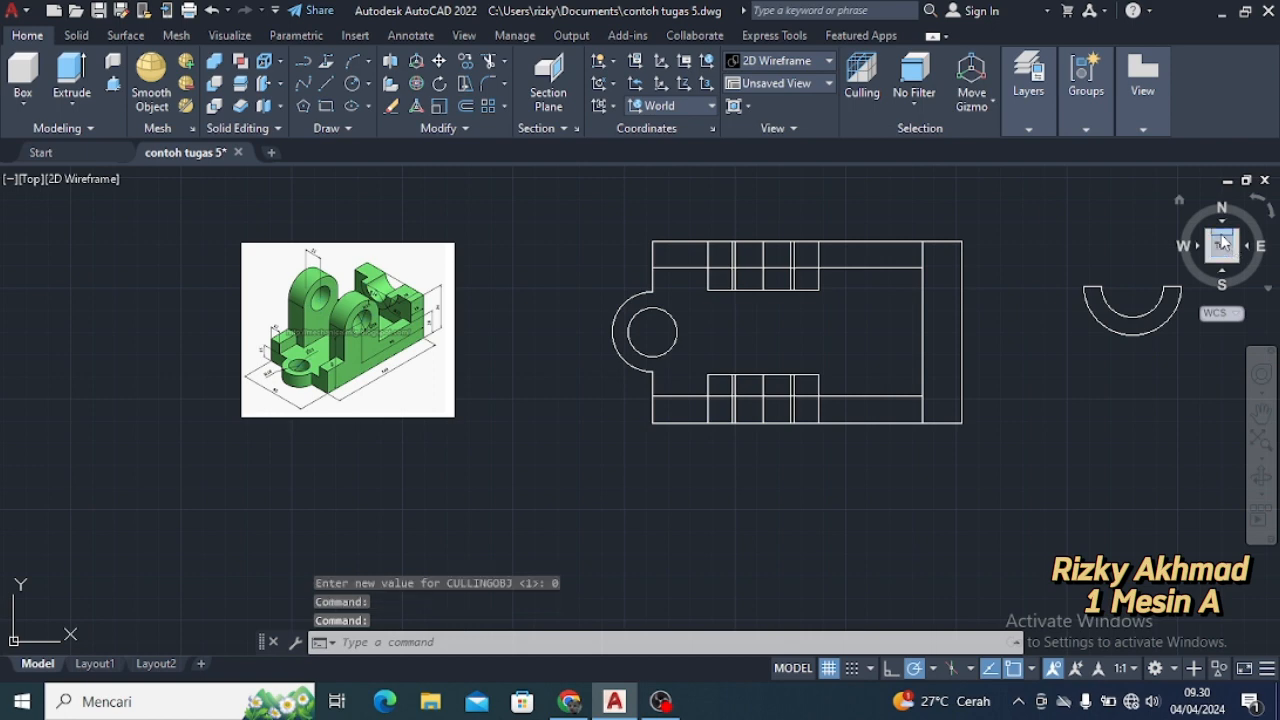
{"action": "left_click", "coordinate": [1222, 315]}
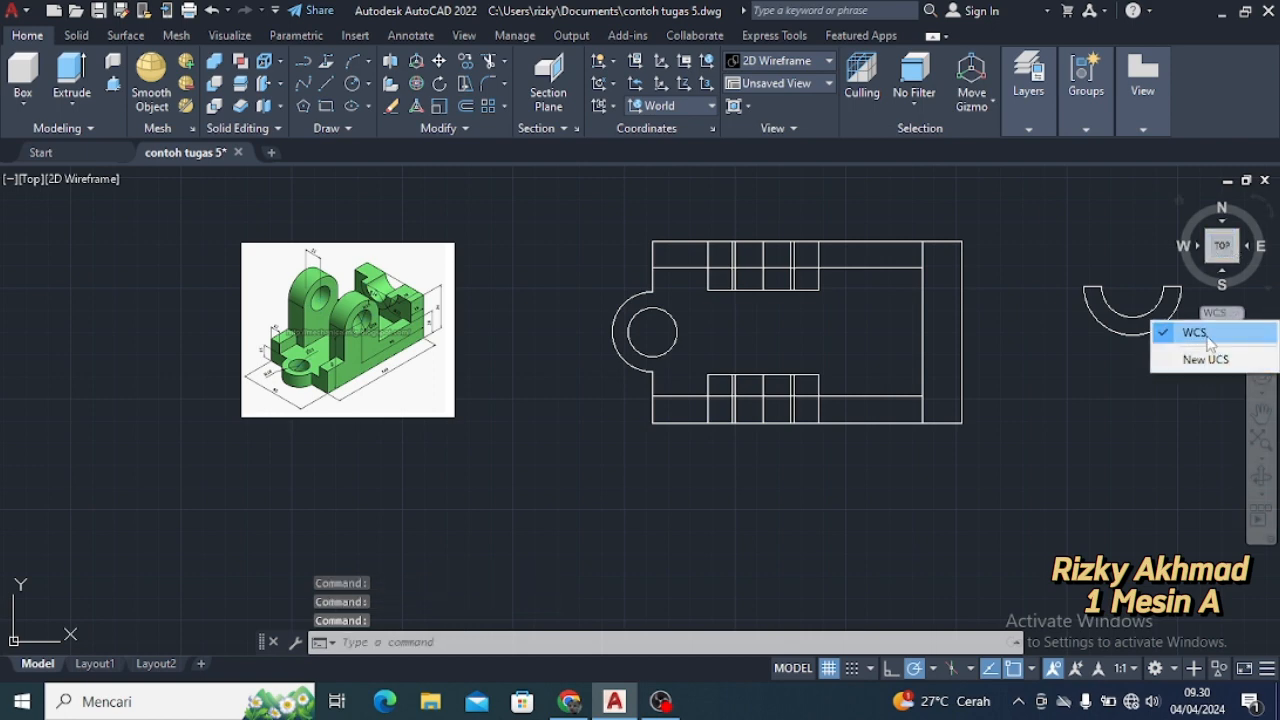
{"action": "left_click", "coordinate": [1210, 340]}
{"action": "left_click", "coordinate": [660, 701]}
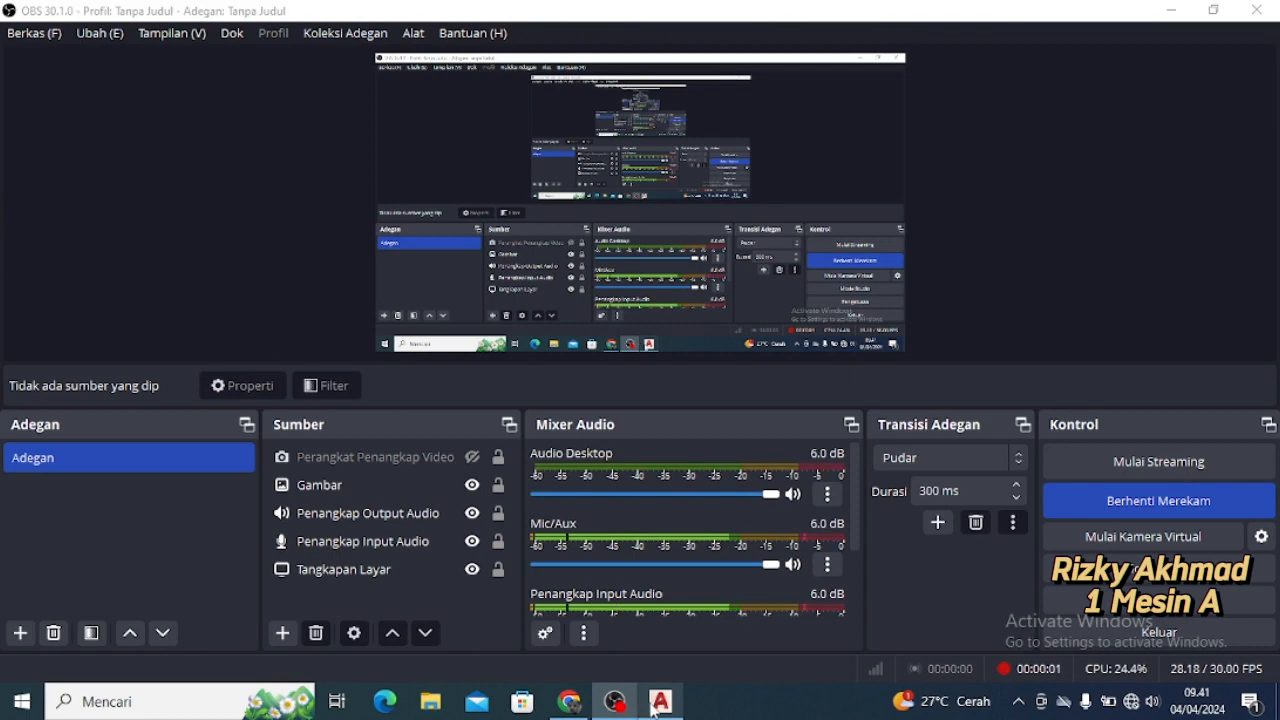
{"action": "left_click", "coordinate": [658, 703]}
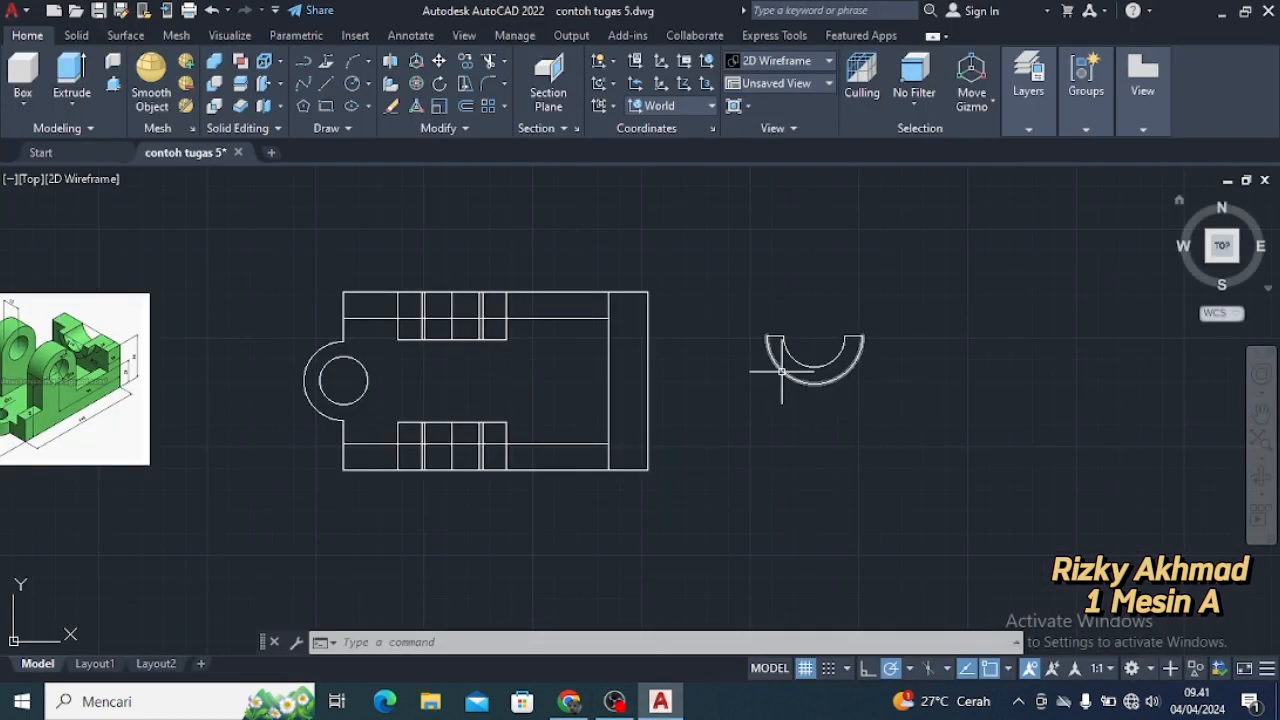
Switch to the SW Isometric view and presspull the half-ring profile upward to a height of 28
{"action": "left_click", "coordinate": [1213, 266]}
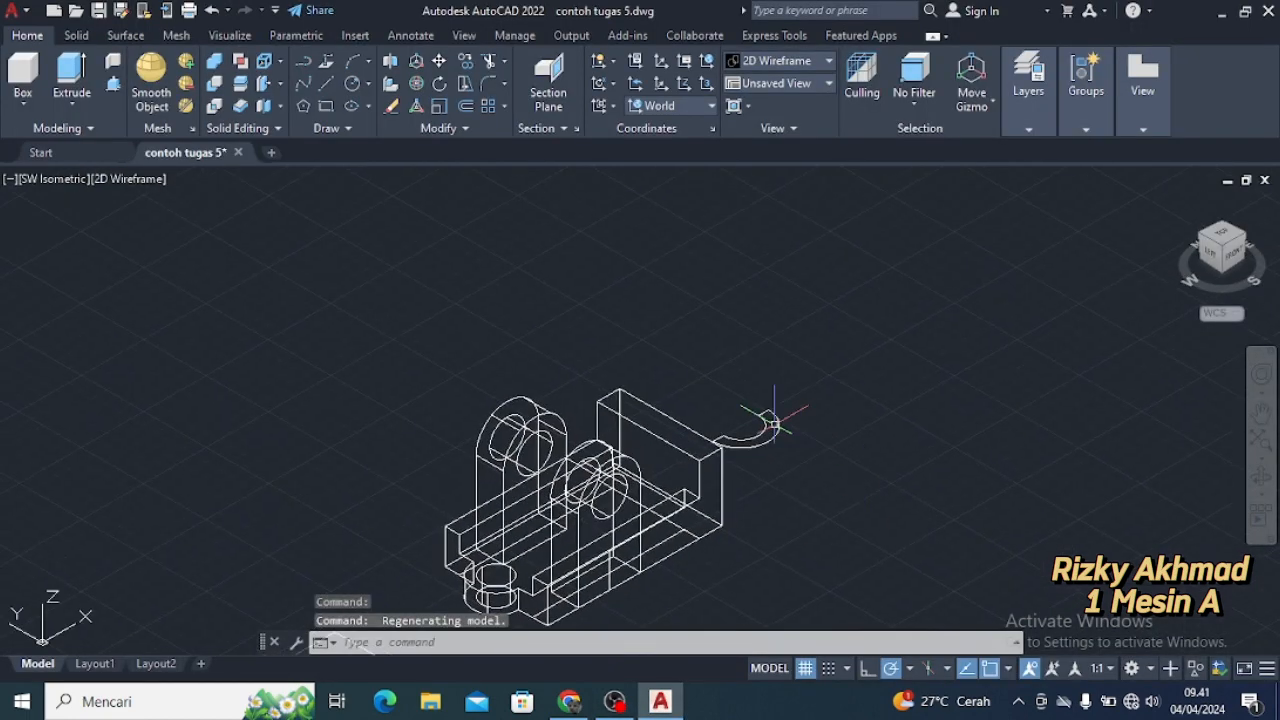
{"action": "left_click", "coordinate": [113, 87]}
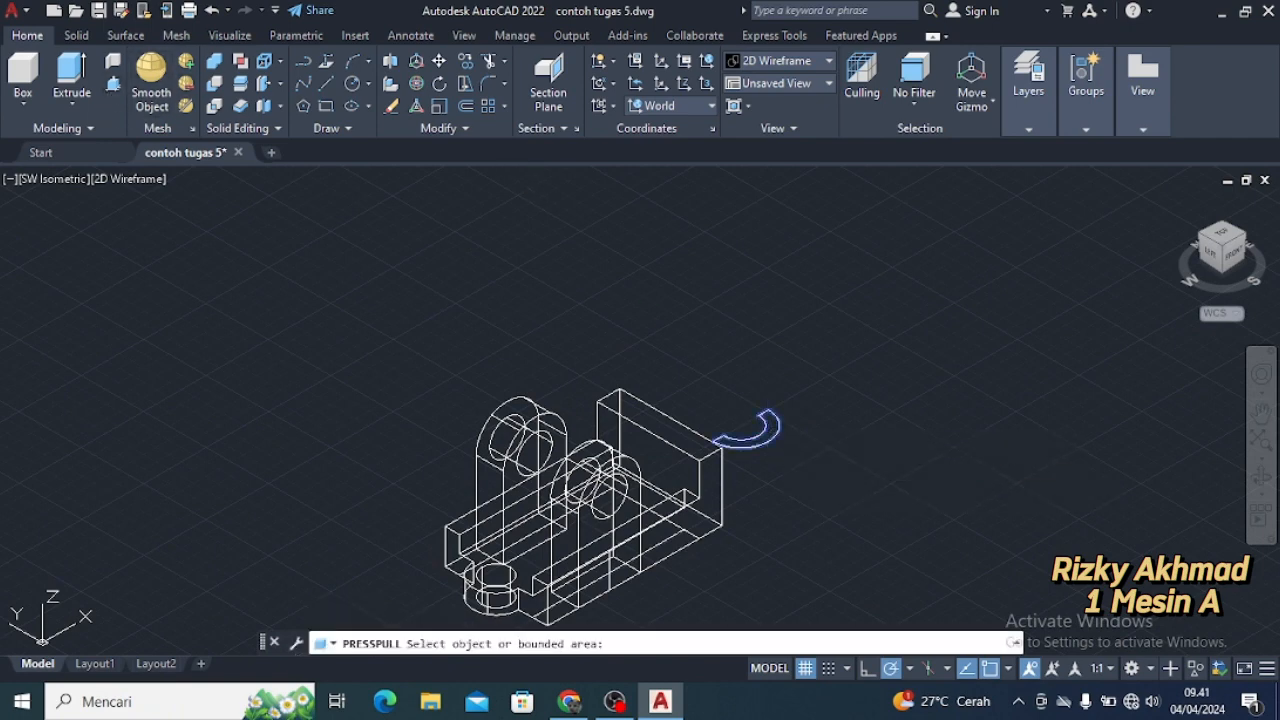
{"action": "left_click", "coordinate": [742, 427]}
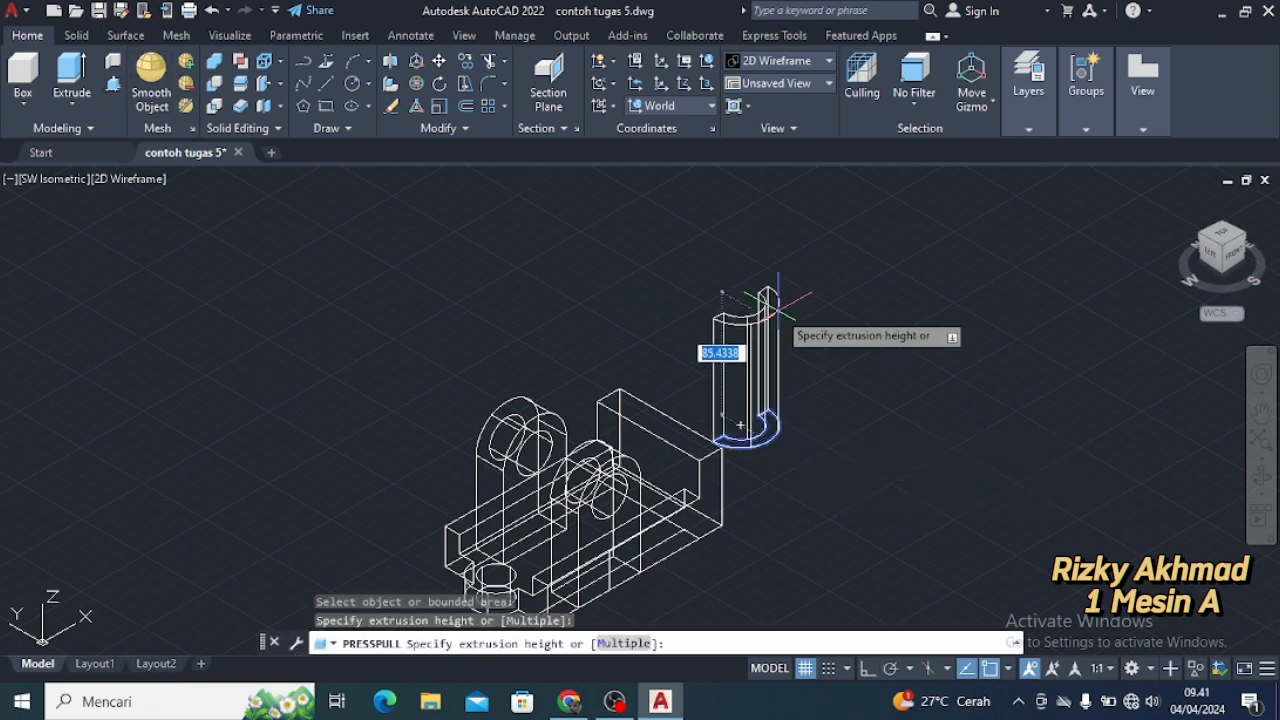
{"action": "key", "text": "Return"}
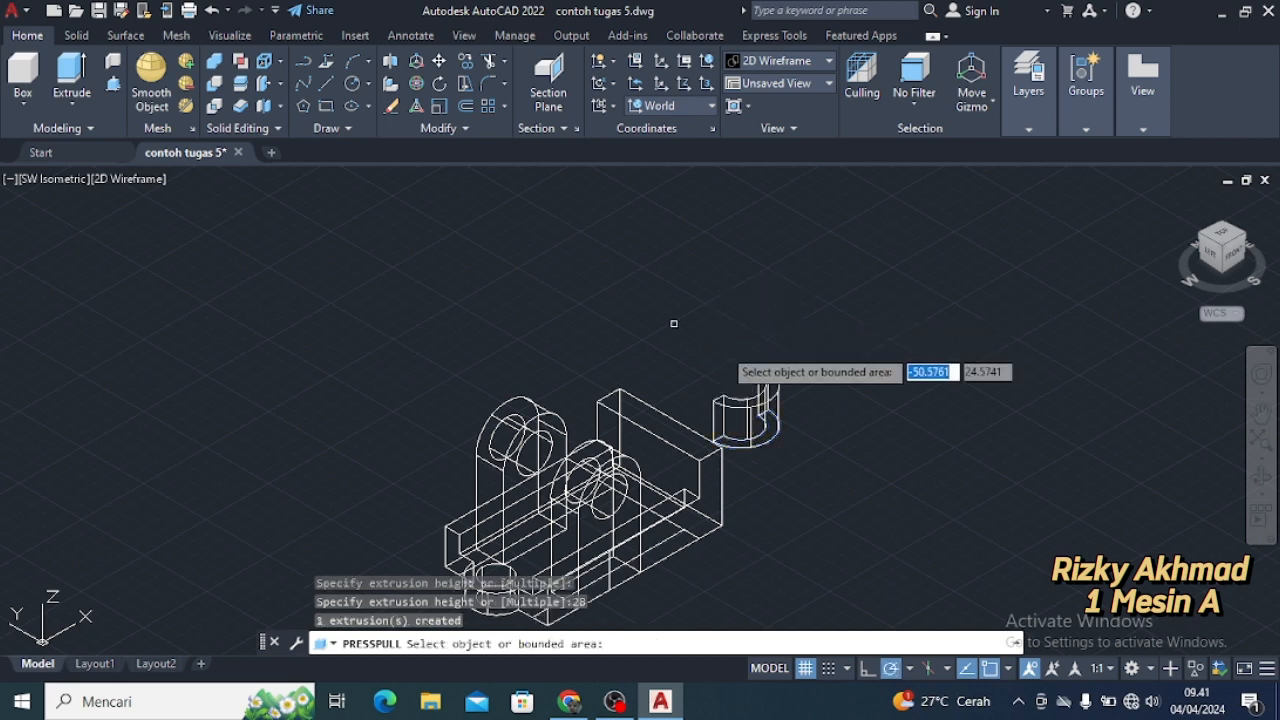
{"action": "scroll", "coordinate": [812, 412], "scroll_direction": "up", "scroll_amount": 3}
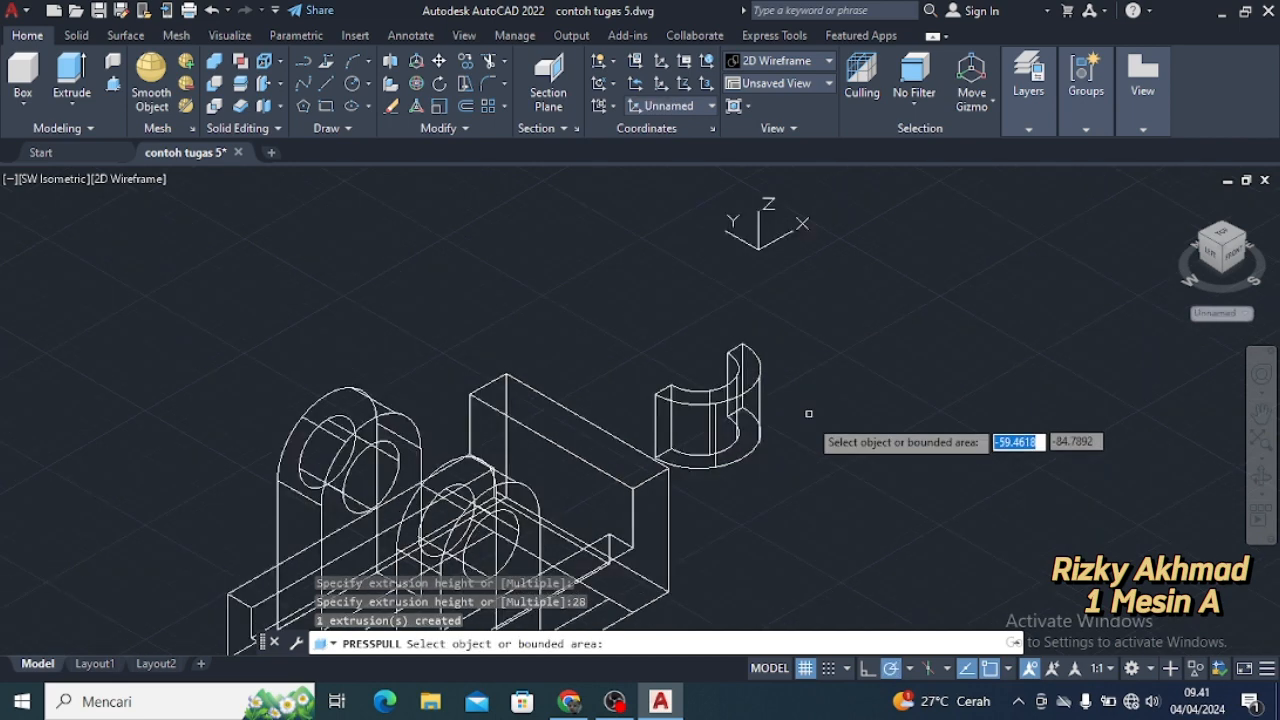
Draw a circle of radius 22 centred on the midpoint of the end wall's inner top edge
{"action": "left_click", "coordinate": [352, 83]}
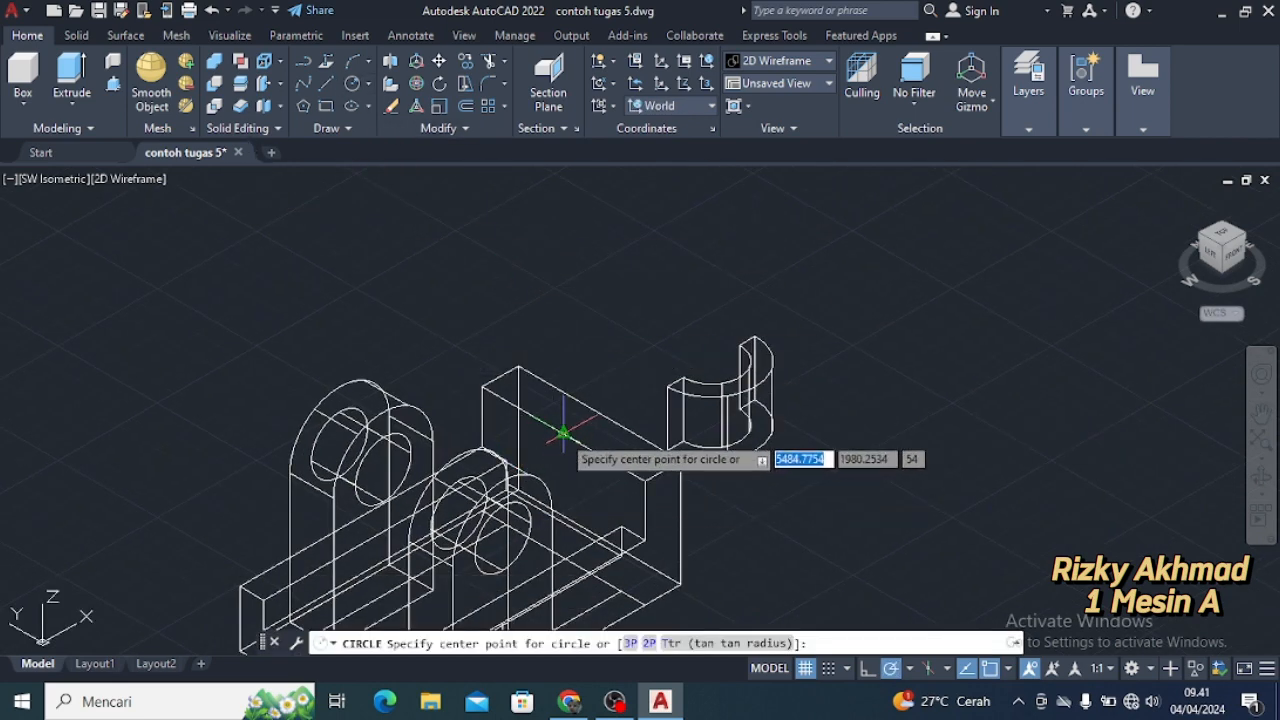
{"action": "left_click", "coordinate": [563, 433]}
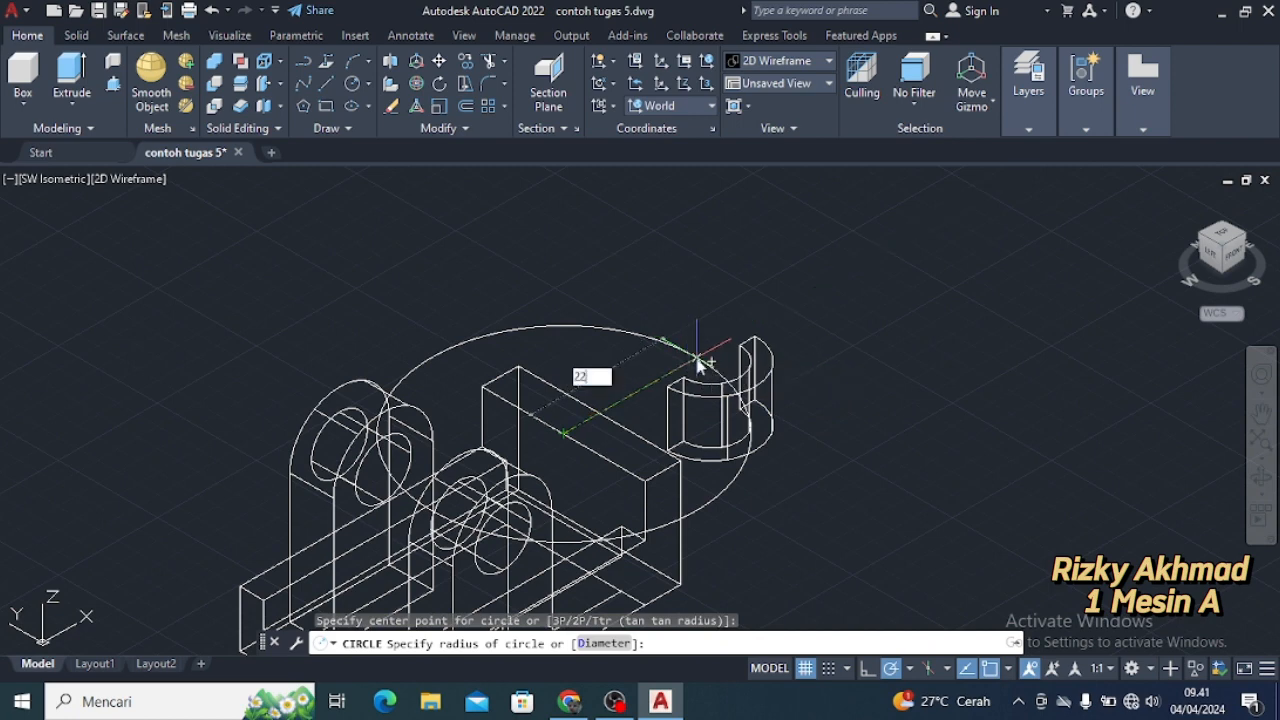
{"action": "key", "text": "Return"}
Rotate the radius 22 circle in 3D about the Y axis through its centre so it stands upright in the wall's inner face
{"action": "left_click", "coordinate": [560, 467]}
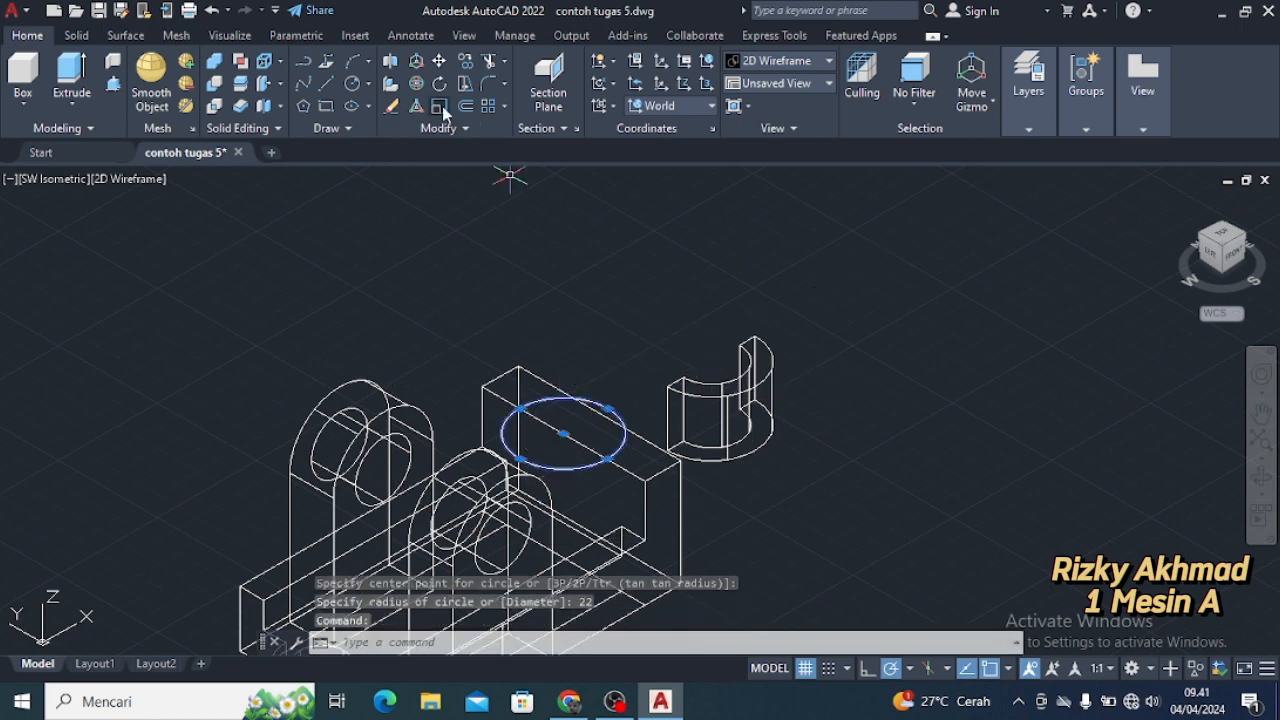
{"action": "left_click", "coordinate": [416, 83]}
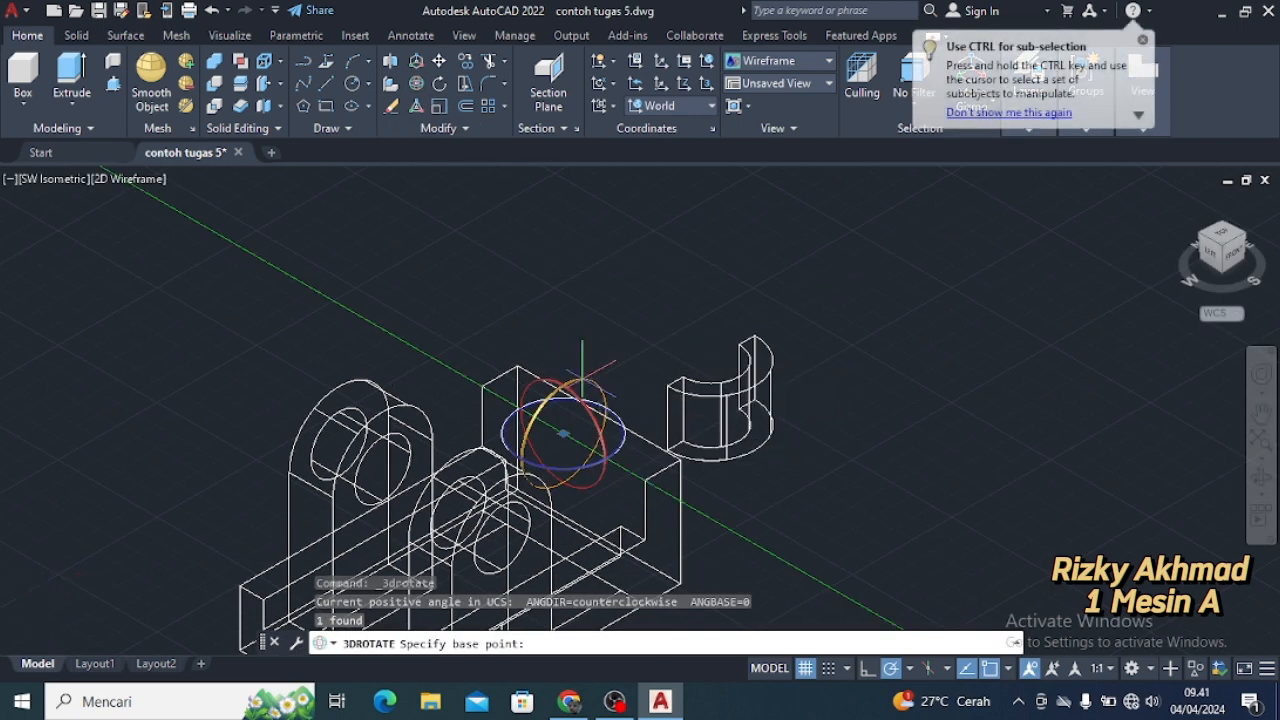
{"action": "left_click", "coordinate": [563, 433]}
{"action": "left_click", "coordinate": [563, 278]}
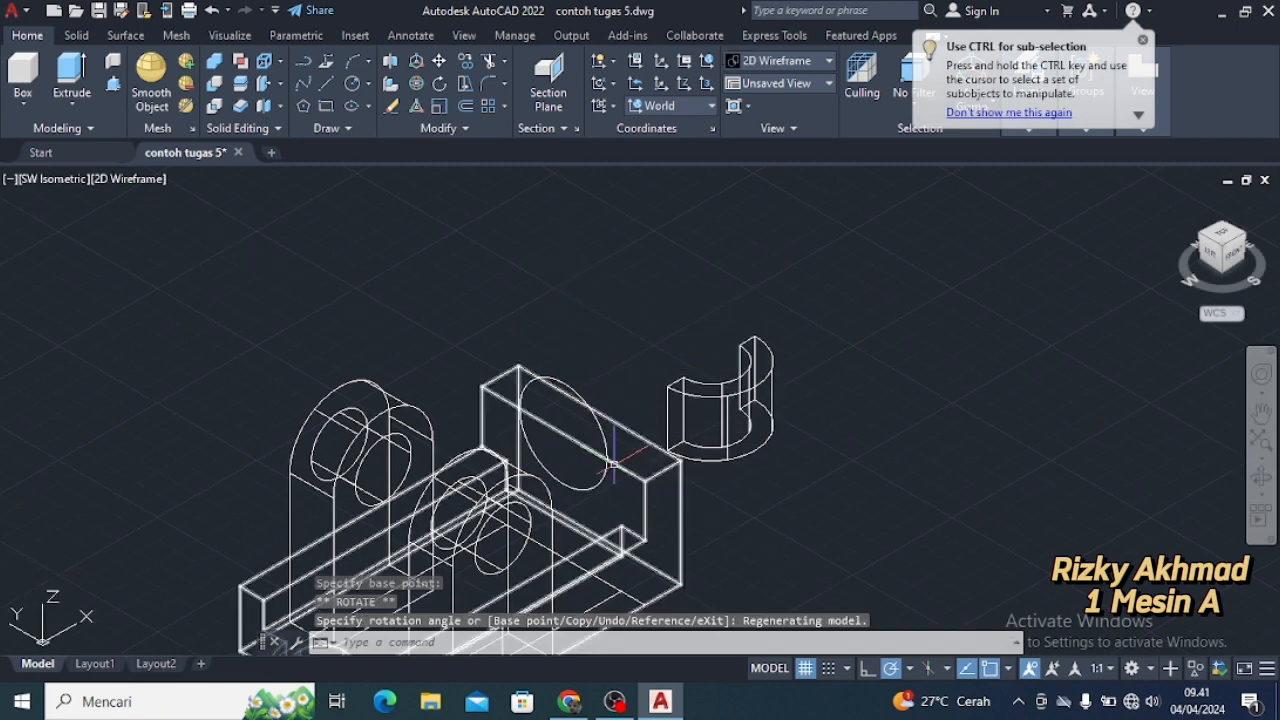
Presspull the upright circle through the end wall's thickness to its outer face, forming a cylinder
{"action": "type", "text": "press"}
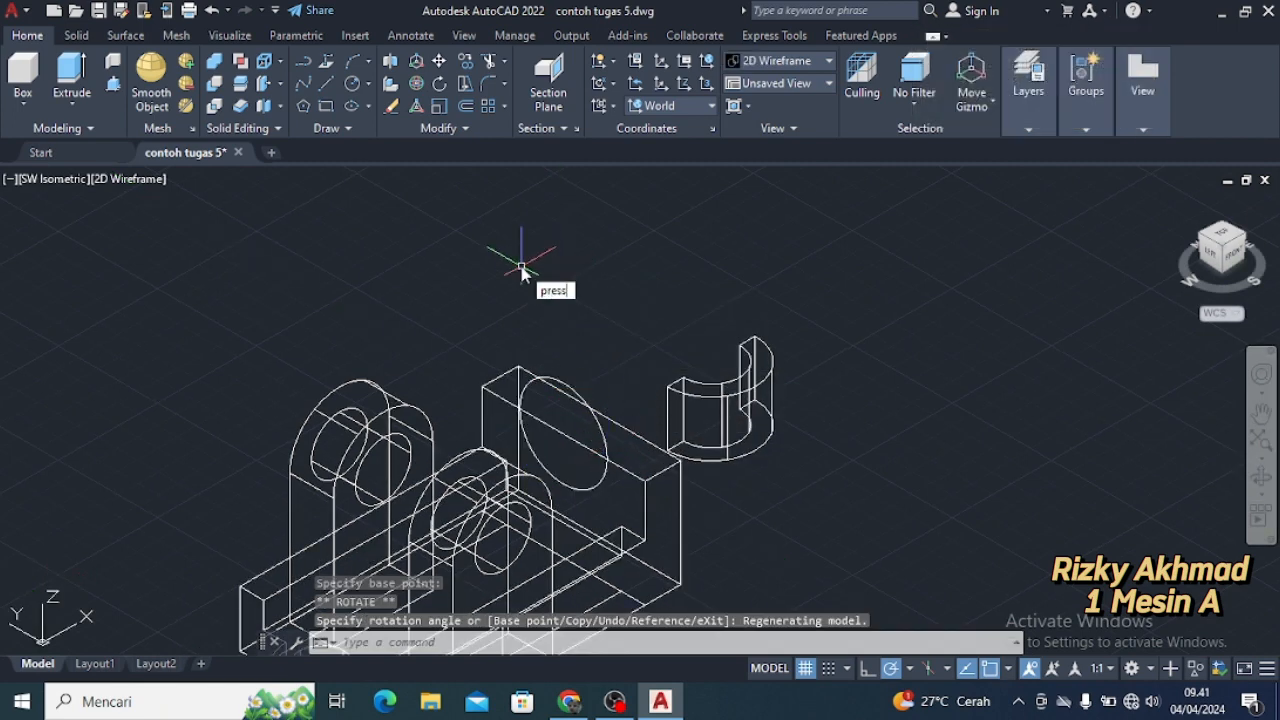
{"action": "key", "text": "Return"}
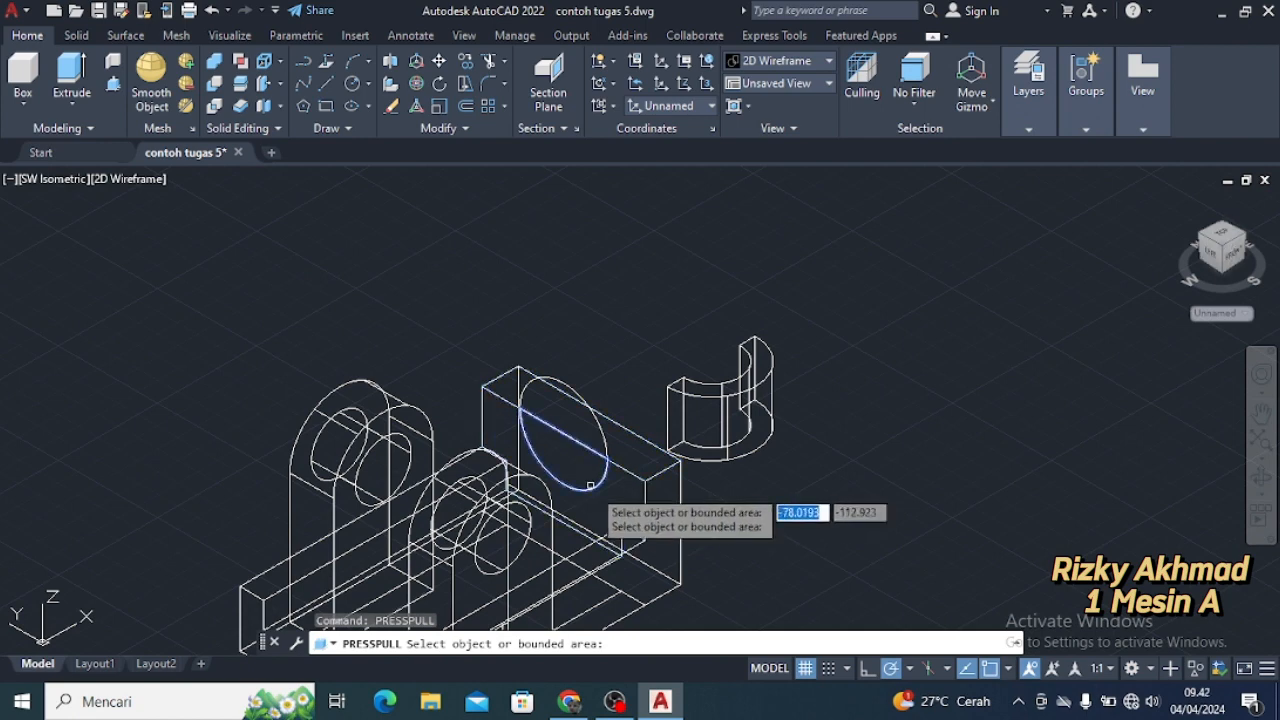
{"action": "left_click", "coordinate": [590, 485]}
{"action": "left_click", "coordinate": [670, 452]}
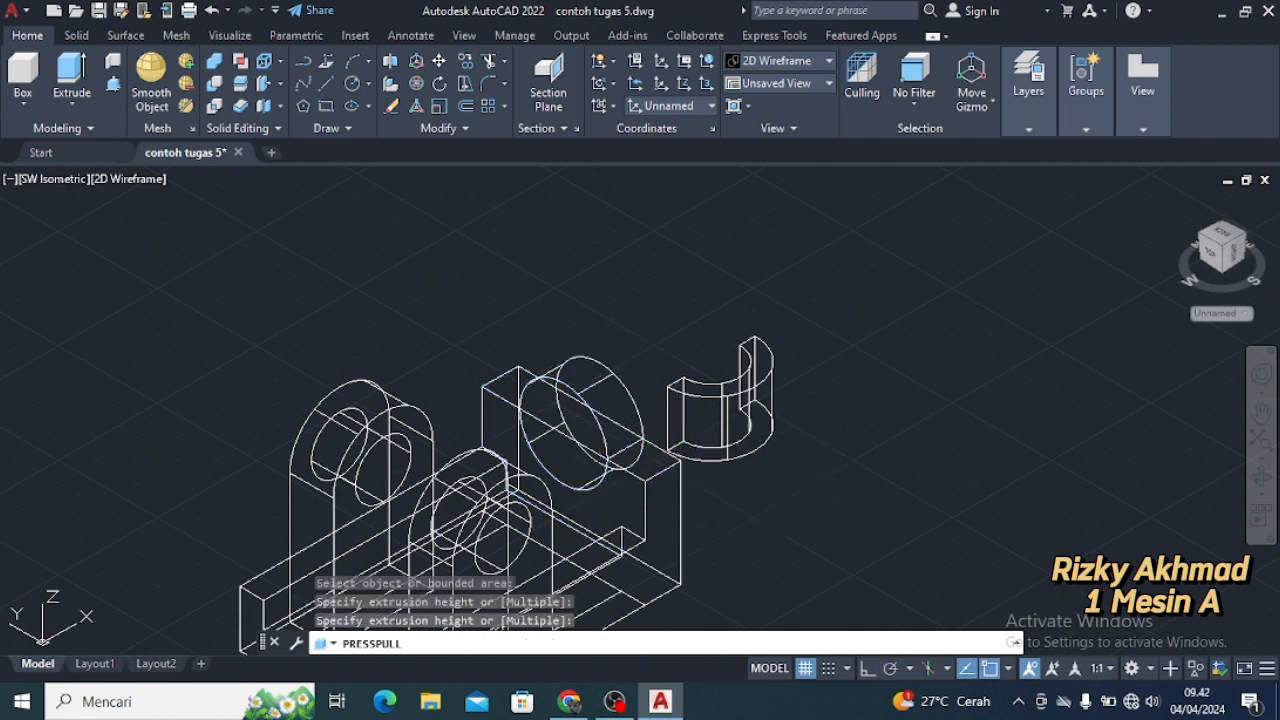
{"action": "key", "text": "Return"}
Subtract the upright cylinder from the bracket body to cut a semicircular recess in the end wall
{"action": "type", "text": "sub"}
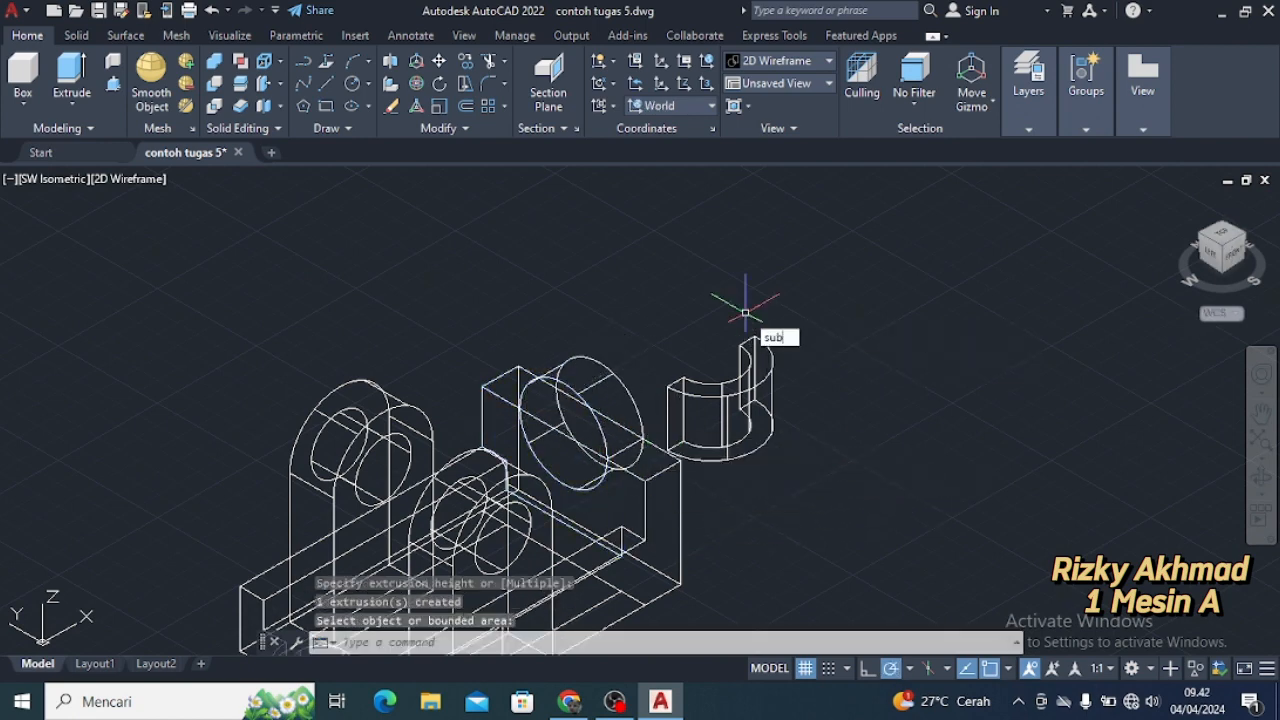
{"action": "type", "text": "tr"}
{"action": "key", "text": "Return"}
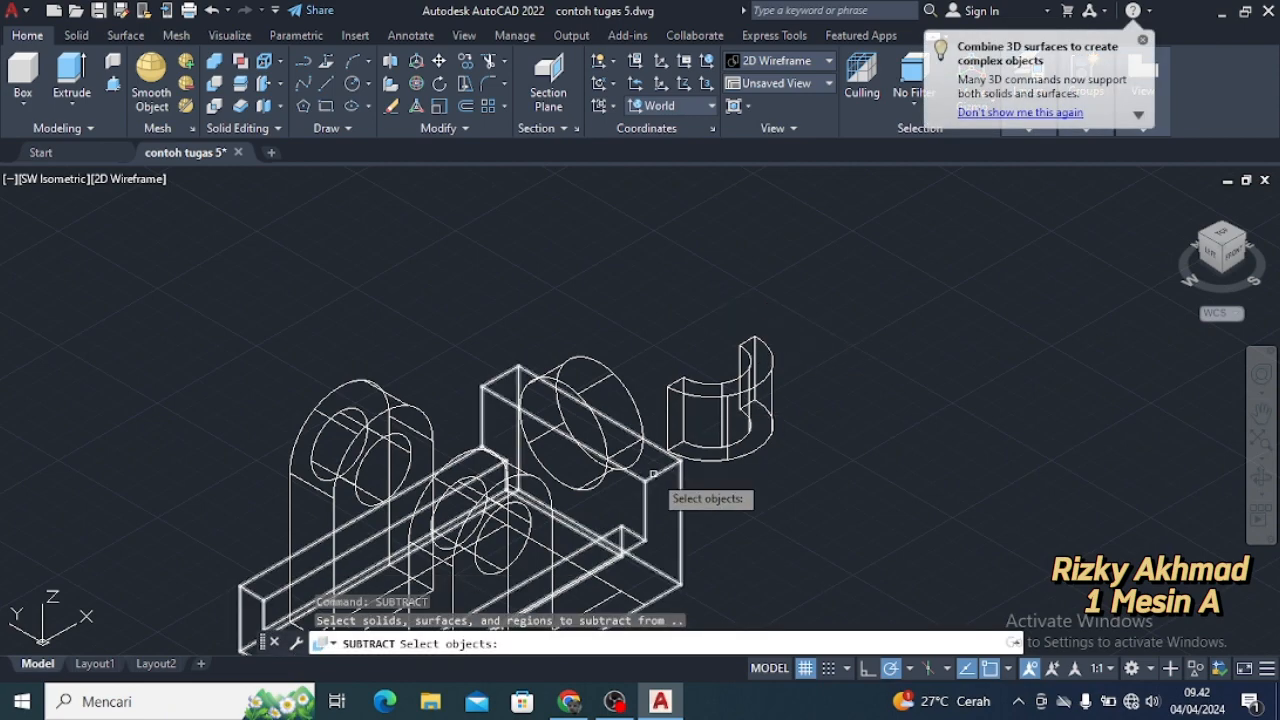
{"action": "left_click", "coordinate": [655, 475]}
{"action": "key", "text": "Return"}
{"action": "left_click", "coordinate": [640, 437]}
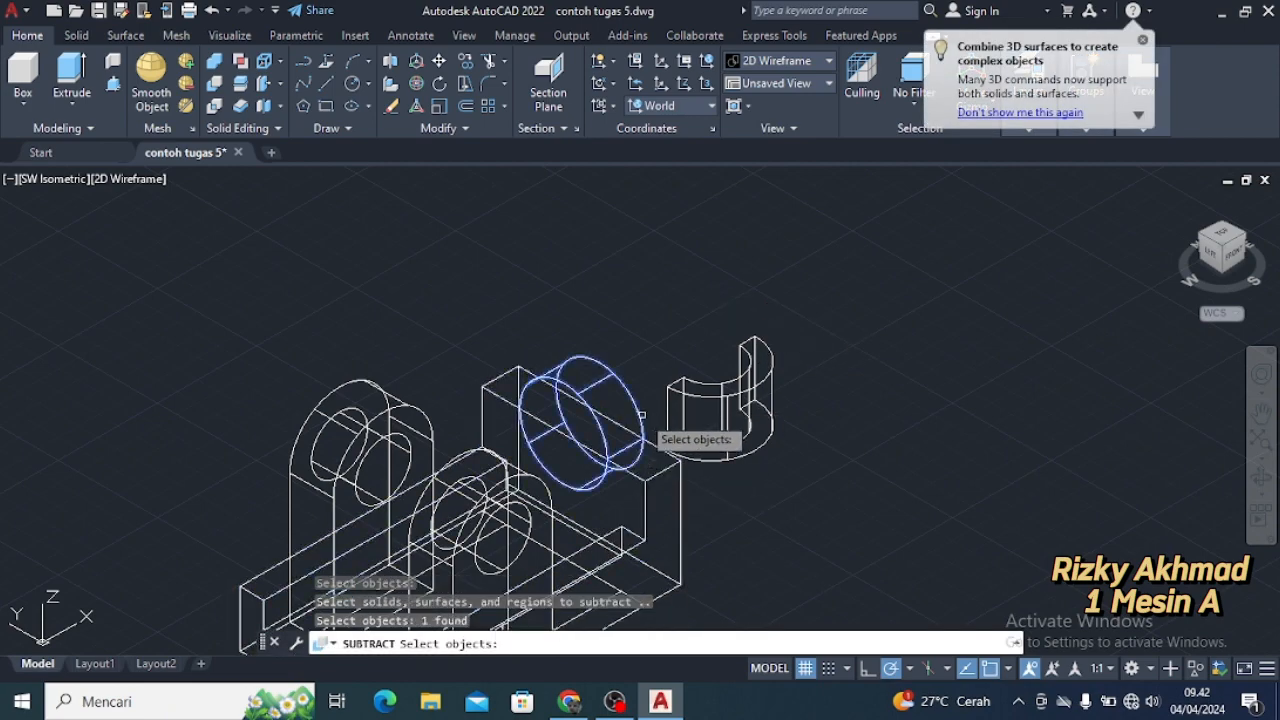
{"action": "key", "text": "Return"}
Delete the leftover construction circle at the end wall's semicircular cutout
{"action": "scroll", "coordinate": [690, 490], "scroll_direction": "up", "scroll_amount": 3}
{"action": "left_click", "coordinate": [589, 370]}
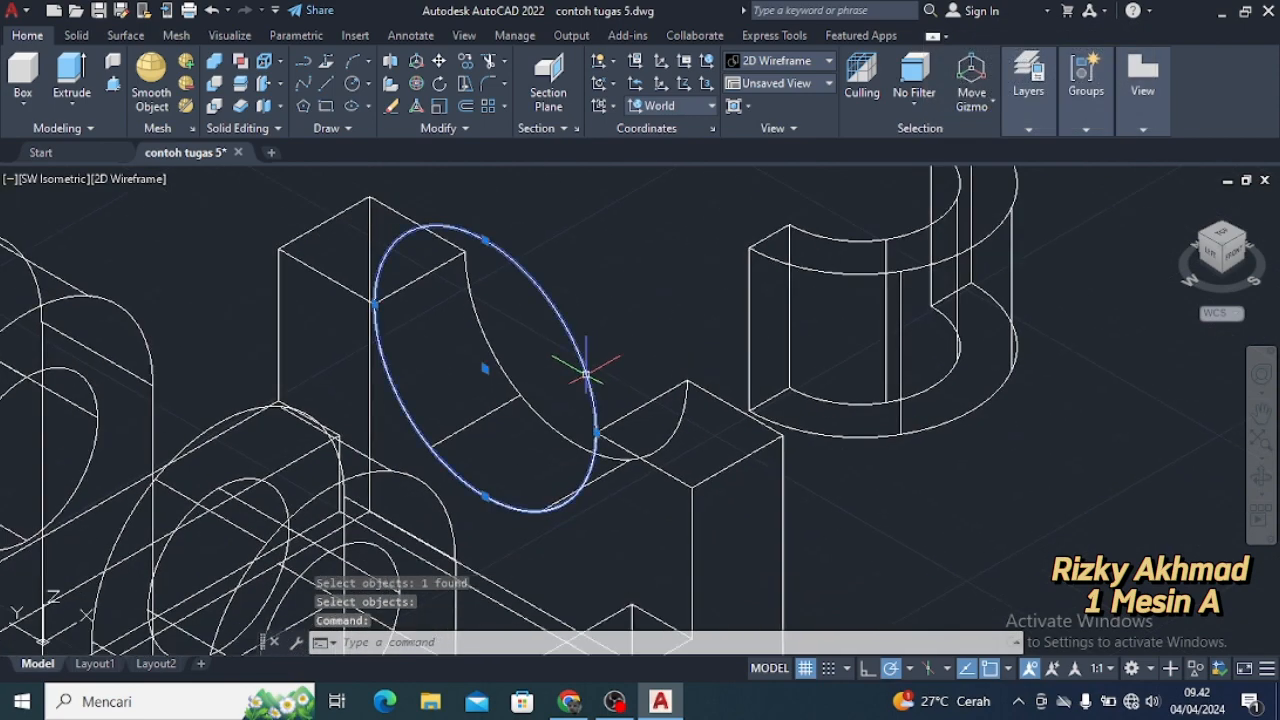
{"action": "key", "text": "Delete"}
{"action": "scroll", "coordinate": [740, 370], "scroll_direction": "down", "scroll_amount": 4}
{"action": "type", "text": "r"}
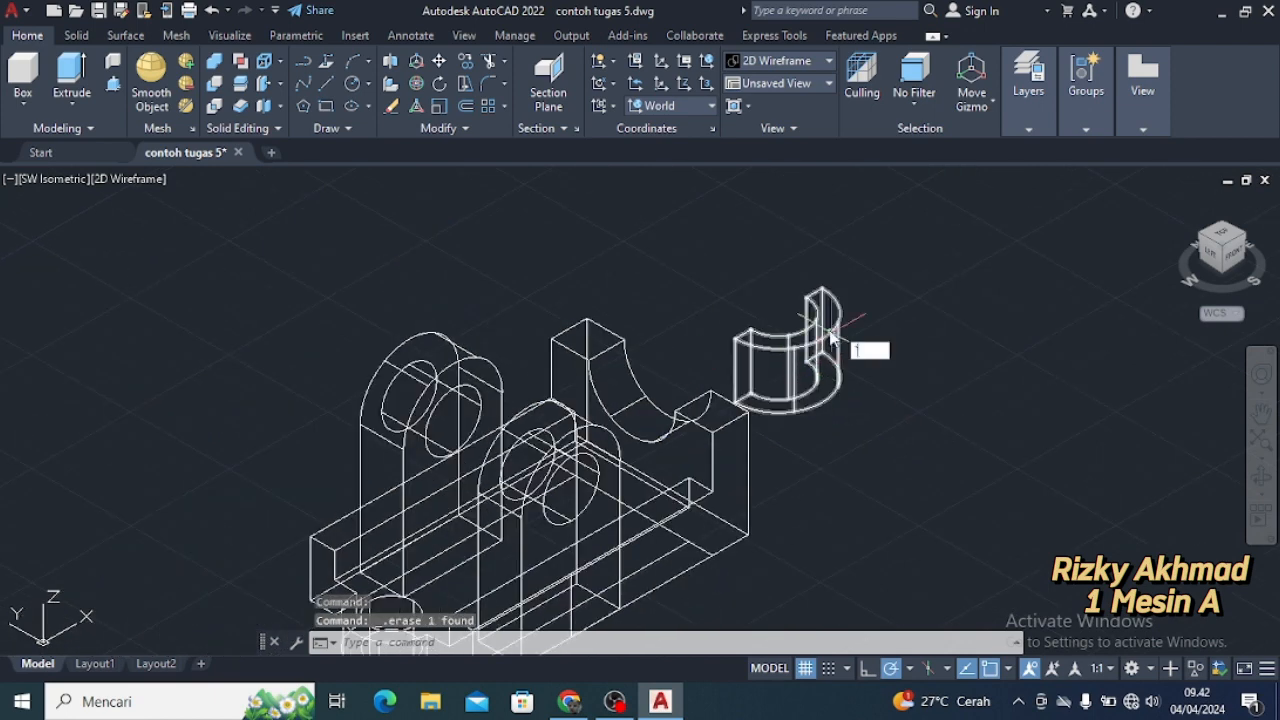
{"action": "key", "text": "Escape"}
{"action": "left_click", "coordinate": [847, 322]}
{"action": "key", "text": "Escape"}
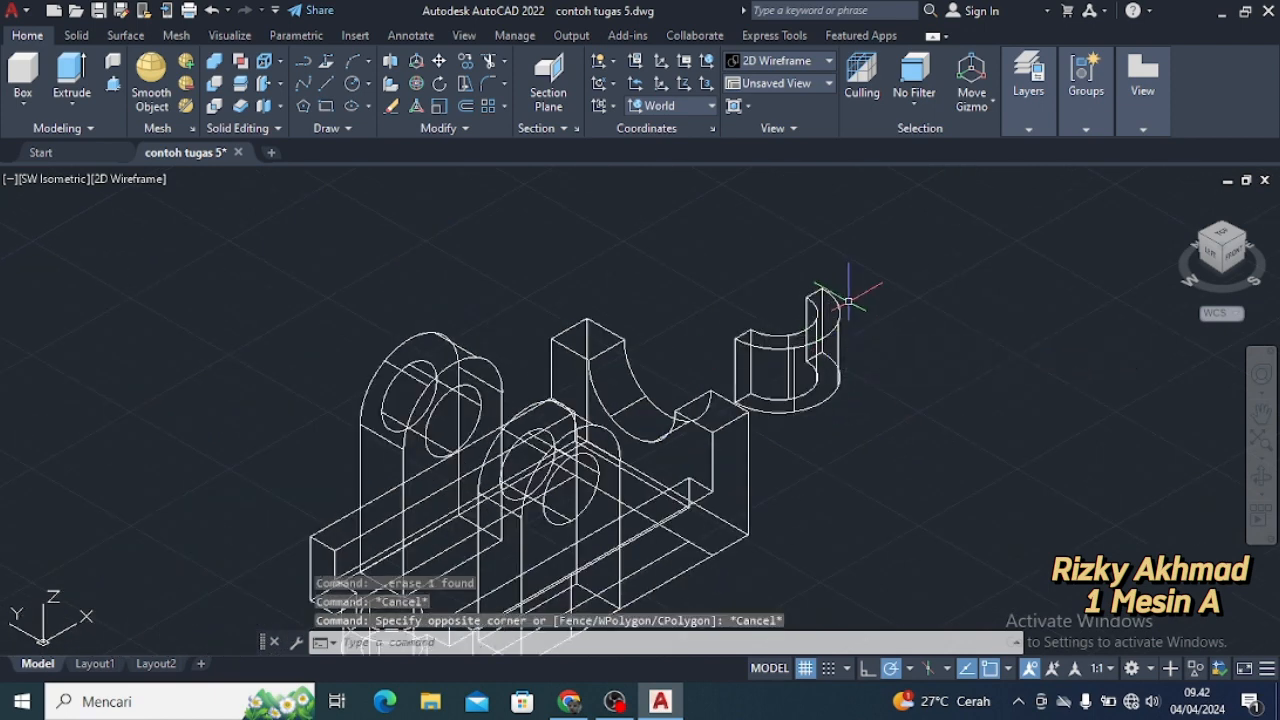
Rotate the half-ring solid in 3D about the X axis so it lies on its side with the opening upward
{"action": "left_click", "coordinate": [763, 330]}
{"action": "left_click", "coordinate": [415, 86]}
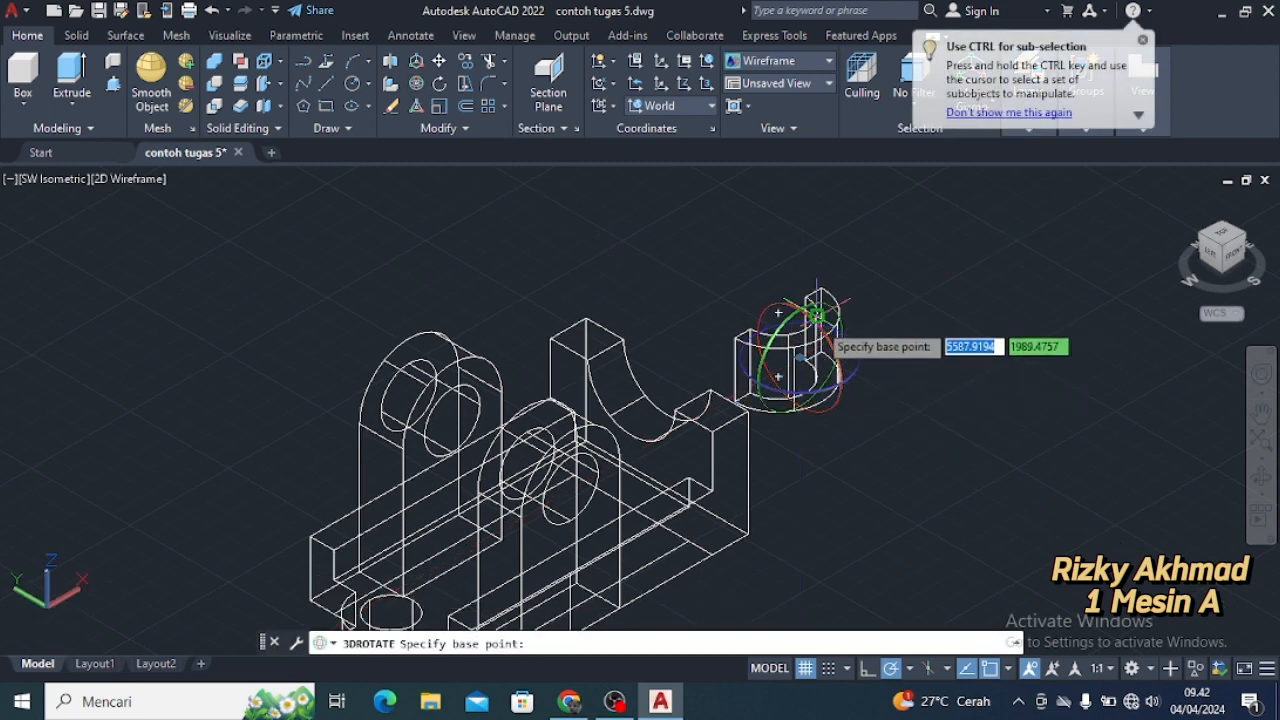
{"action": "left_click", "coordinate": [821, 318]}
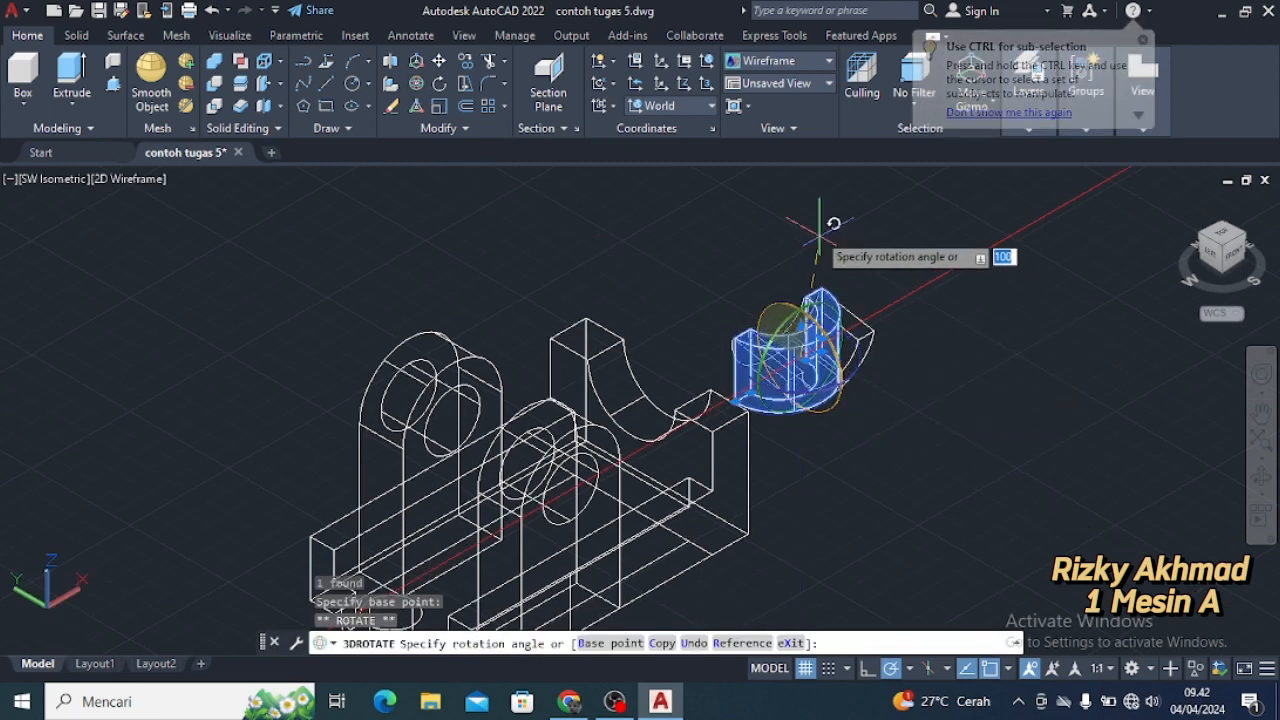
{"action": "key", "text": "Return"}
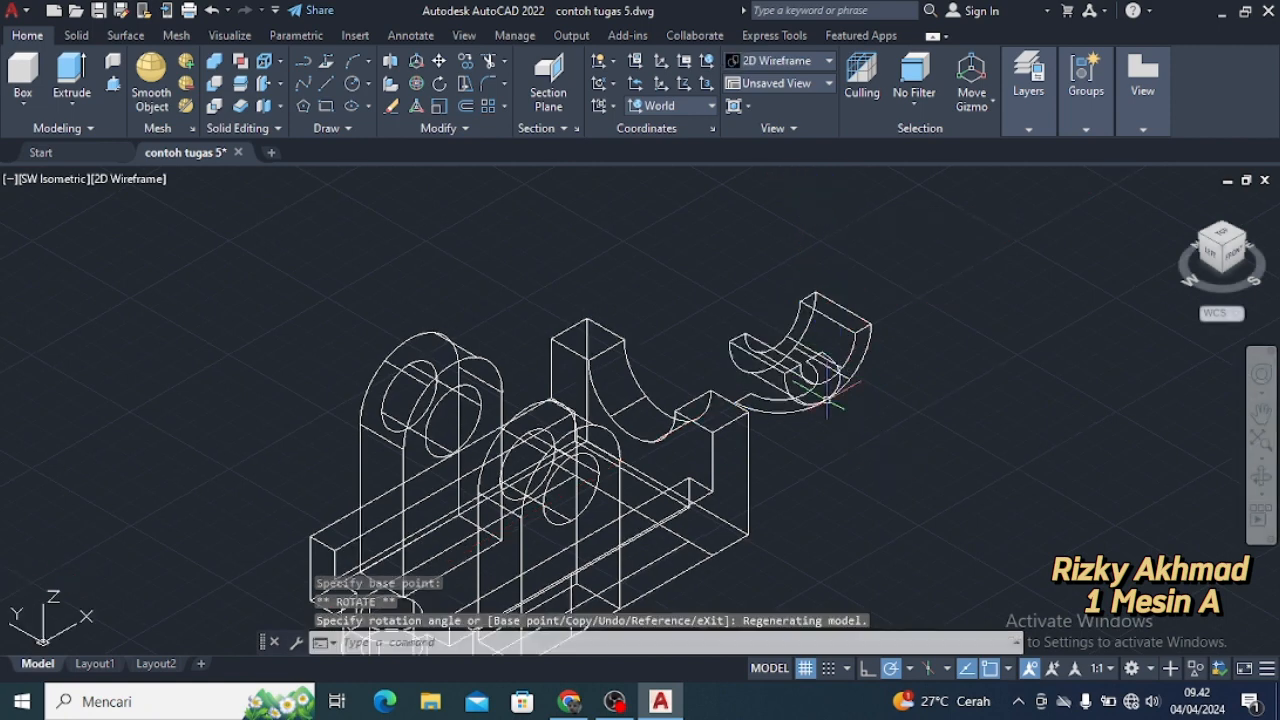
Move the half-ring solid upward, clear of its leftover profile outline
{"action": "left_click", "coordinate": [775, 352]}
{"action": "left_click", "coordinate": [440, 60]}
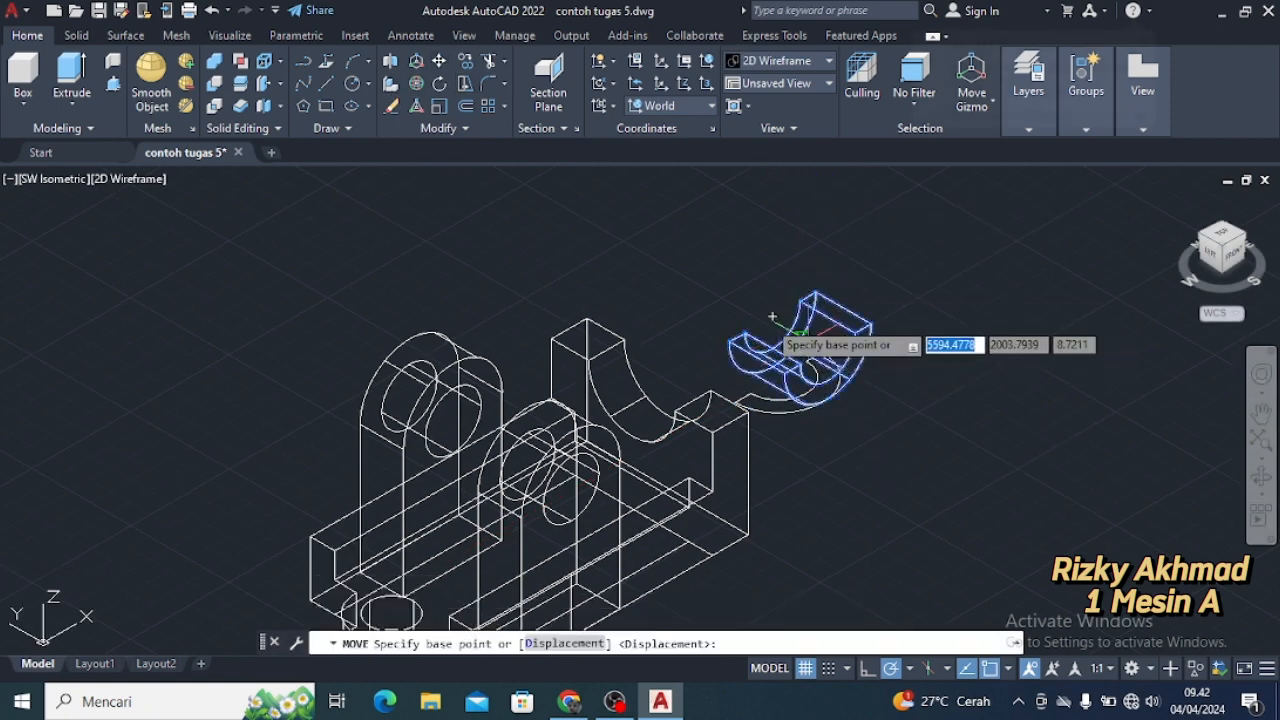
{"action": "left_click", "coordinate": [775, 312]}
{"action": "left_click", "coordinate": [758, 251]}
{"action": "left_click", "coordinate": [822, 402]}
{"action": "left_click", "coordinate": [814, 388]}
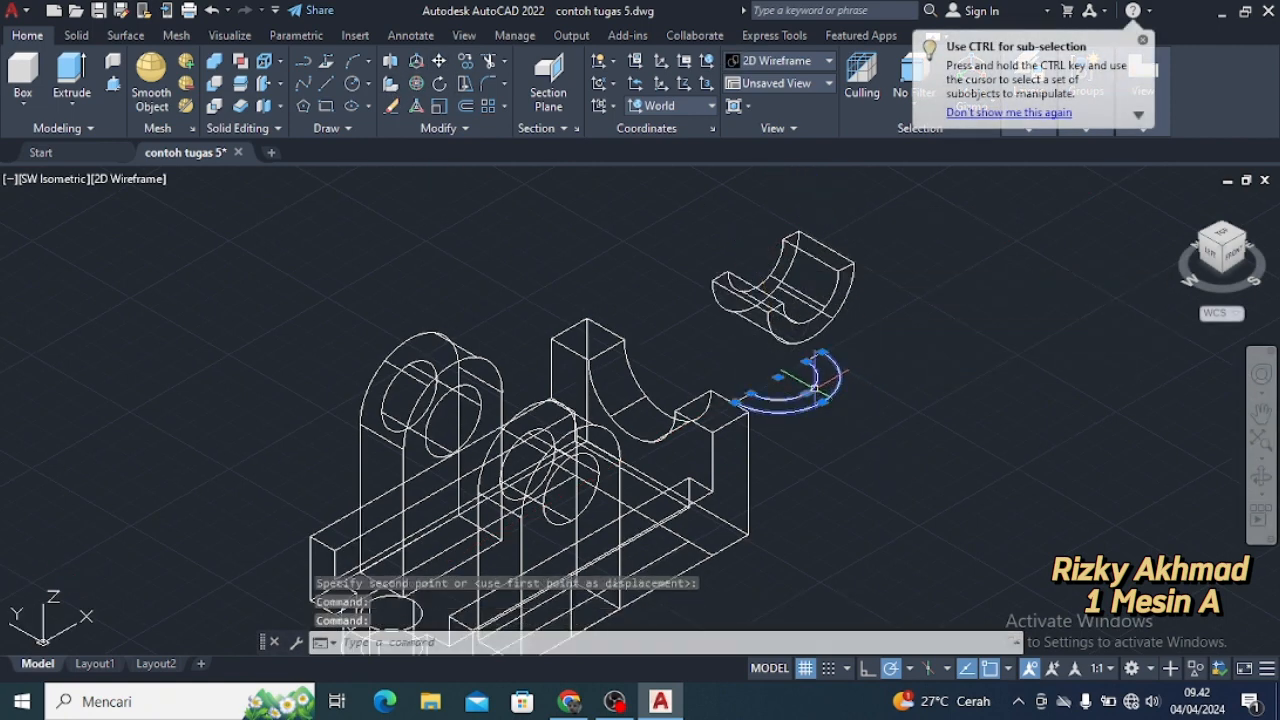
{"action": "left_click", "coordinate": [750, 393]}
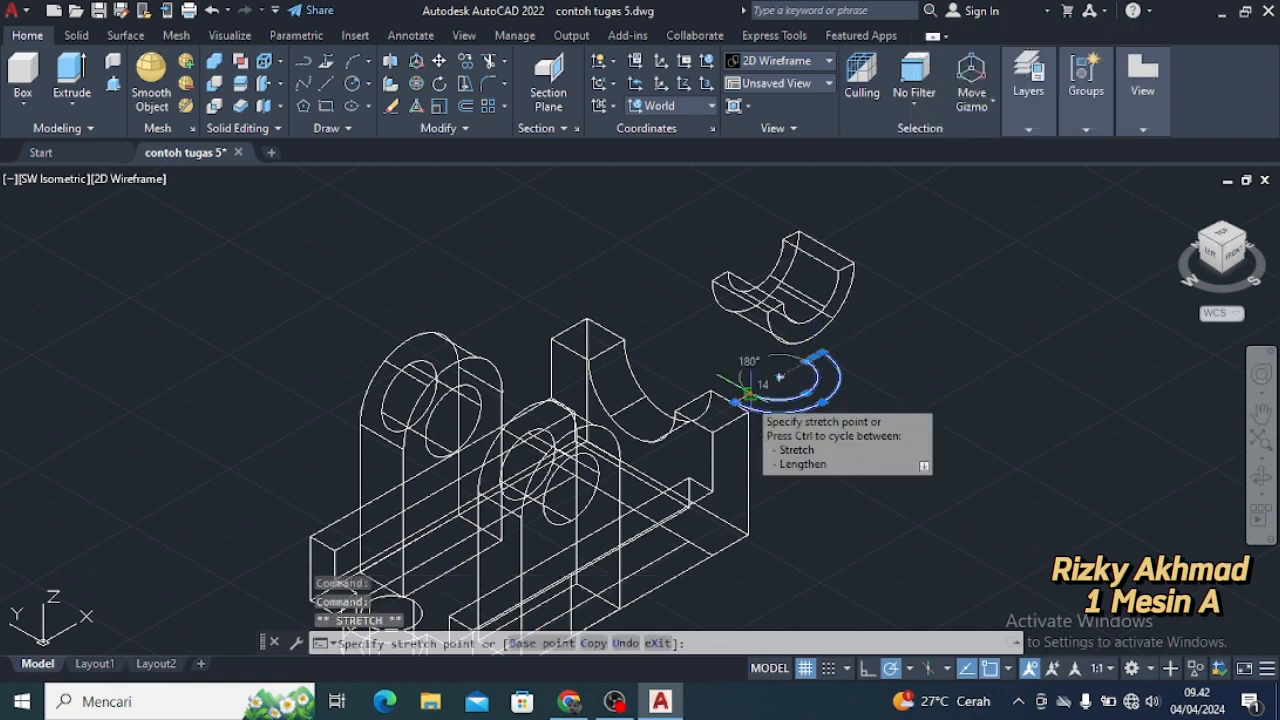
{"action": "key", "text": "Escape"}
{"action": "key", "text": "Escape"}
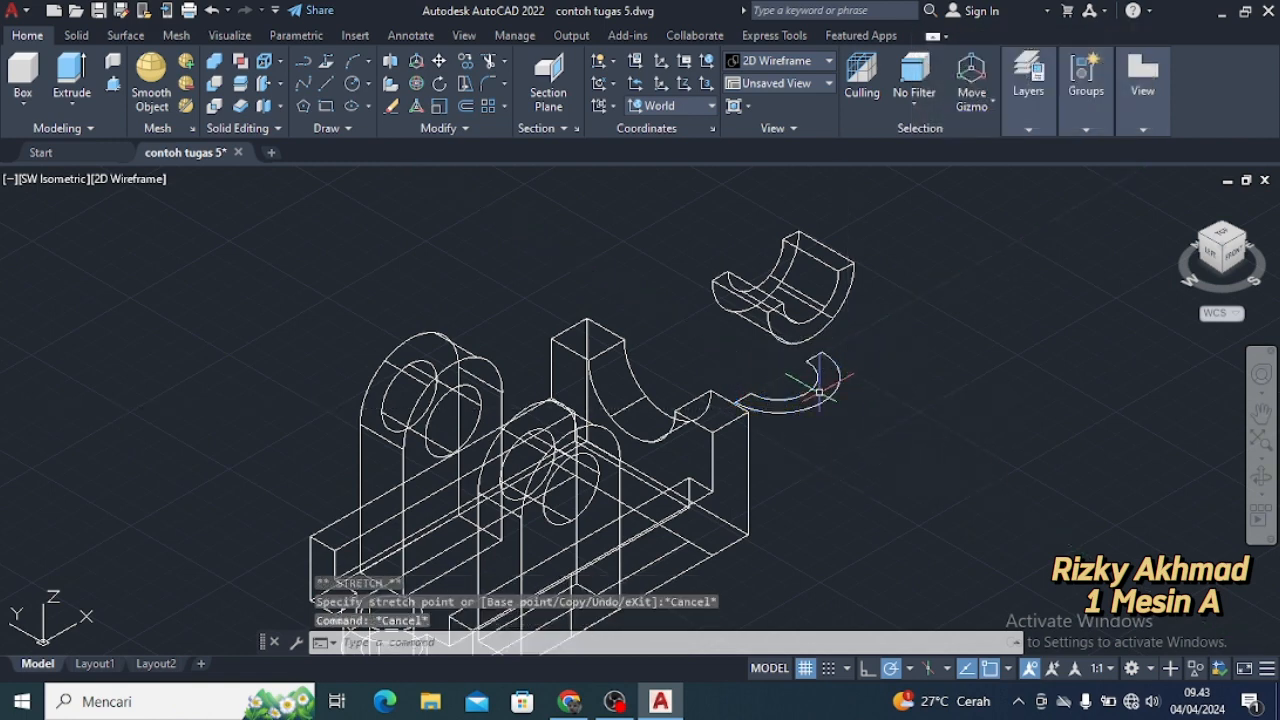
Erase the leftover half-ring profile curves beneath the half-ring solid
{"action": "left_click", "coordinate": [817, 386]}
{"action": "left_click_drag", "start_coordinate": [871, 376], "coordinate": [766, 388]}
{"action": "key", "text": "Delete"}
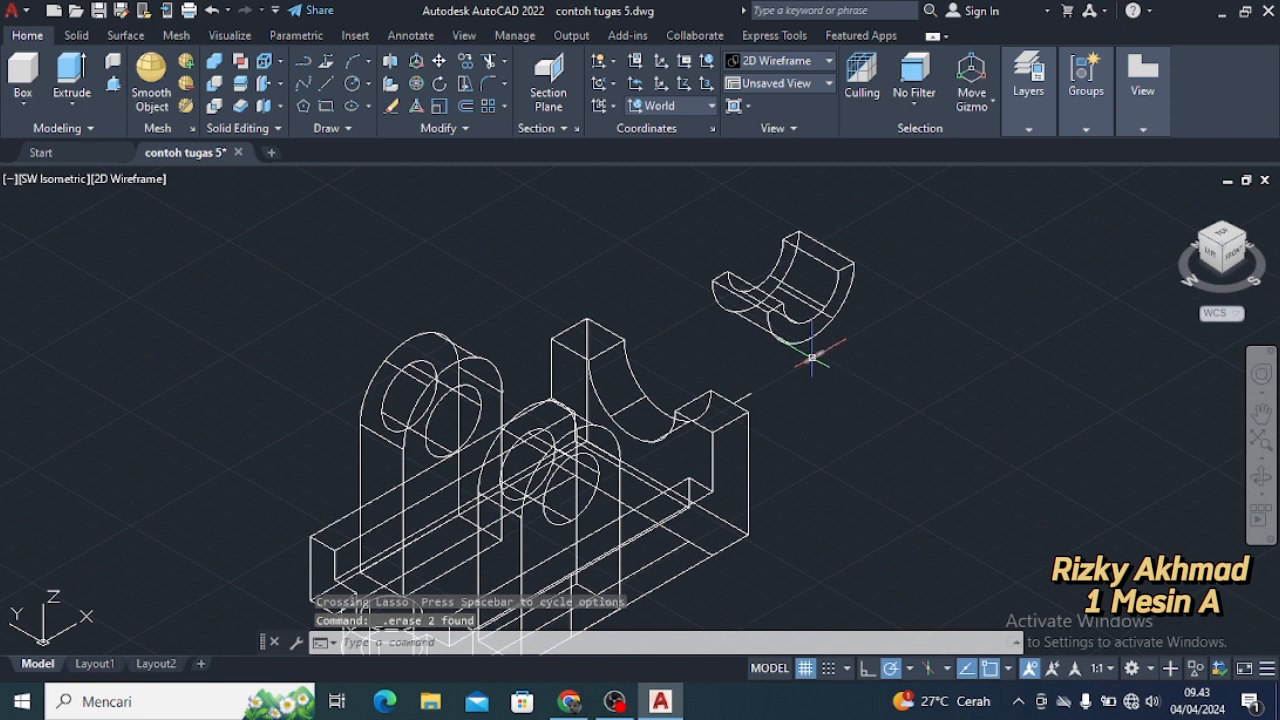
Rotate the half-ring solid in 3D about the Z axis so its axis runs along the bracket's length
{"action": "left_click", "coordinate": [812, 314]}
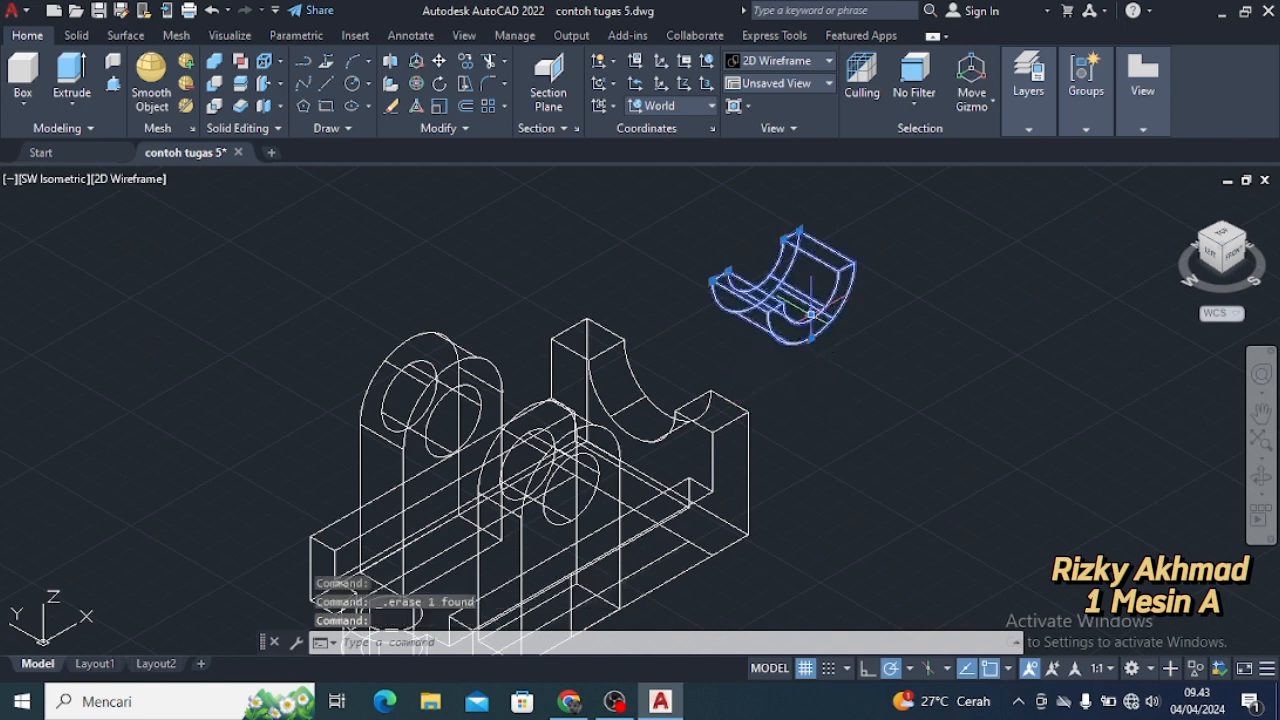
{"action": "left_click", "coordinate": [410, 86]}
{"action": "left_click", "coordinate": [780, 290]}
{"action": "left_click", "coordinate": [790, 328]}
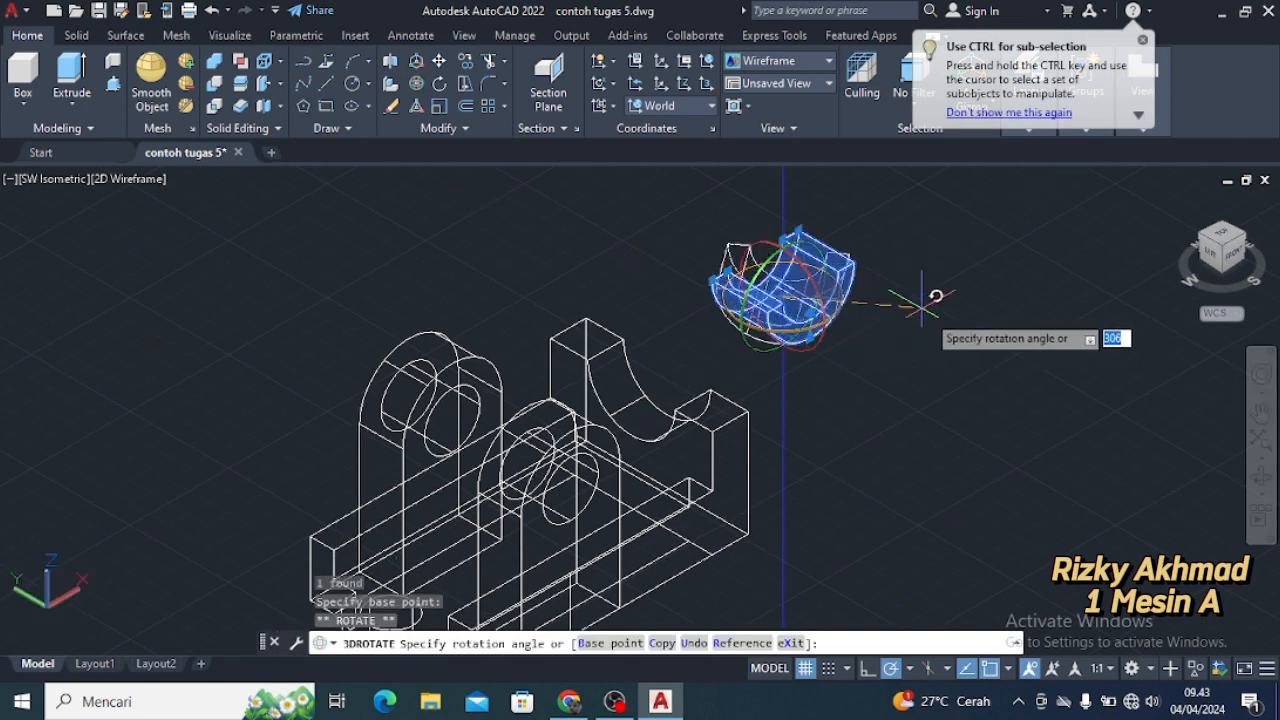
{"action": "left_click", "coordinate": [934, 400]}
{"action": "key", "text": "Escape"}
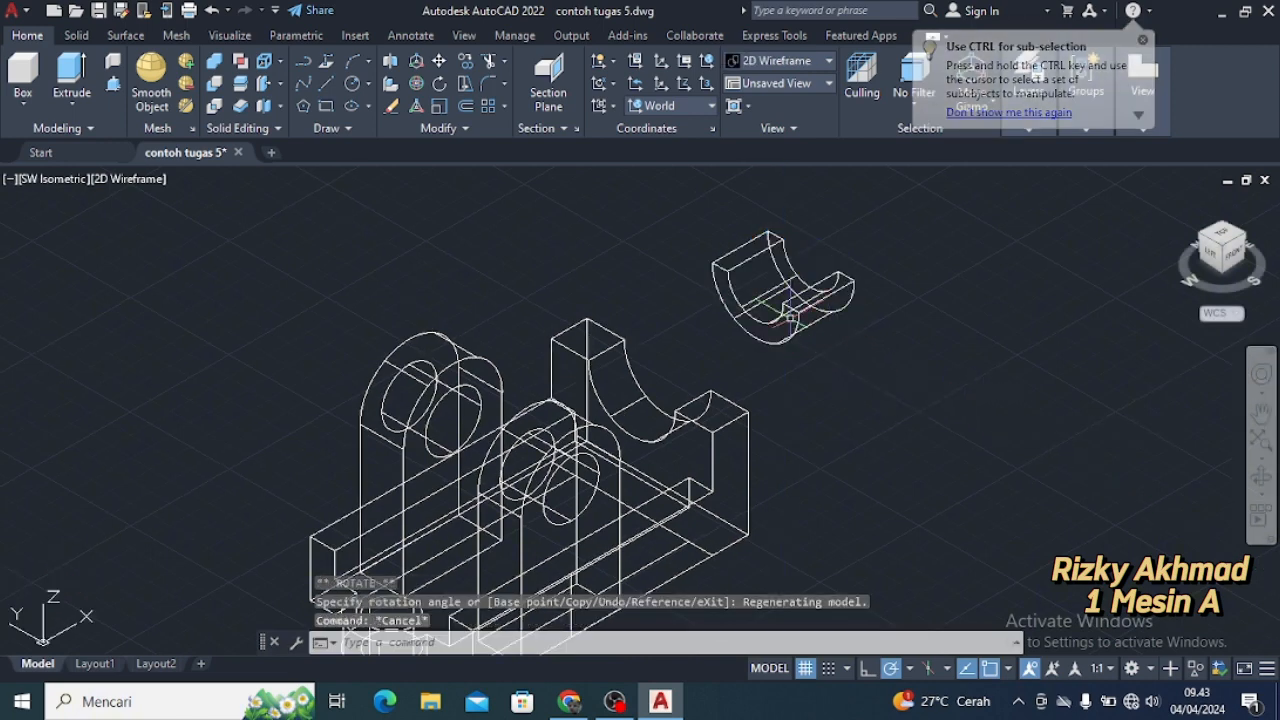
Move the half ring by its centre into the semicircular cutout of the end wall
{"action": "left_click", "coordinate": [786, 317]}
{"action": "left_click", "coordinate": [783, 312]}
{"action": "left_click", "coordinate": [776, 306]}
{"action": "left_click", "coordinate": [438, 61]}
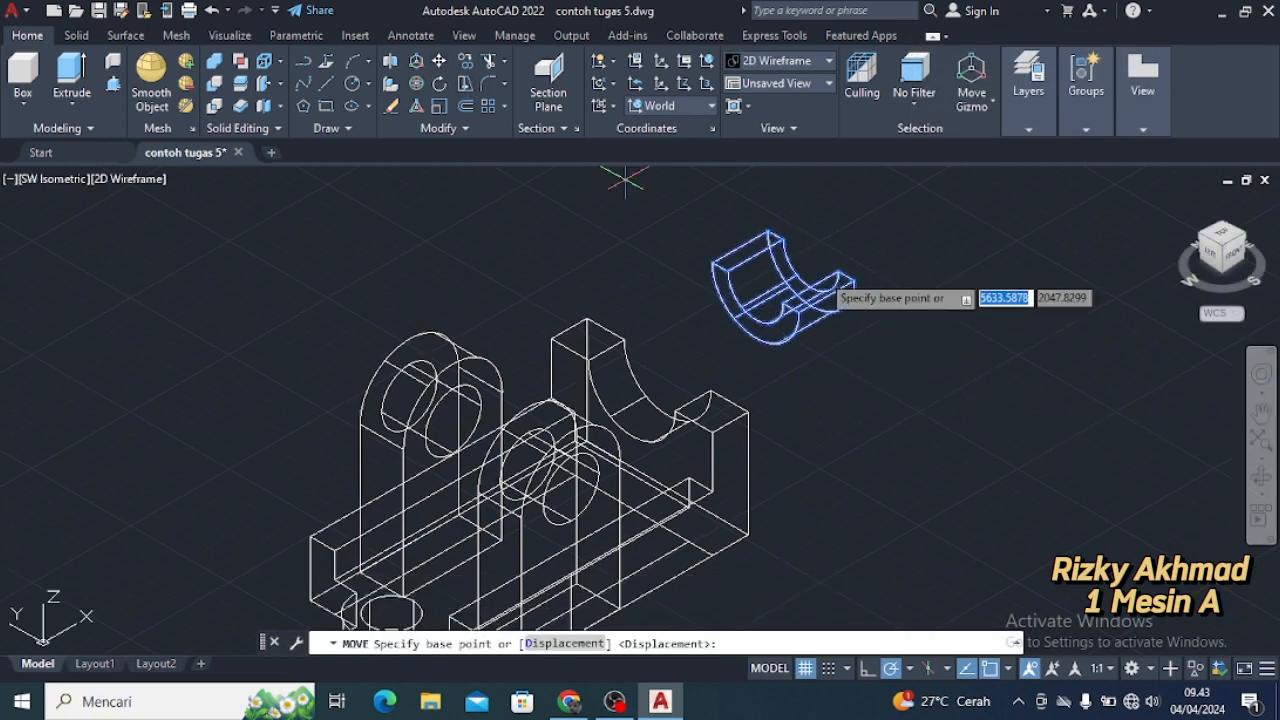
{"action": "left_click", "coordinate": [810, 256]}
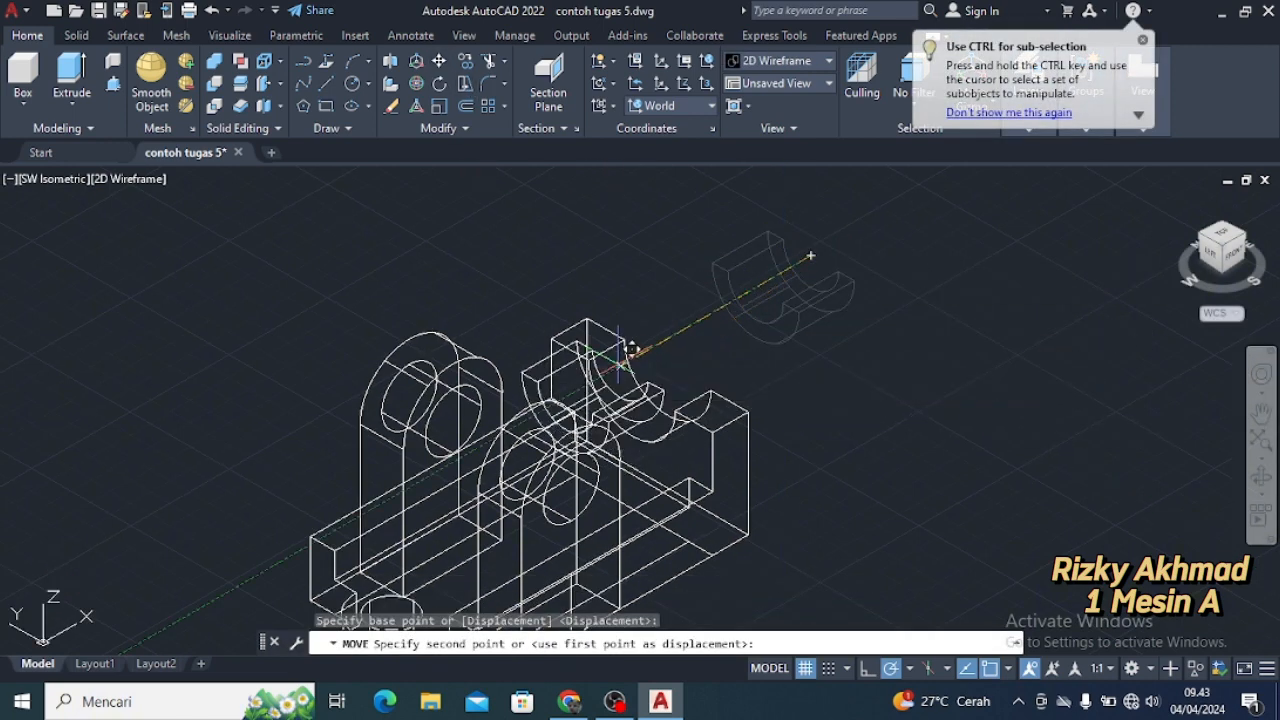
{"action": "left_click", "coordinate": [672, 374]}
Display the bracket in the Conceptual visual style
{"action": "scroll", "coordinate": [866, 325], "scroll_direction": "down", "scroll_amount": 2}
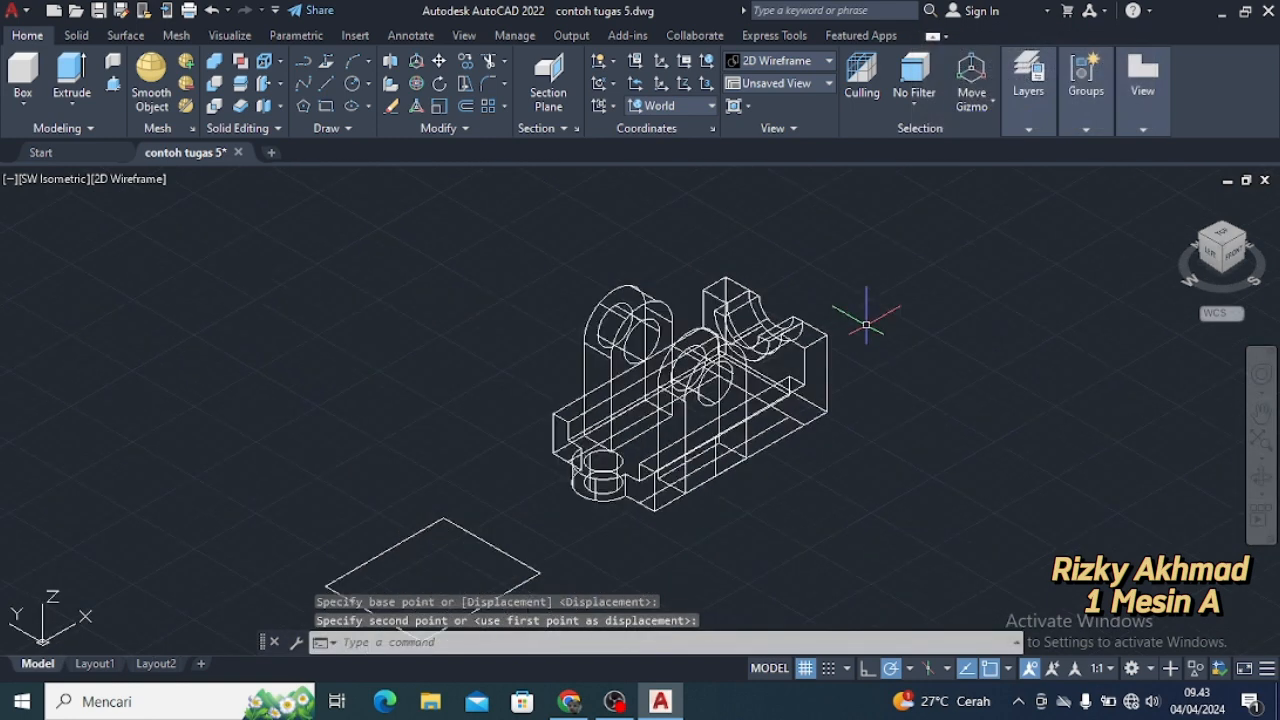
{"action": "middle_click_drag", "start_coordinate": [866, 325], "coordinate": [864, 308]}
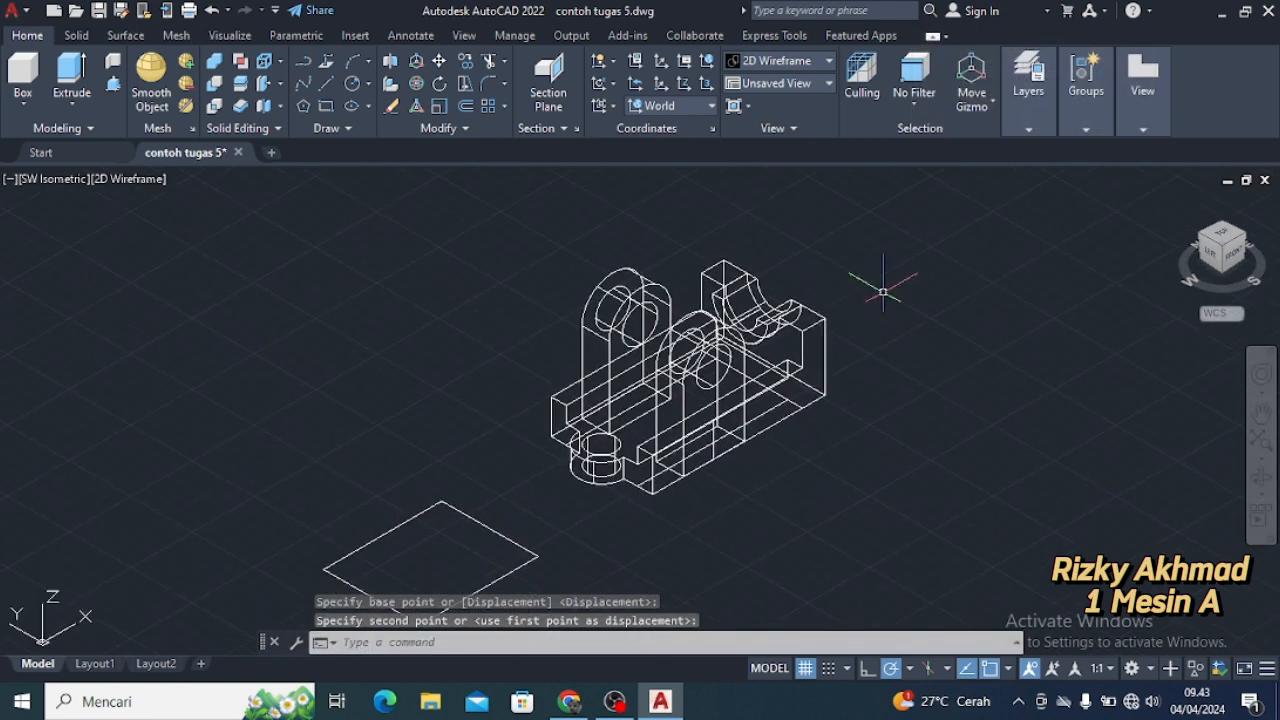
{"action": "left_click", "coordinate": [812, 61]}
{"action": "left_click", "coordinate": [866, 126]}
{"action": "scroll", "coordinate": [772, 350], "scroll_direction": "up", "scroll_amount": 2}
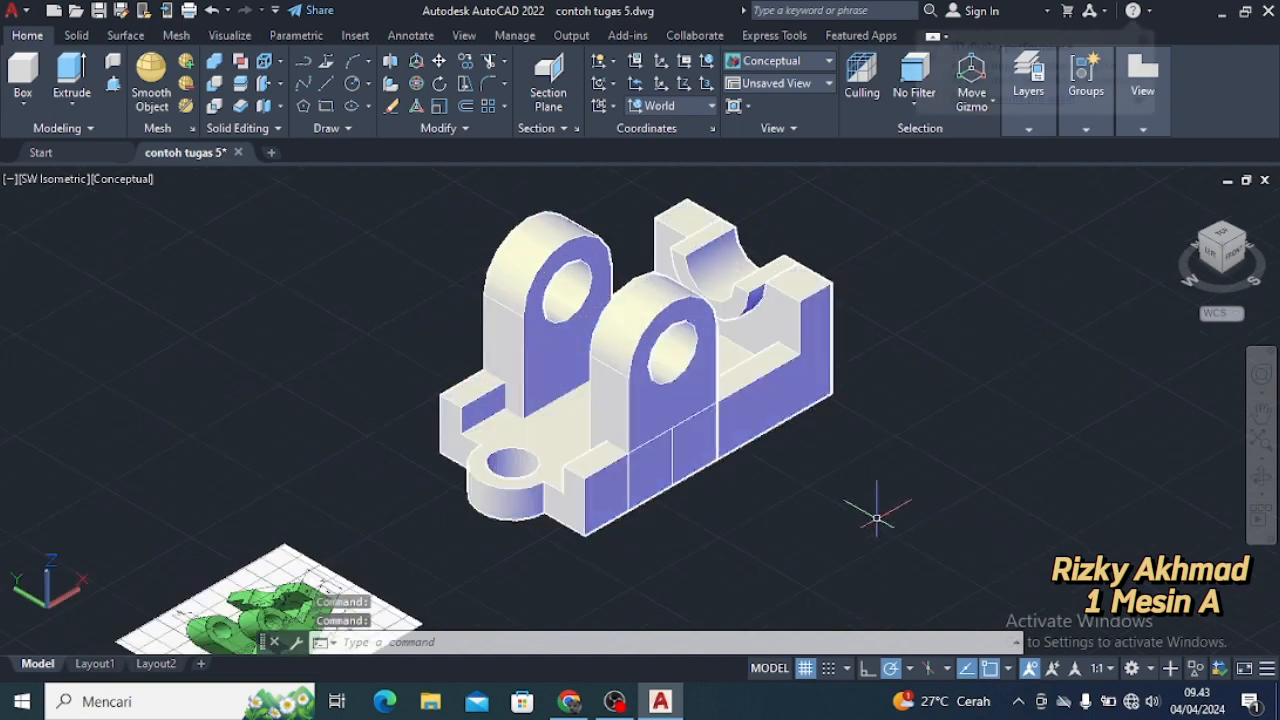
Set the color of the bracket's base solid to Green
{"action": "left_click", "coordinate": [772, 350]}
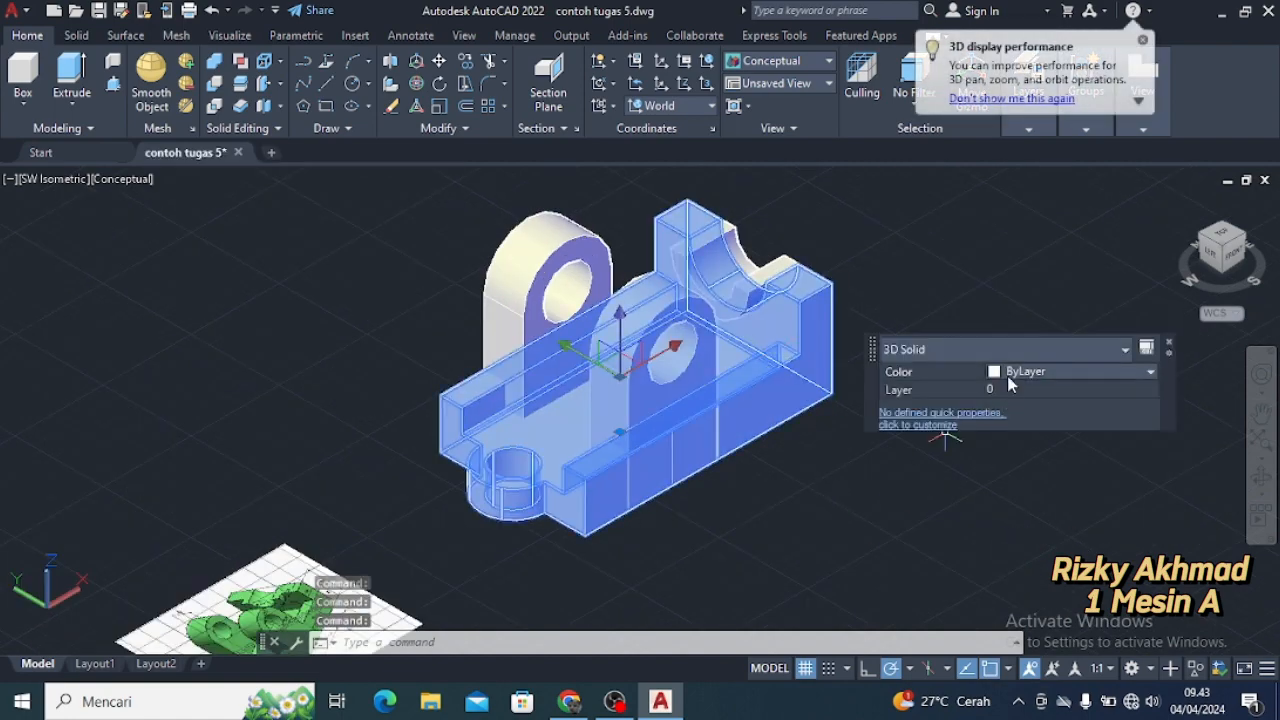
{"action": "left_click", "coordinate": [1153, 379]}
{"action": "left_click", "coordinate": [1018, 443]}
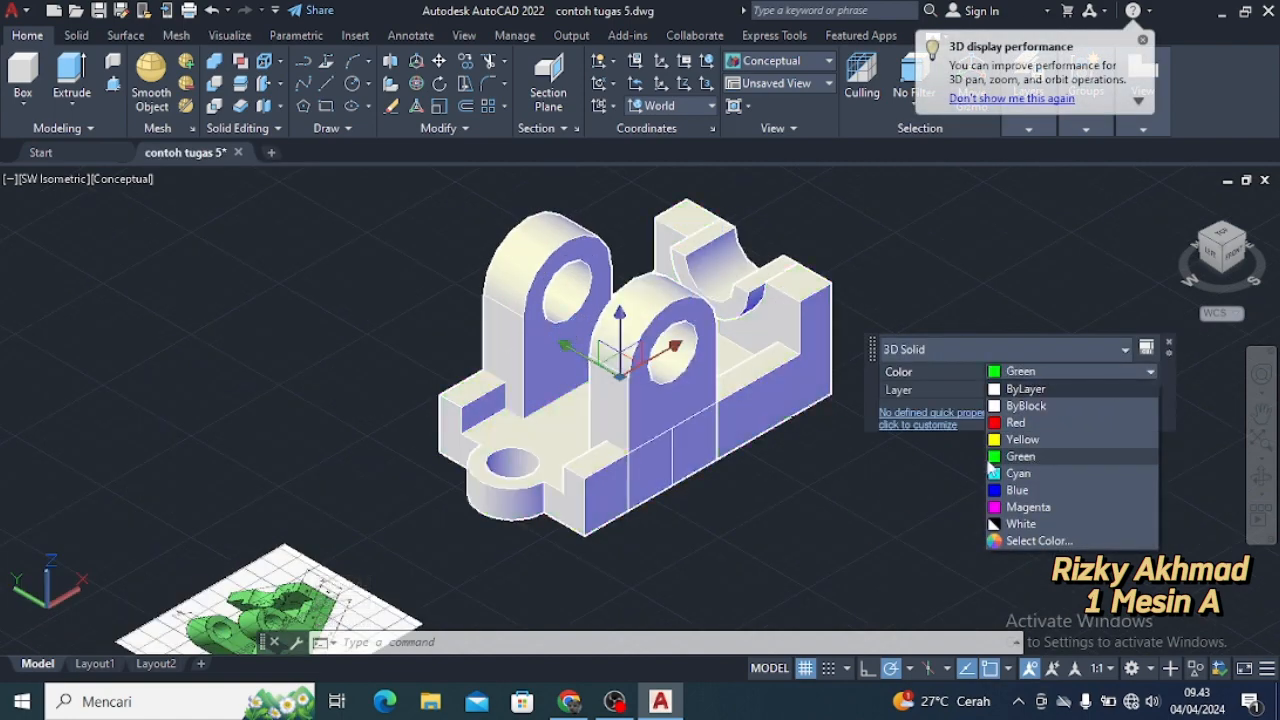
{"action": "scroll", "coordinate": [1042, 445], "scroll_direction": "down", "scroll_amount": 3}
{"action": "key", "text": "Escape"}
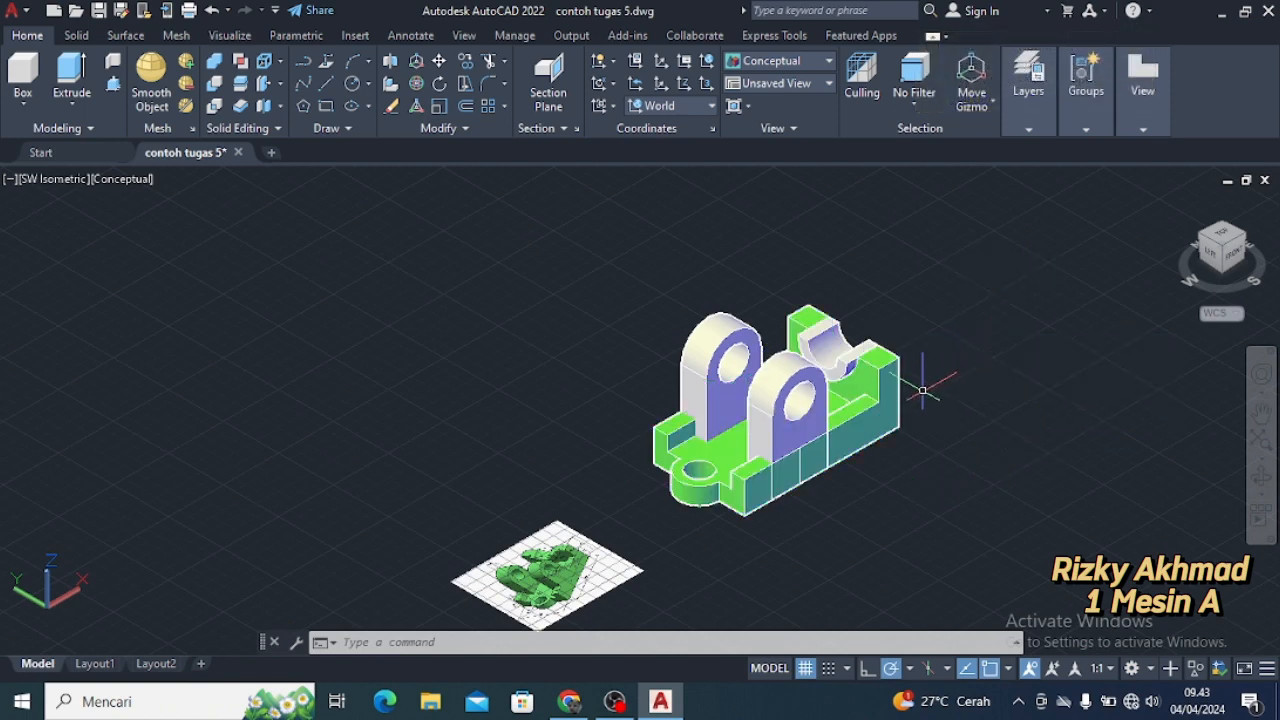
Union the base body, both upright lugs and the half ring into one solid
{"action": "key", "text": "ctrl+z"}
{"action": "left_click", "coordinate": [700, 232]}
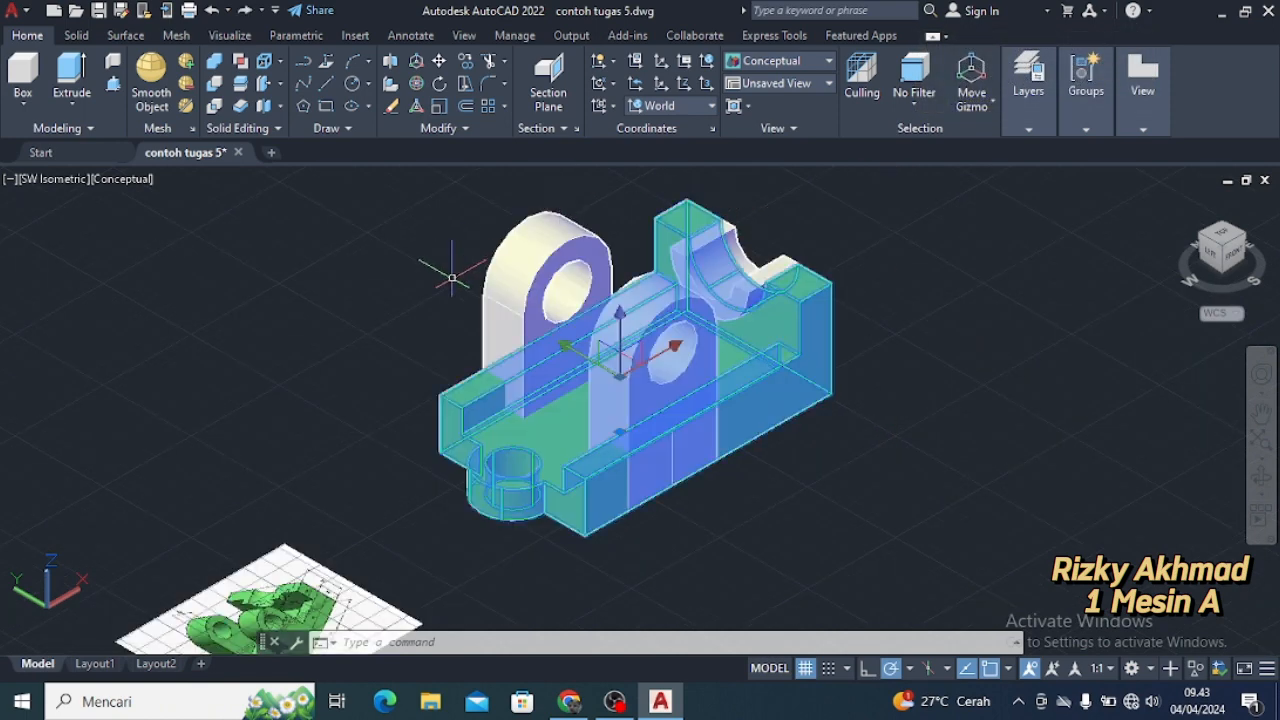
{"action": "left_click", "coordinate": [520, 270]}
{"action": "left_click", "coordinate": [774, 273]}
{"action": "type", "text": "UNI"}
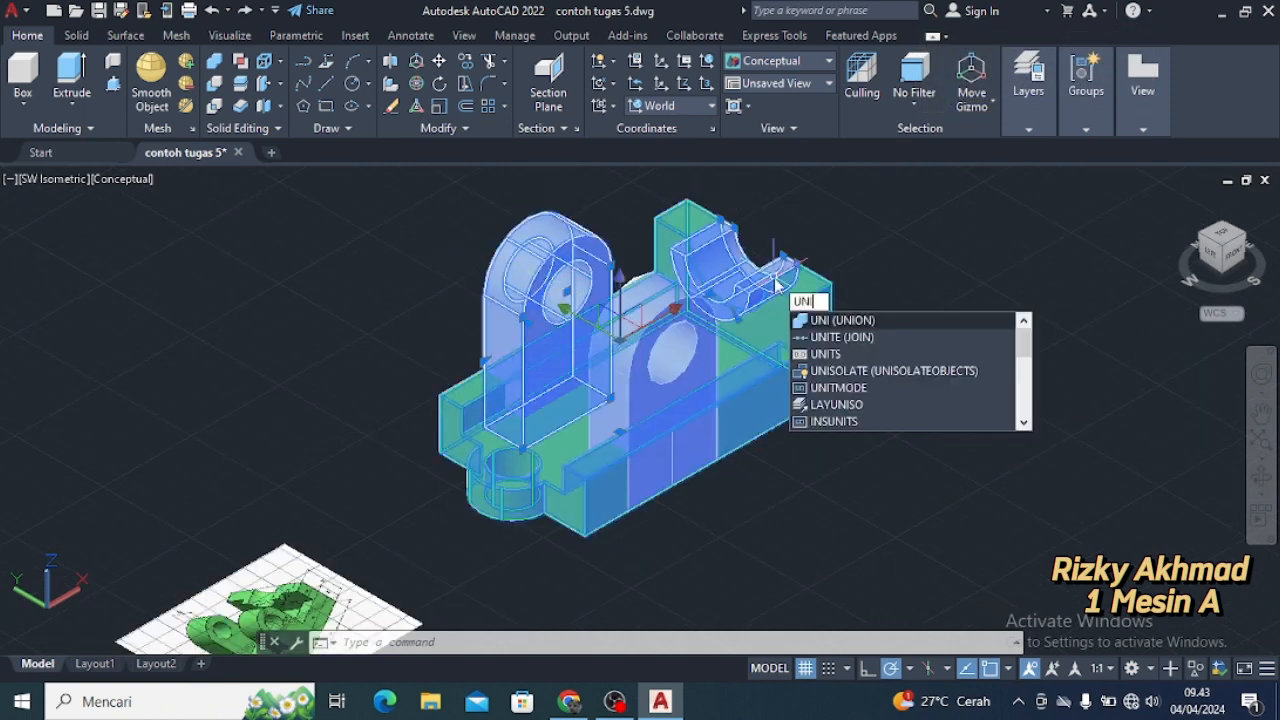
{"action": "key", "text": "Return"}
{"action": "left_click", "coordinate": [592, 308]}
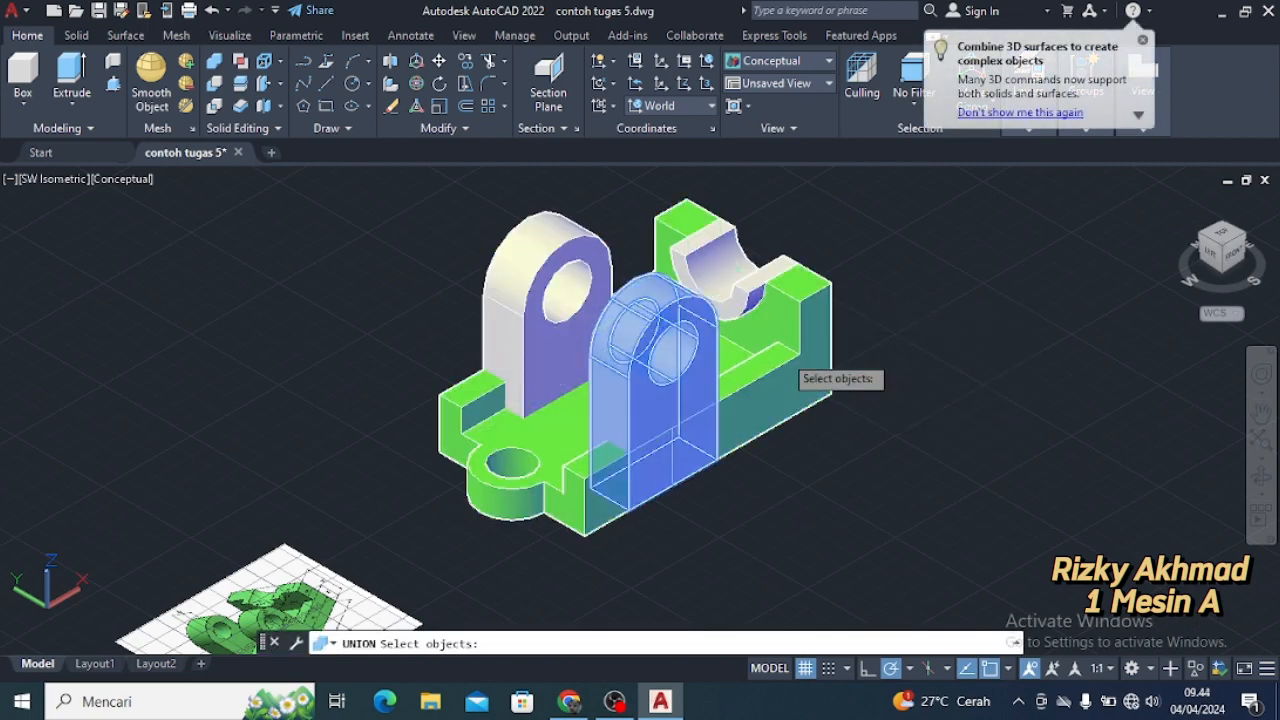
{"action": "left_click", "coordinate": [780, 350]}
{"action": "left_click", "coordinate": [568, 262]}
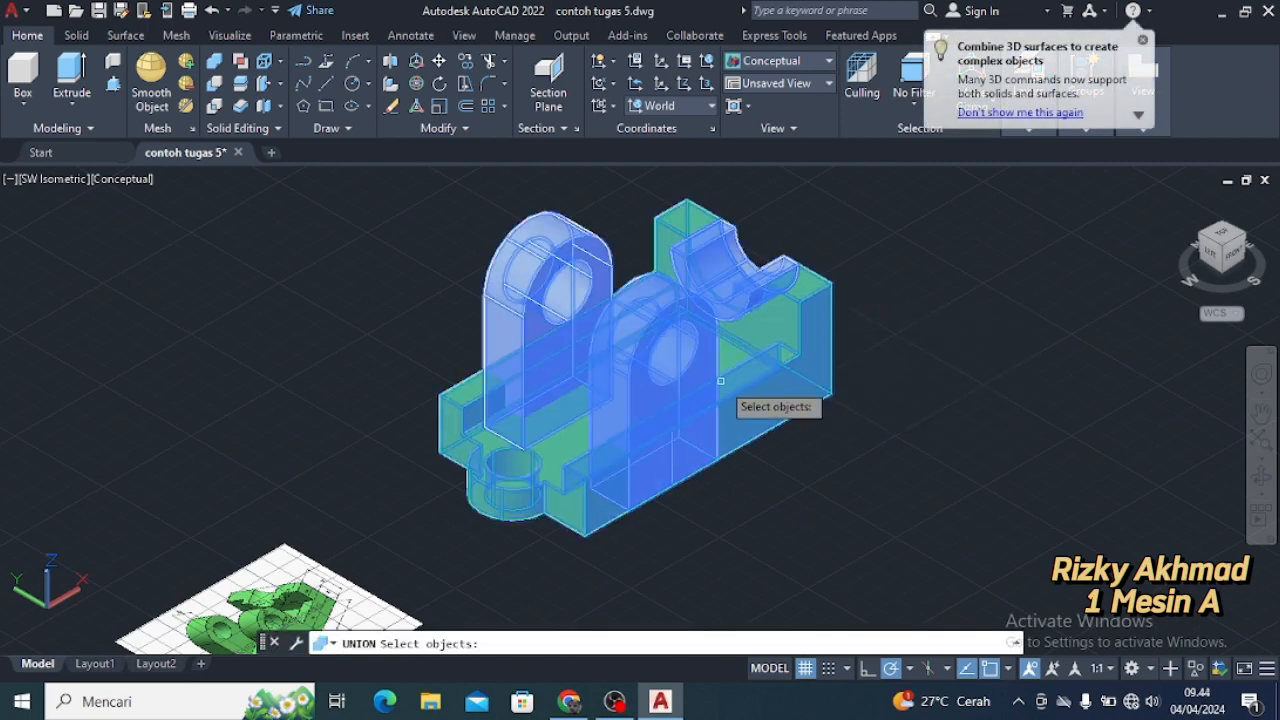
{"action": "key", "text": "Return"}
Set the color of the whole united bracket solid to Green
{"action": "left_click", "coordinate": [696, 361]}
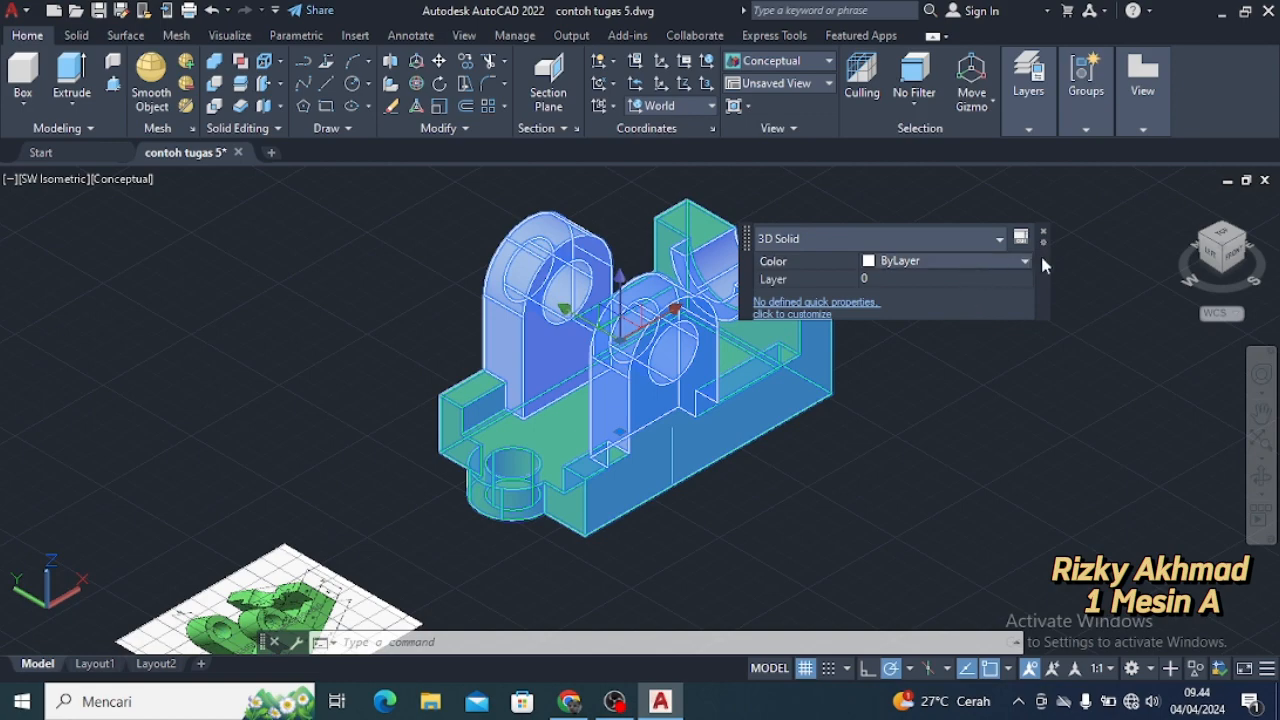
{"action": "left_click", "coordinate": [1025, 261]}
{"action": "left_click", "coordinate": [895, 345]}
{"action": "left_click", "coordinate": [920, 261]}
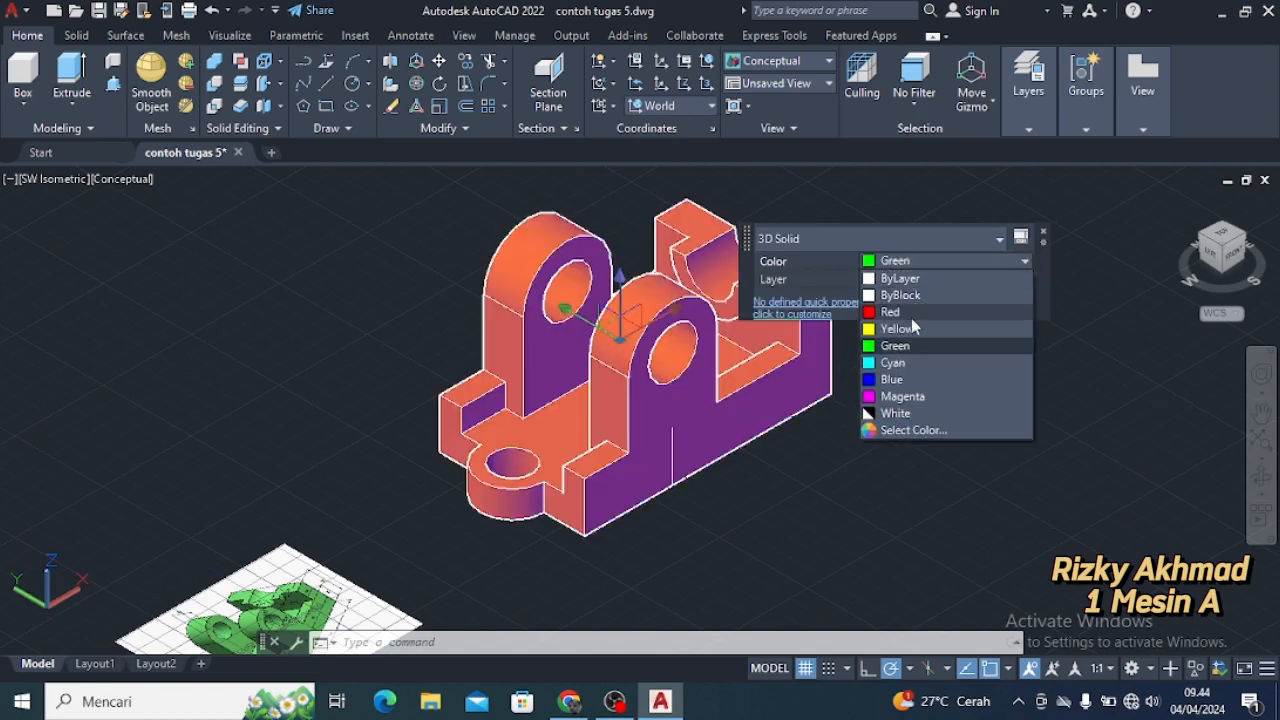
{"action": "left_click", "coordinate": [911, 346]}
{"action": "key", "text": "Escape"}
{"action": "scroll", "coordinate": [886, 410], "scroll_direction": "down", "scroll_amount": 3}
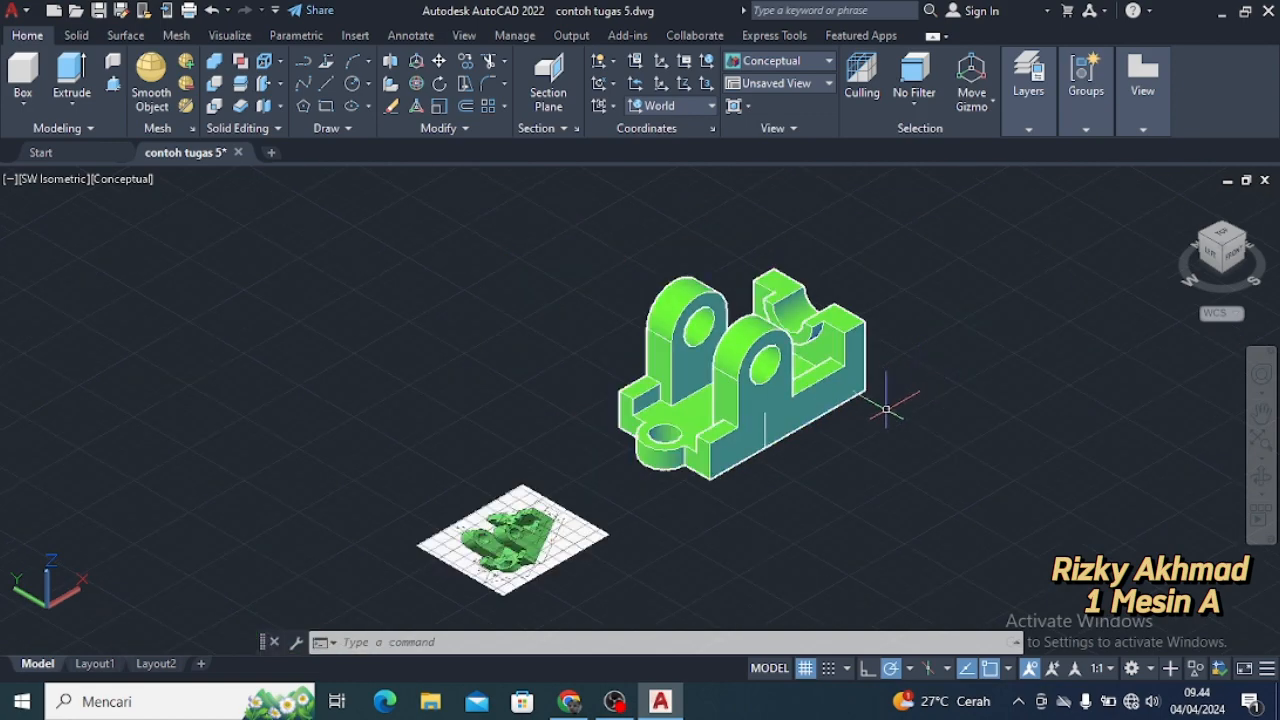
{"action": "left_click", "coordinate": [606, 705]}
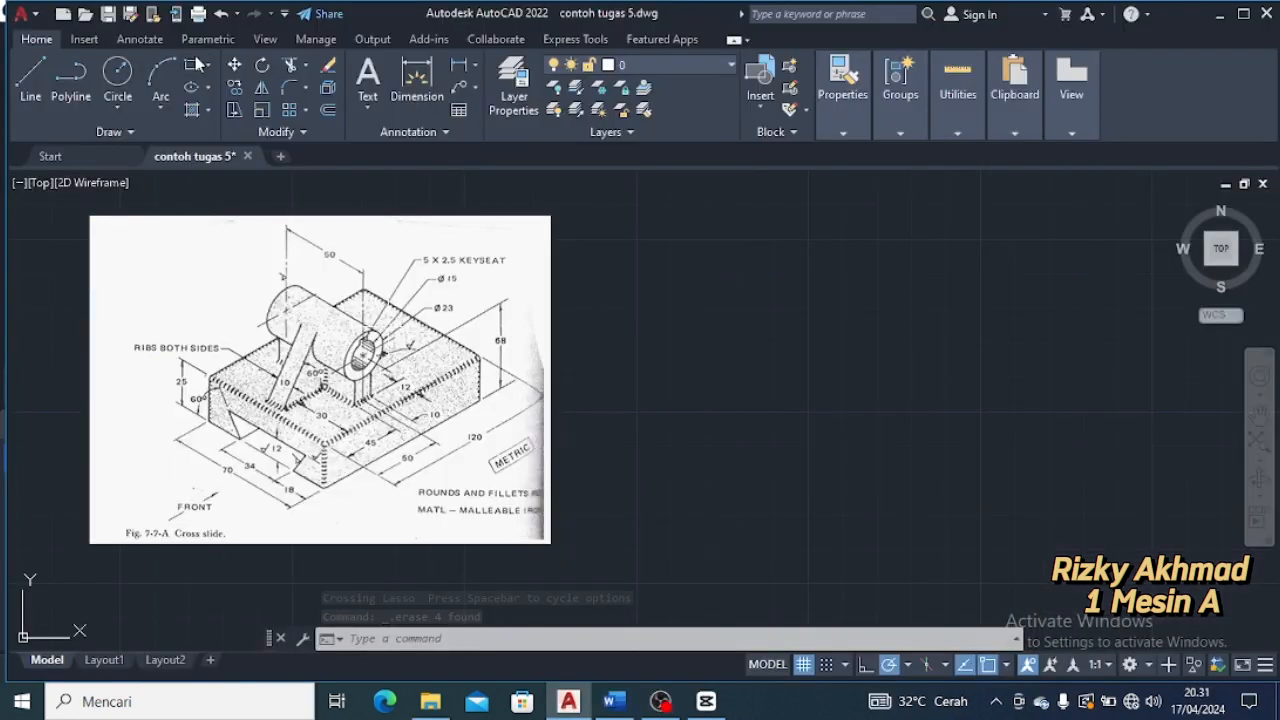
Draw a rectangle 70 wide and 25 high in the empty space beside the Cross slide reference image
{"action": "left_click", "coordinate": [193, 65]}
{"action": "left_click", "coordinate": [813, 337]}
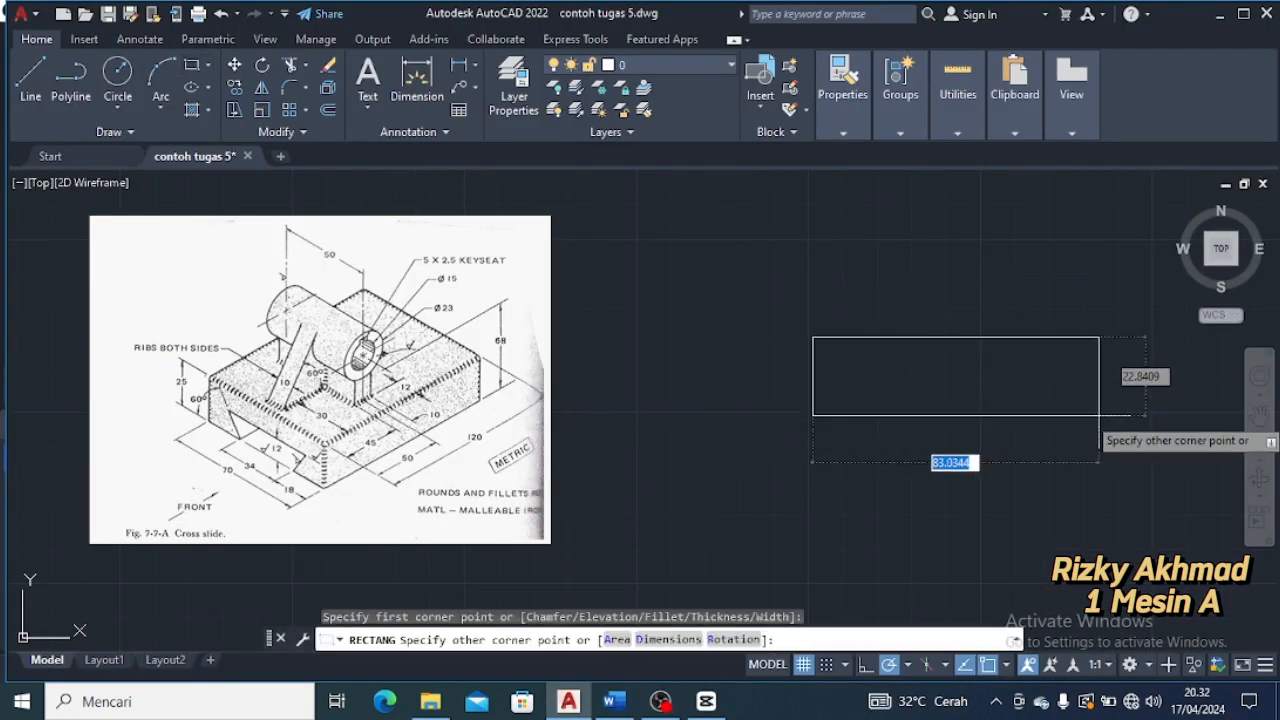
{"action": "type", "text": "70"}
{"action": "key", "text": "Tab"}
{"action": "type", "text": "25"}
{"action": "key", "text": "Return"}
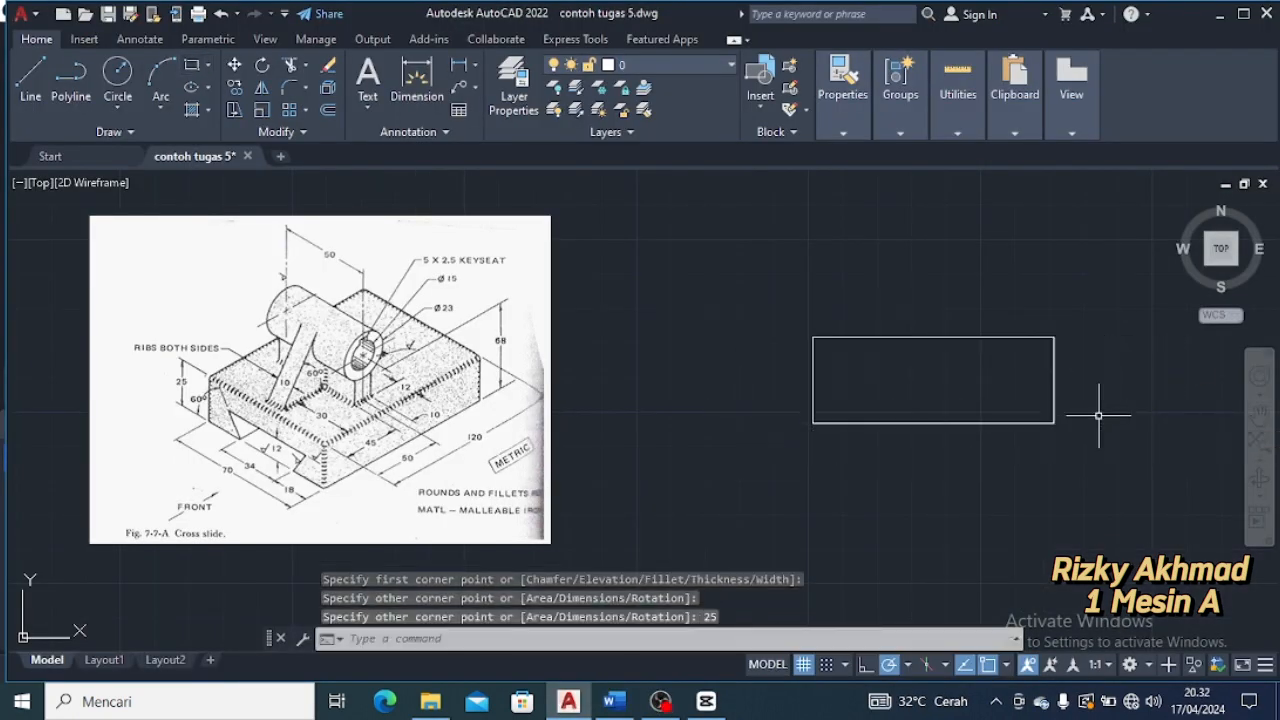
Draw a line at 60 degrees, starting on the rectangle's lower edge 18 from its lower right corner and running past the upper edge
{"action": "left_click", "coordinate": [40, 85]}
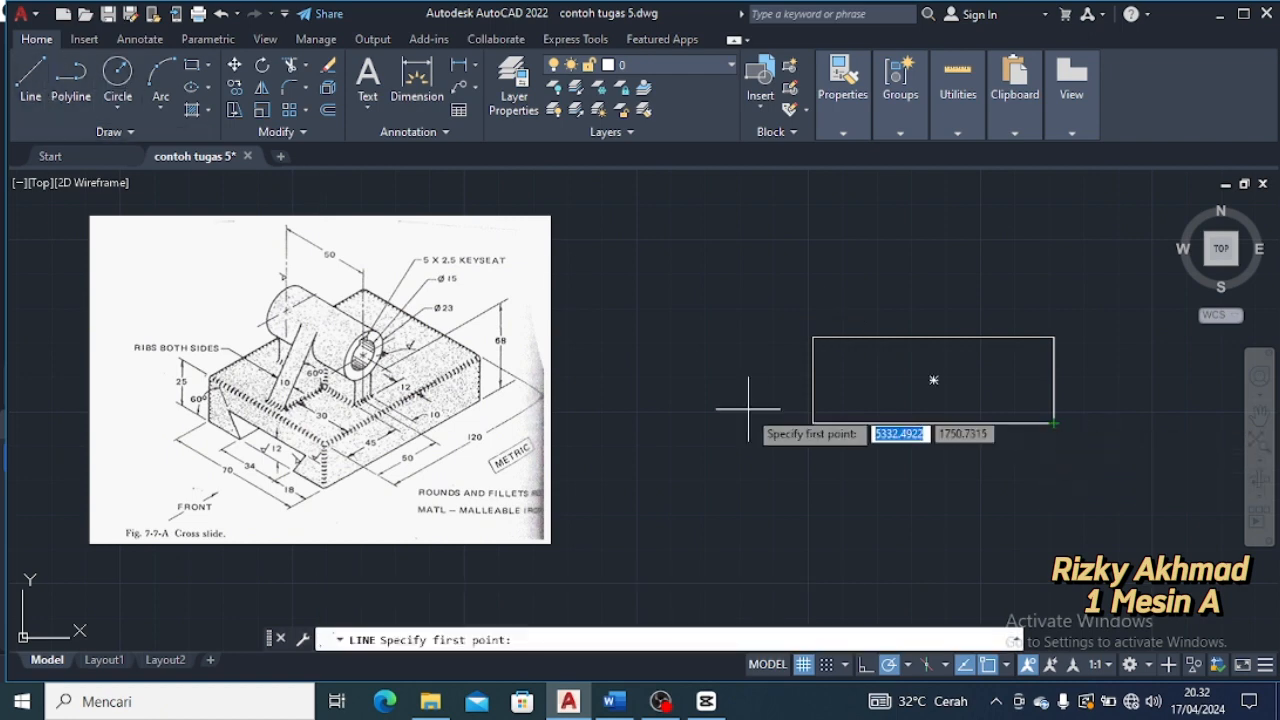
{"action": "key", "text": "Return"}
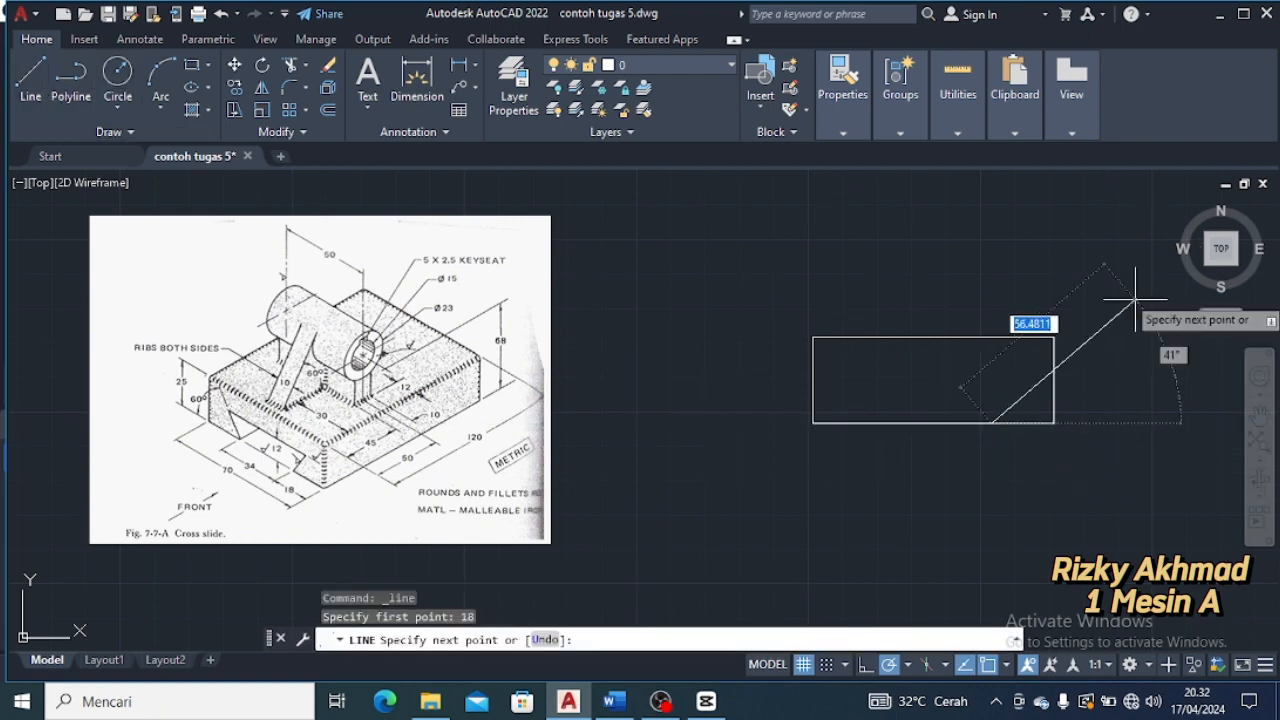
{"action": "type", "text": "60"}
{"action": "key", "text": "Return"}
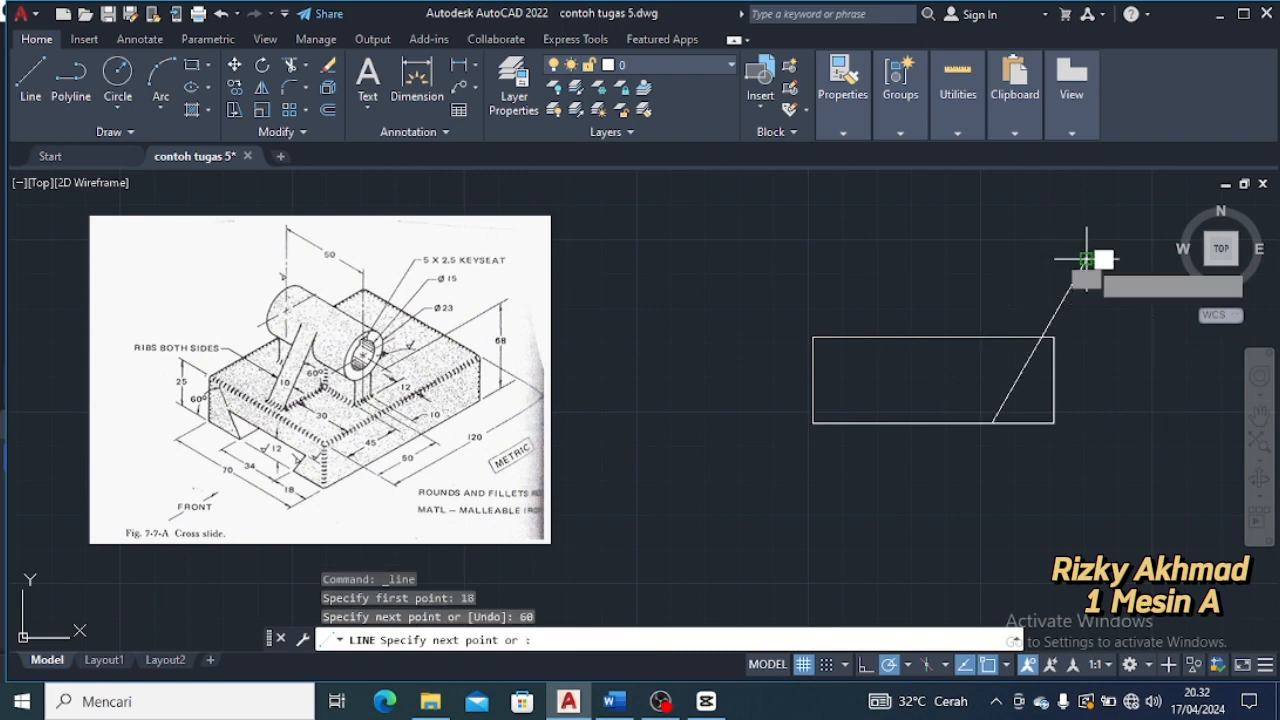
{"action": "key", "text": "Escape"}
Draw a horizontal line across the rectangle, 12 above its lower edge
{"action": "left_click", "coordinate": [41, 97]}
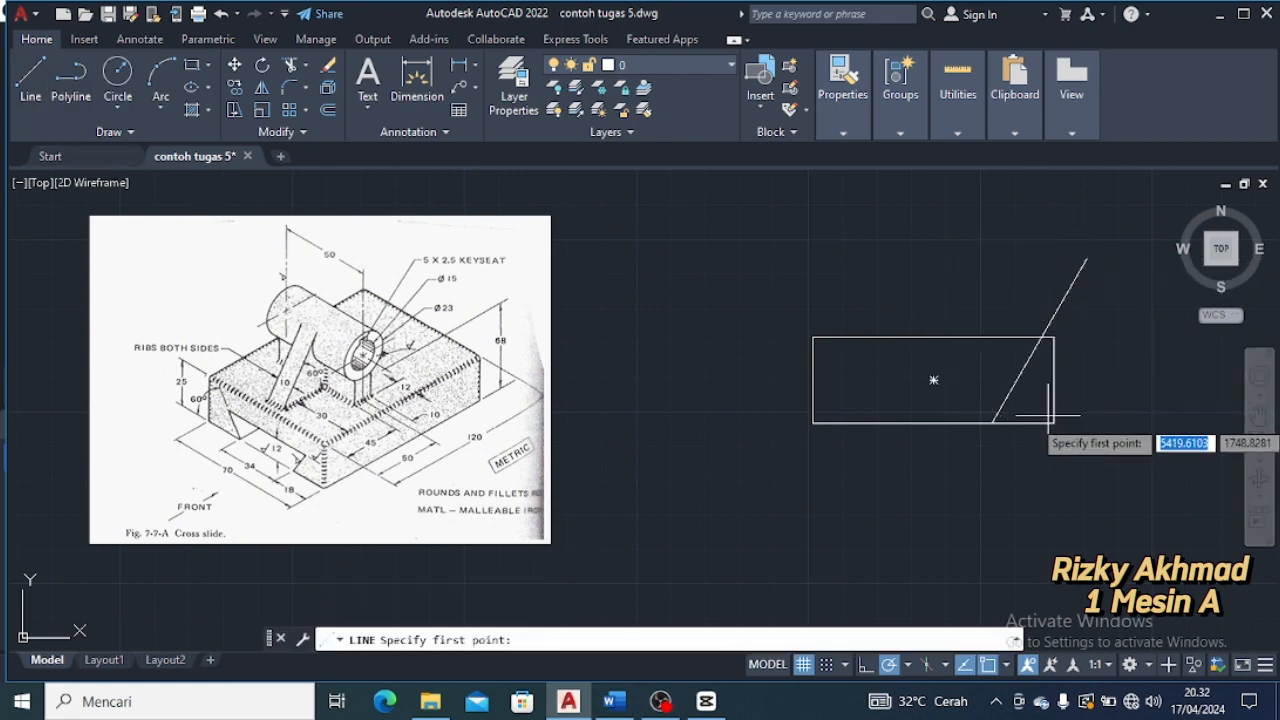
{"action": "type", "text": "12"}
{"action": "key", "text": "Return"}
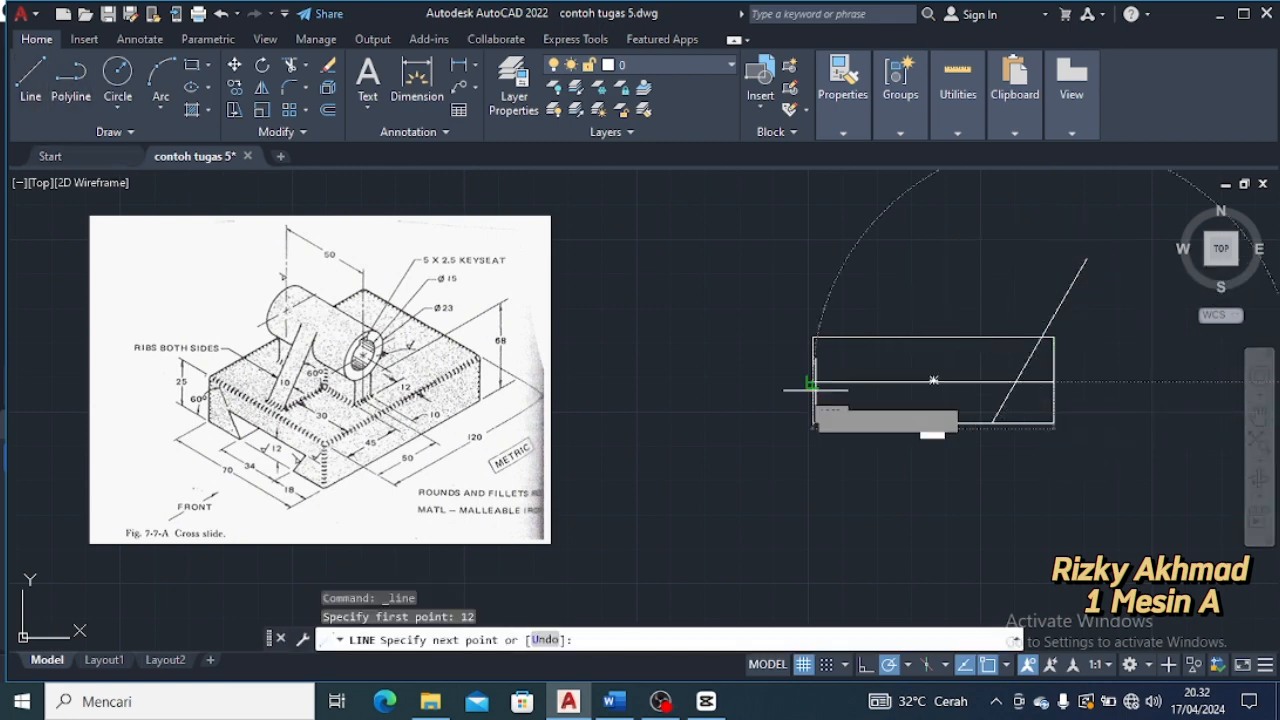
{"action": "key", "text": "Escape"}
Mirror the slanted line about the rectangle's vertical centreline, keeping the original
{"action": "left_click", "coordinate": [1013, 385]}
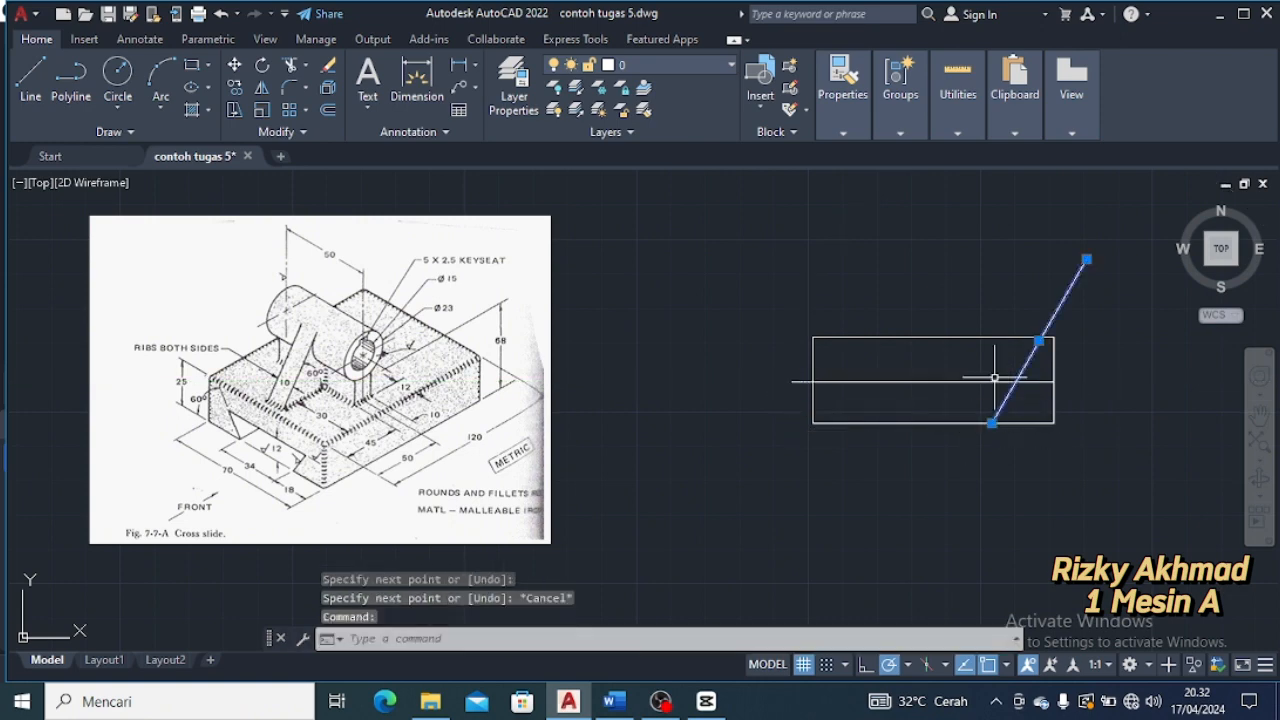
{"action": "type", "text": "mi"}
{"action": "key", "text": "Return"}
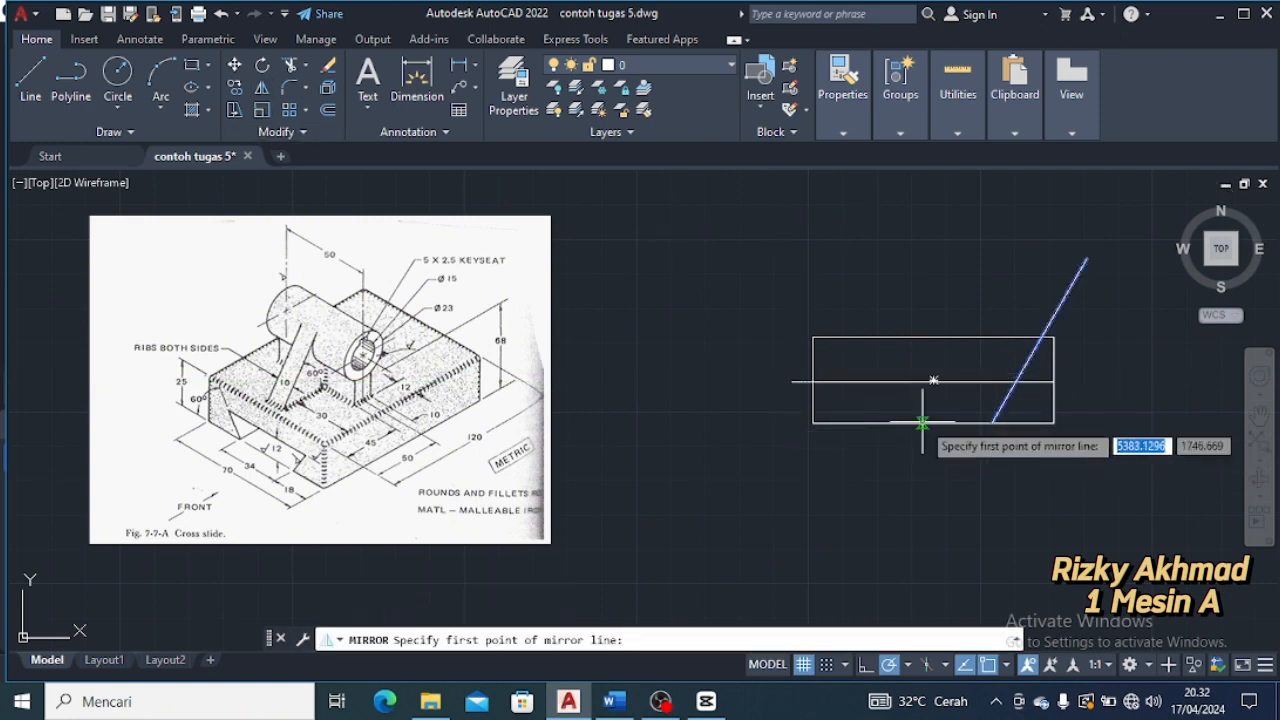
{"action": "left_click", "coordinate": [933, 422]}
{"action": "left_click", "coordinate": [929, 522]}
{"action": "key", "text": "Return"}
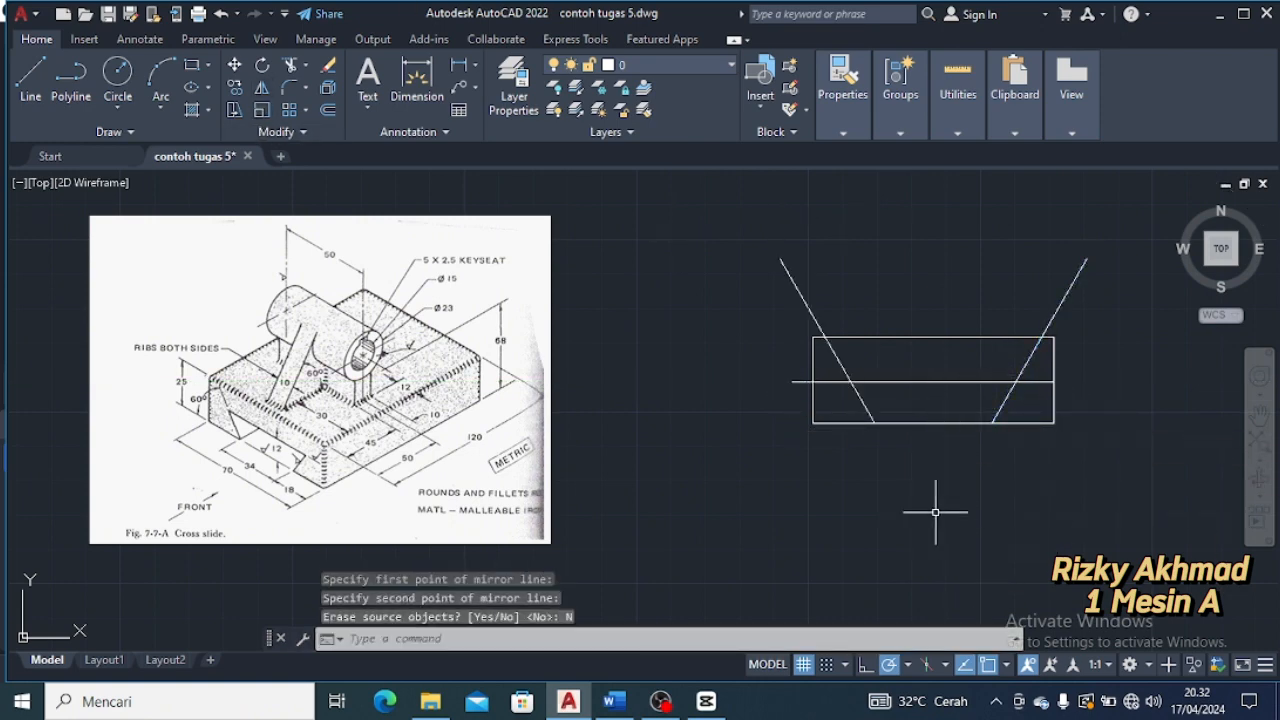
Trim the slanted, horizontal and lower-edge segments so the rectangle has an open dovetail slot in its underside
{"action": "left_click", "coordinate": [800, 381]}
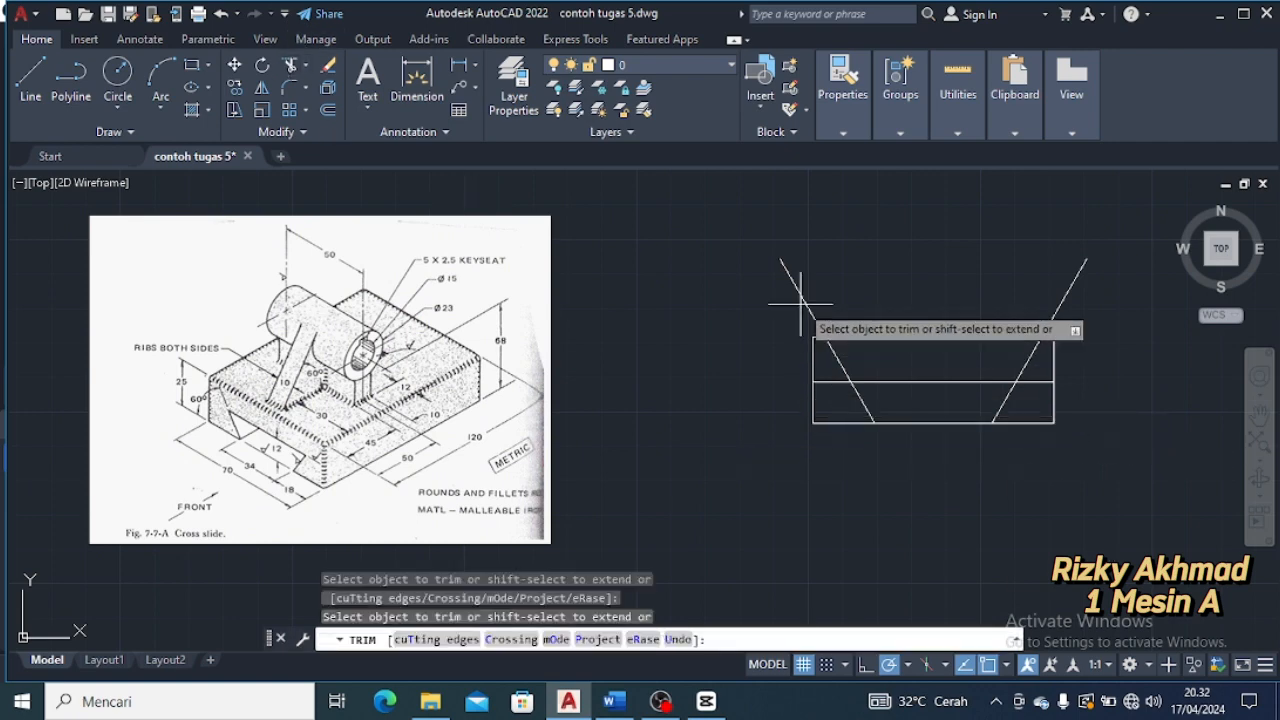
{"action": "left_click_drag", "start_coordinate": [800, 303], "coordinate": [842, 294]}
{"action": "left_click", "coordinate": [838, 360]}
{"action": "left_click", "coordinate": [830, 381]}
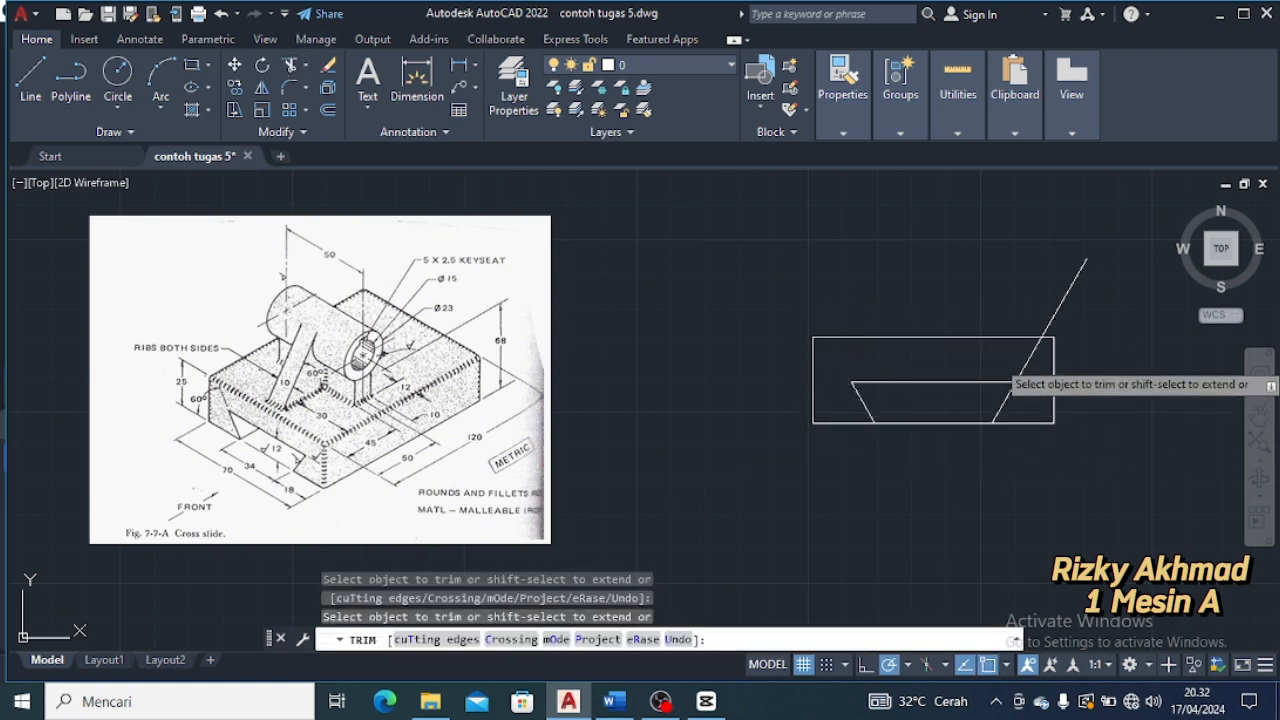
{"action": "left_click", "coordinate": [1030, 358]}
{"action": "left_click", "coordinate": [1064, 302]}
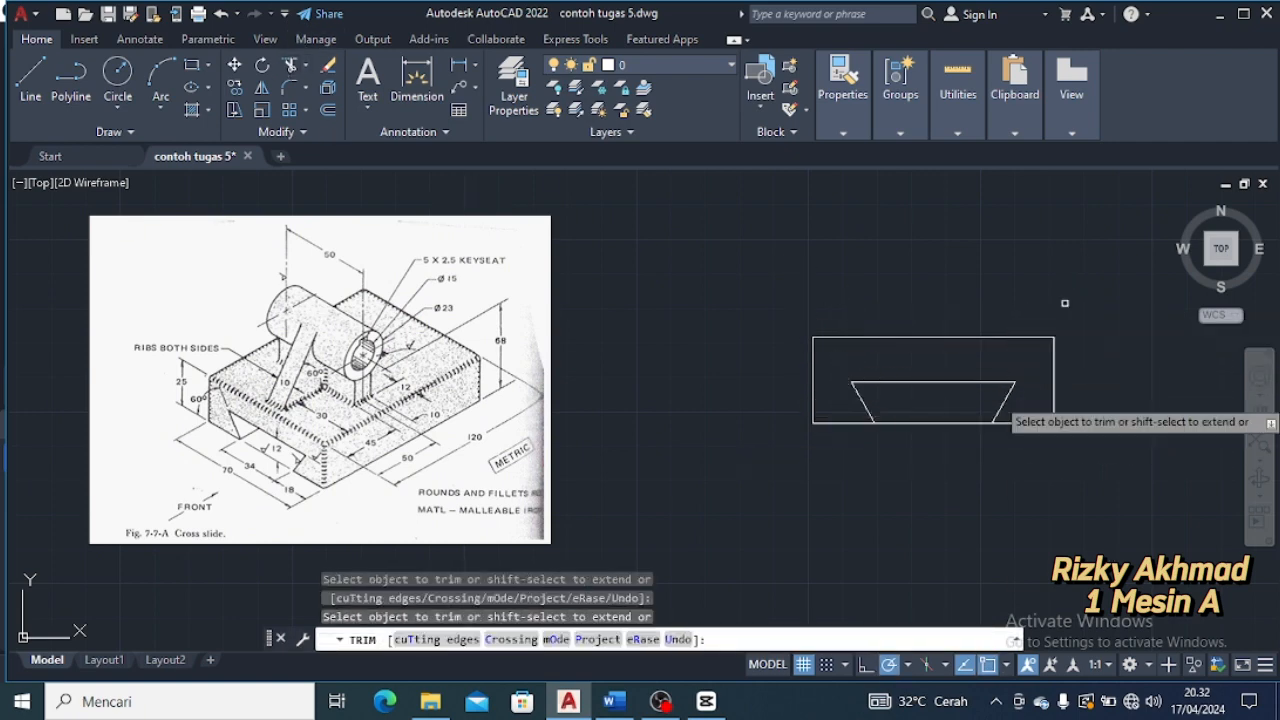
{"action": "left_click", "coordinate": [942, 420]}
{"action": "key", "text": "Escape"}
Draw a circle of diameter 15 in the empty space to the right of the dovetail profile
{"action": "middle_click_drag", "start_coordinate": [550, 325], "coordinate": [320, 328]}
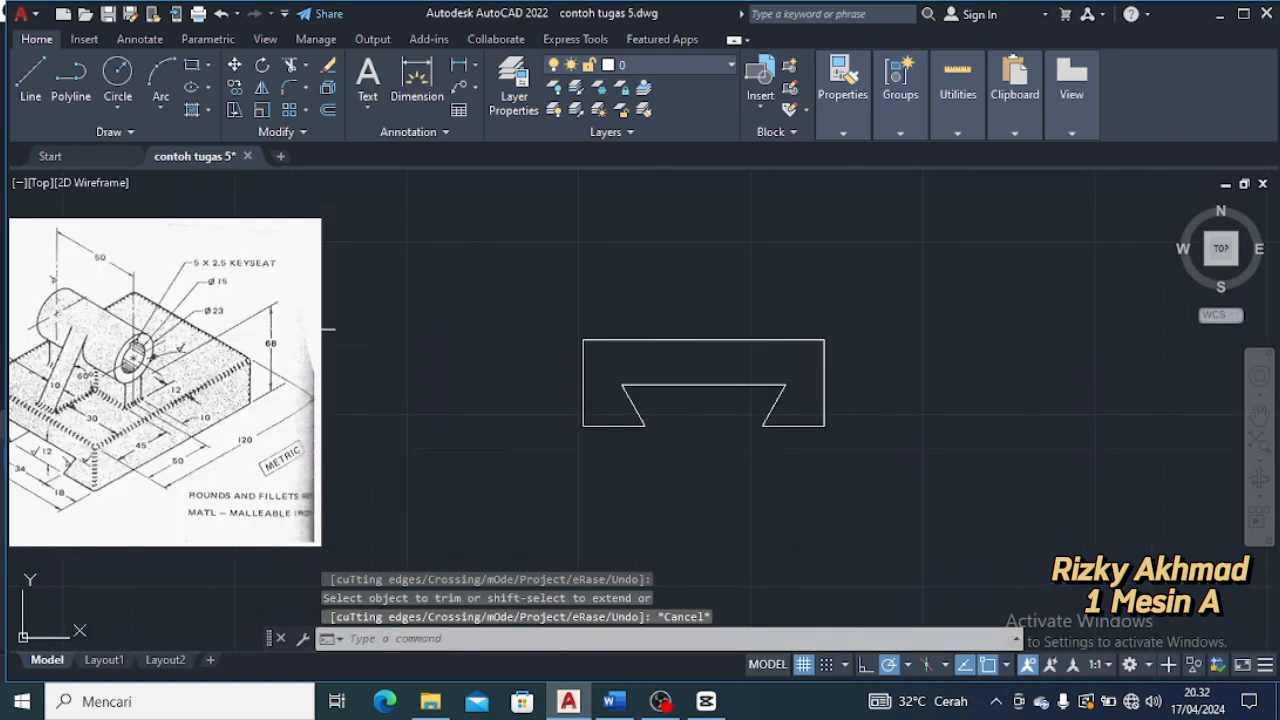
{"action": "left_click", "coordinate": [118, 70]}
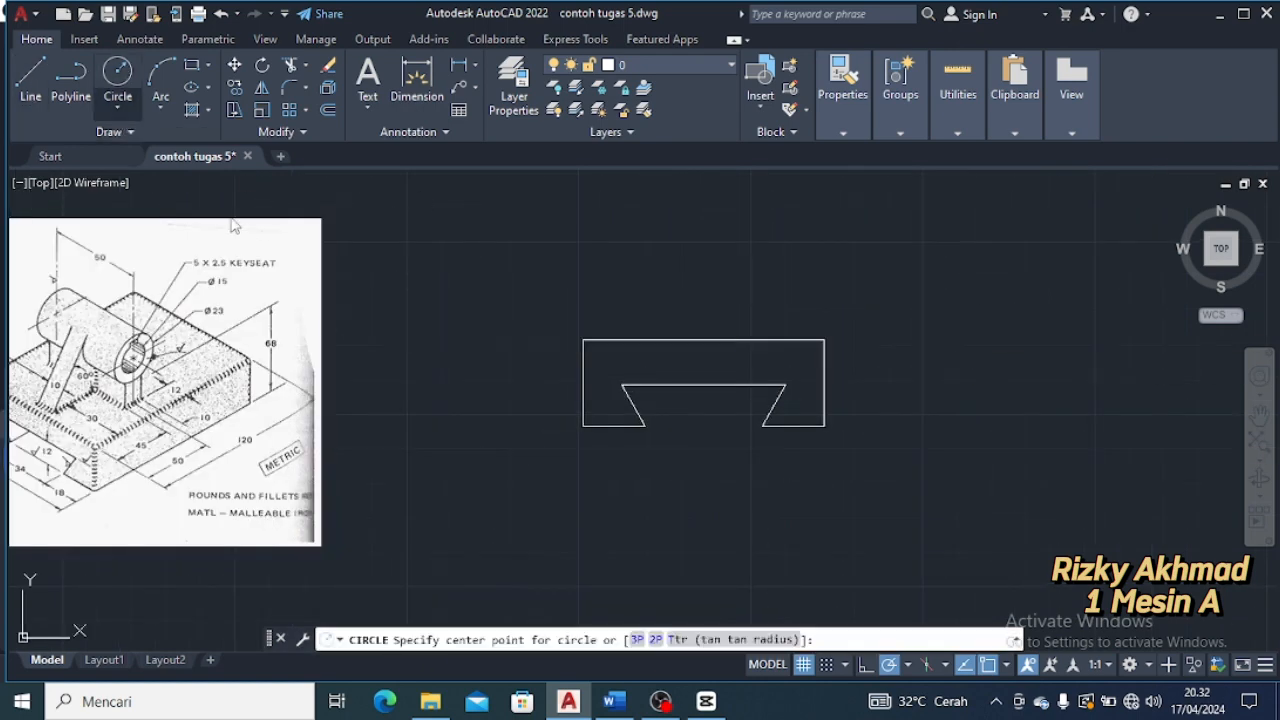
{"action": "left_click", "coordinate": [117, 107]}
{"action": "left_click", "coordinate": [160, 177]}
{"action": "middle_click_drag", "start_coordinate": [1010, 372], "coordinate": [915, 369]}
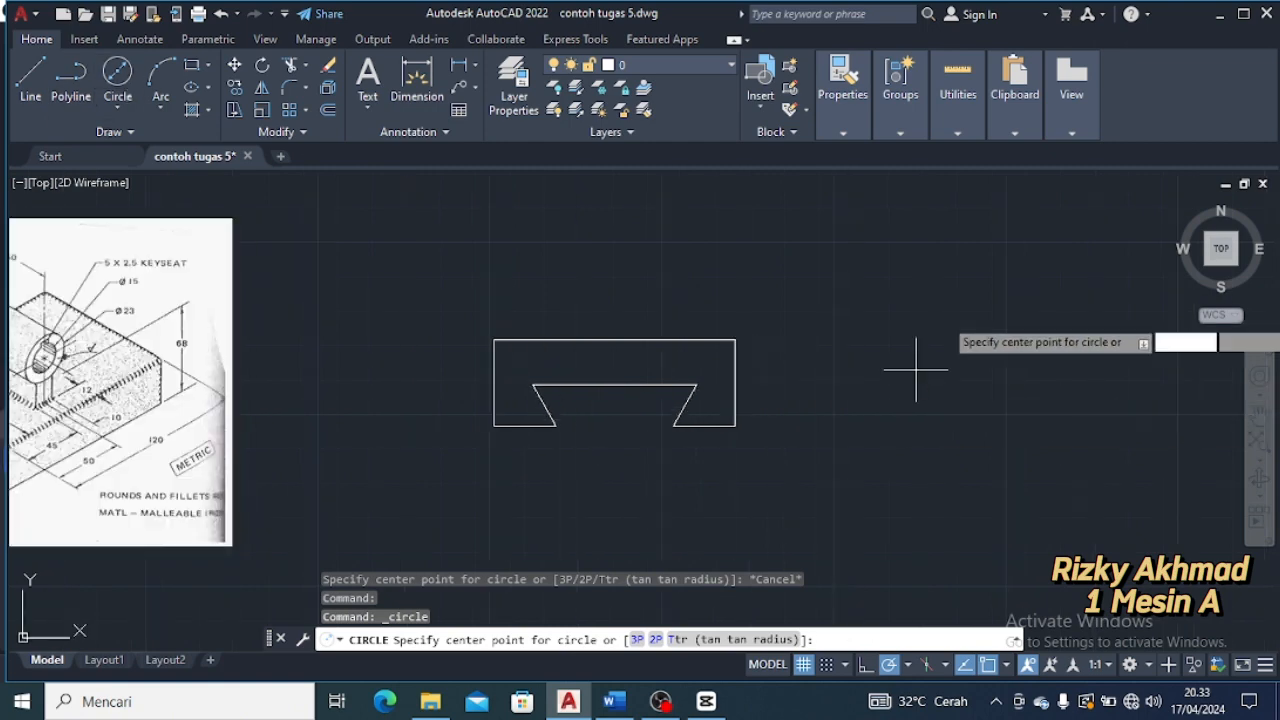
{"action": "left_click", "coordinate": [1015, 349]}
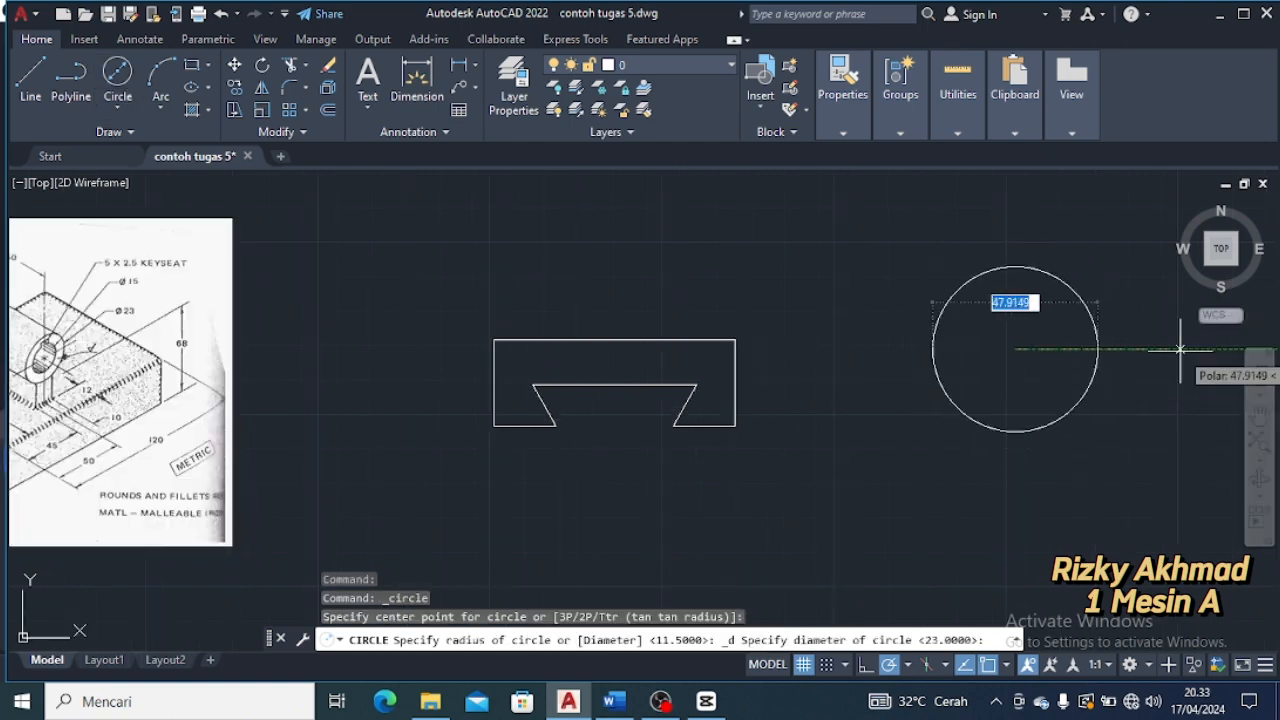
{"action": "type", "text": "15"}
{"action": "key", "text": "Return"}
Draw a concentric circle of diameter 23 around the 15 diameter circle
{"action": "left_click", "coordinate": [102, 82]}
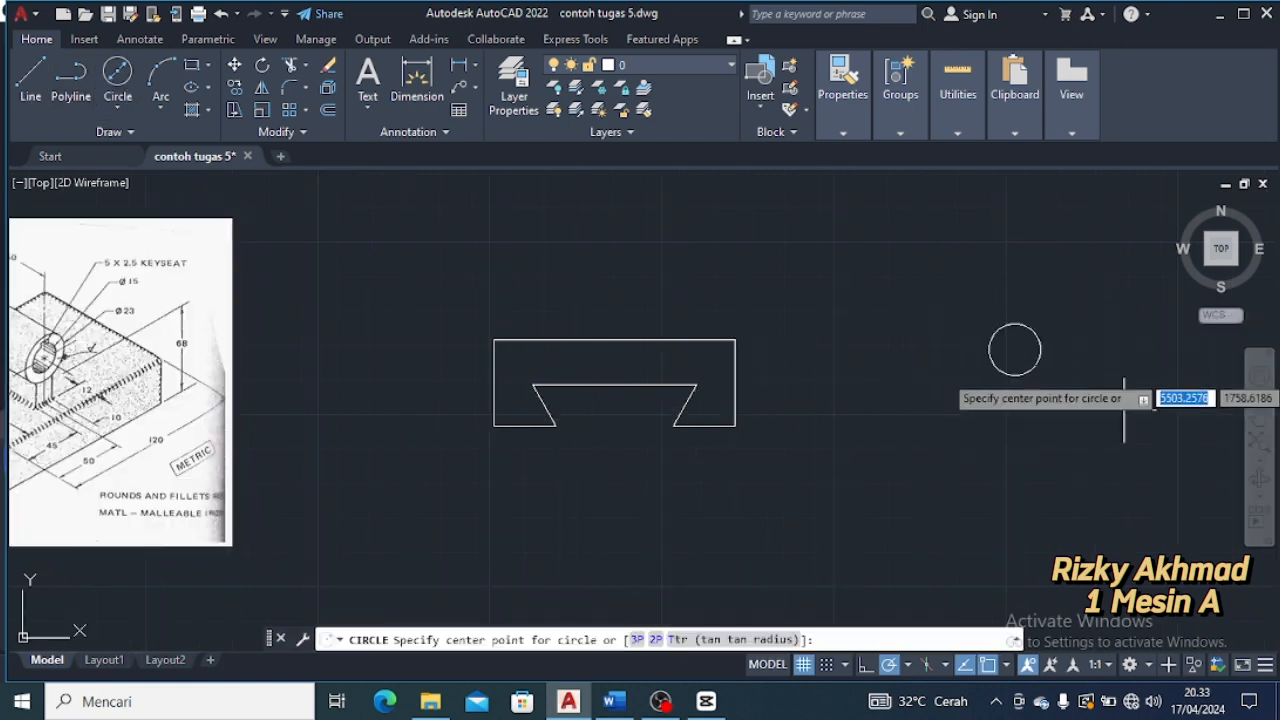
{"action": "left_click", "coordinate": [1015, 349]}
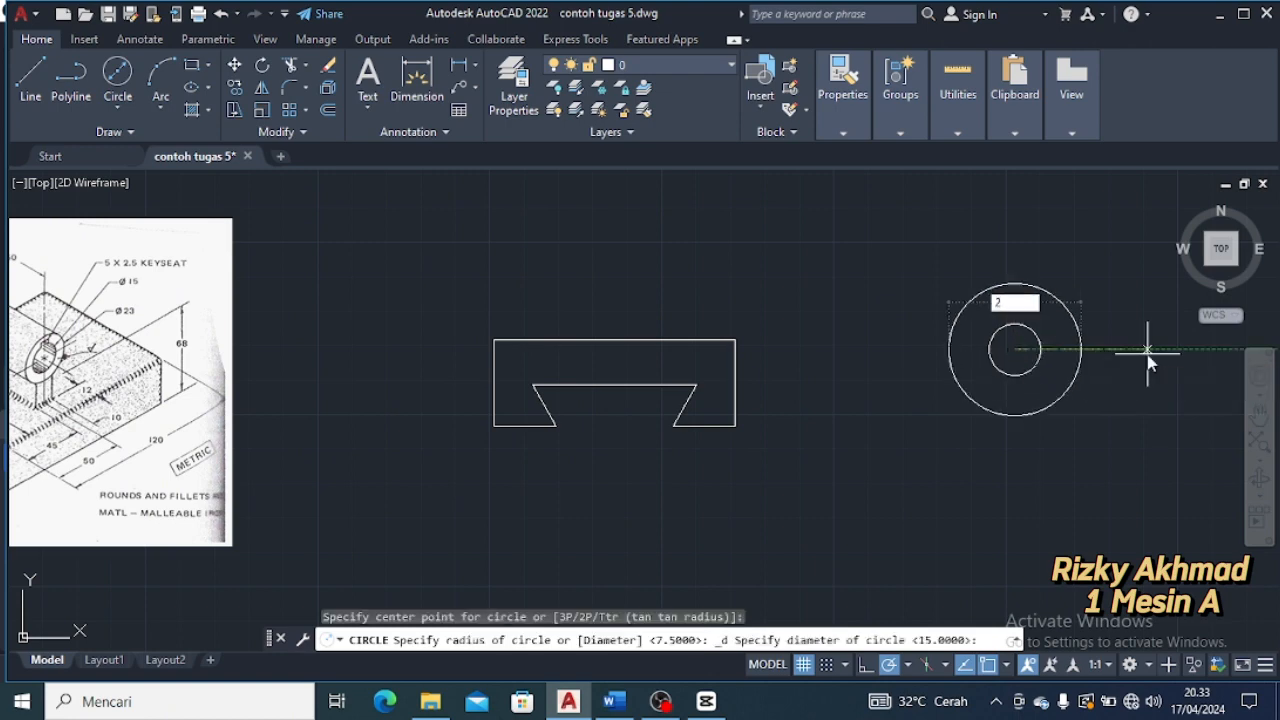
{"action": "key", "text": "Return"}
Draw a vertical line 43 long downward from the common centre of the two circles
{"action": "left_click", "coordinate": [30, 82]}
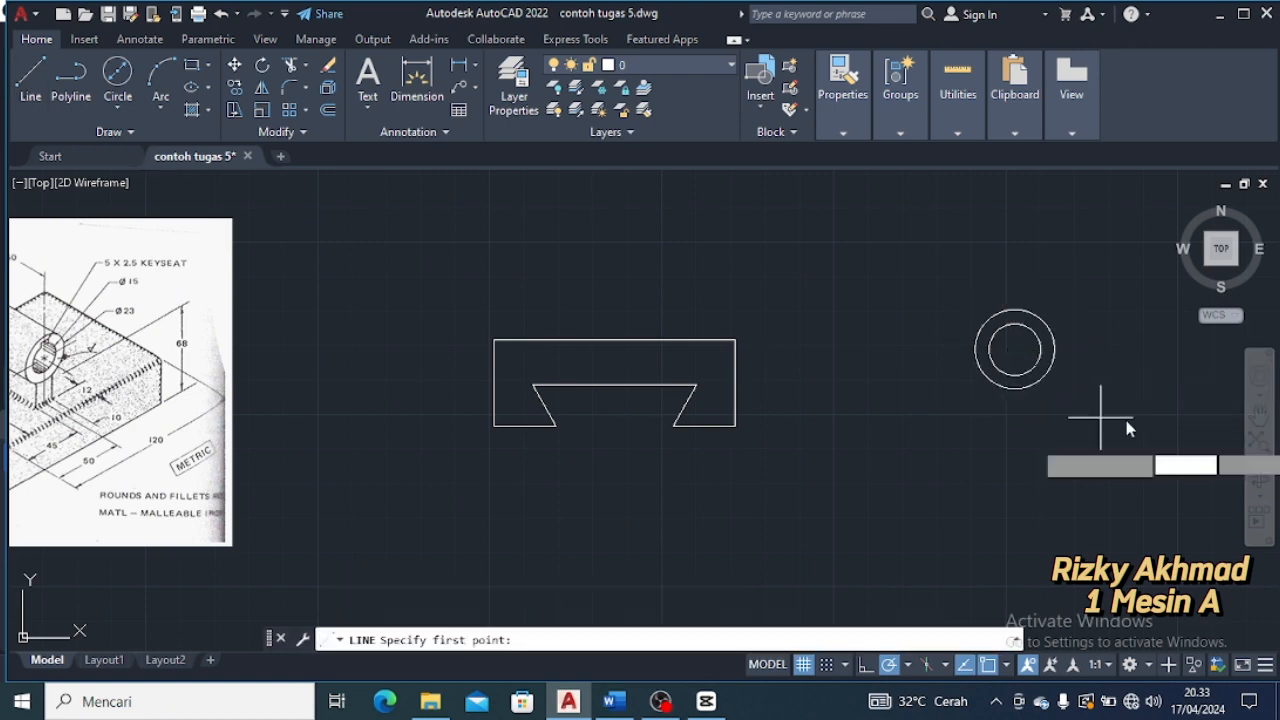
{"action": "left_click", "coordinate": [1015, 349]}
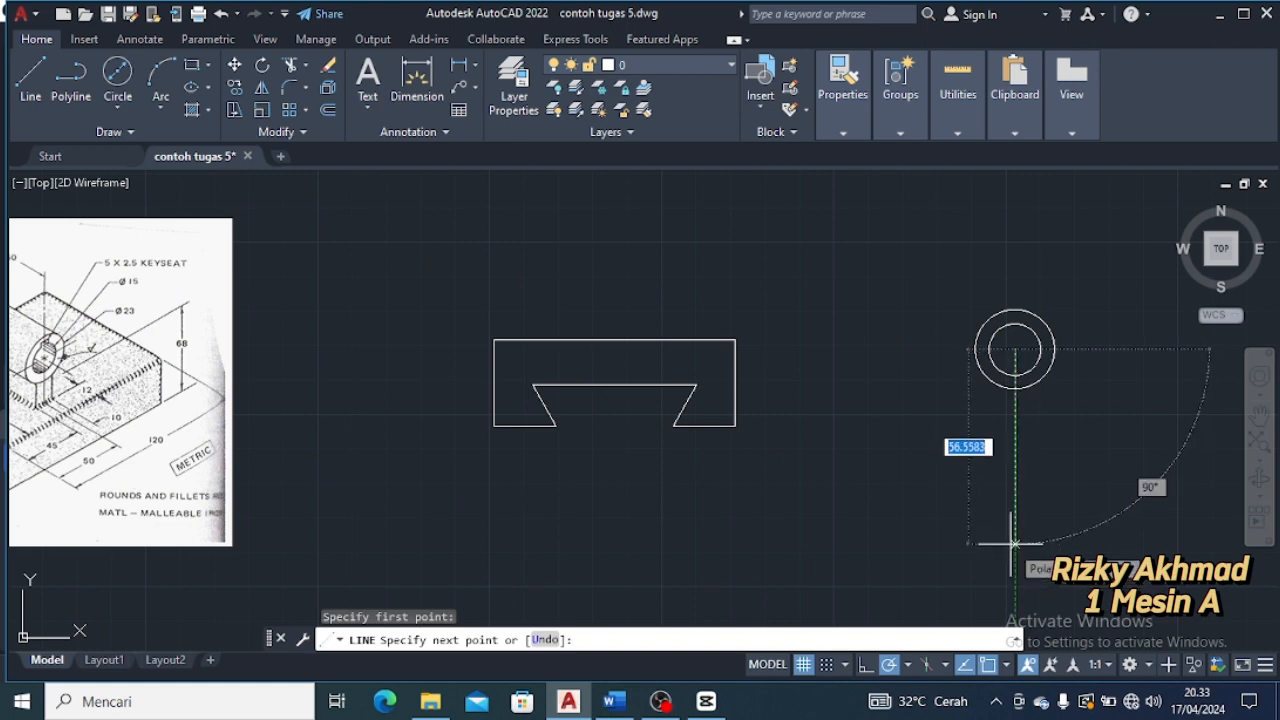
{"action": "type", "text": "43"}
{"action": "key", "text": "Return"}
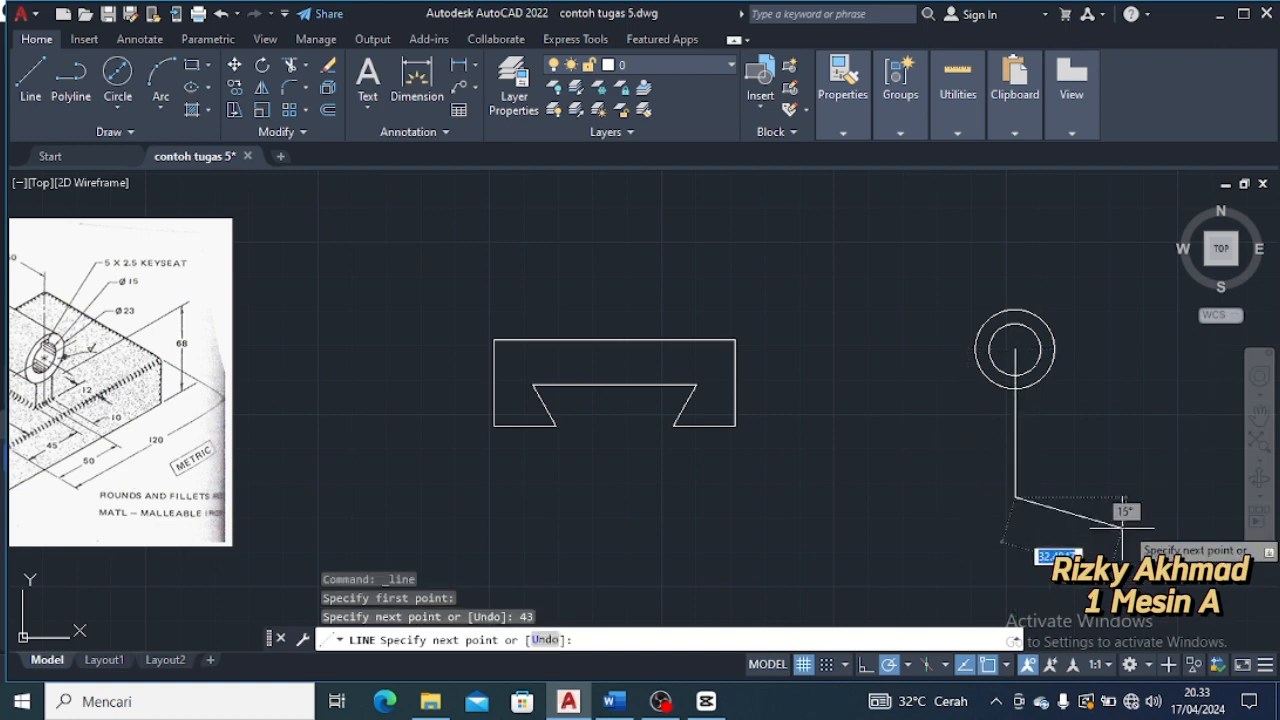
{"action": "key", "text": "Escape"}
Draw a stem outline 10 wide, centred on the vertical line and running from its lower end up to the circle centre
{"action": "key", "text": "Return"}
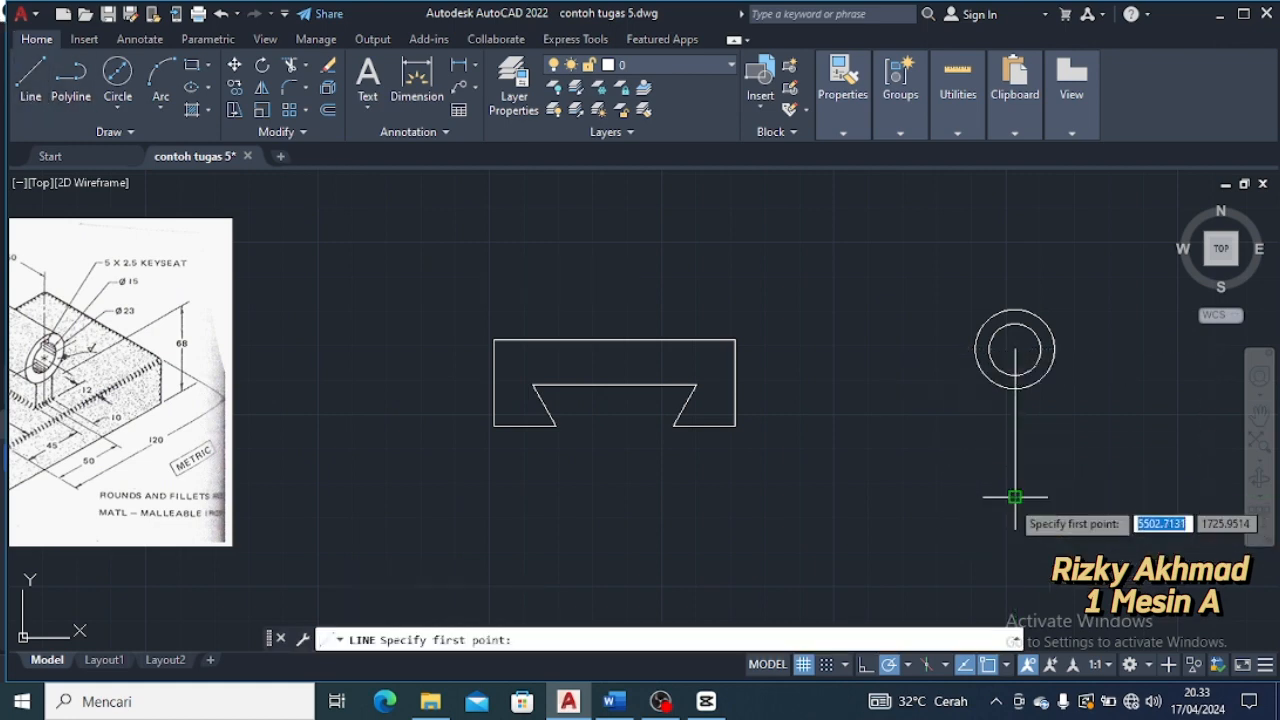
{"action": "left_click", "coordinate": [1015, 497]}
{"action": "type", "text": "5"}
{"action": "key", "text": "Return"}
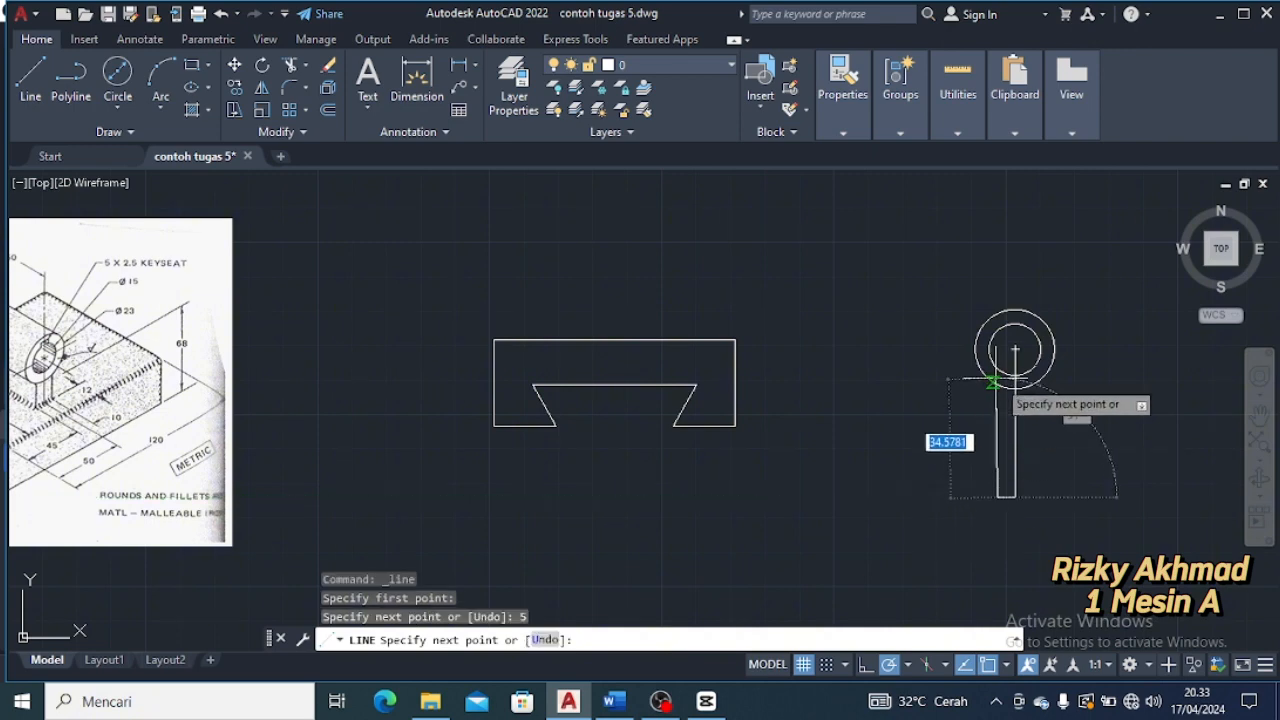
{"action": "left_click", "coordinate": [1015, 350]}
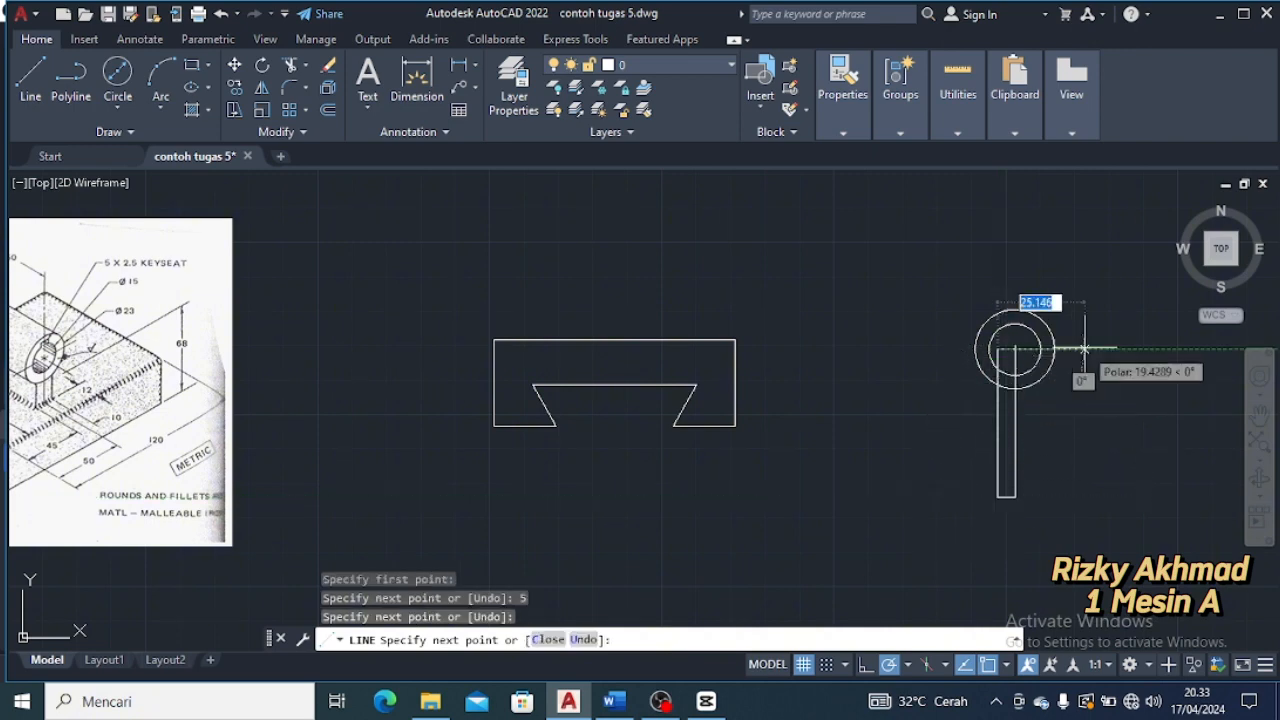
{"action": "key", "text": "Return"}
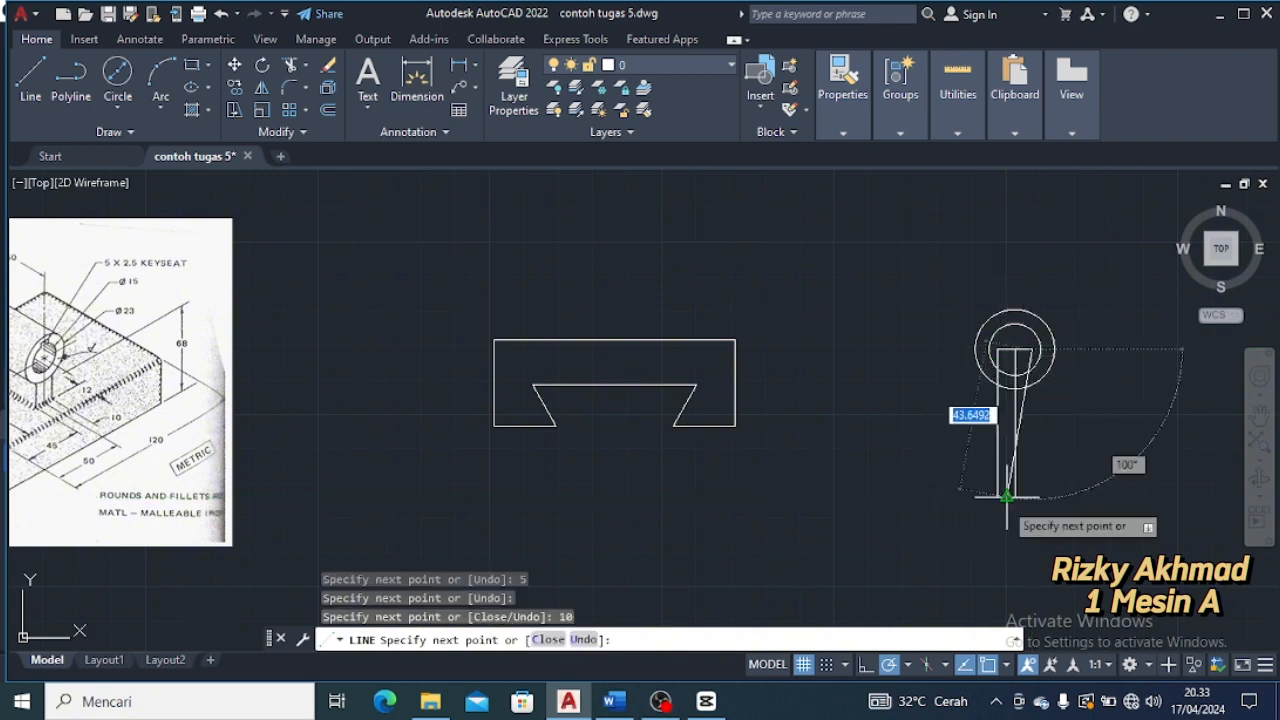
{"action": "left_click", "coordinate": [1031, 496]}
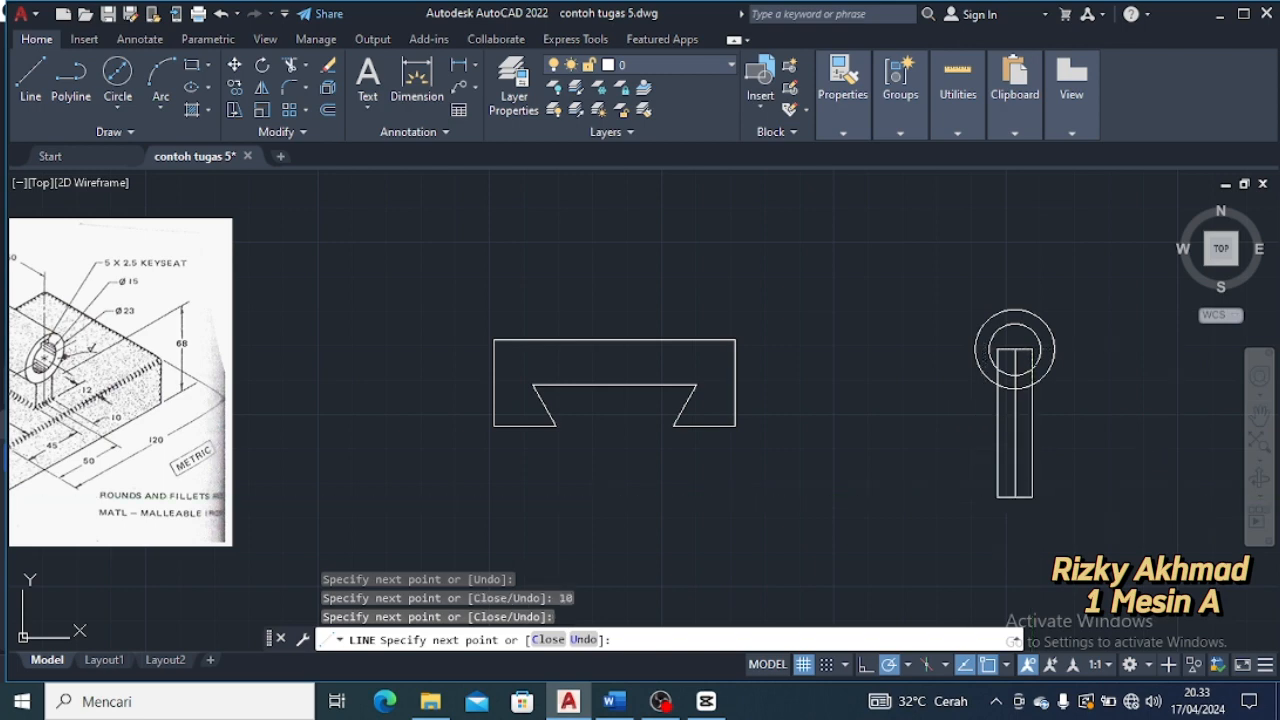
{"action": "key", "text": "Escape"}
Trim the stem lines inside the outer circle and remove the centre line, leaving both circles whole
{"action": "type", "text": "tr"}
{"action": "key", "text": "Return"}
{"action": "scroll", "coordinate": [1093, 422], "scroll_direction": "up", "scroll_amount": 1}
{"action": "mouse_move", "coordinate": [993, 311]}
{"action": "left_mouse_down"}
{"action": "mouse_move", "coordinate": [989, 297]}
{"action": "mouse_move", "coordinate": [972, 322]}
{"action": "left_mouse_up"}
{"action": "left_click", "coordinate": [961, 305]}
{"action": "left_click", "coordinate": [942, 316]}
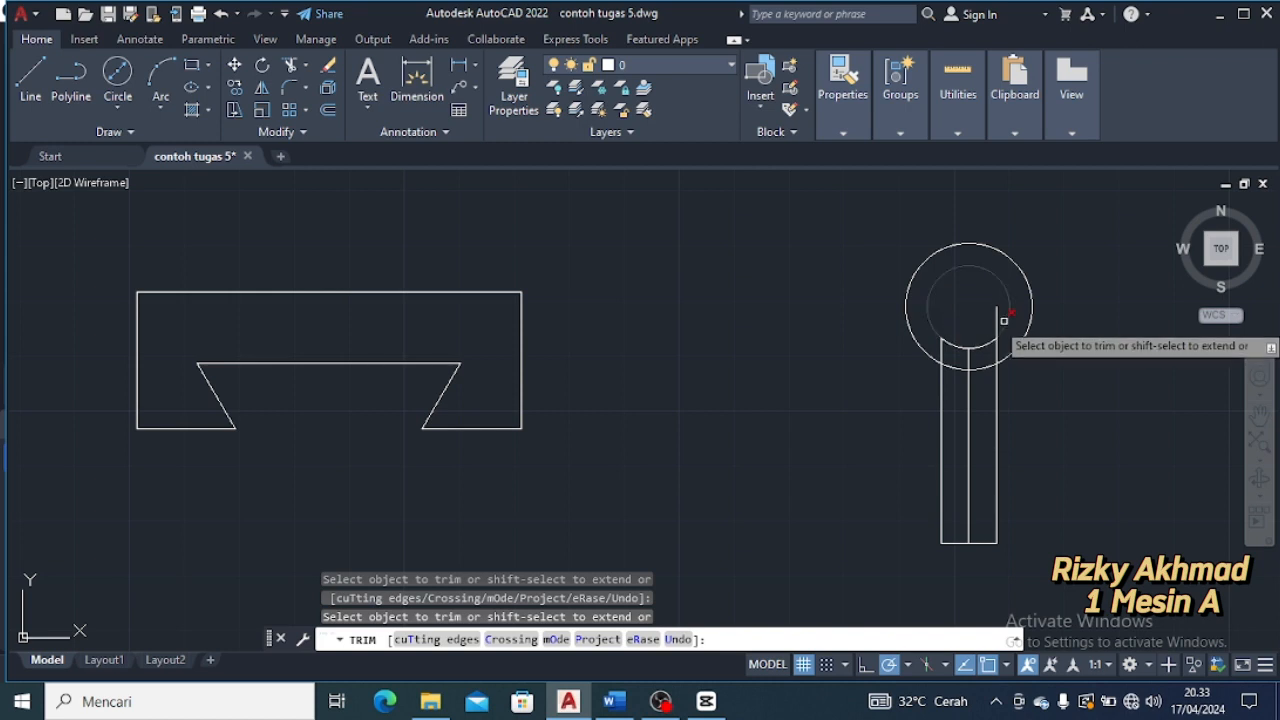
{"action": "left_click", "coordinate": [997, 322]}
{"action": "left_click_drag", "start_coordinate": [975, 353], "coordinate": [938, 353]}
{"action": "left_click", "coordinate": [969, 397]}
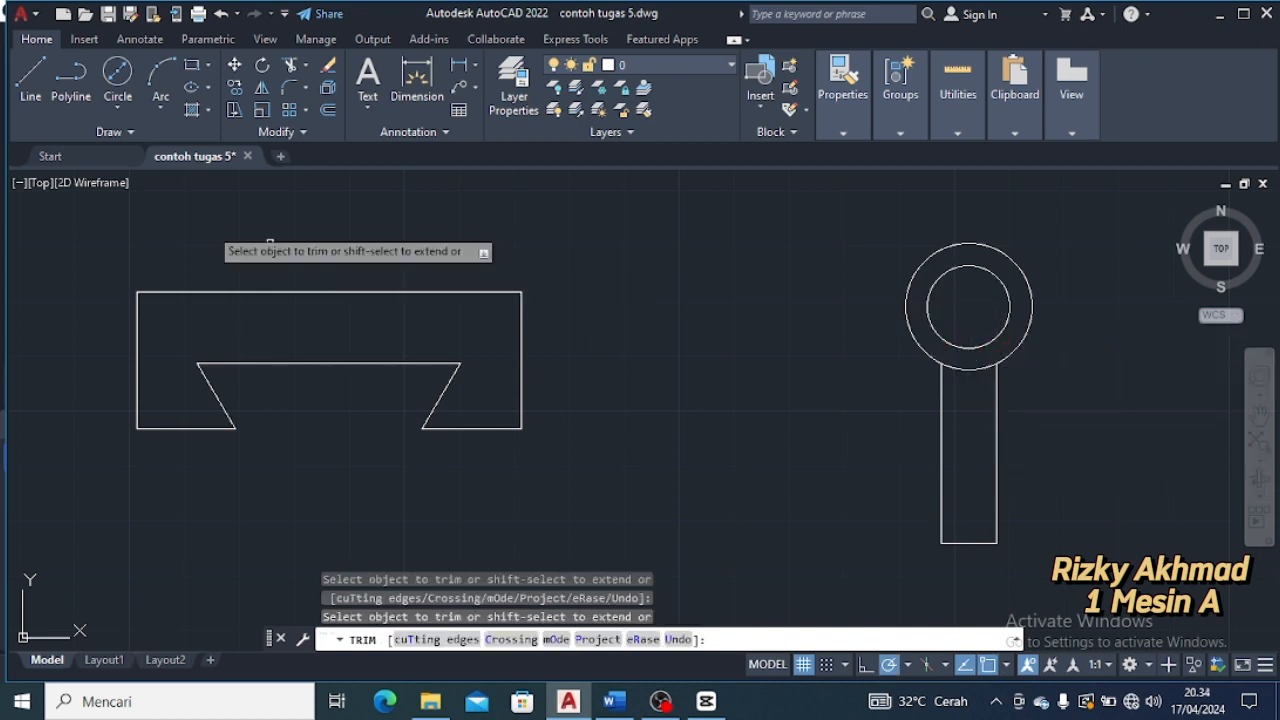
{"action": "key", "text": "Escape"}
Draw a long horizontal base line along the stem's foot, continuing from its left end with a line rising at 60 degrees
{"action": "left_click", "coordinate": [30, 80]}
{"action": "scroll", "coordinate": [1022, 507], "scroll_direction": "down", "scroll_amount": 1}
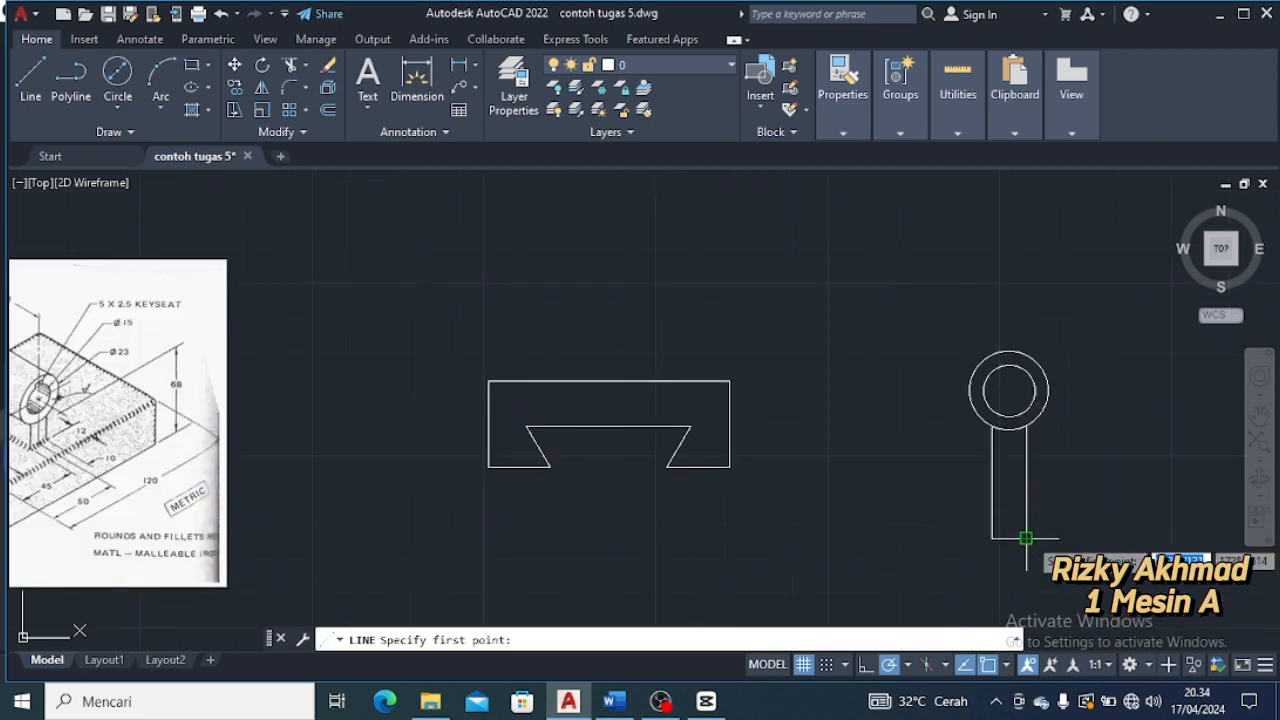
{"action": "middle_click_drag", "start_coordinate": [1189, 550], "coordinate": [1124, 517]}
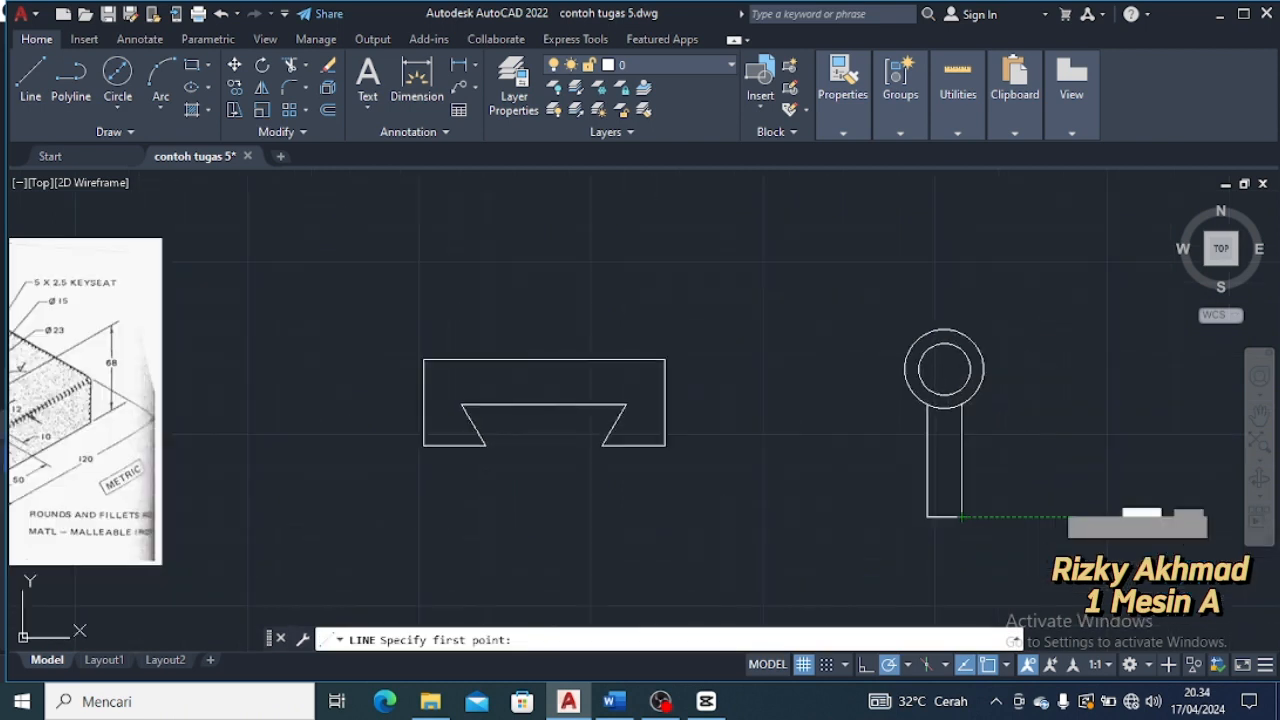
{"action": "left_click", "coordinate": [744, 517]}
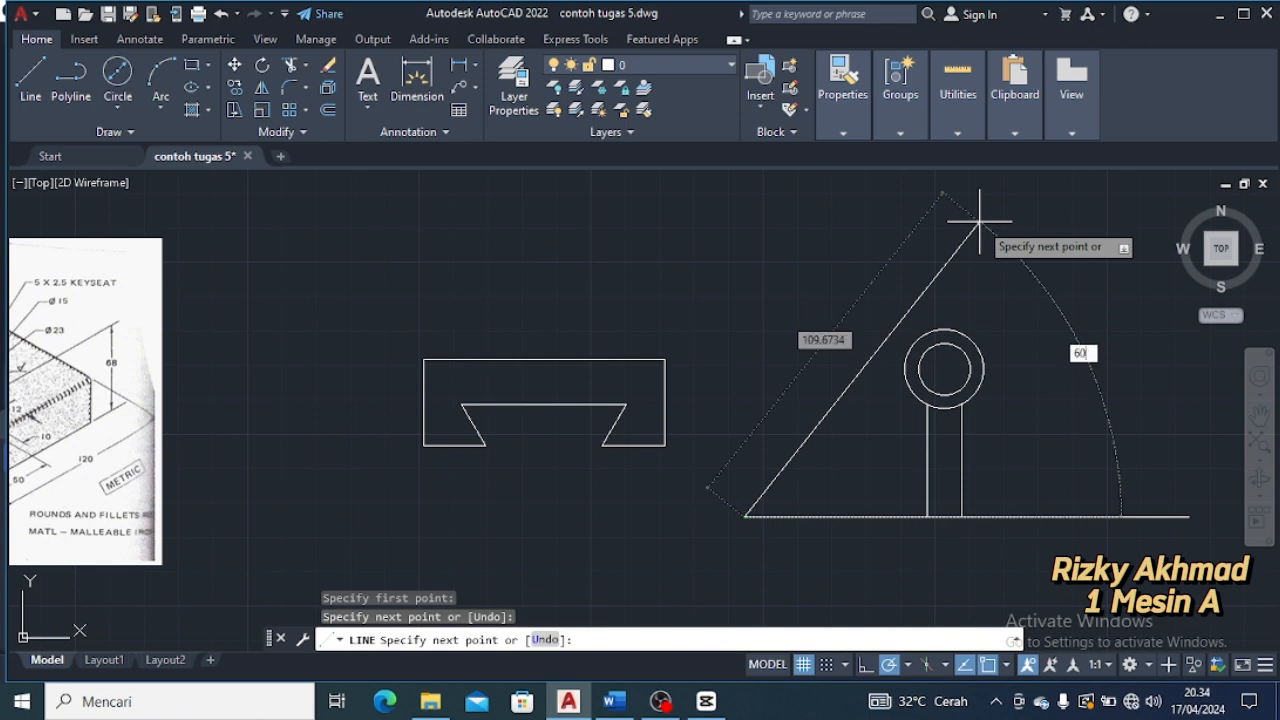
{"action": "key", "text": "Return"}
{"action": "key", "text": "Escape"}
Apply a tangent constraint between the outer circle and the 60-degree line
{"action": "left_click", "coordinate": [208, 39]}
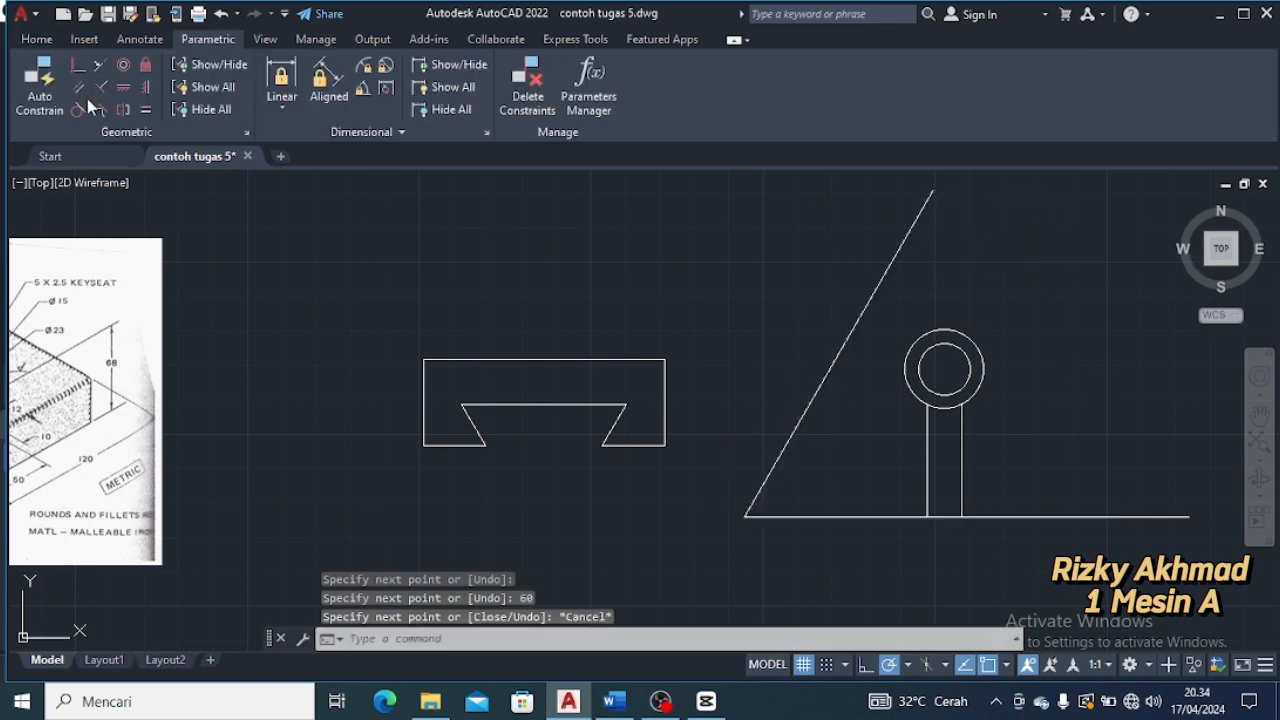
{"action": "left_click", "coordinate": [79, 109]}
{"action": "left_click", "coordinate": [914, 362]}
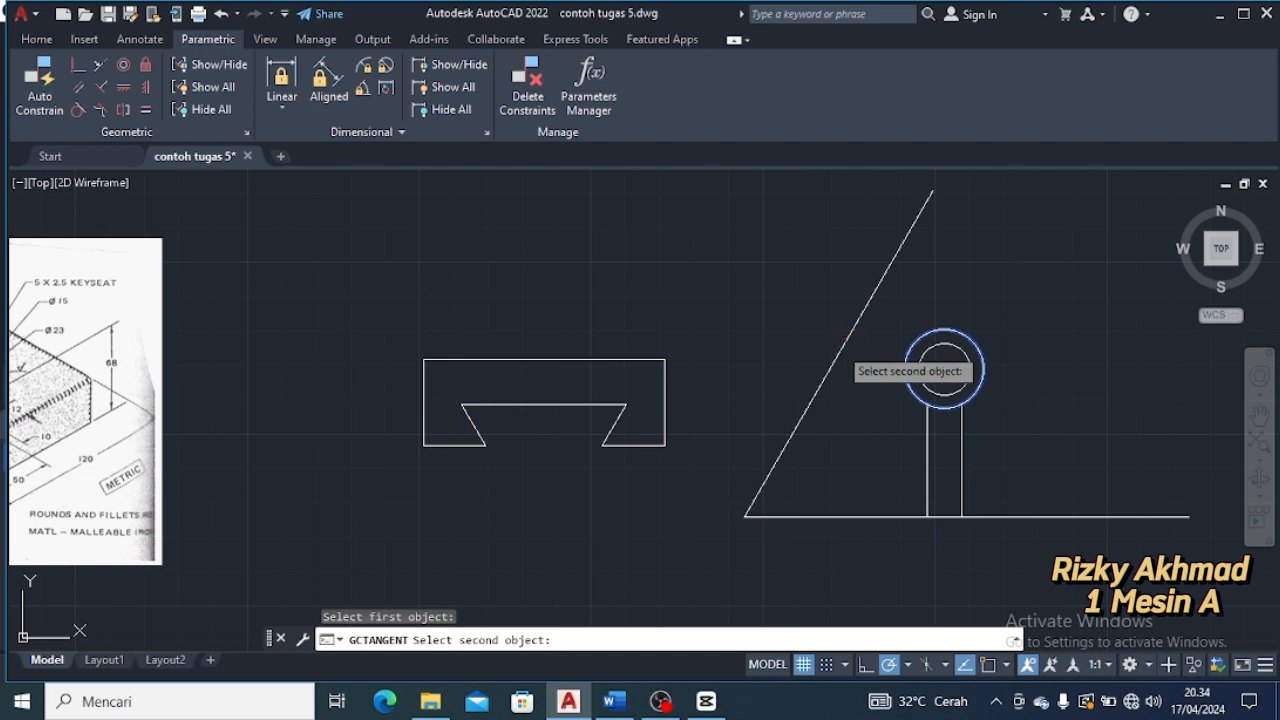
{"action": "left_click", "coordinate": [840, 352]}
{"action": "key", "text": "Escape"}
Trim the 60-degree line above its tangent point and the base line's overhang to the left of the slanted line
{"action": "scroll", "coordinate": [910, 328], "scroll_direction": "up", "scroll_amount": 2}
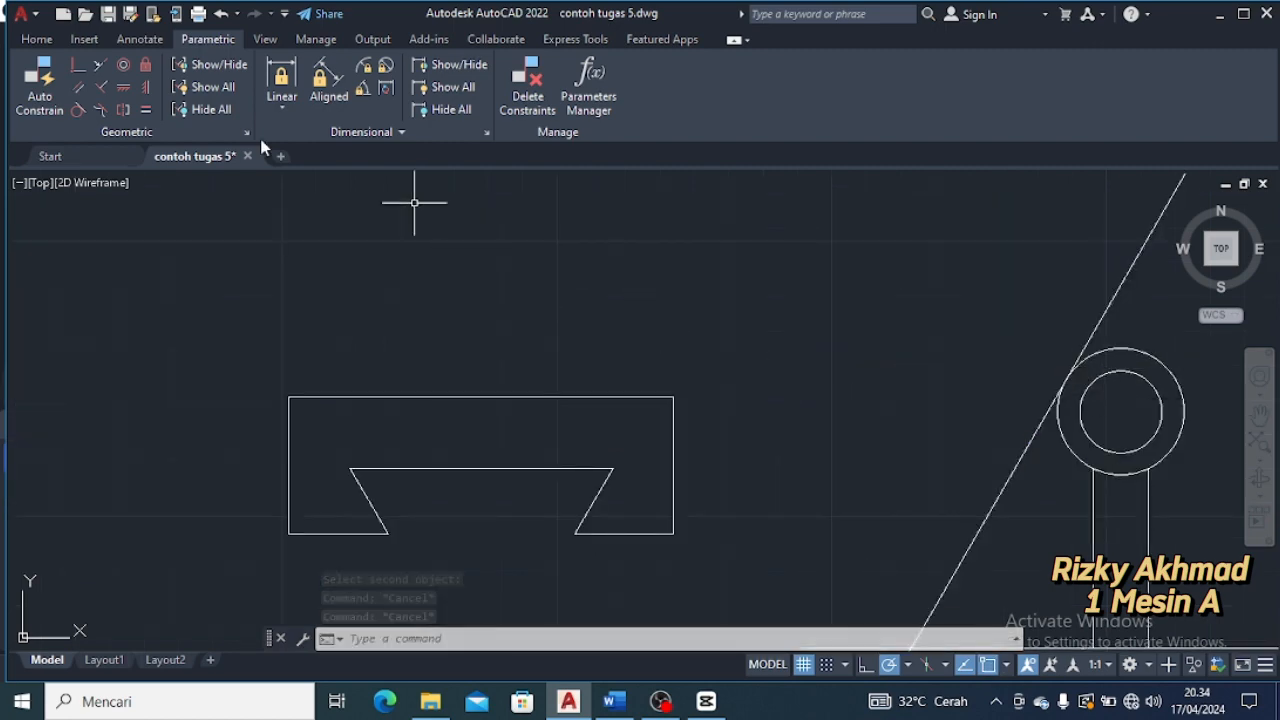
{"action": "scroll", "coordinate": [290, 80], "scroll_direction": "up", "scroll_amount": 3}
{"action": "left_click_drag", "start_coordinate": [1135, 253], "coordinate": [1125, 275]}
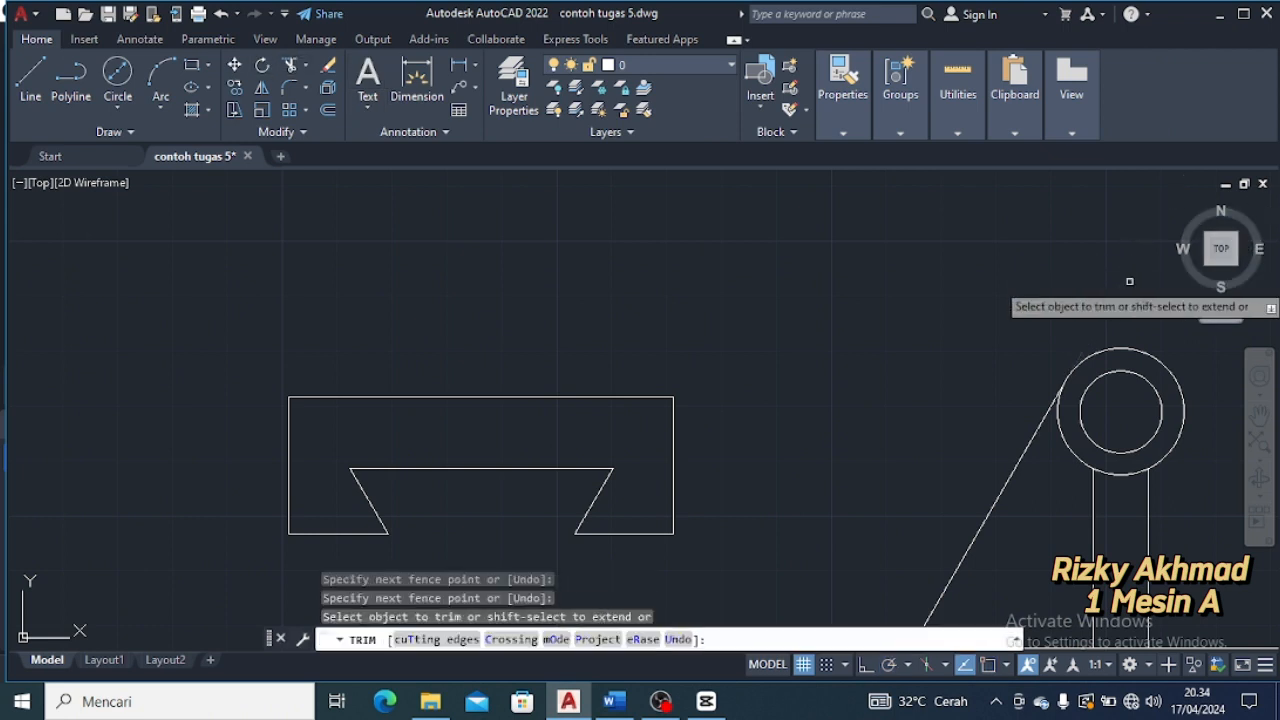
{"action": "scroll", "coordinate": [871, 390], "scroll_direction": "down", "scroll_amount": 2}
{"action": "left_click_drag", "start_coordinate": [872, 379], "coordinate": [914, 428]}
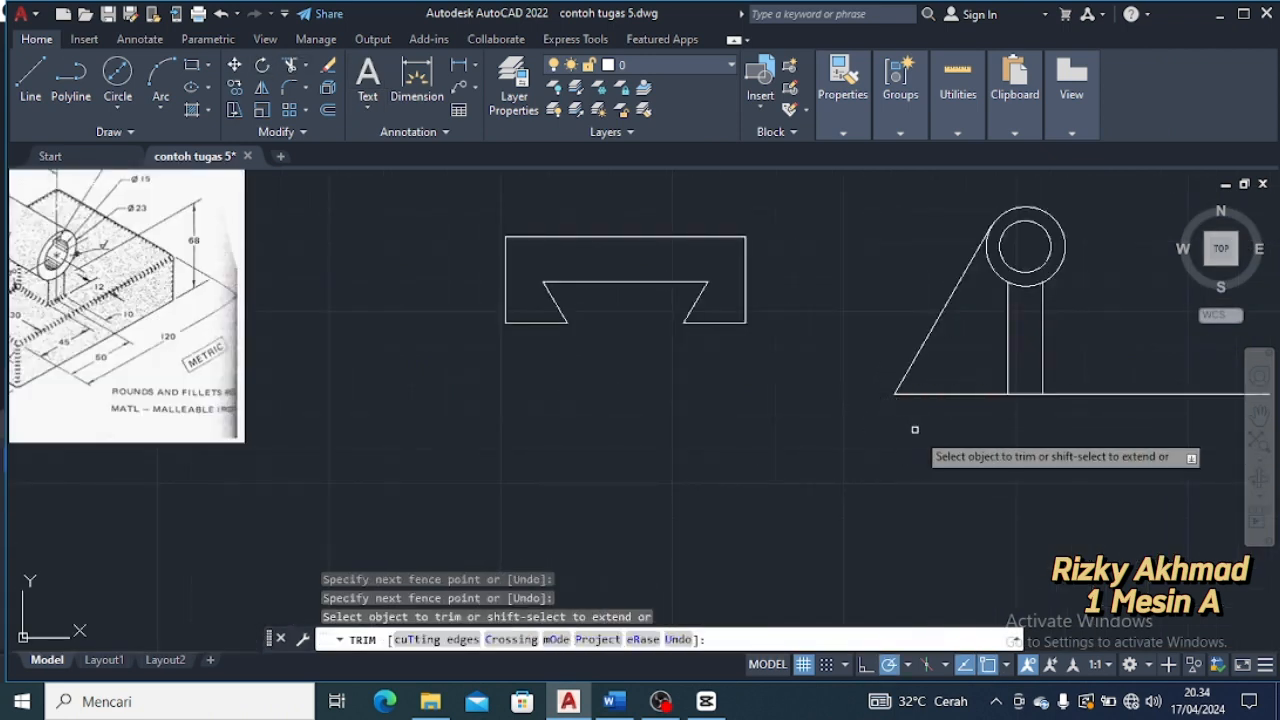
Mirror the slanted 60-degree line about the vertical axis through the middle of the stem's foot, keeping the original
{"action": "key", "text": "Escape"}
{"action": "left_click", "coordinate": [945, 309]}
{"action": "left_click", "coordinate": [288, 70]}
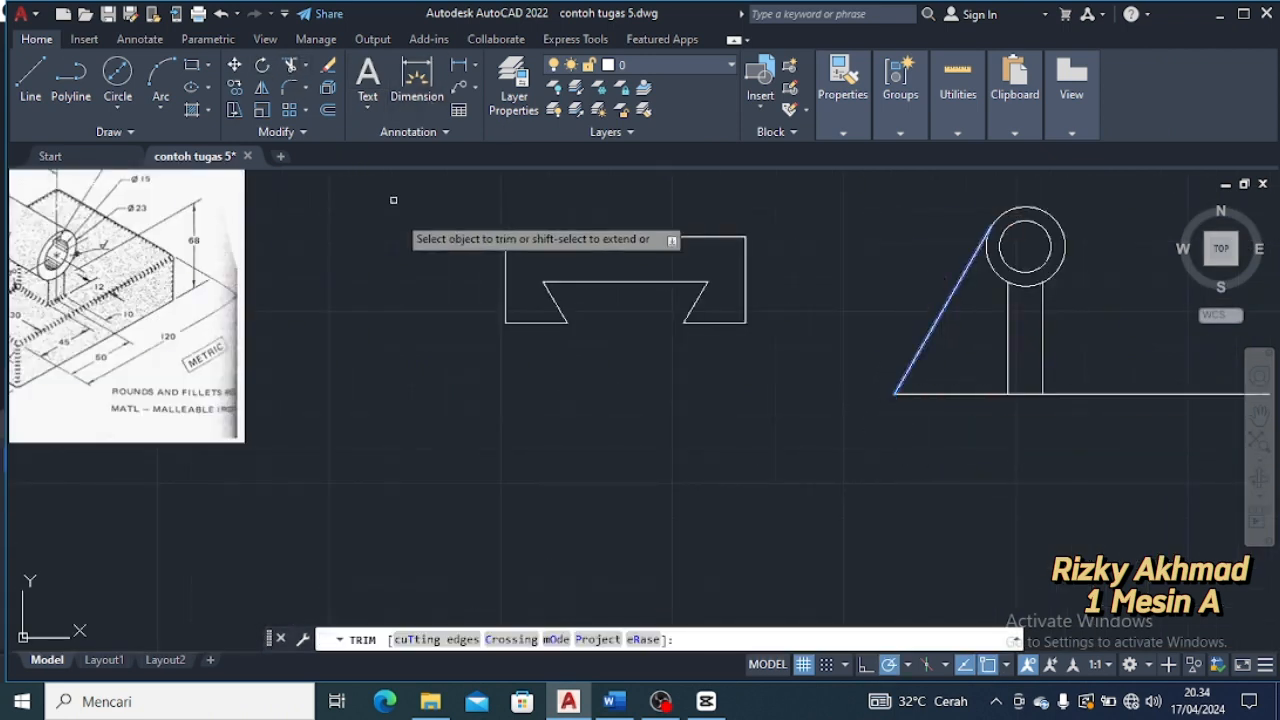
{"action": "key", "text": "Escape"}
{"action": "type", "text": "mi"}
{"action": "key", "text": "Return"}
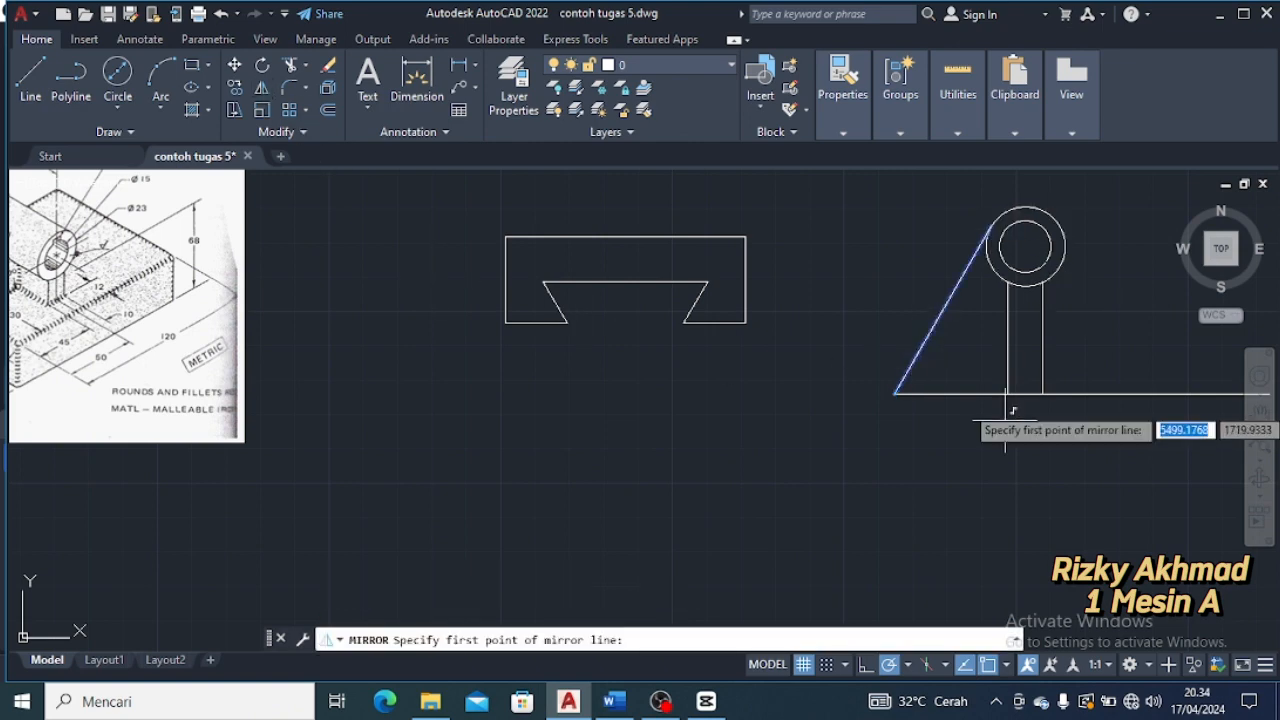
{"action": "left_click", "coordinate": [1025, 394]}
{"action": "left_click", "coordinate": [1034, 455]}
{"action": "key", "text": "Return"}
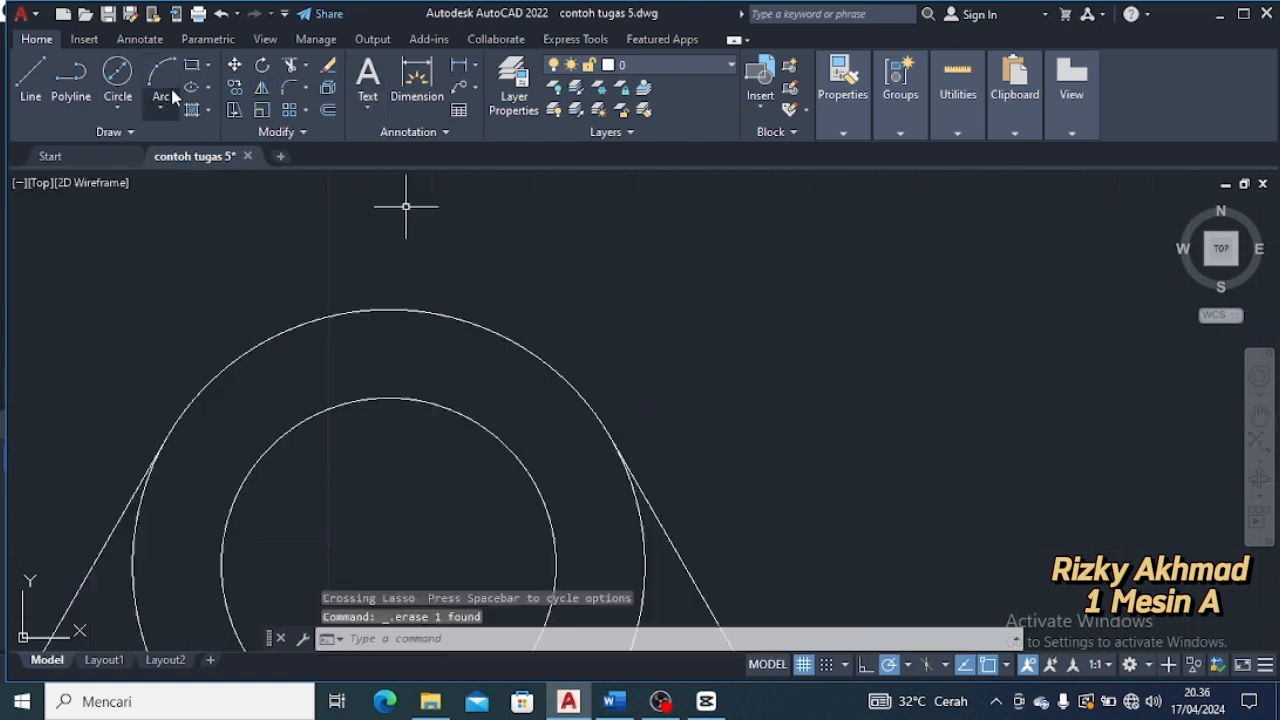
Draw the keyseat outline from the inner circle's top: 2.5 up, 2.5 right, down into the circle, 5 left, back up and across
{"action": "left_click", "coordinate": [30, 80]}
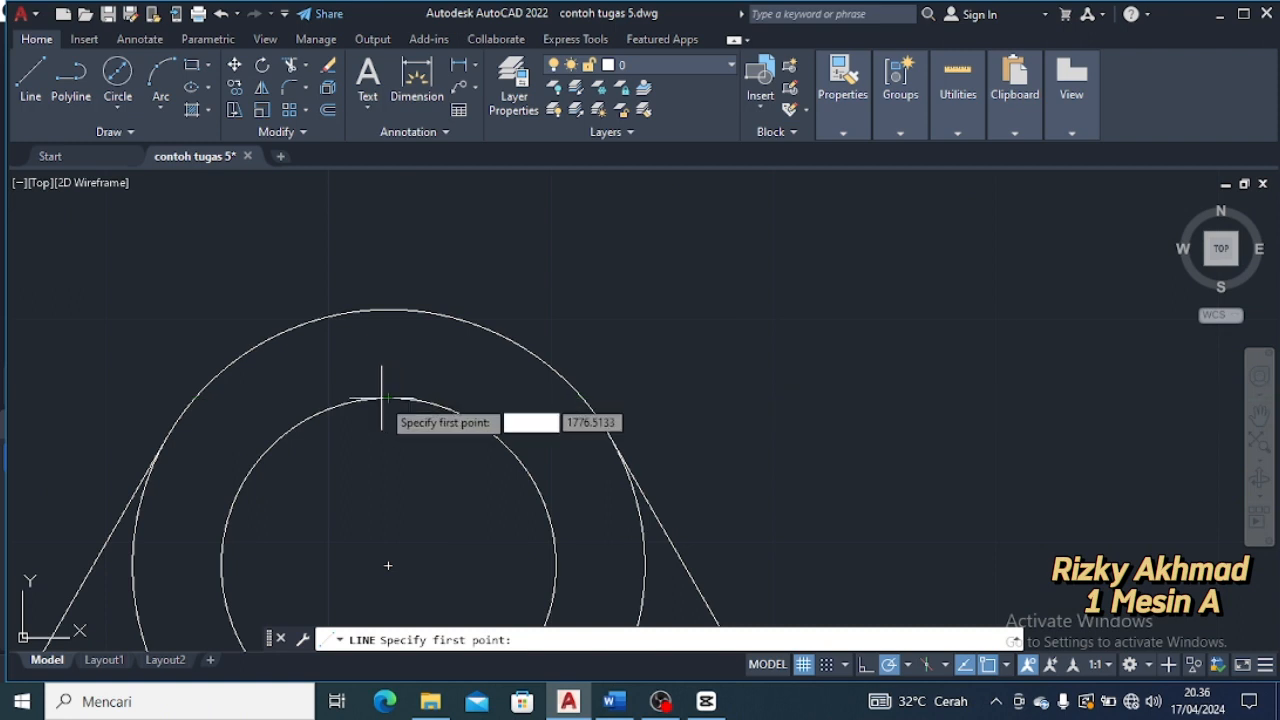
{"action": "left_click", "coordinate": [388, 398]}
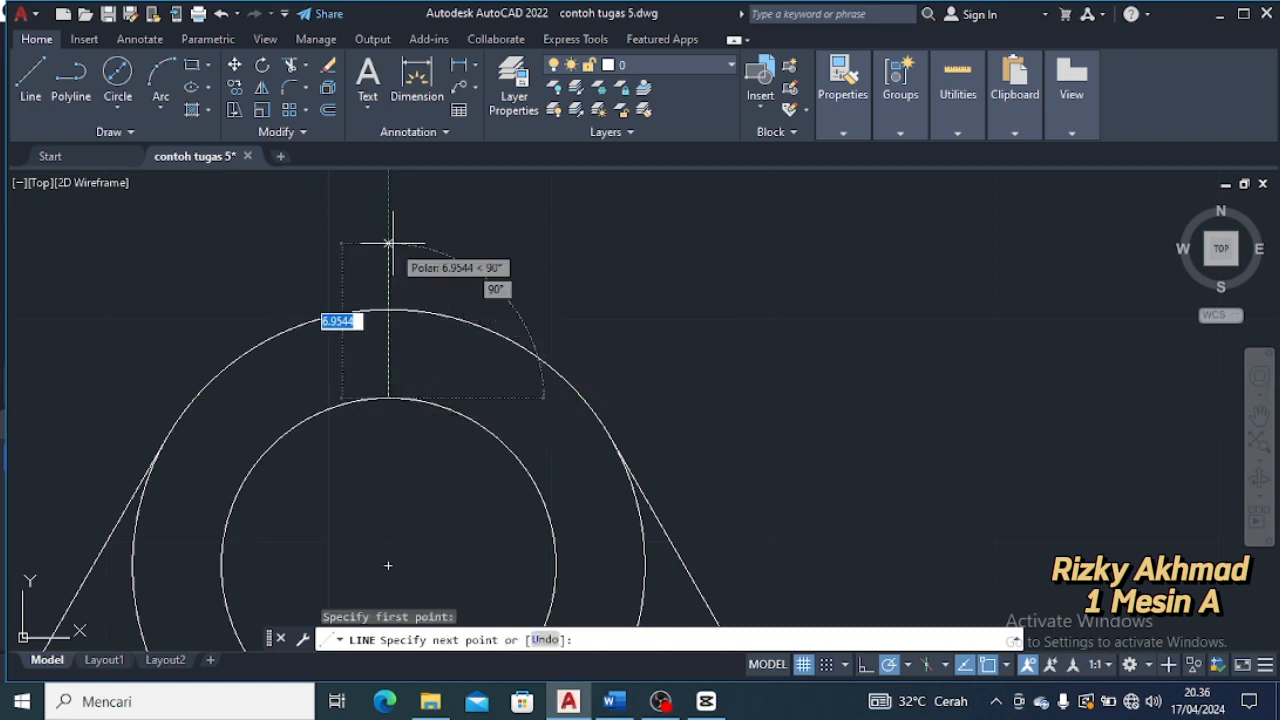
{"action": "key", "text": "Return"}
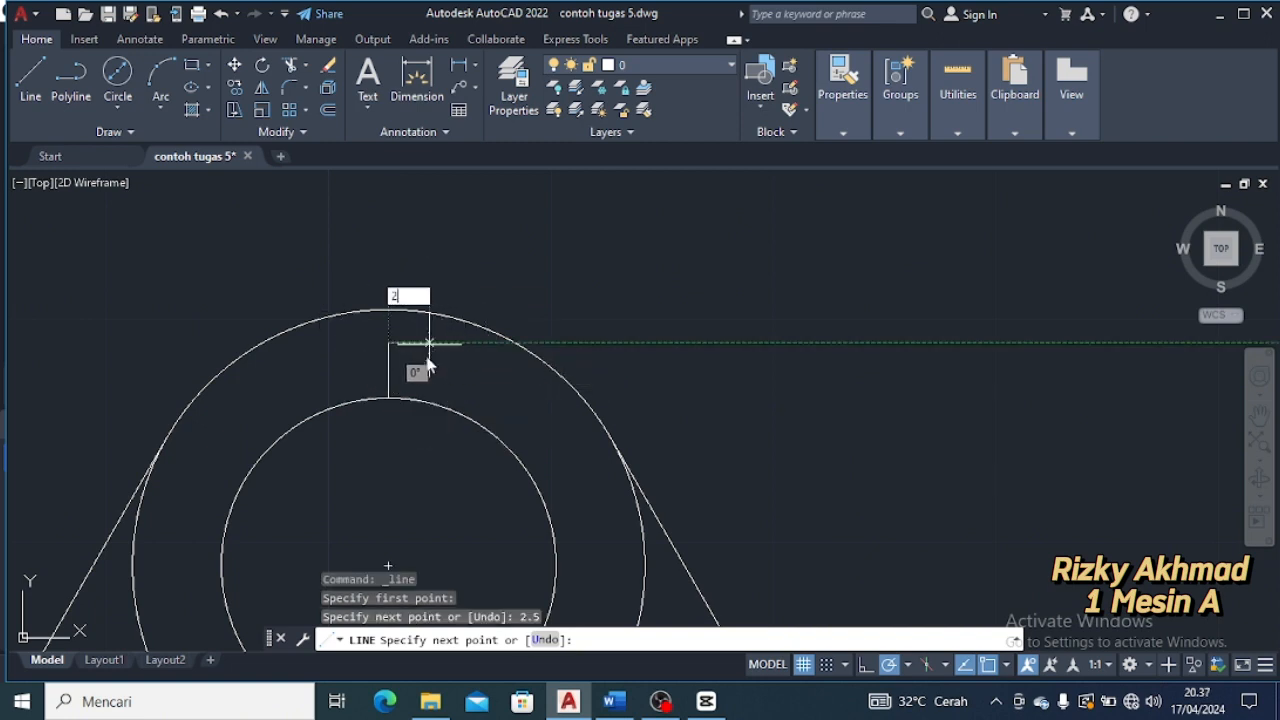
{"action": "key", "text": "Return"}
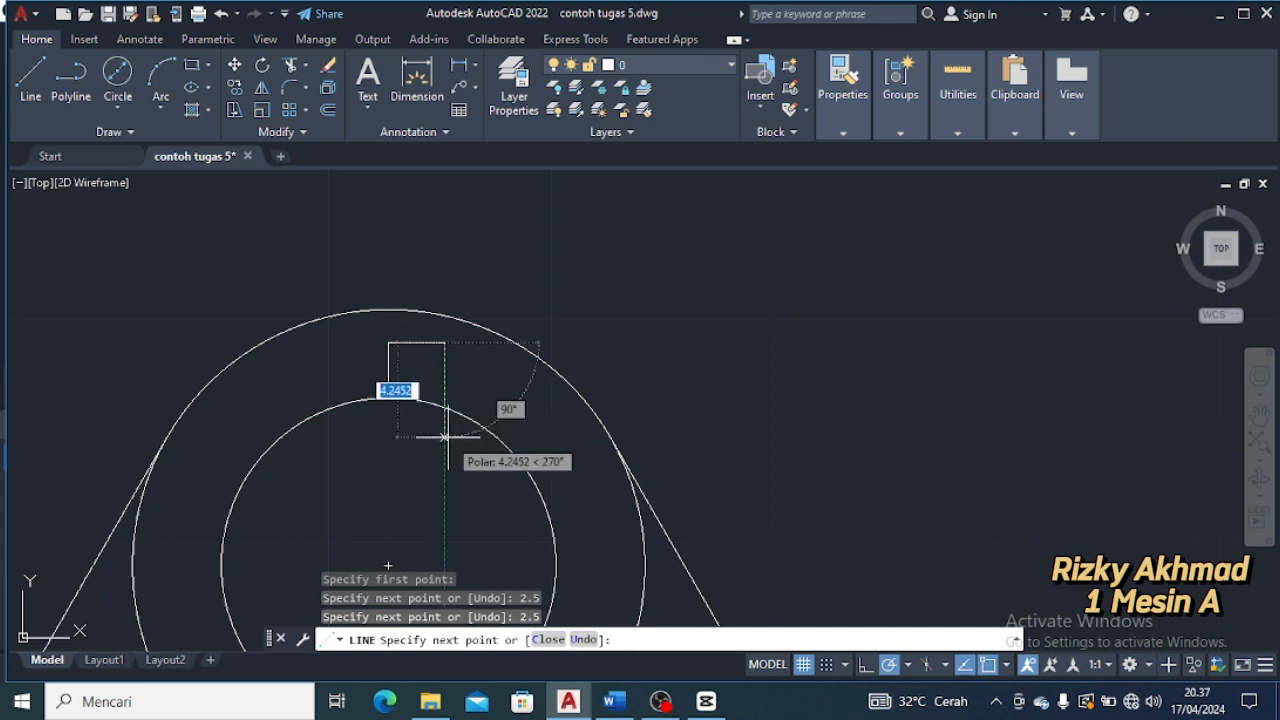
{"action": "left_click", "coordinate": [446, 436]}
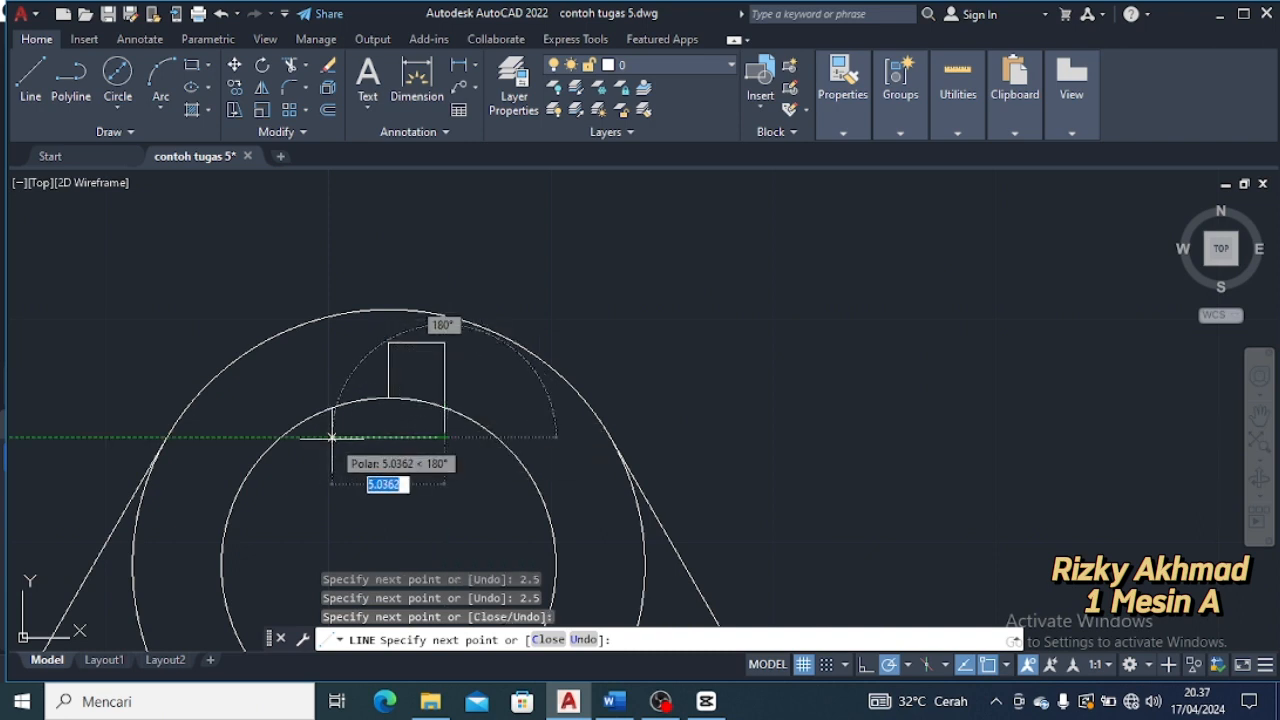
{"action": "key", "text": "Return"}
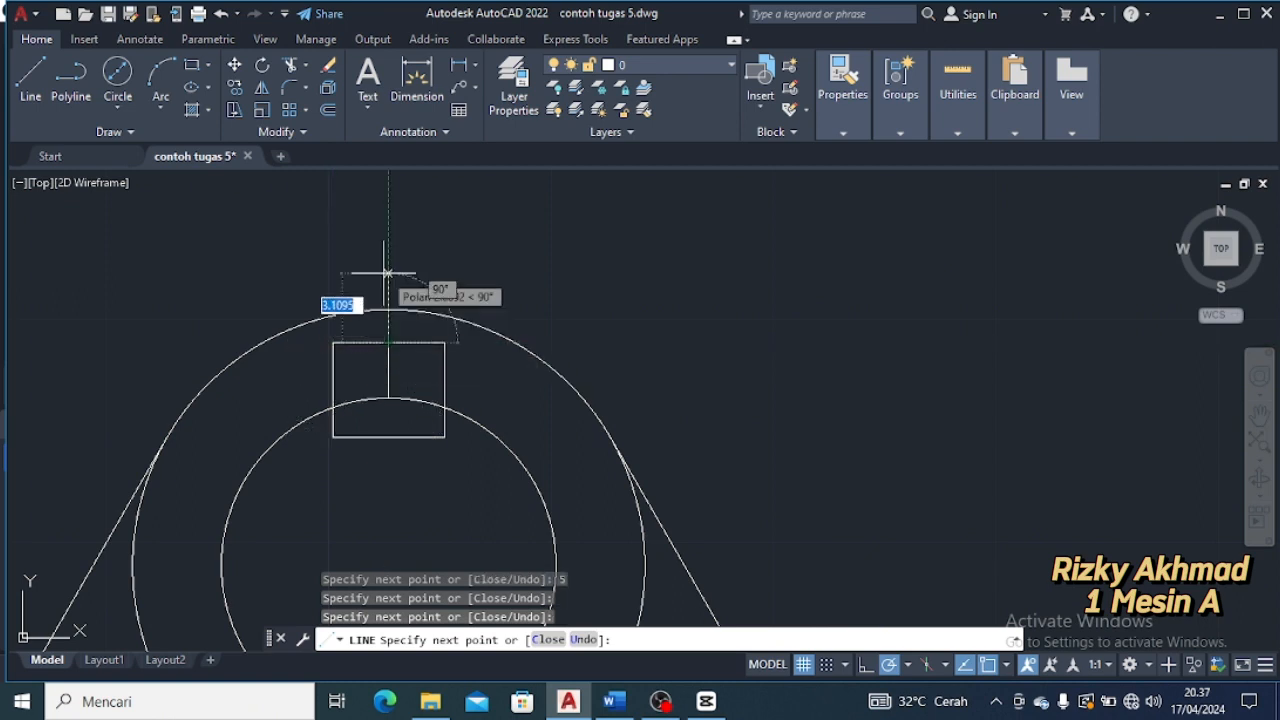
{"action": "key", "text": "Escape"}
Trim the keyseat's lines inside the inner circle, its centre line and the arc between its sides, leaving an open notch
{"action": "left_click", "coordinate": [290, 64]}
{"action": "left_click", "coordinate": [350, 422]}
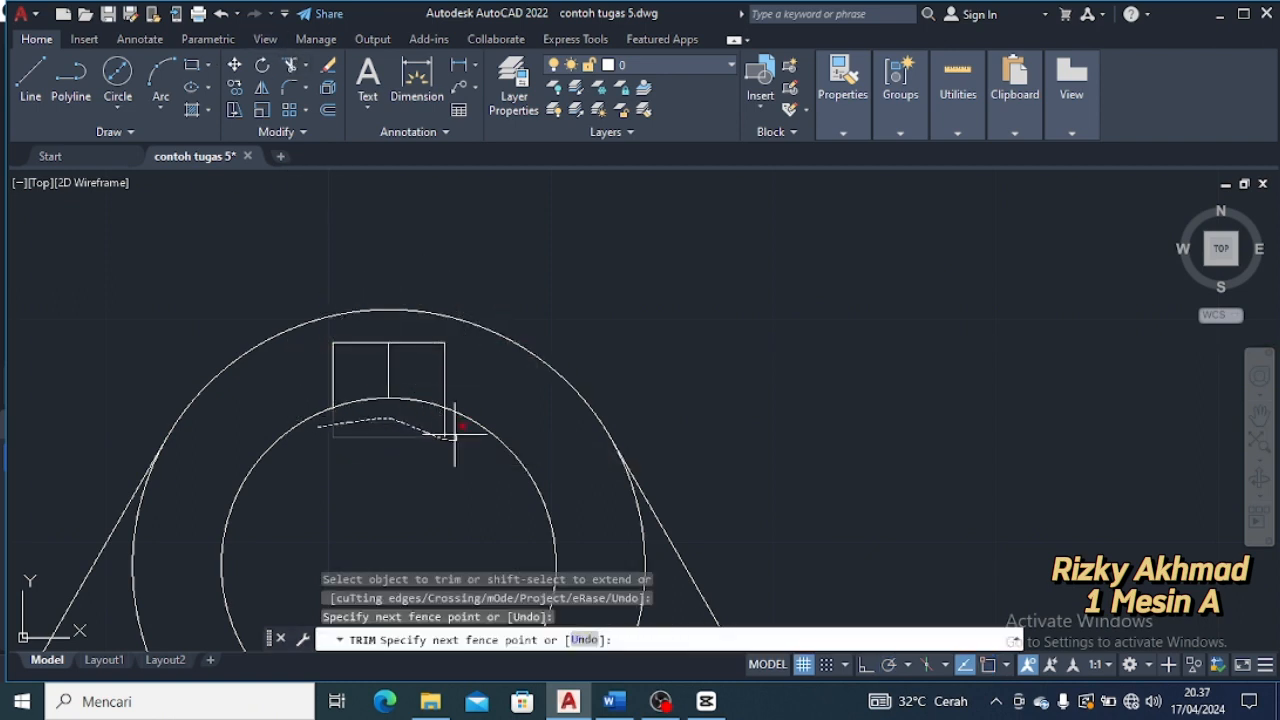
{"action": "key", "text": "Return"}
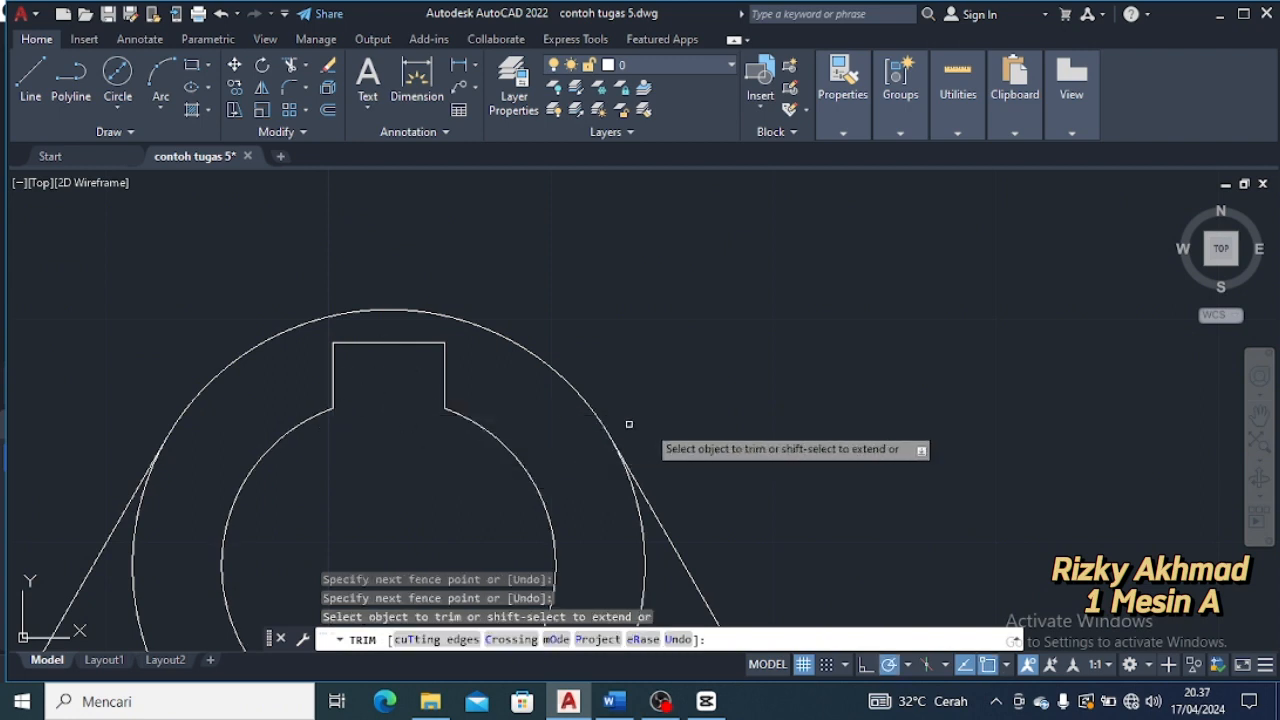
{"action": "scroll", "coordinate": [629, 423], "scroll_direction": "down", "scroll_amount": 4}
{"action": "scroll", "coordinate": [786, 400], "scroll_direction": "down", "scroll_amount": 3}
{"action": "key", "text": "Escape"}
{"action": "scroll", "coordinate": [900, 386], "scroll_direction": "down", "scroll_amount": 2}
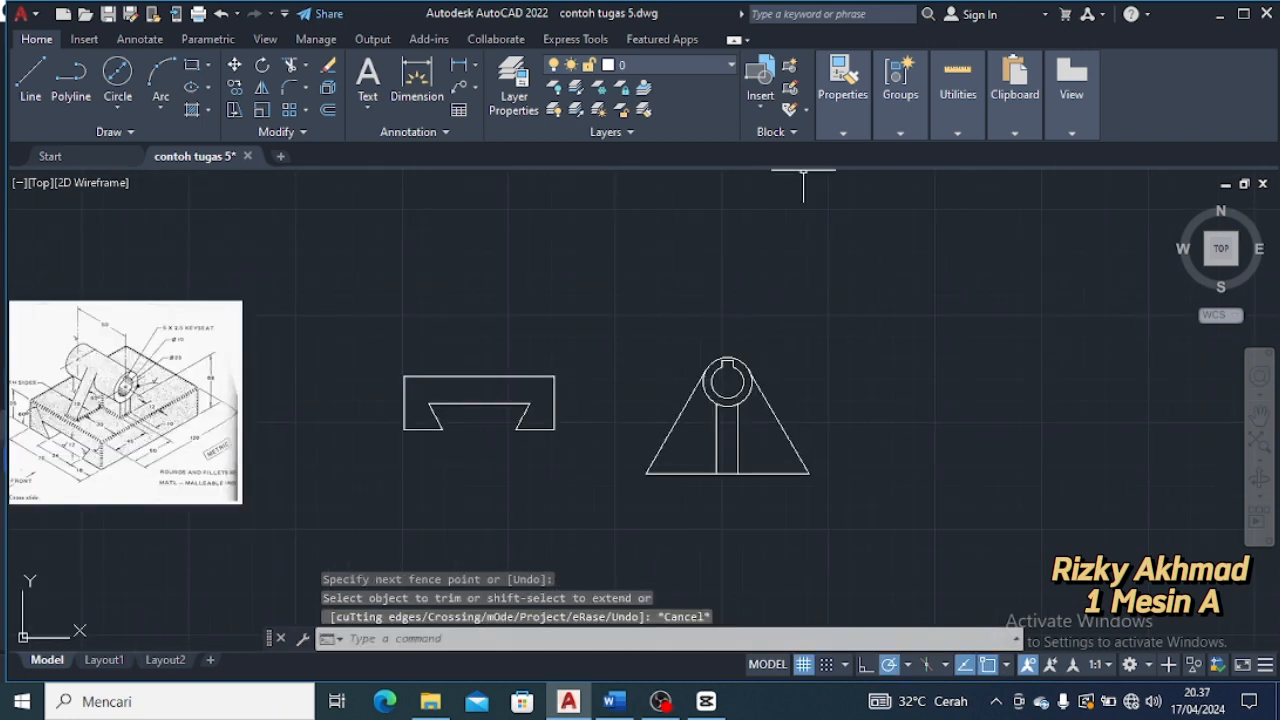
Switch to the 3D Modeling workspace and set the view to SW Isometric
{"action": "left_click", "coordinate": [1150, 666]}
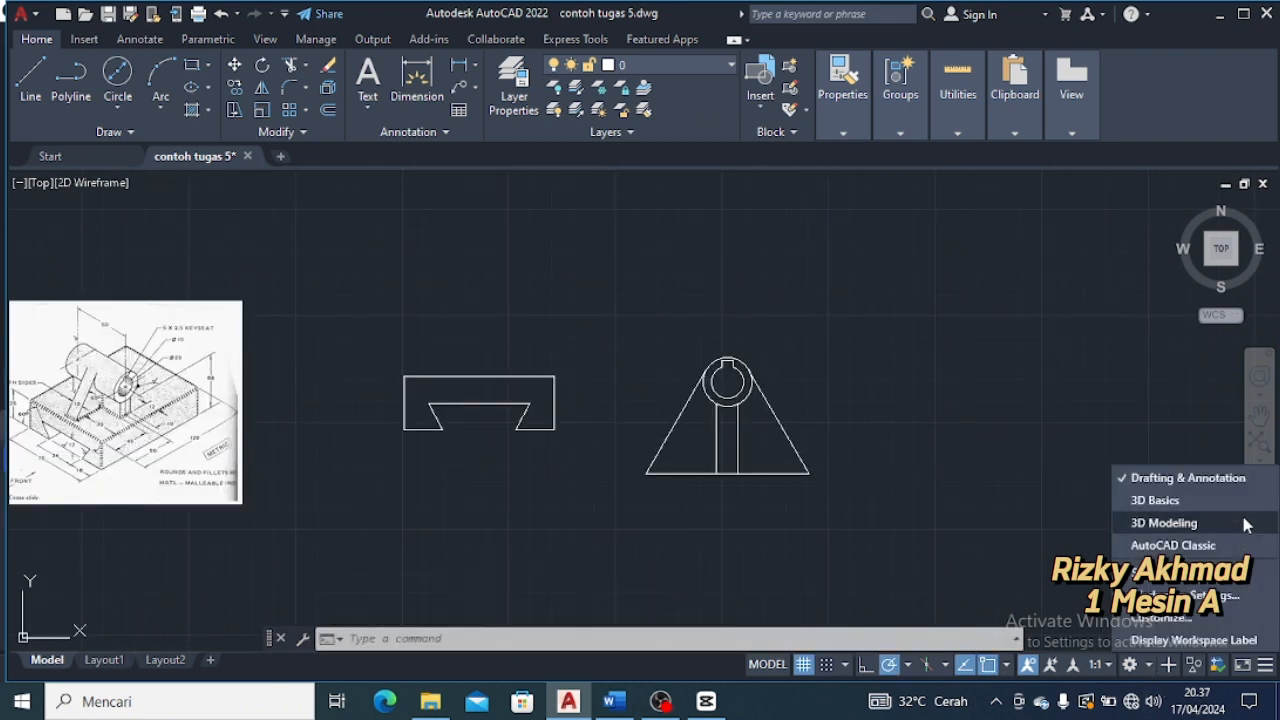
{"action": "left_click", "coordinate": [1243, 516]}
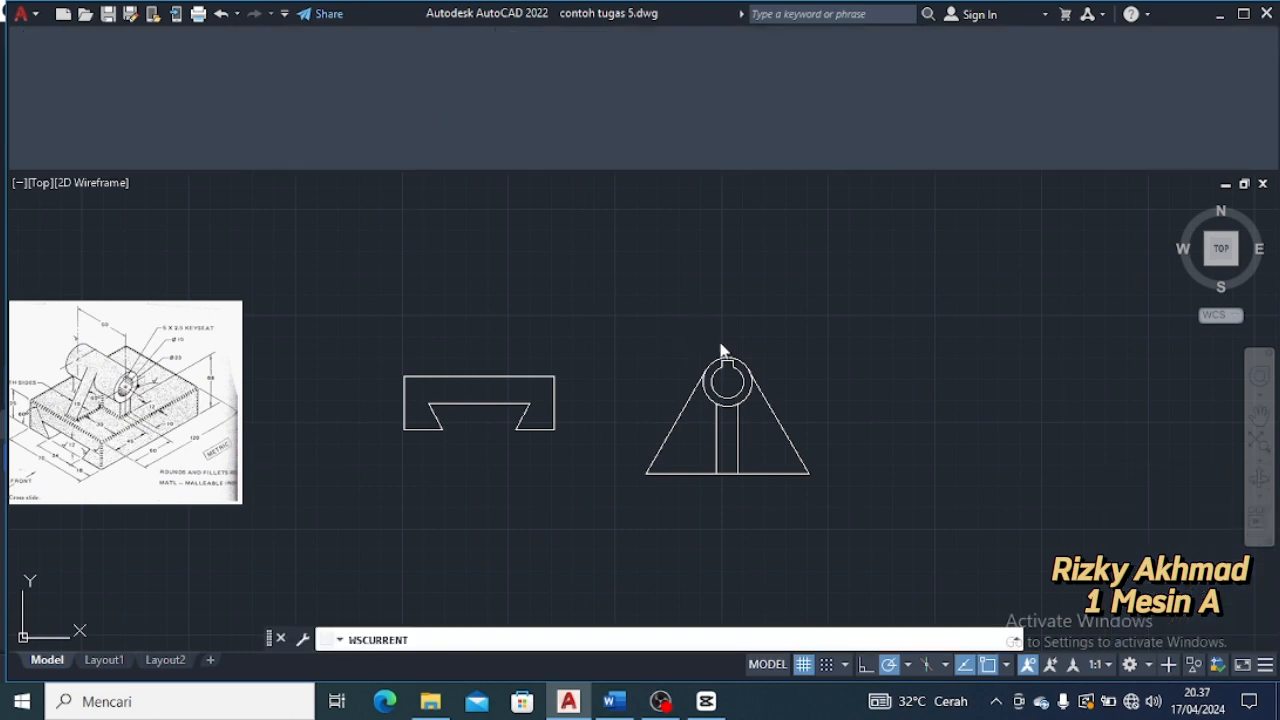
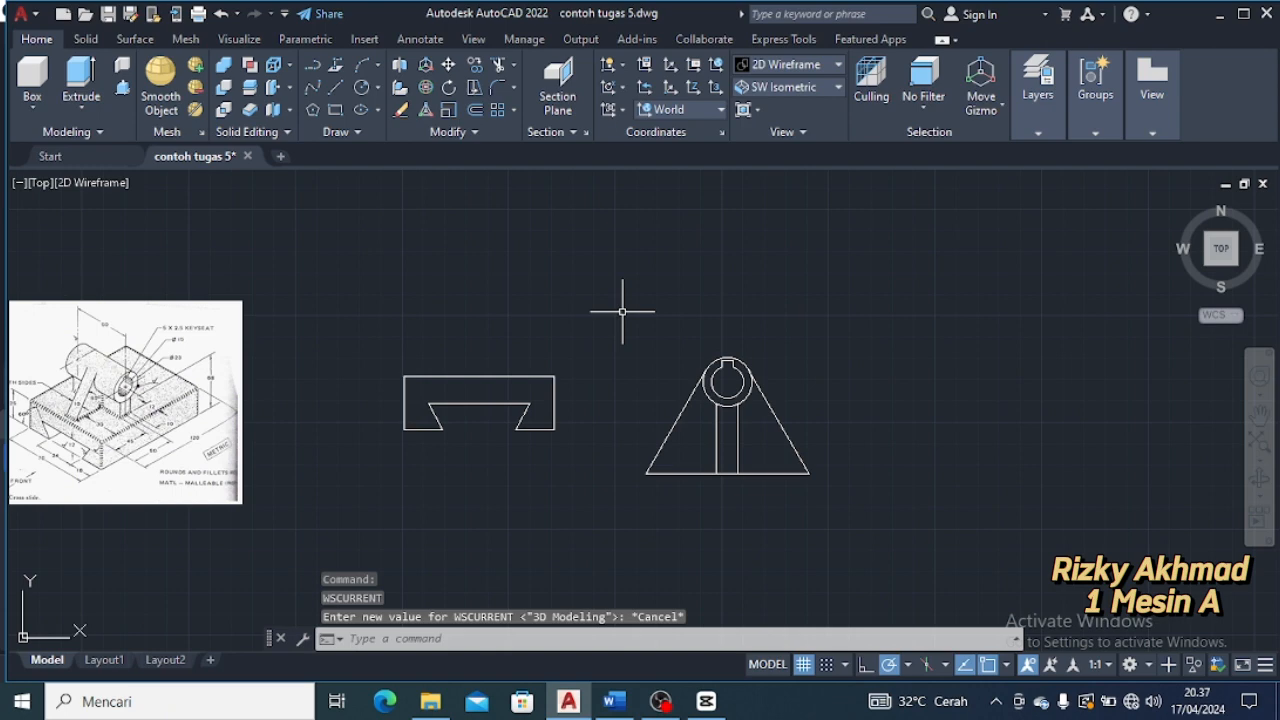
{"action": "scroll", "coordinate": [699, 303], "scroll_direction": "up", "scroll_amount": 2}
{"action": "scroll", "coordinate": [934, 317], "scroll_direction": "down", "scroll_amount": 2}
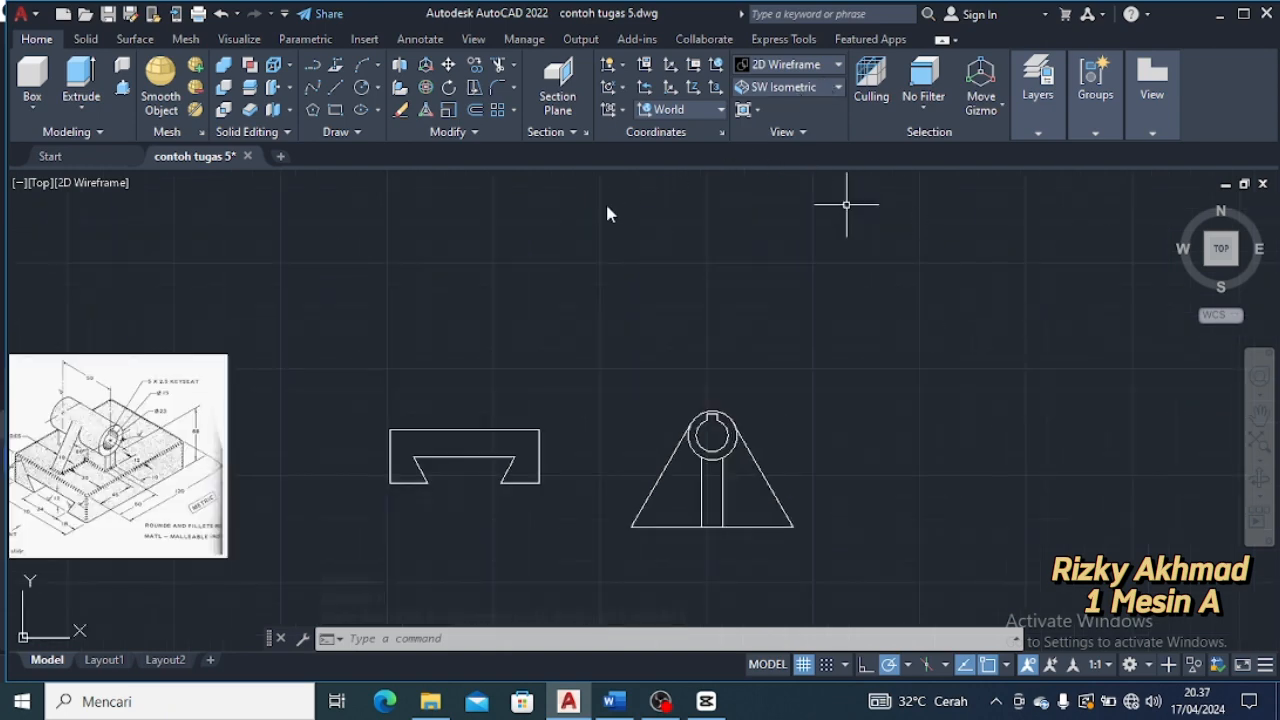
{"action": "left_click", "coordinate": [836, 87]}
{"action": "left_click", "coordinate": [775, 219]}
Presspull the dovetail base profile upward by 120
{"action": "scroll", "coordinate": [1013, 400], "scroll_direction": "up", "scroll_amount": 2}
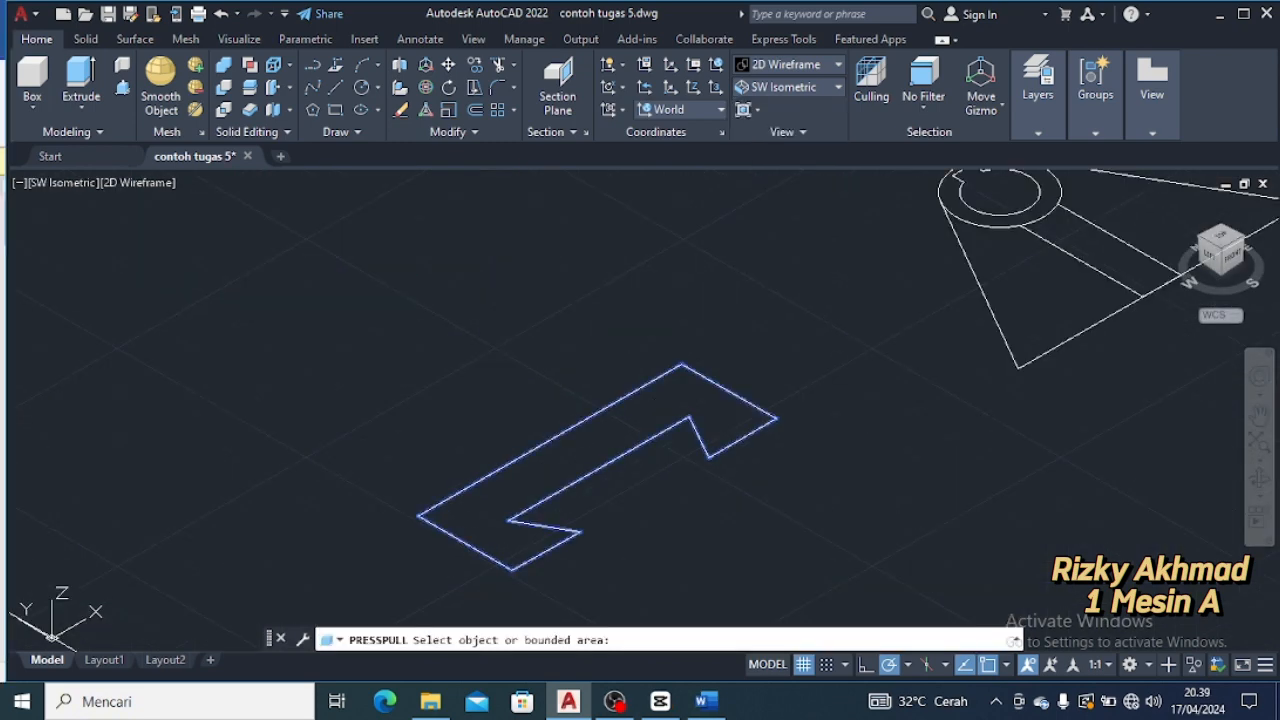
{"action": "left_click", "coordinate": [530, 460]}
{"action": "scroll", "coordinate": [700, 300], "scroll_direction": "down", "scroll_amount": 5}
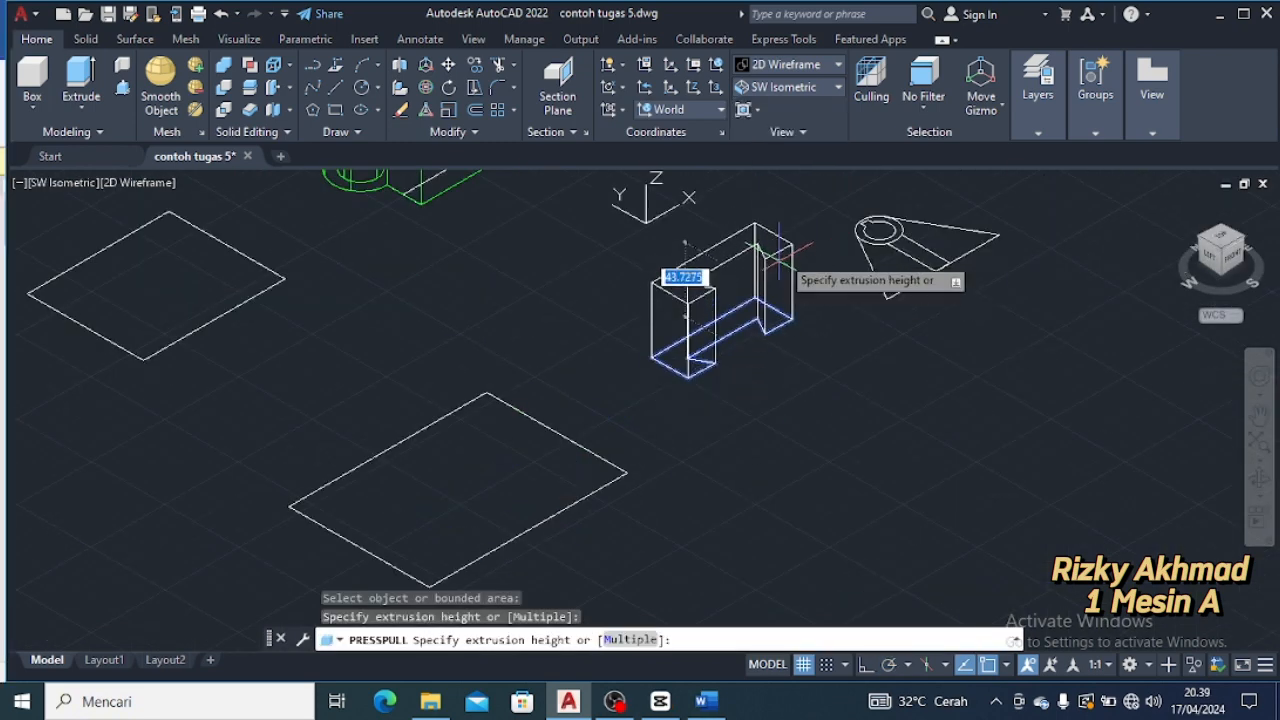
{"action": "key", "text": "Return"}
{"action": "middle_click_drag", "start_coordinate": [825, 268], "coordinate": [569, 434]}
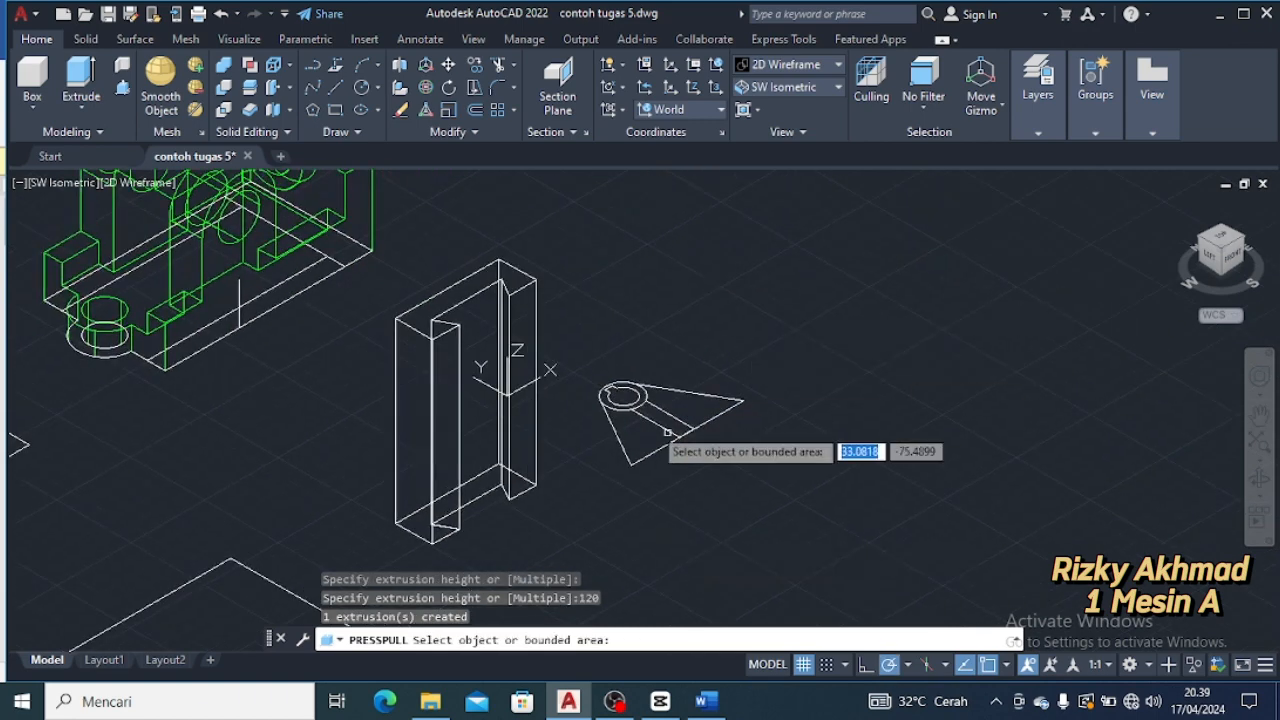
Presspull the keyed ring upward by 20 and the stem area beside it upward by 18
{"action": "scroll", "coordinate": [611, 407], "scroll_direction": "up", "scroll_amount": 3}
{"action": "left_click", "coordinate": [607, 375]}
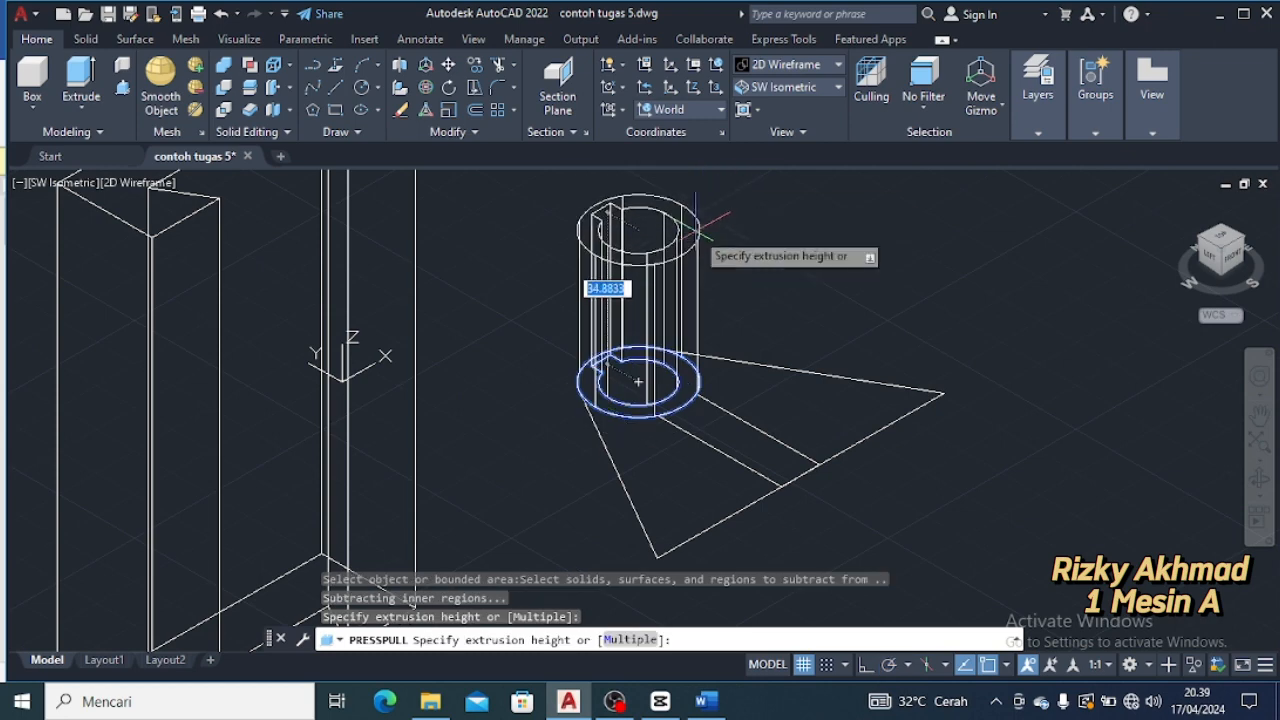
{"action": "left_click", "coordinate": [695, 285]}
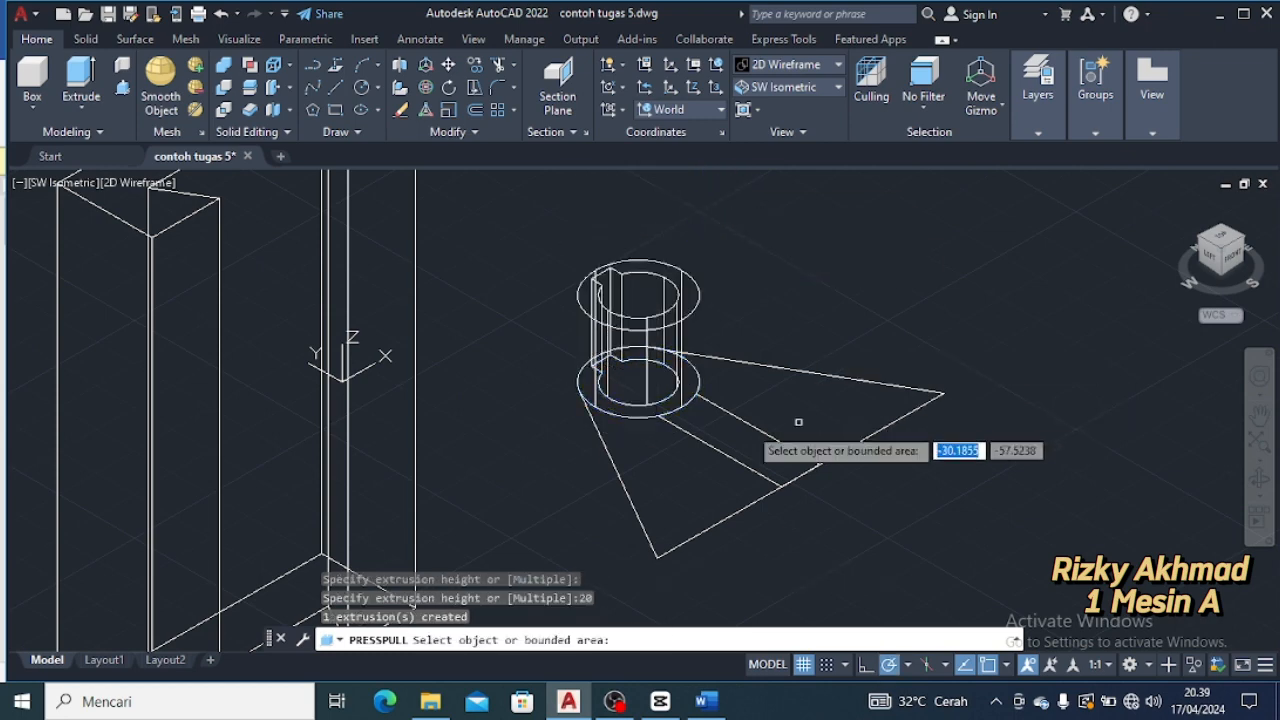
{"action": "left_click", "coordinate": [734, 437]}
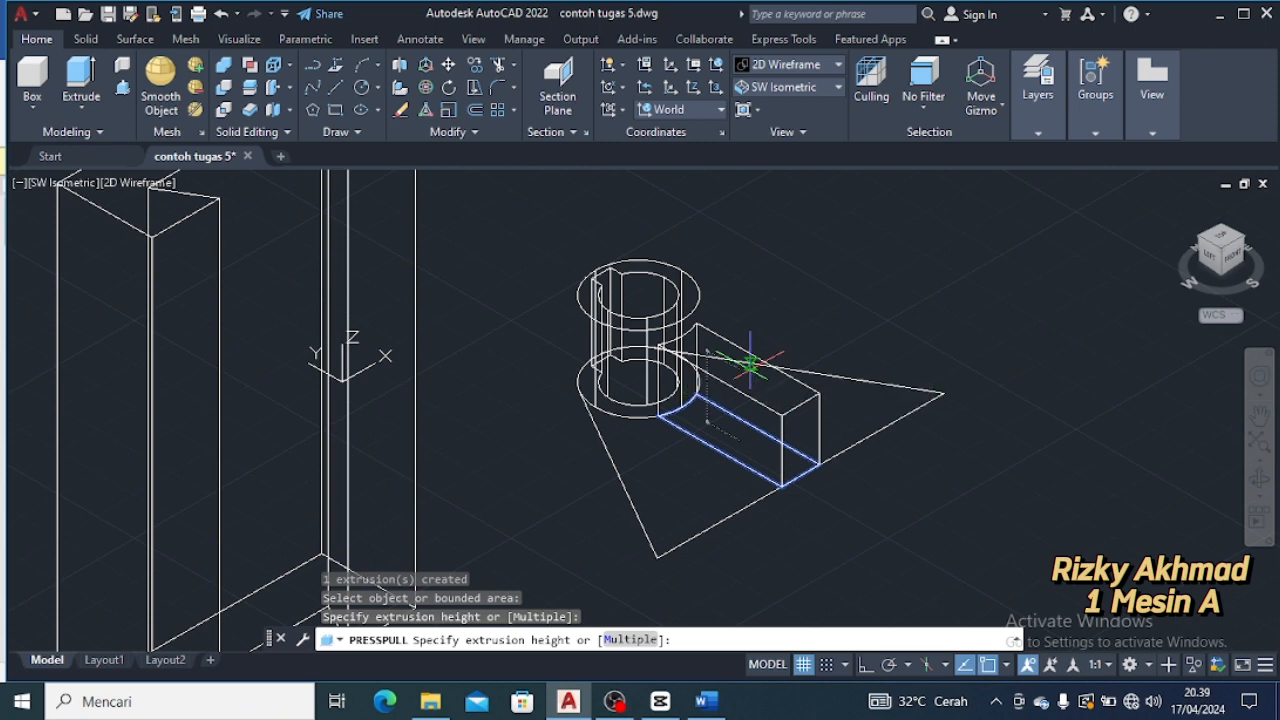
{"action": "type", "text": "18"}
{"action": "key", "text": "Return"}
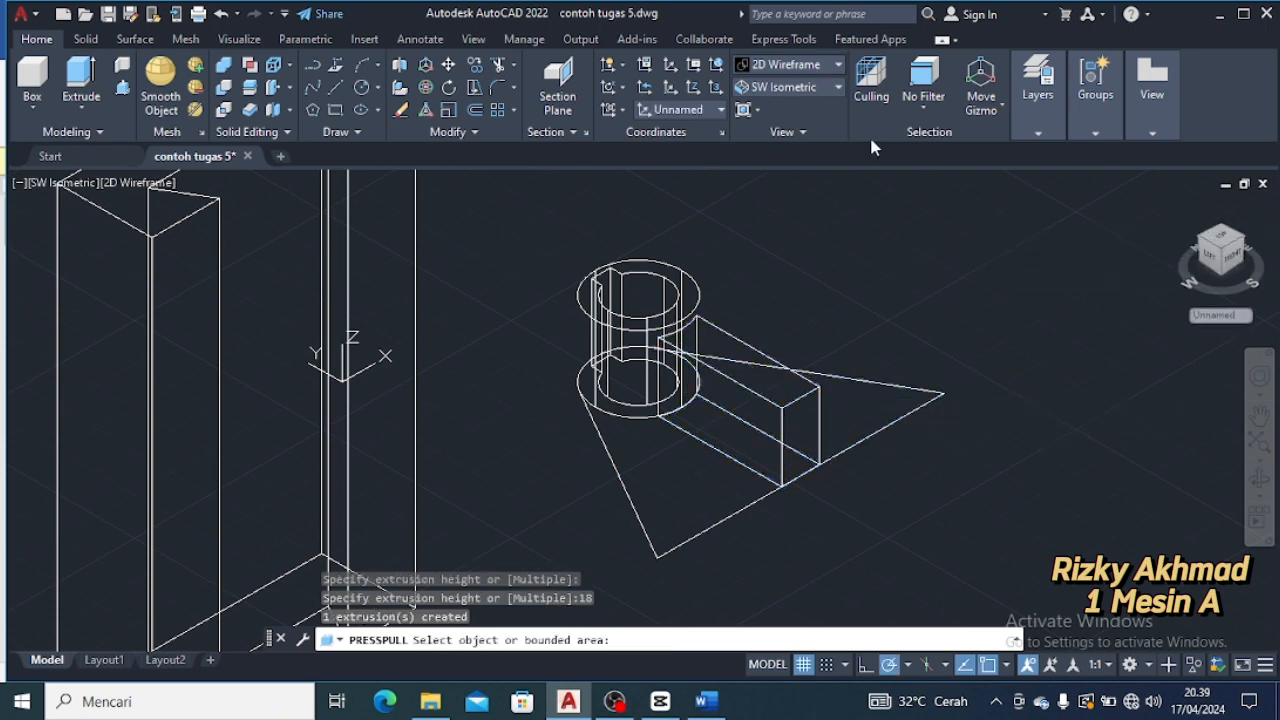
Apply the Shades of Gray visual style and view the cylinder support from its underside
{"action": "left_click", "coordinate": [786, 64]}
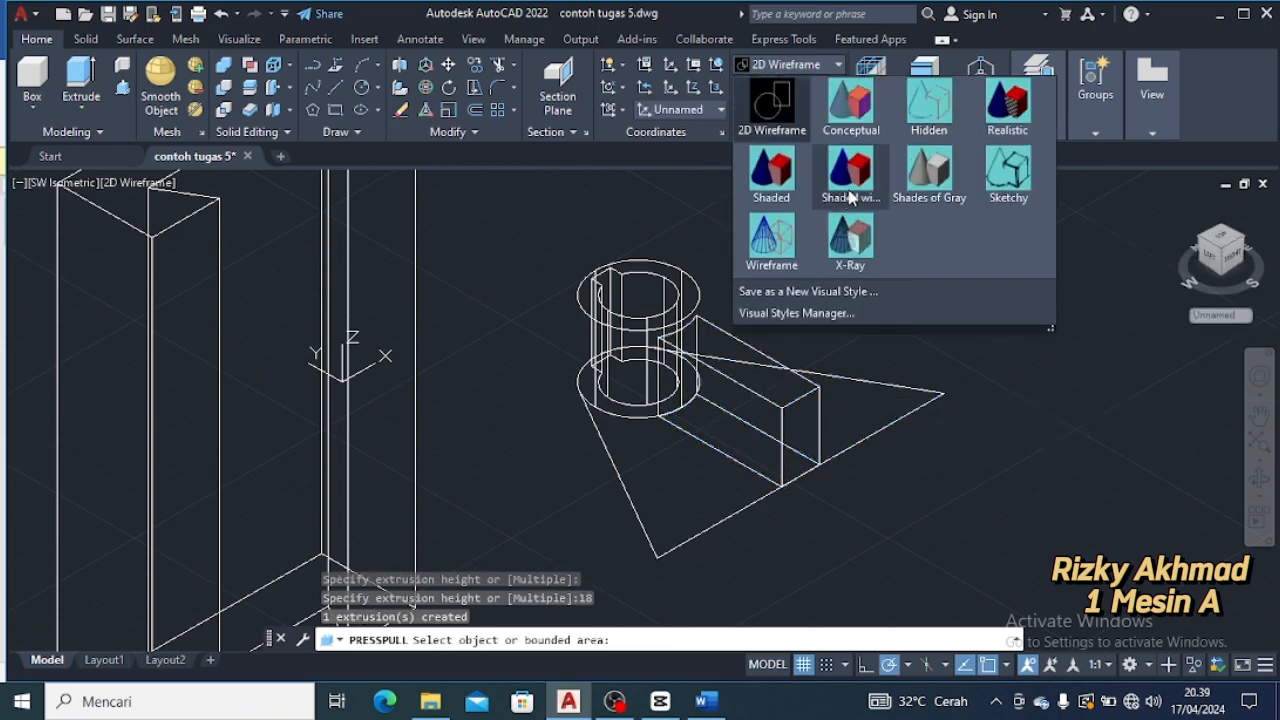
{"action": "left_click", "coordinate": [922, 208]}
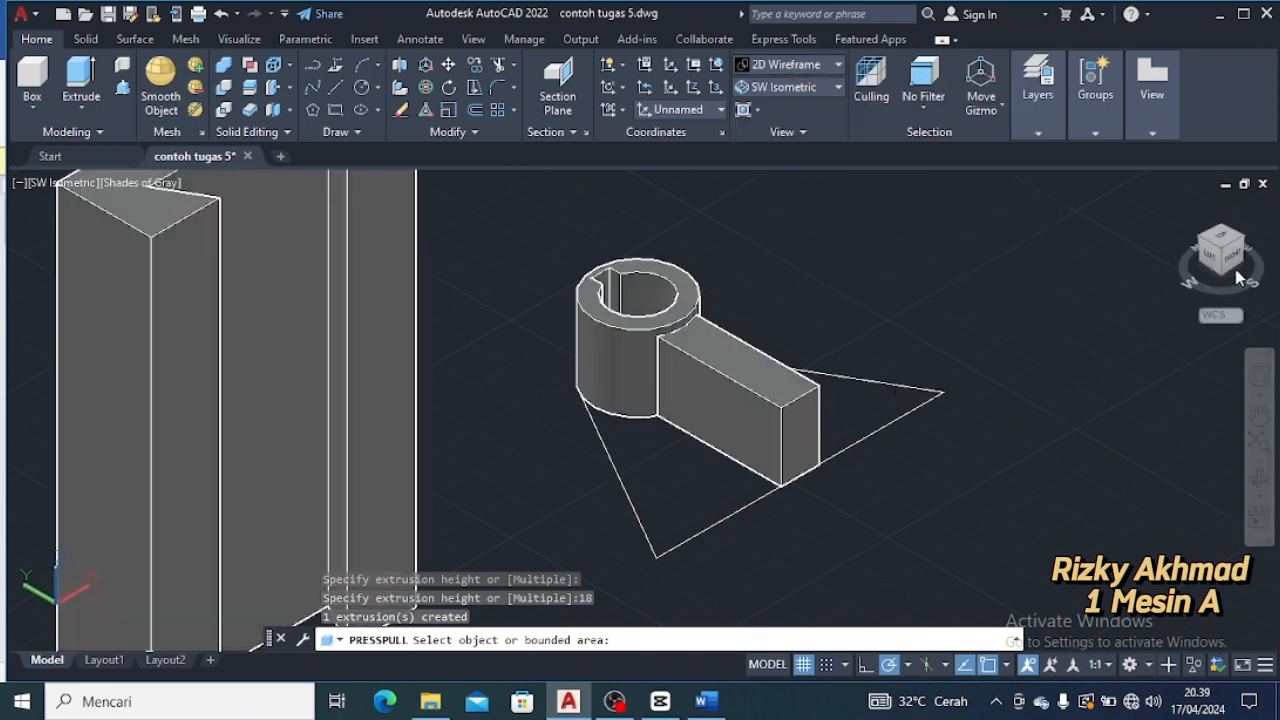
{"action": "left_click", "coordinate": [1222, 279]}
{"action": "scroll", "coordinate": [830, 480], "scroll_direction": "up", "scroll_amount": 6}
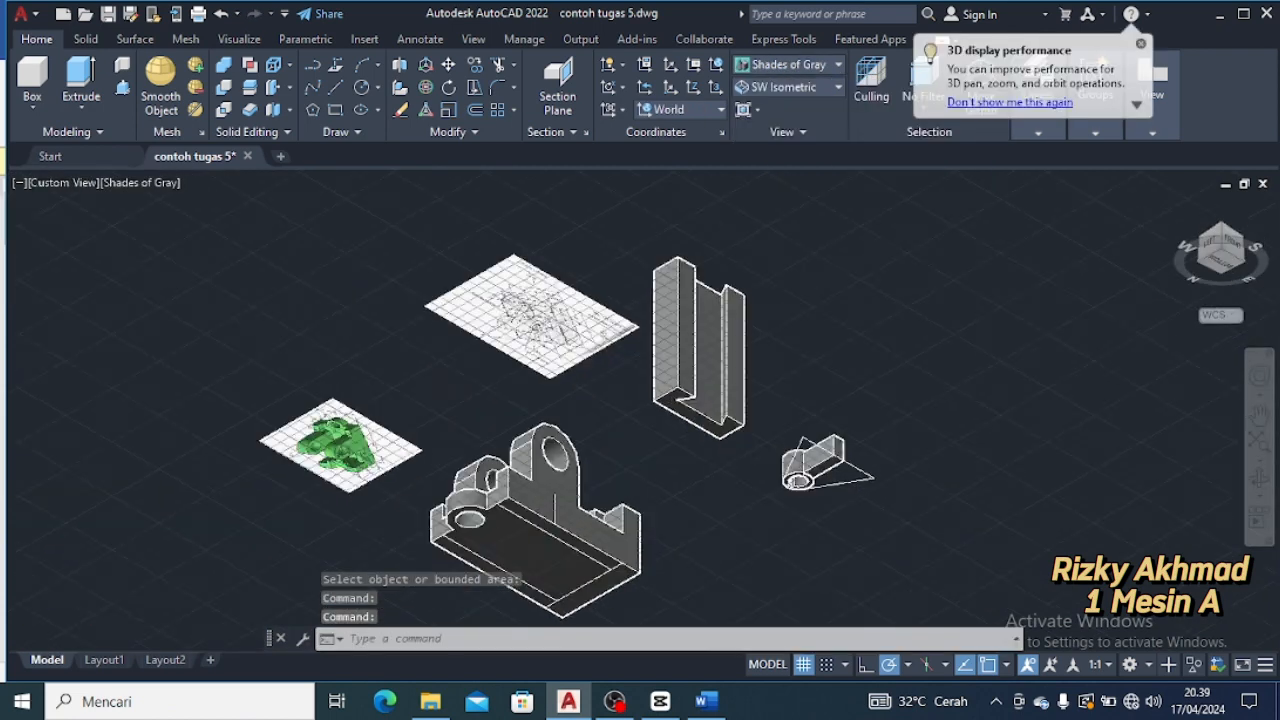
{"action": "scroll", "coordinate": [790, 505], "scroll_direction": "up", "scroll_amount": 2}
{"action": "middle_click_drag", "start_coordinate": [604, 367], "coordinate": [588, 319]}
Presspull the keyed ring downward from its underside, and the stem's underside downward by 28
{"action": "left_click", "coordinate": [120, 89]}
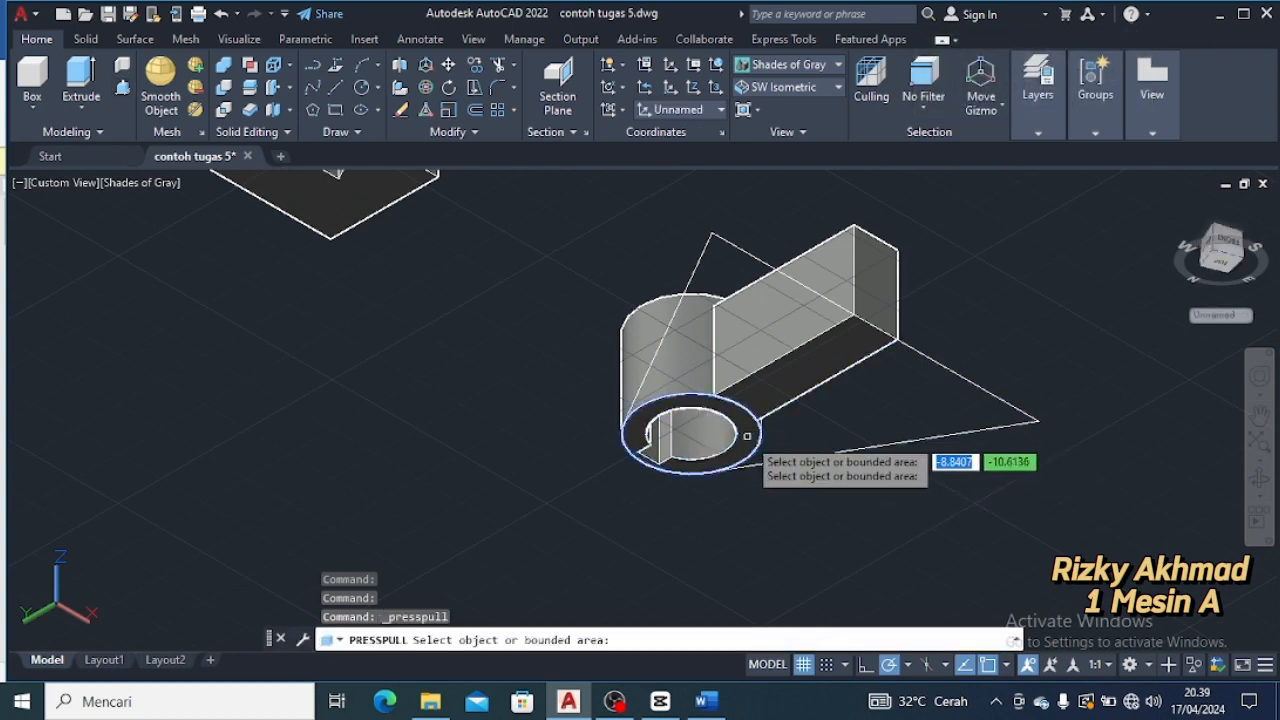
{"action": "left_click", "coordinate": [748, 436]}
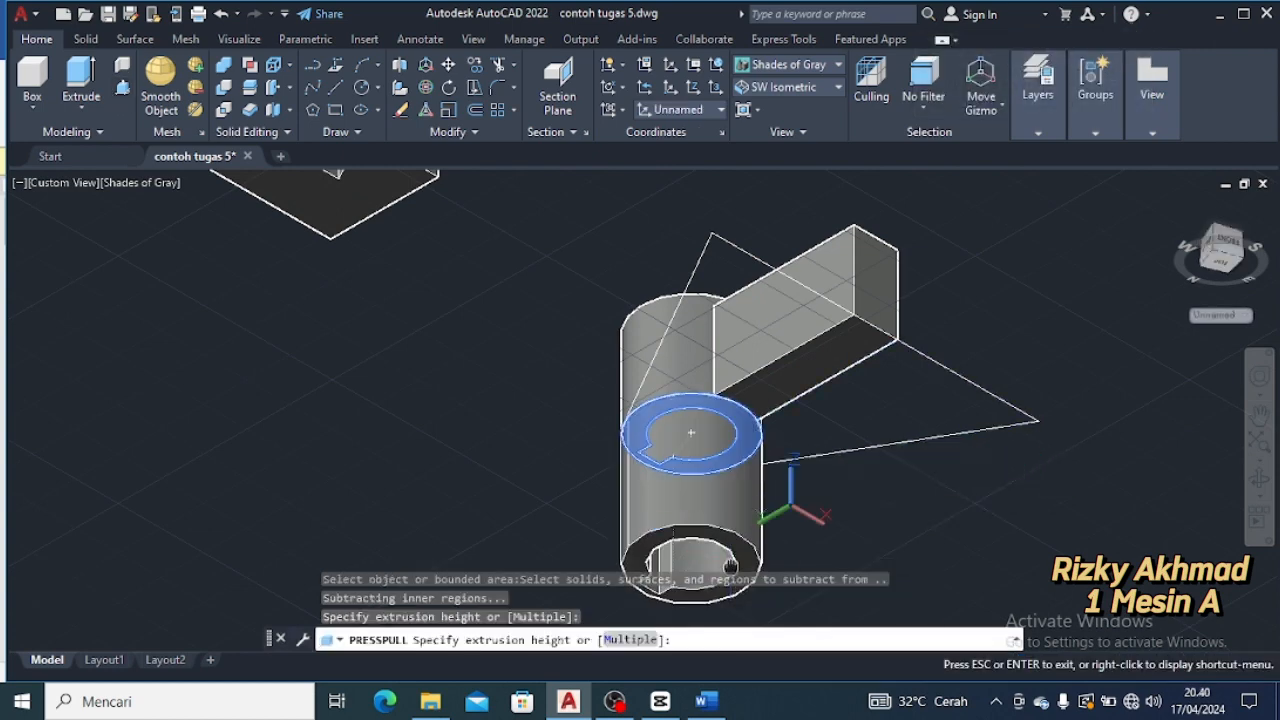
{"action": "middle_click_drag", "start_coordinate": [671, 500], "coordinate": [690, 432]}
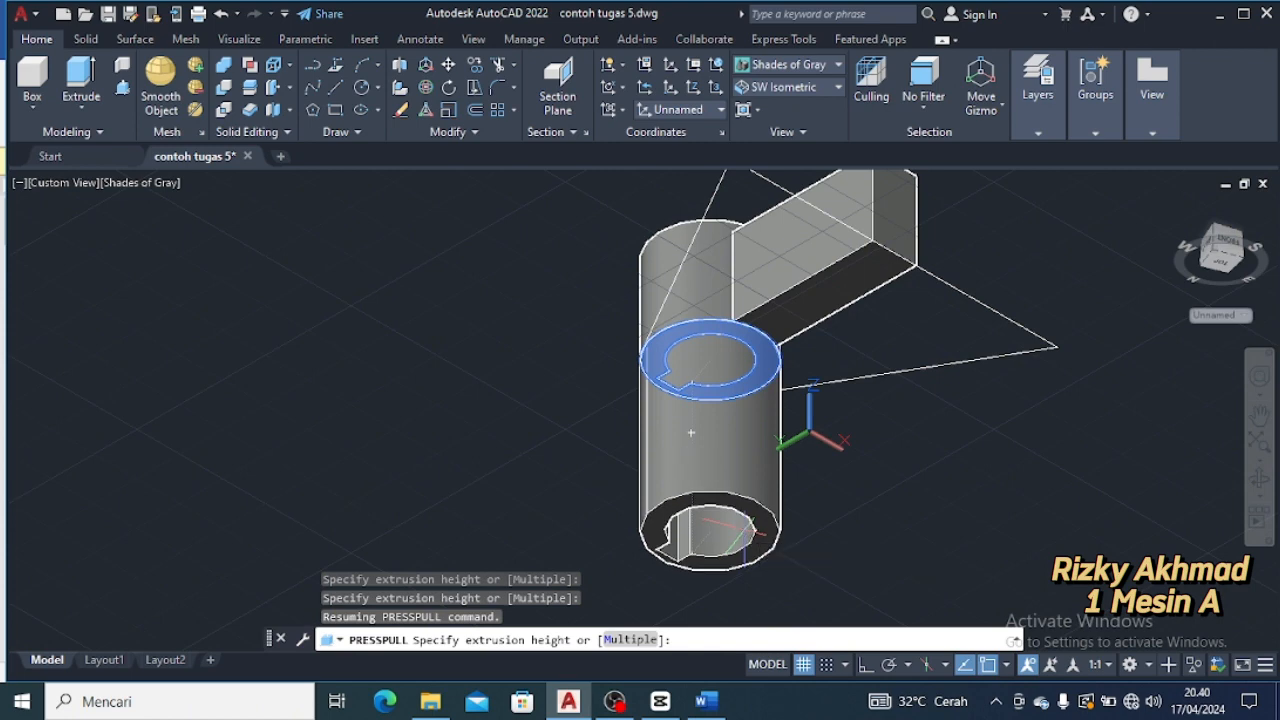
{"action": "left_click", "coordinate": [690, 432]}
{"action": "left_click", "coordinate": [800, 300]}
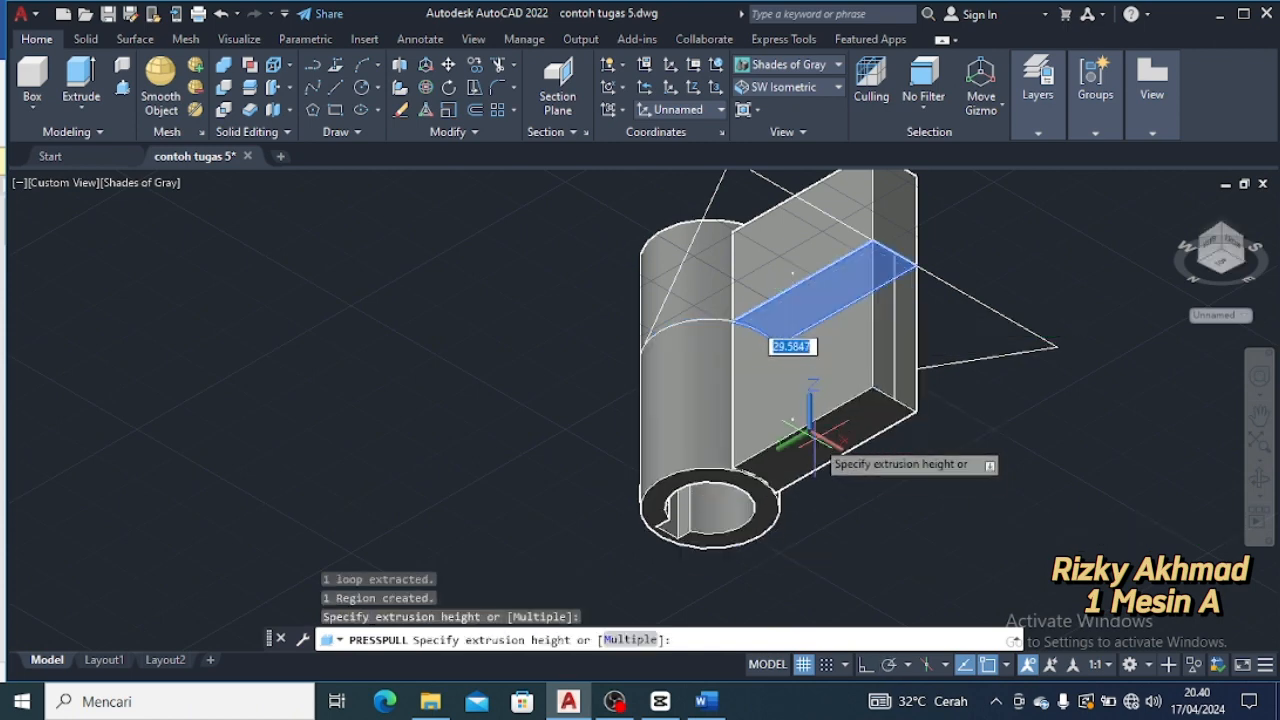
{"action": "type", "text": "28"}
{"action": "key", "text": "Return"}
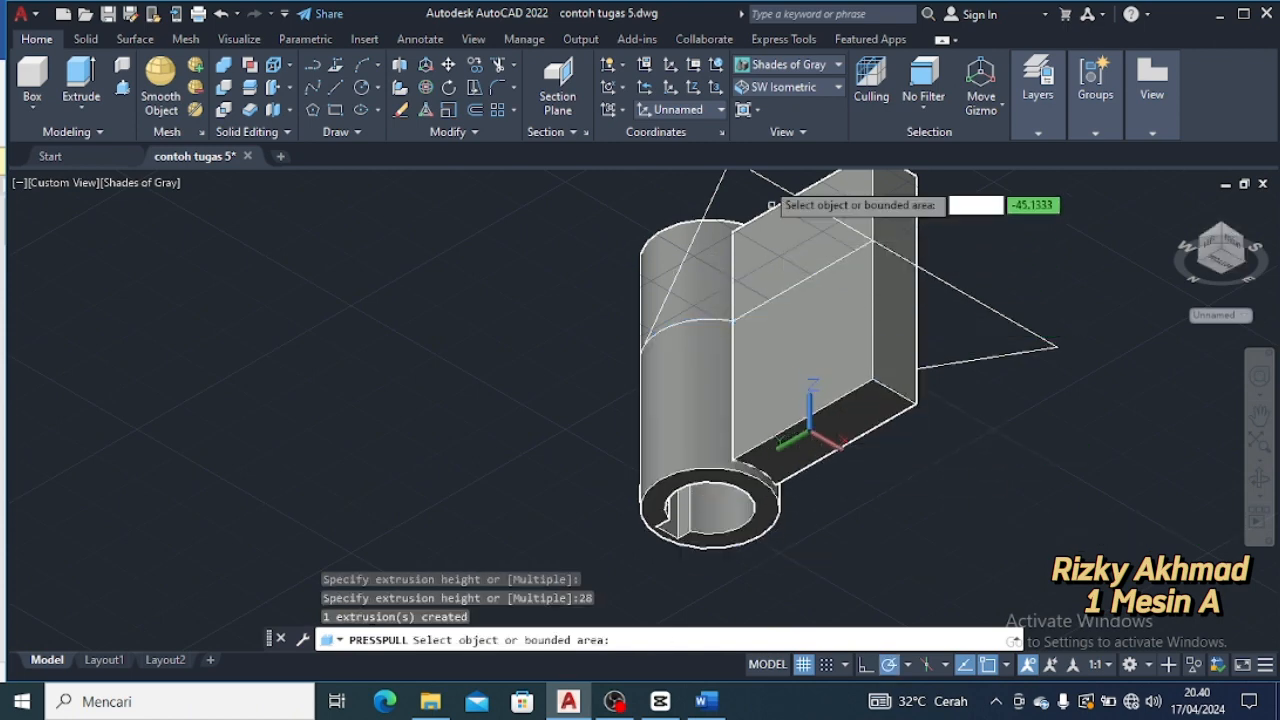
Presspull both triangular rib areas beside the stem downward by 10 and return to the SW Isometric view
{"action": "left_click", "coordinate": [718, 268]}
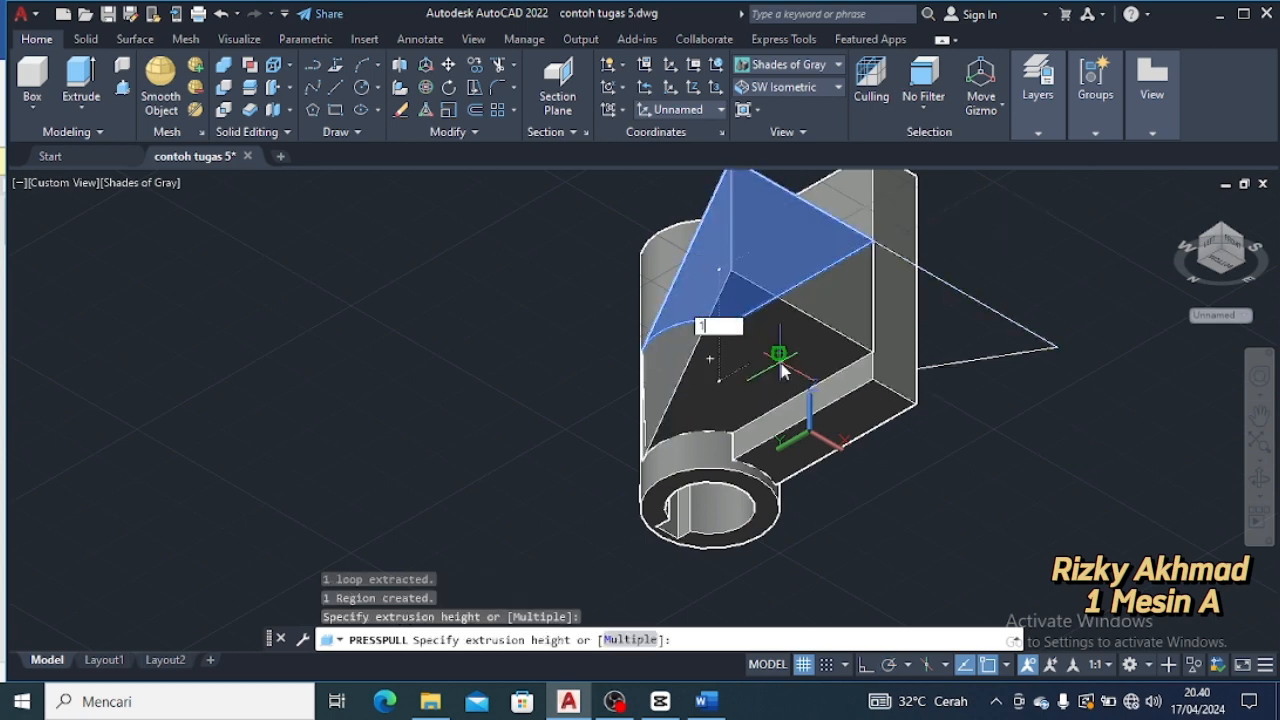
{"action": "left_click", "coordinate": [710, 358]}
{"action": "left_click", "coordinate": [957, 343]}
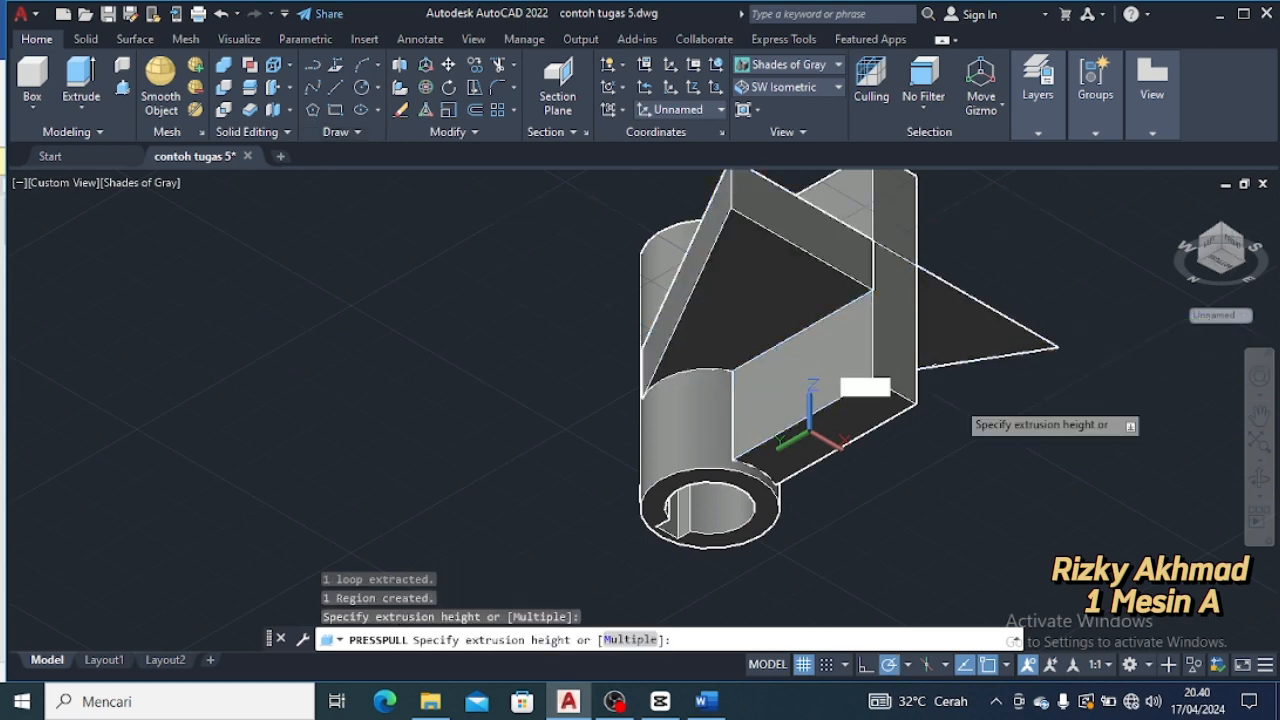
{"action": "type", "text": "10"}
{"action": "key", "text": "Return"}
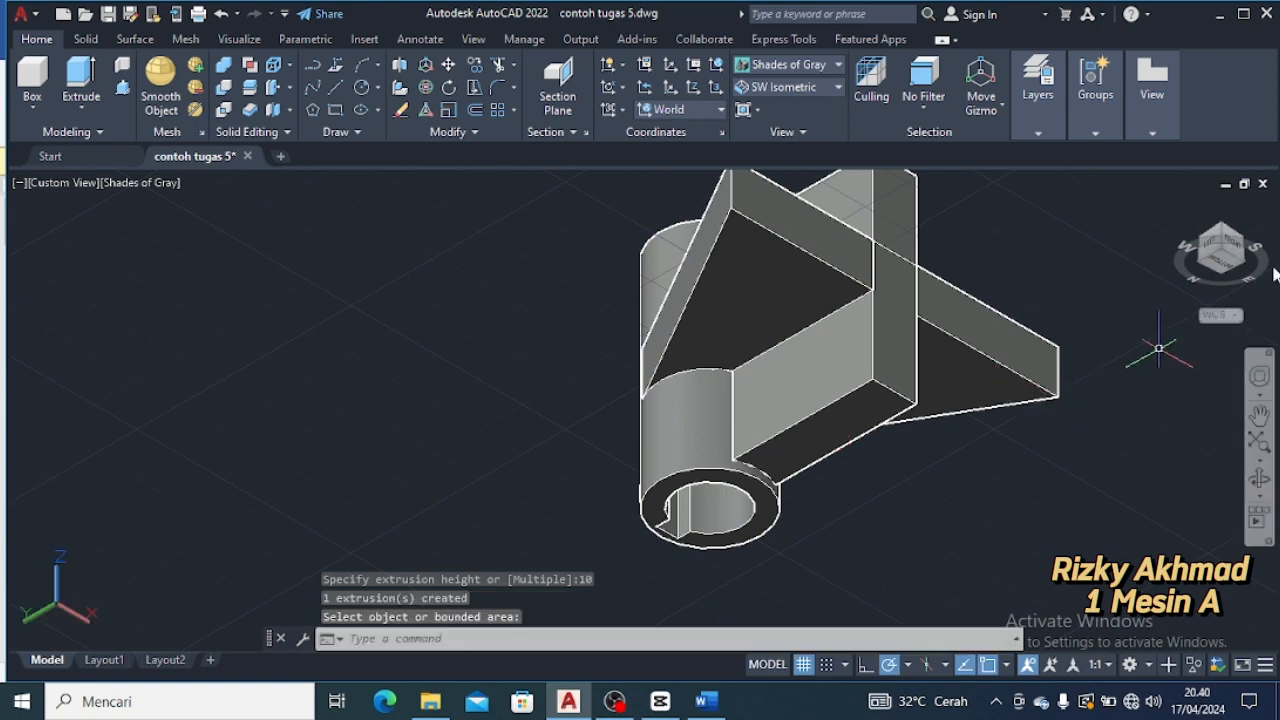
{"action": "left_click", "coordinate": [1226, 233]}
{"action": "key", "text": "Escape"}
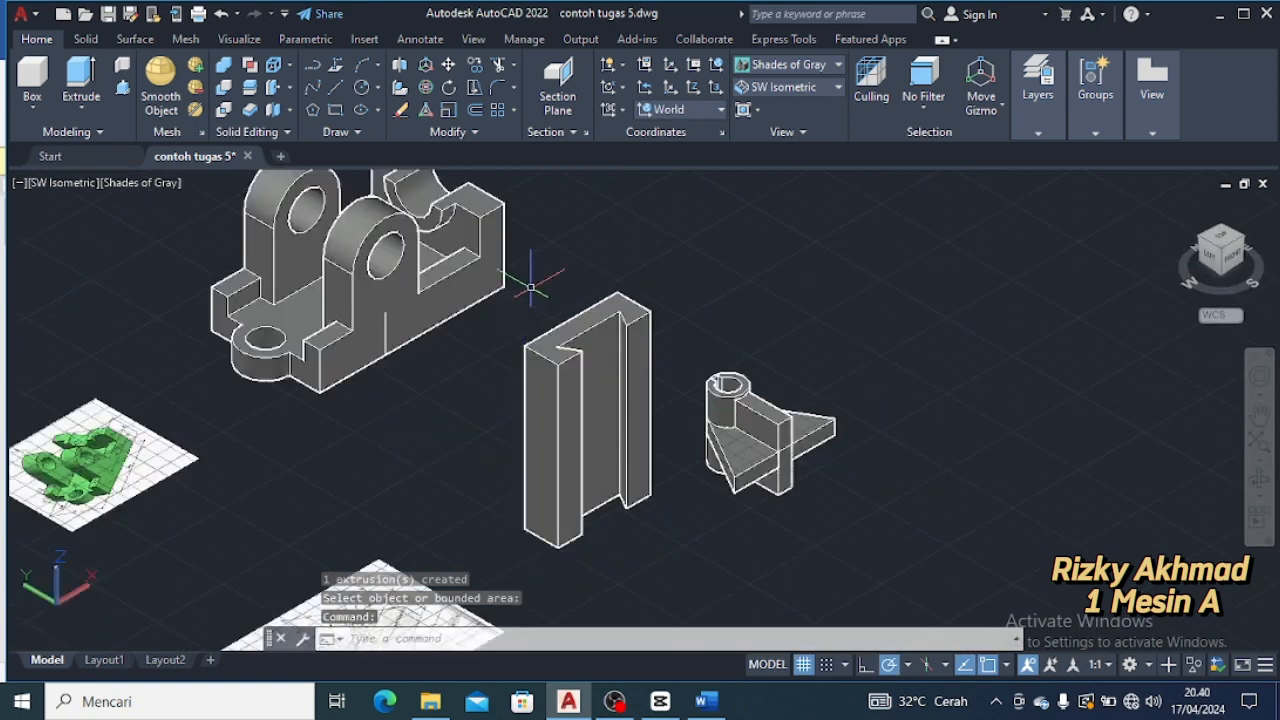
3D-rotate the upright dovetail base a quarter turn about the X axis so it lies flat
{"action": "mouse_move", "coordinate": [531, 288]}
{"action": "left_mouse_down"}
{"action": "mouse_move", "coordinate": [623, 563]}
{"action": "mouse_move", "coordinate": [666, 206]}
{"action": "mouse_move", "coordinate": [545, 300]}
{"action": "left_mouse_up"}
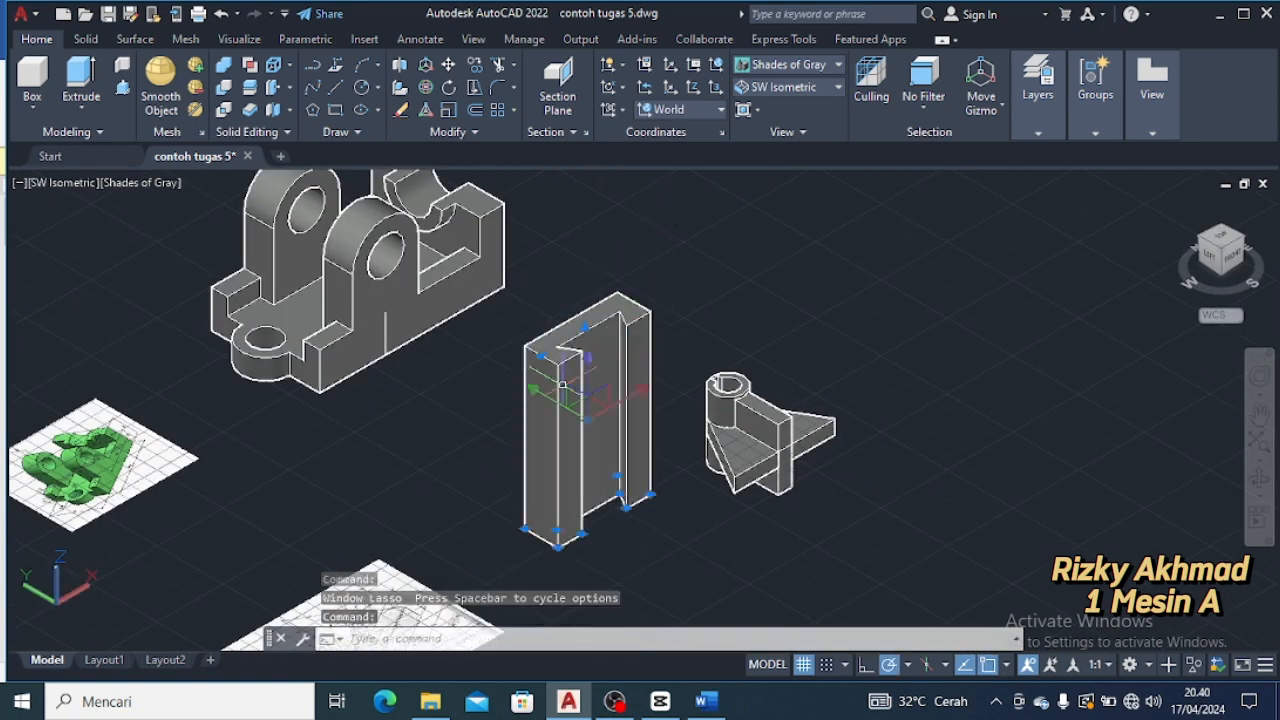
{"action": "key", "text": "Escape"}
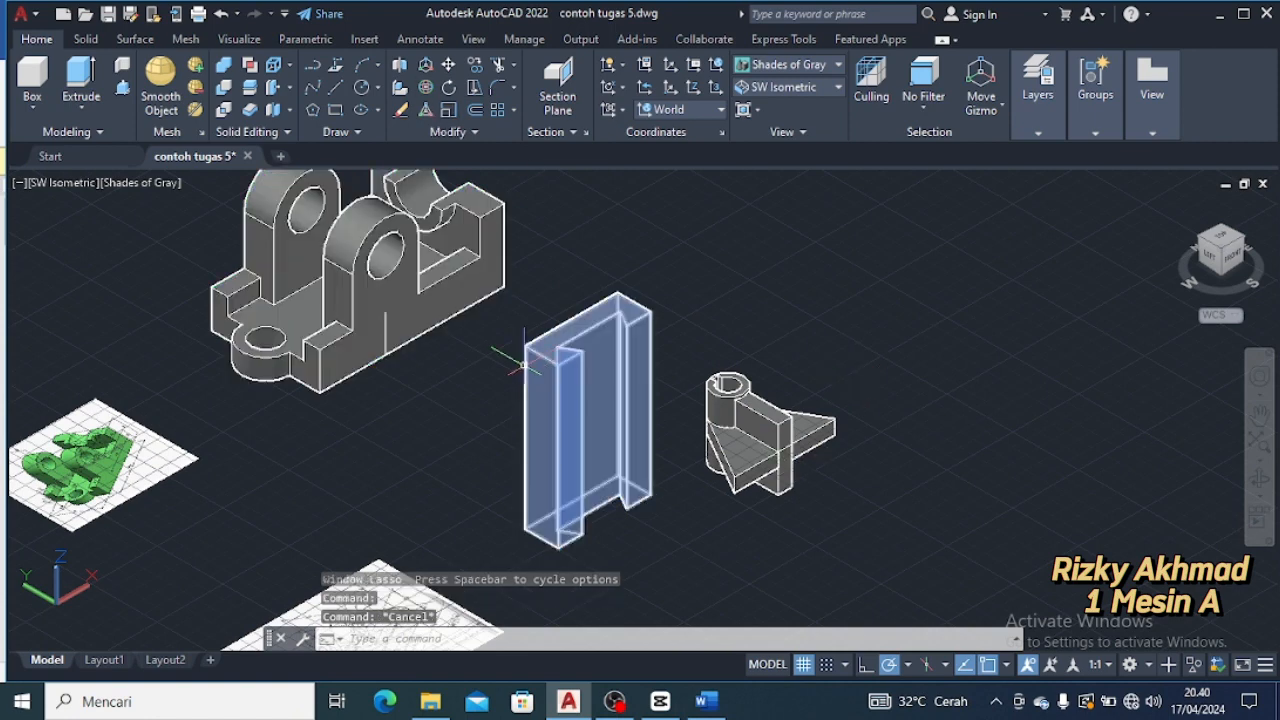
{"action": "left_click", "coordinate": [434, 92]}
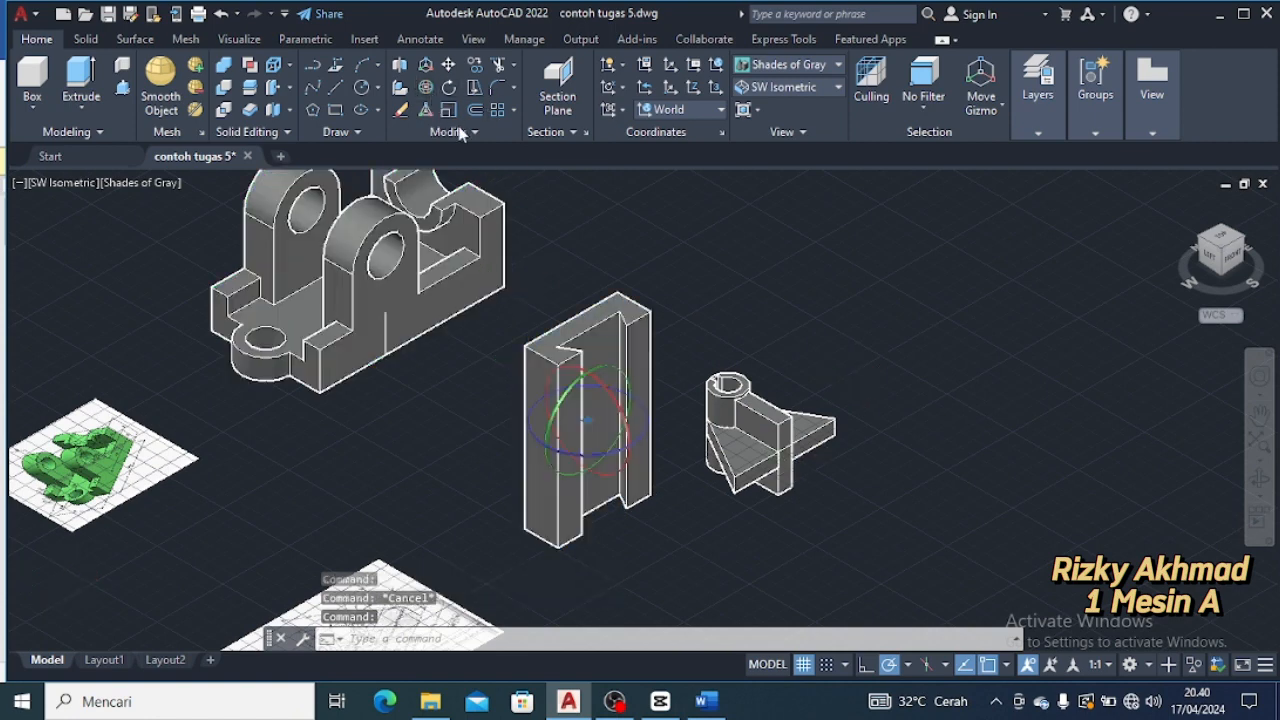
{"action": "left_click", "coordinate": [621, 406]}
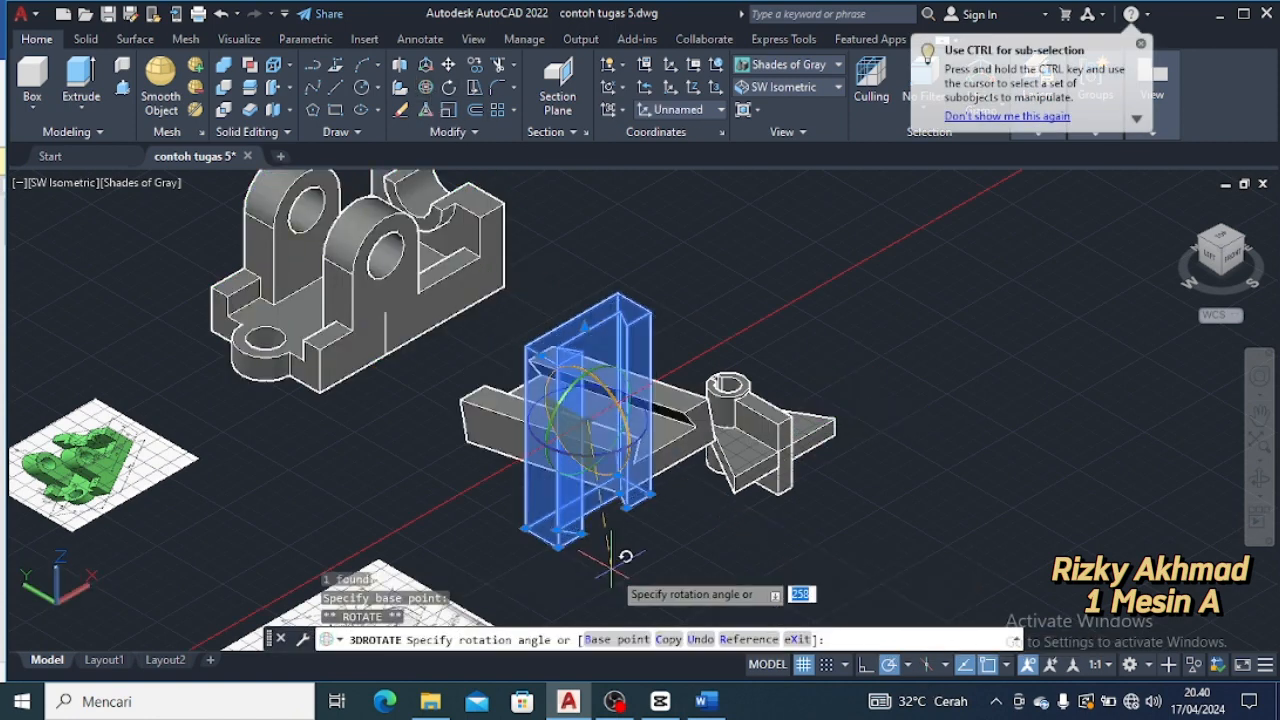
{"action": "left_click", "coordinate": [588, 598]}
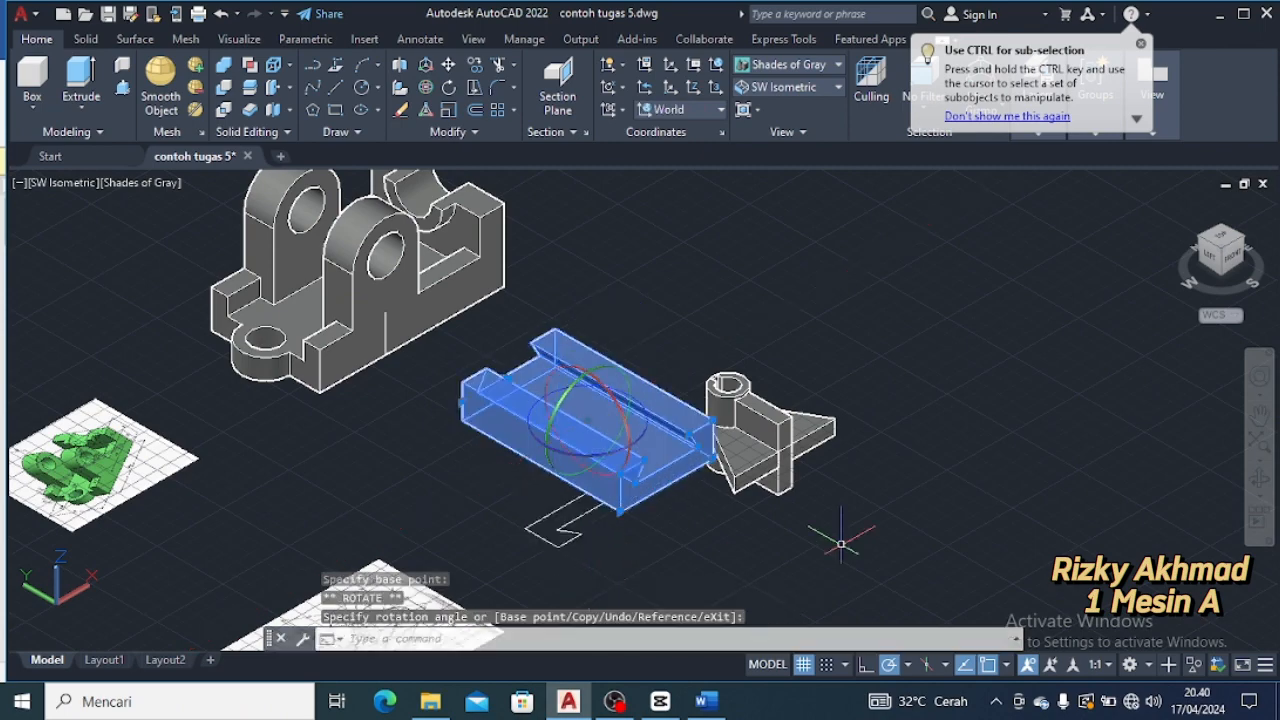
Turn the flat dovetail base over about the X axis so its groove faces downward
{"action": "scroll", "coordinate": [851, 574], "scroll_direction": "up", "scroll_amount": 2}
{"action": "scroll", "coordinate": [514, 408], "scroll_direction": "down", "scroll_amount": 3}
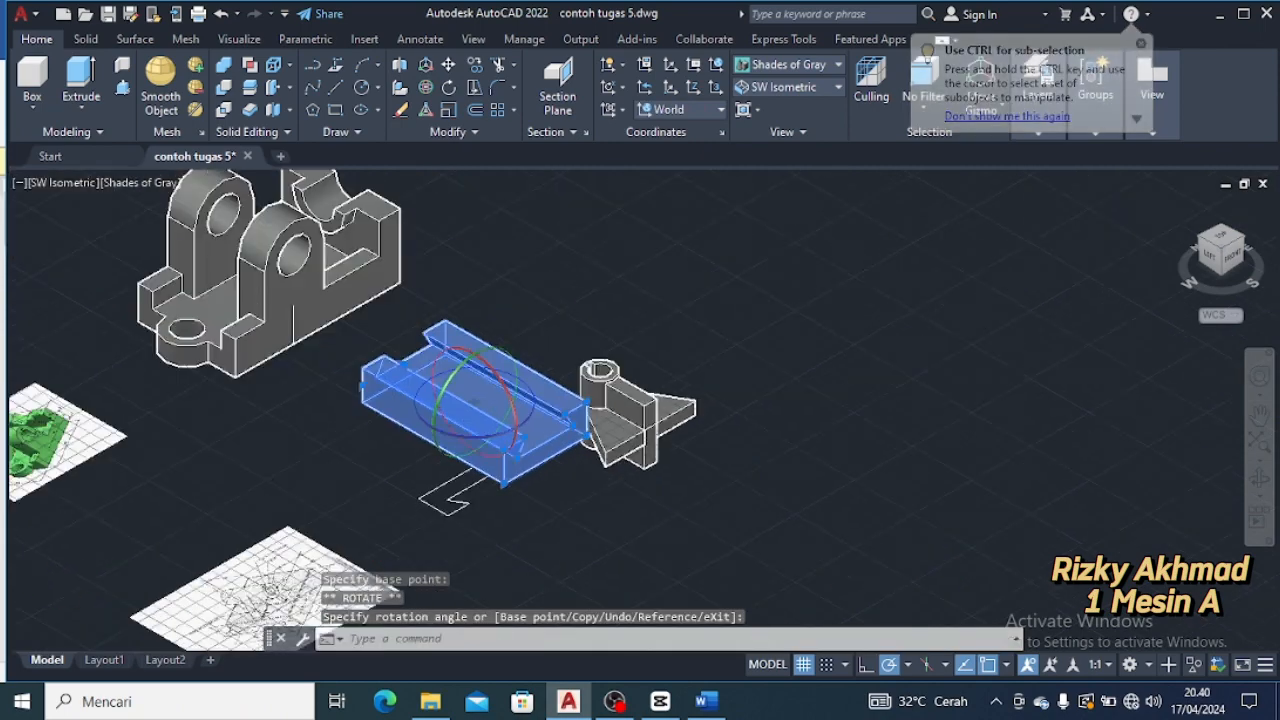
{"action": "left_click", "coordinate": [466, 354]}
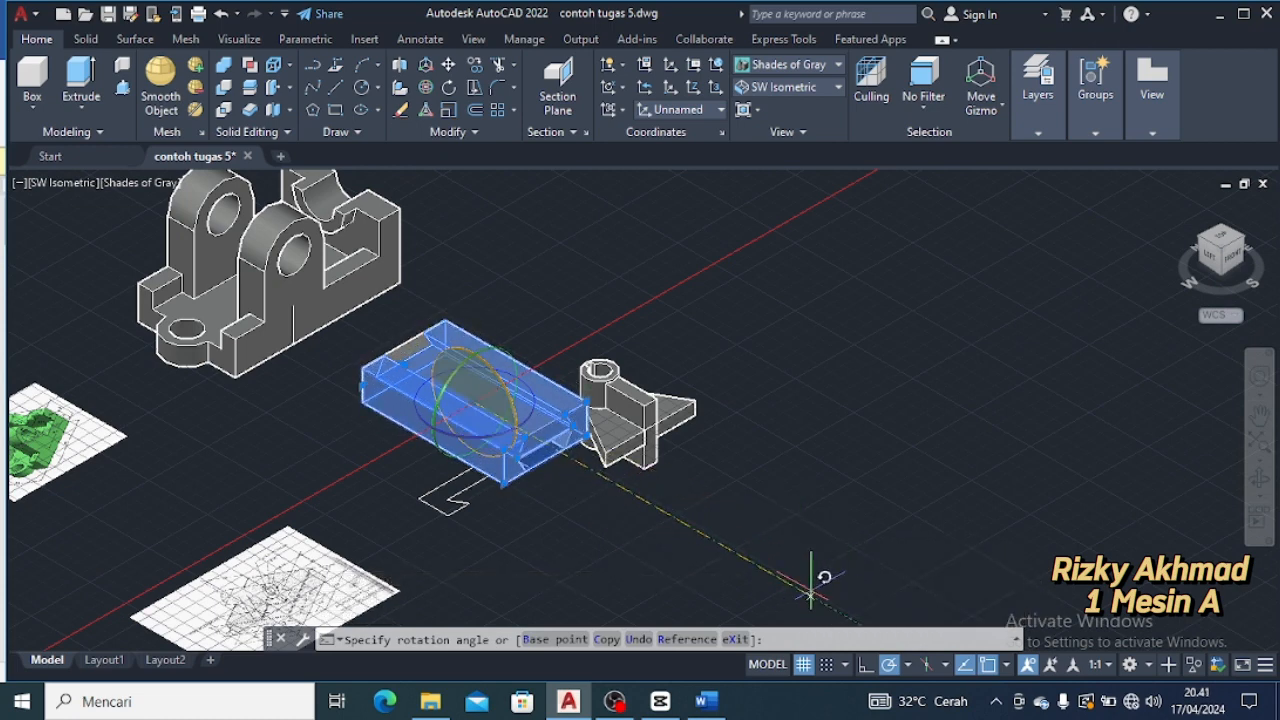
{"action": "key", "text": "Escape"}
{"action": "key", "text": "Escape"}
{"action": "scroll", "coordinate": [640, 420], "scroll_direction": "up", "scroll_amount": 2}
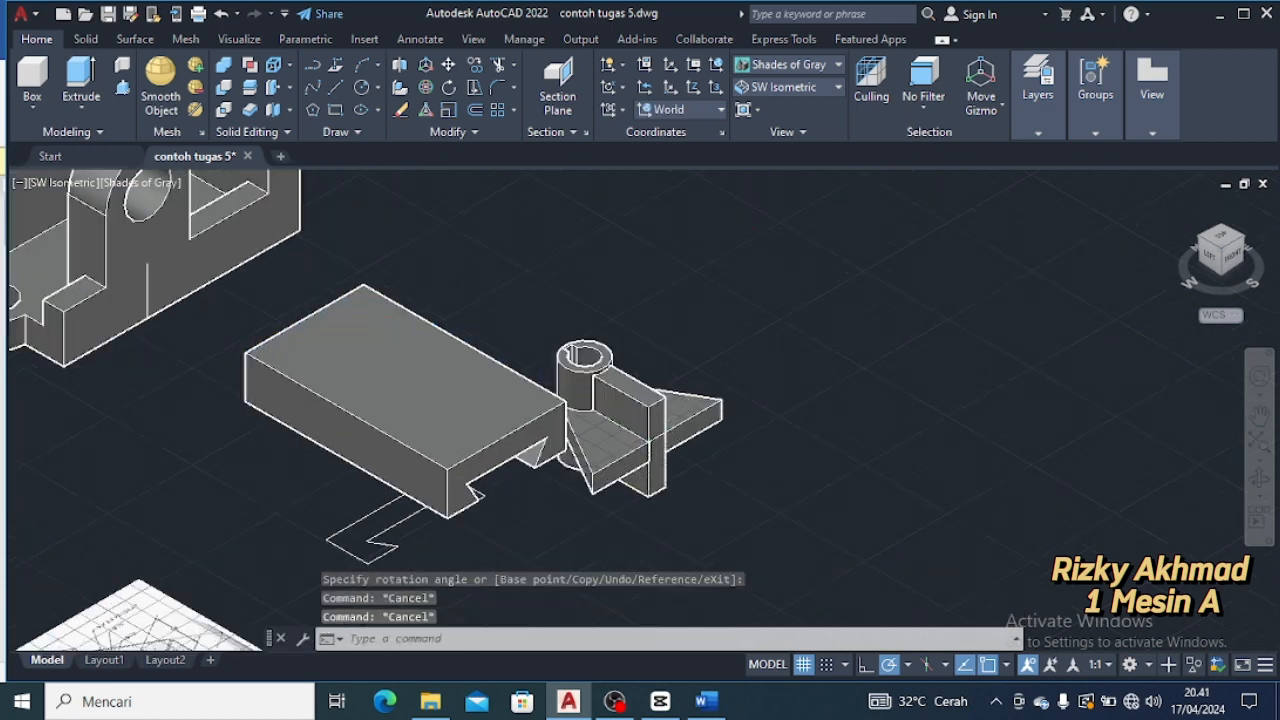
Select the keyed cylinder, stem and both ribs, and 3D-rotate them a quarter turn about the X axis so the cylinder lies horizontally
{"action": "left_click", "coordinate": [663, 512]}
{"action": "left_click", "coordinate": [649, 467]}
{"action": "left_click", "coordinate": [703, 418]}
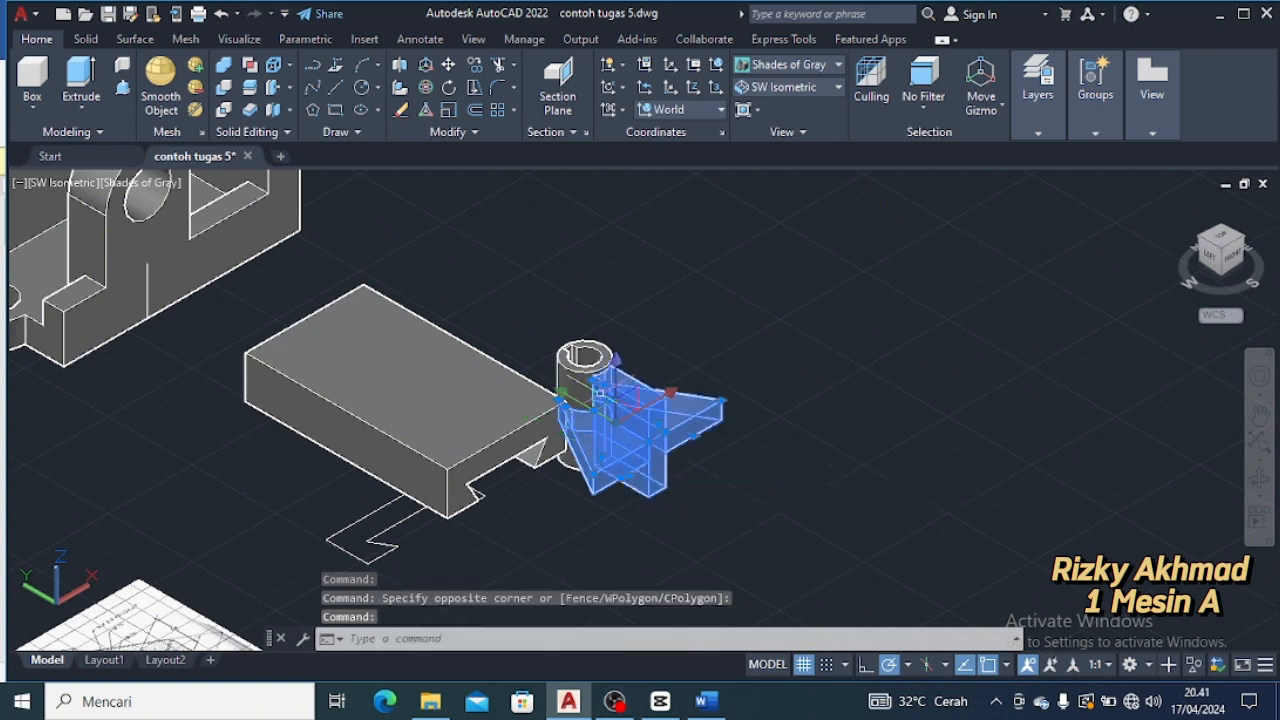
{"action": "left_click", "coordinate": [607, 401]}
{"action": "key", "text": "Escape"}
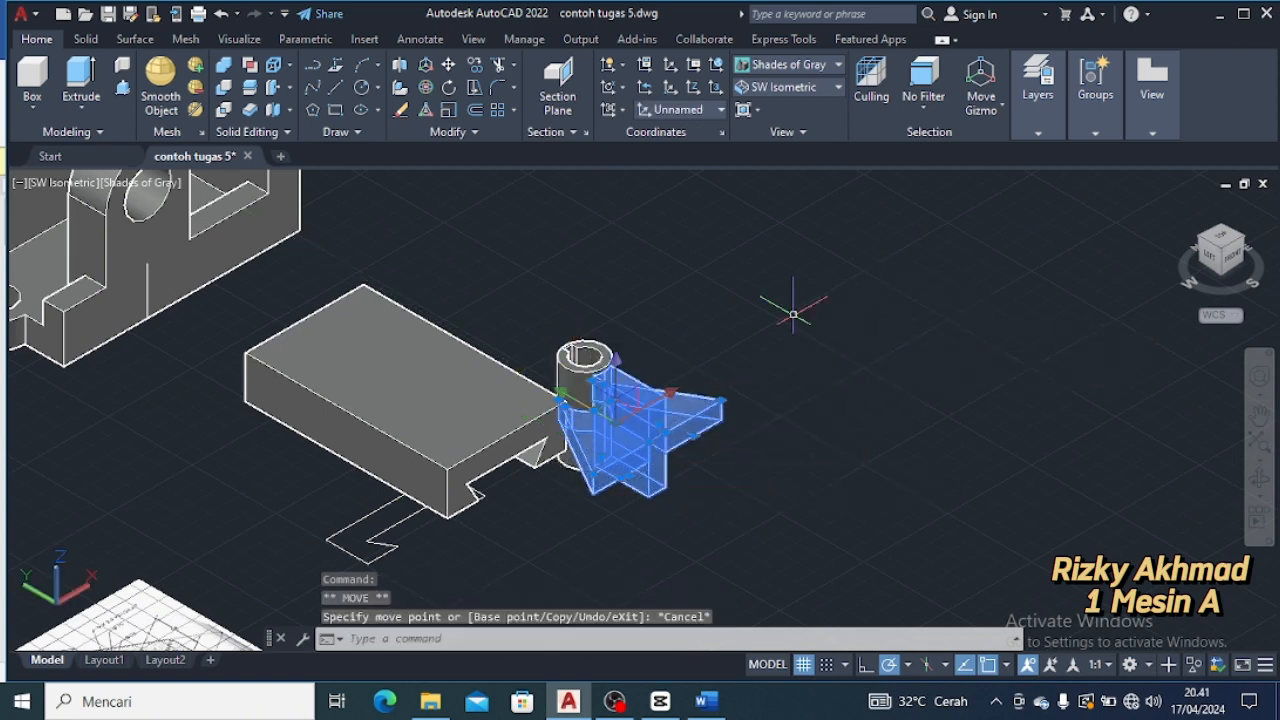
{"action": "left_click", "coordinate": [586, 382]}
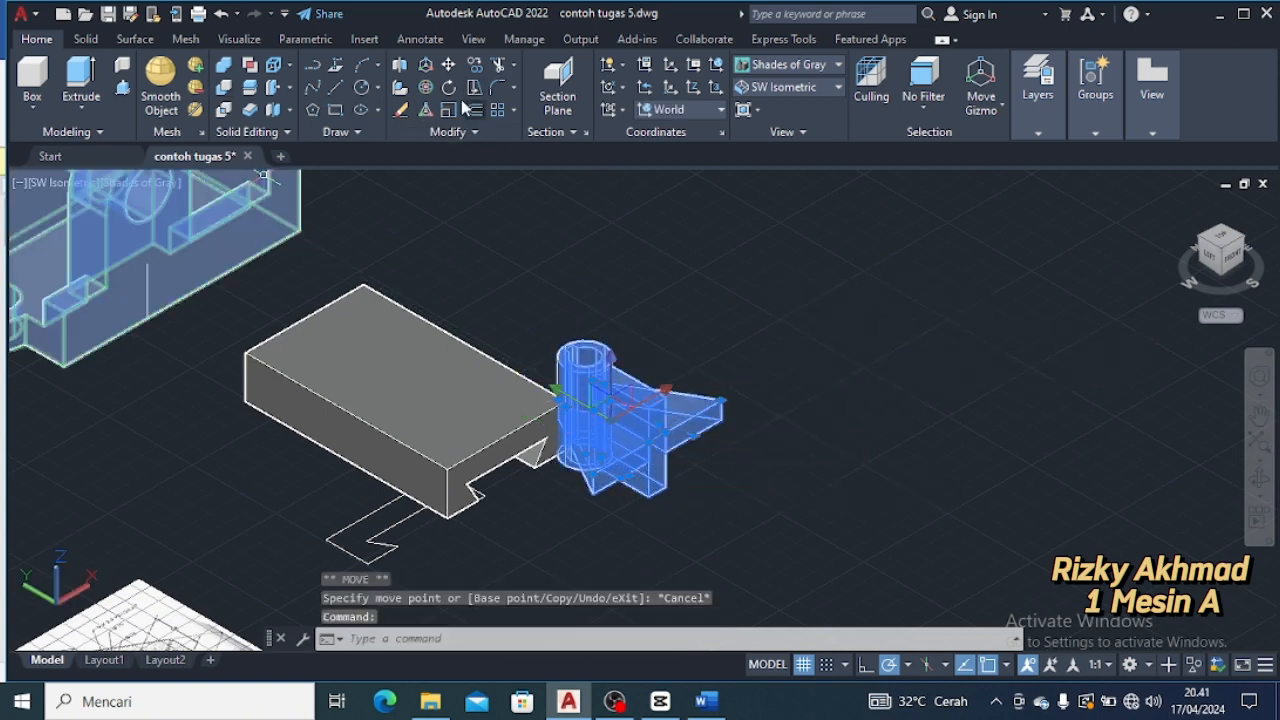
{"action": "left_click", "coordinate": [240, 250]}
{"action": "key", "text": "Escape"}
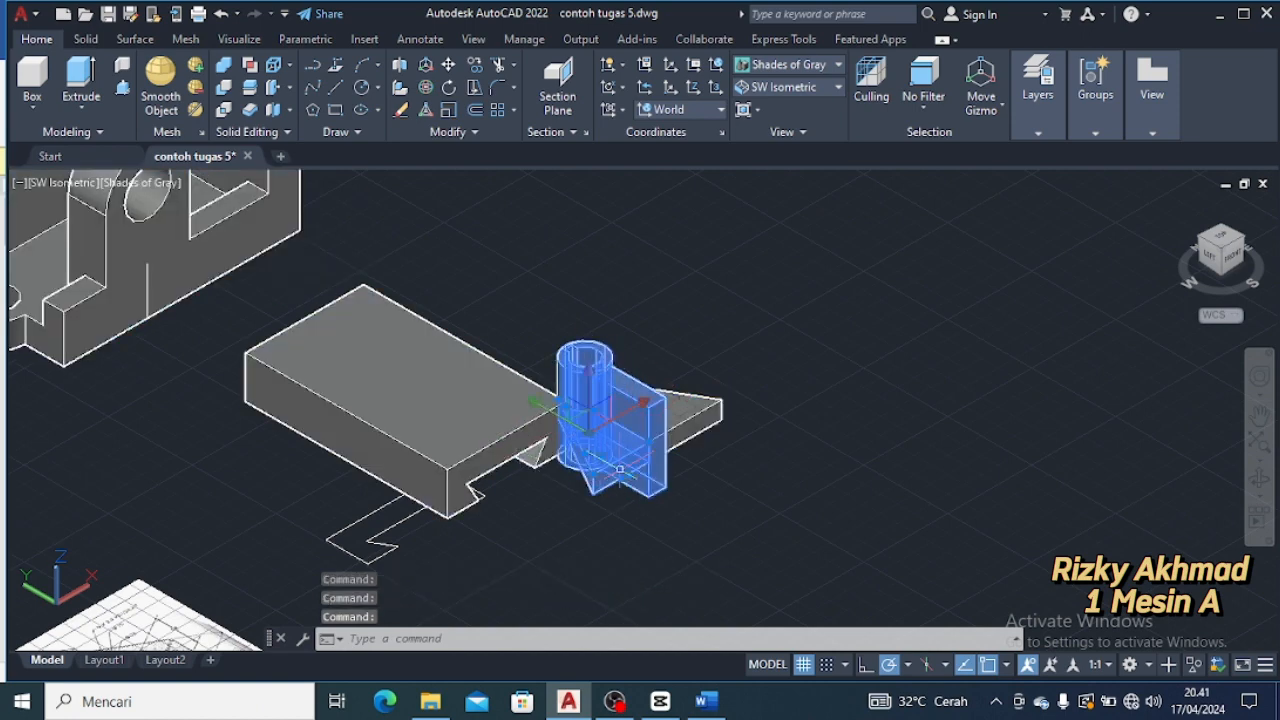
{"action": "left_click", "coordinate": [425, 88]}
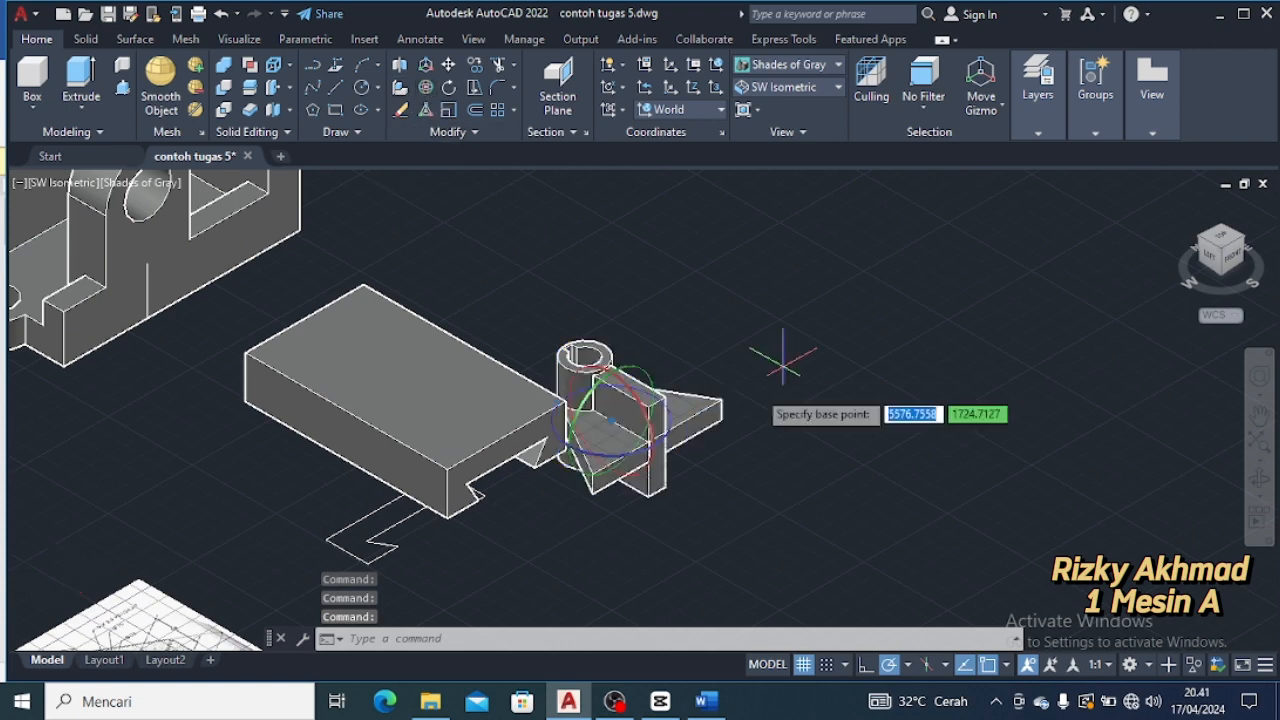
{"action": "left_click", "coordinate": [648, 402]}
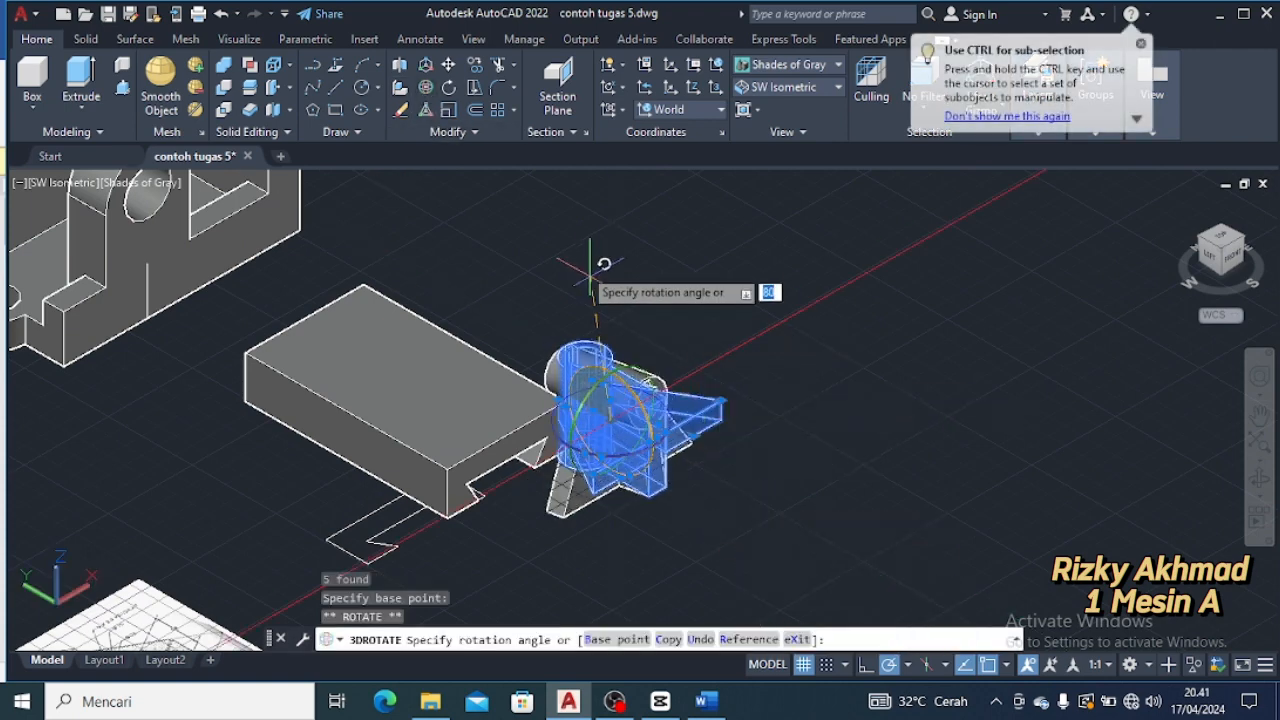
{"action": "left_click", "coordinate": [612, 215]}
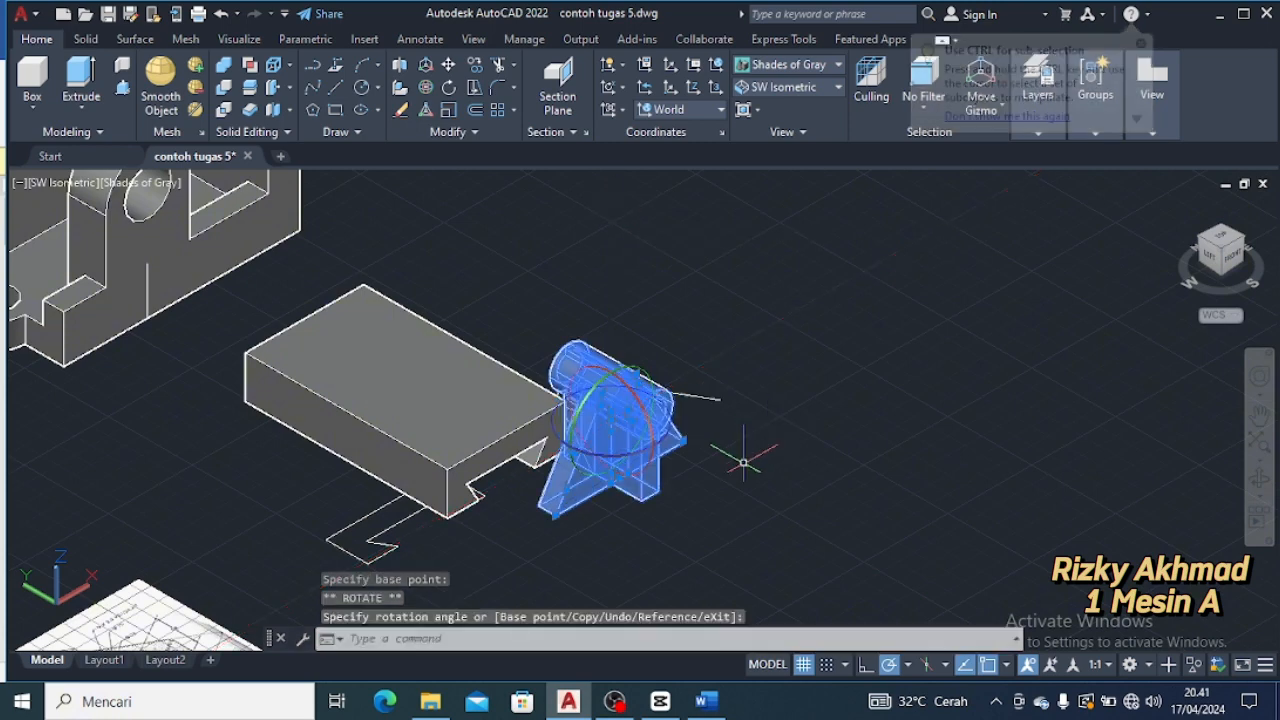
{"action": "left_click", "coordinate": [640, 455]}
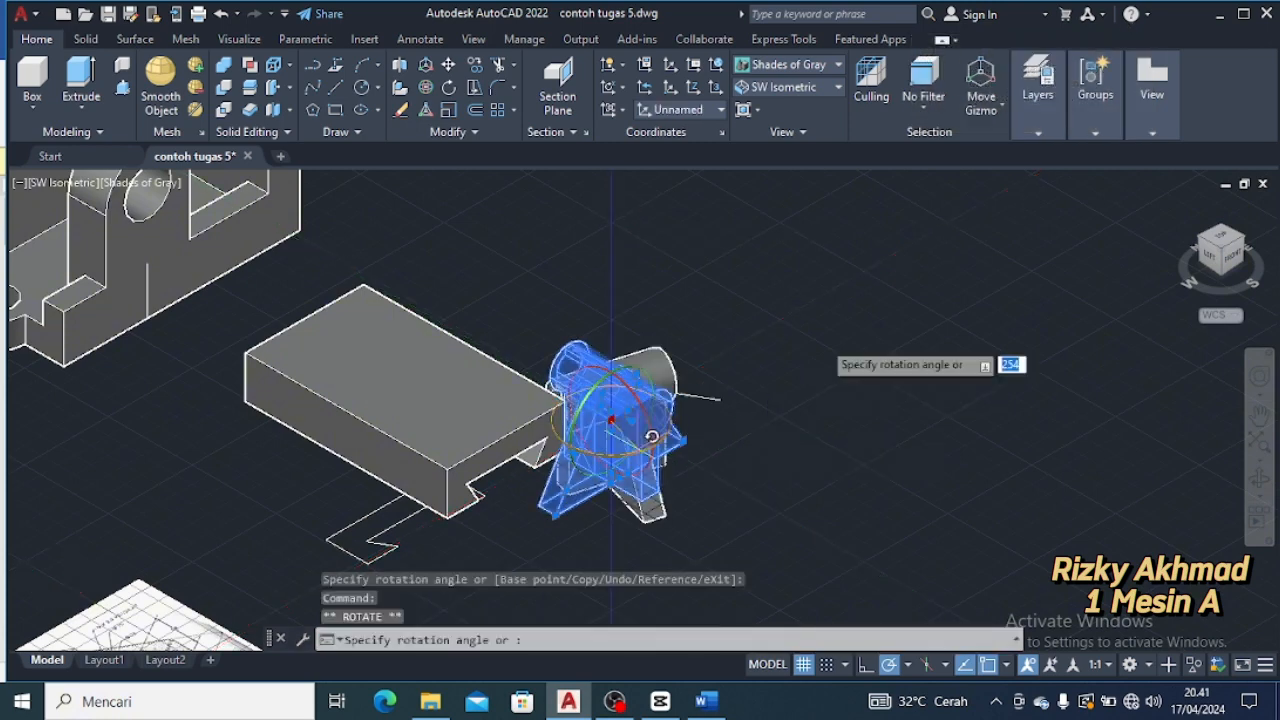
{"action": "left_click", "coordinate": [876, 268]}
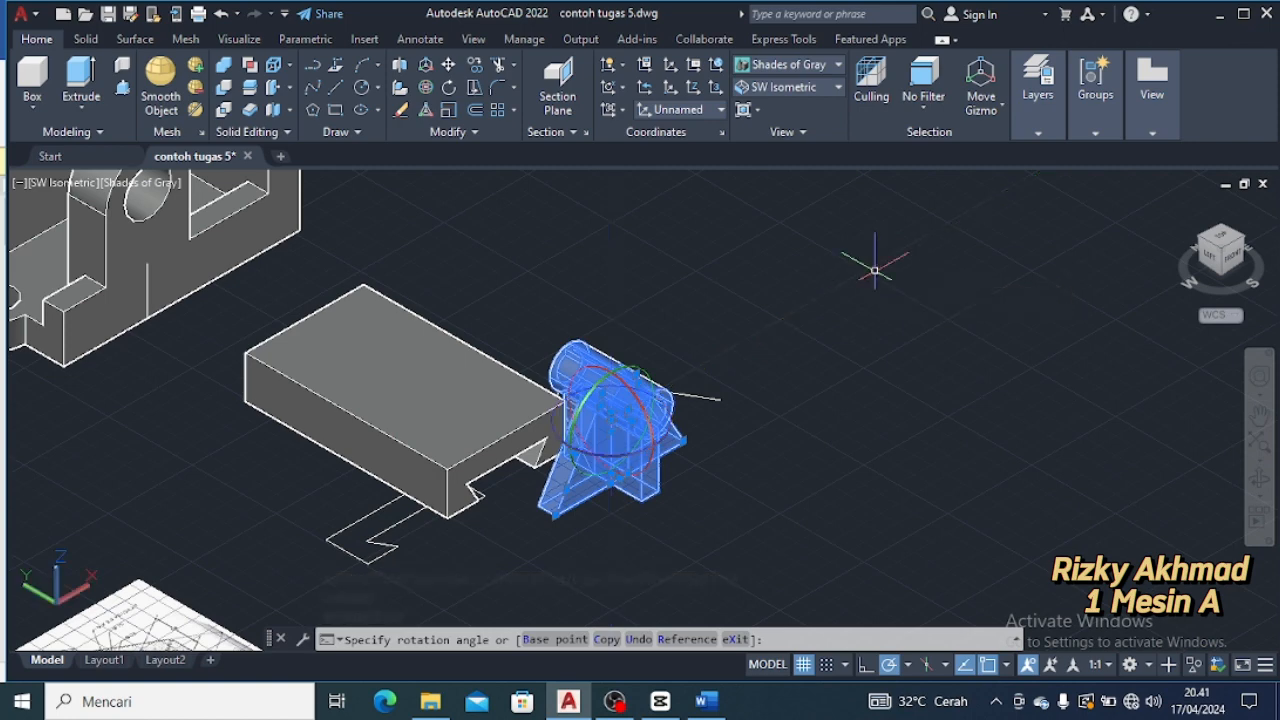
{"action": "left_click", "coordinate": [640, 458]}
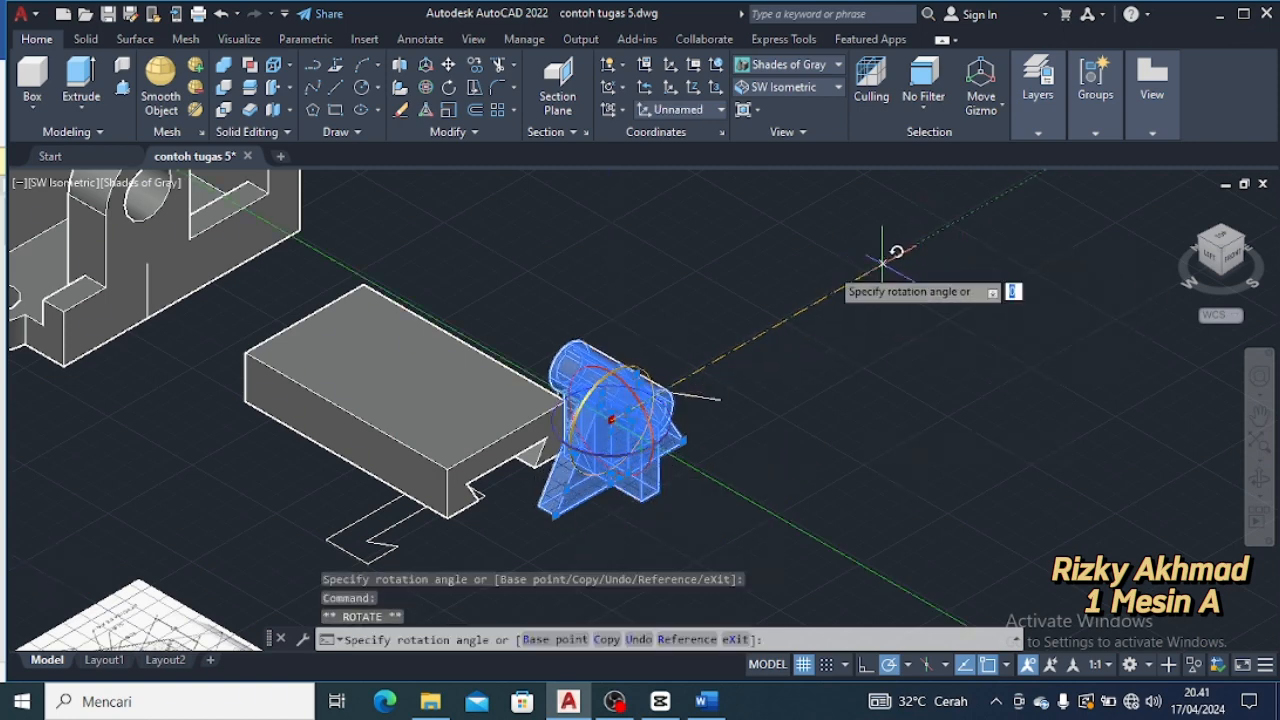
{"action": "key", "text": "Escape"}
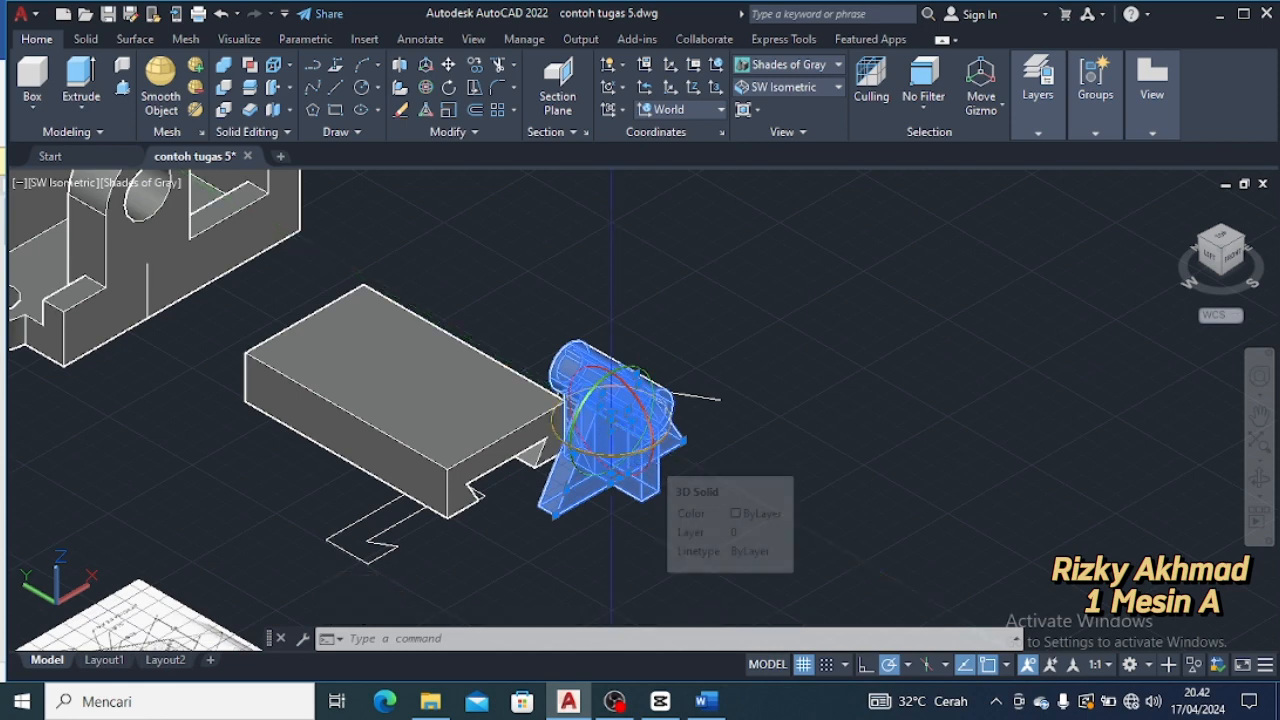
Rotate the cylinder support a quarter turn about the Z axis and, in the Top view, move it about 82 units along positive X
{"action": "left_click", "coordinate": [640, 452]}
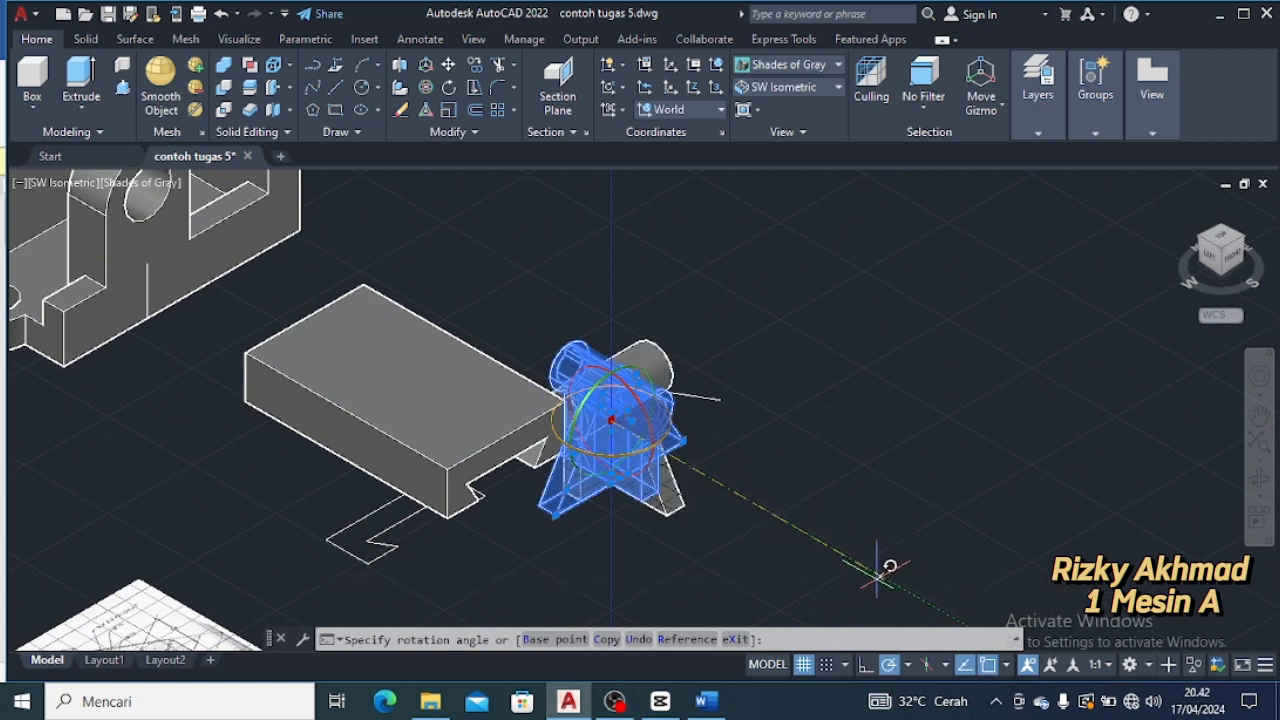
{"action": "key", "text": "Escape"}
{"action": "left_click", "coordinate": [600, 418]}
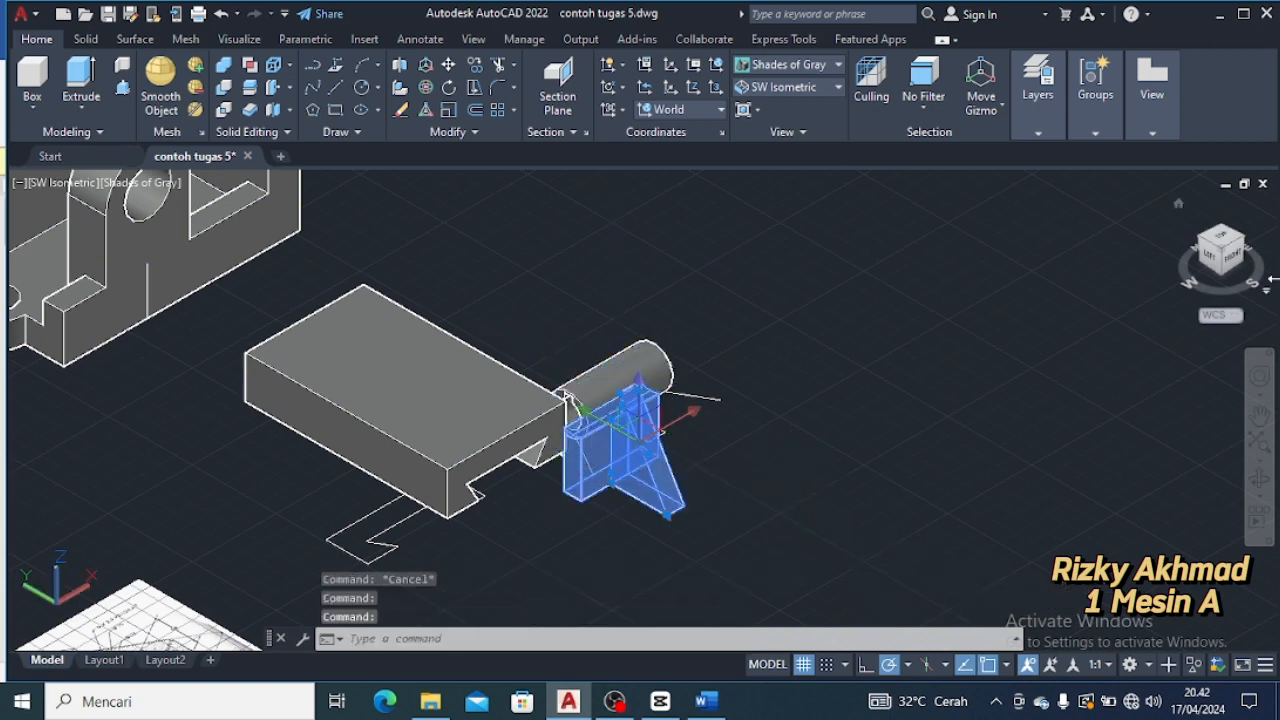
{"action": "left_click", "coordinate": [1220, 240]}
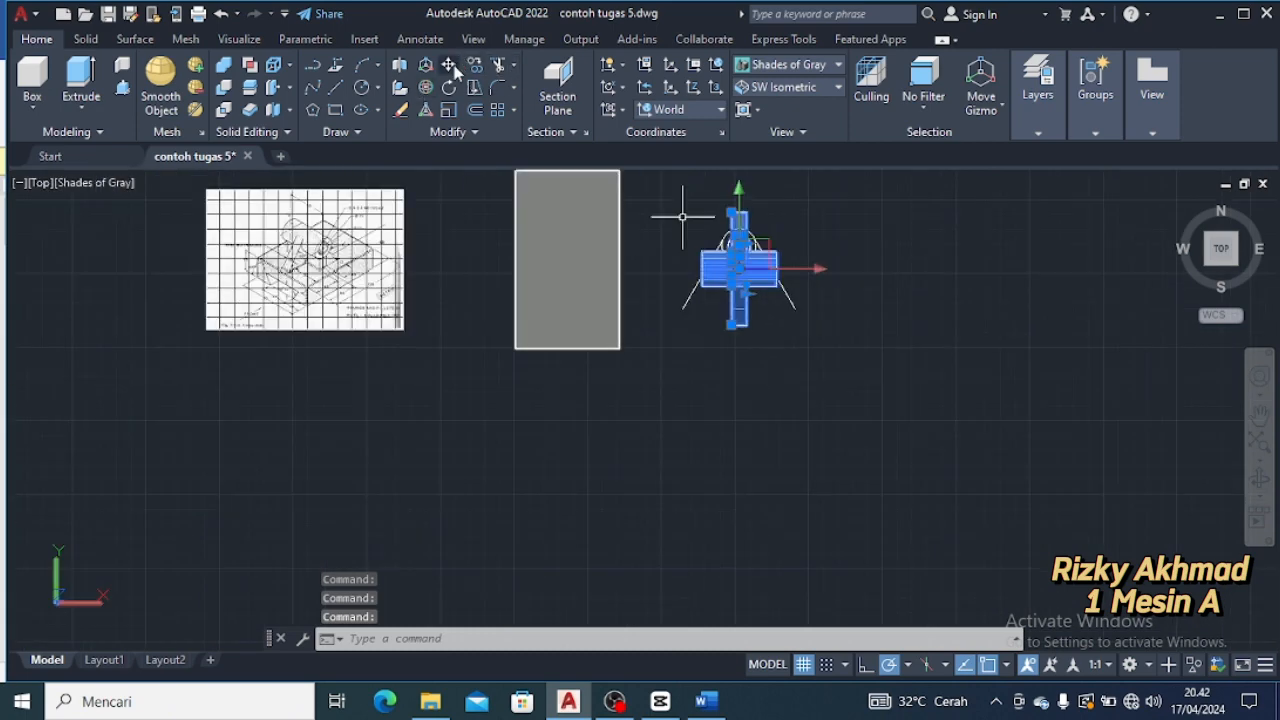
{"action": "left_click", "coordinate": [449, 65]}
{"action": "left_click", "coordinate": [740, 263]}
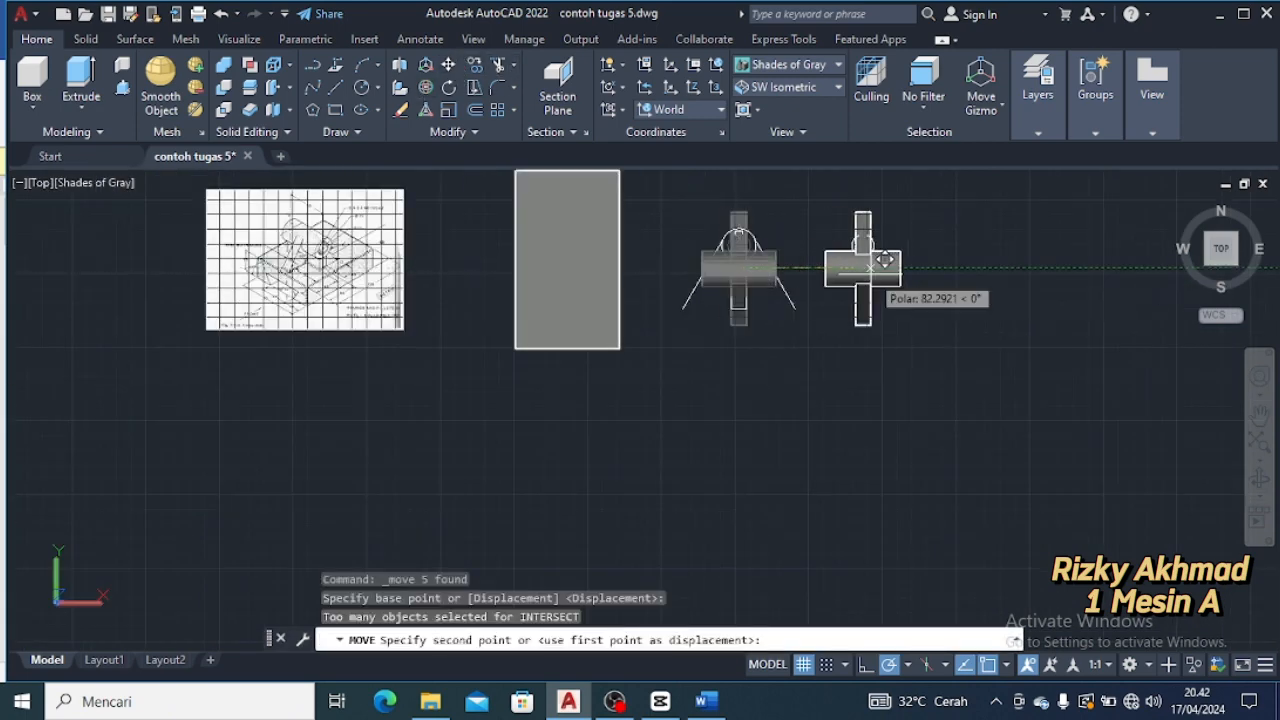
{"action": "left_click", "coordinate": [885, 260]}
Erase the leftover profile outlines and slanted rib lines at the cylinder support's former position
{"action": "mouse_move", "coordinate": [715, 212]}
{"action": "left_mouse_down"}
{"action": "mouse_move", "coordinate": [780, 330]}
{"action": "mouse_move", "coordinate": [748, 254]}
{"action": "left_mouse_up"}
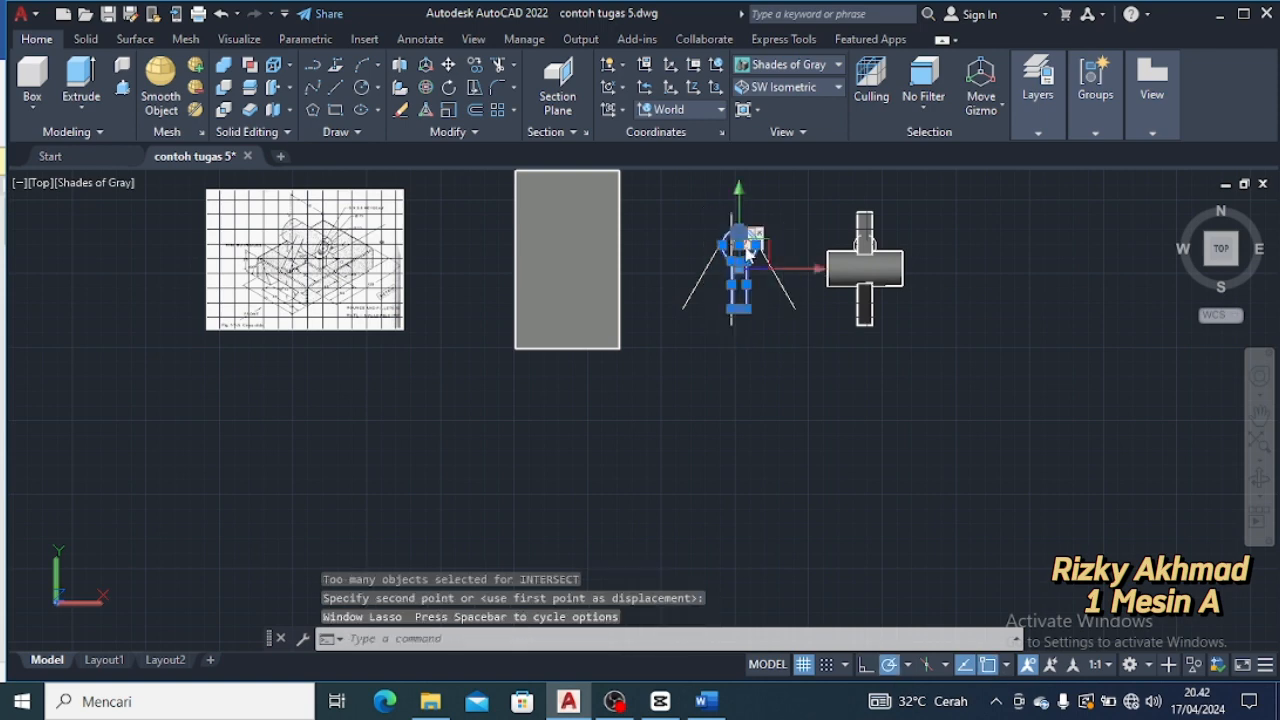
{"action": "key", "text": "Delete"}
{"action": "left_click", "coordinate": [764, 254]}
{"action": "key", "text": "Delete"}
{"action": "left_click", "coordinate": [731, 255]}
{"action": "key", "text": "Delete"}
{"action": "left_click", "coordinate": [712, 256]}
{"action": "key", "text": "Delete"}
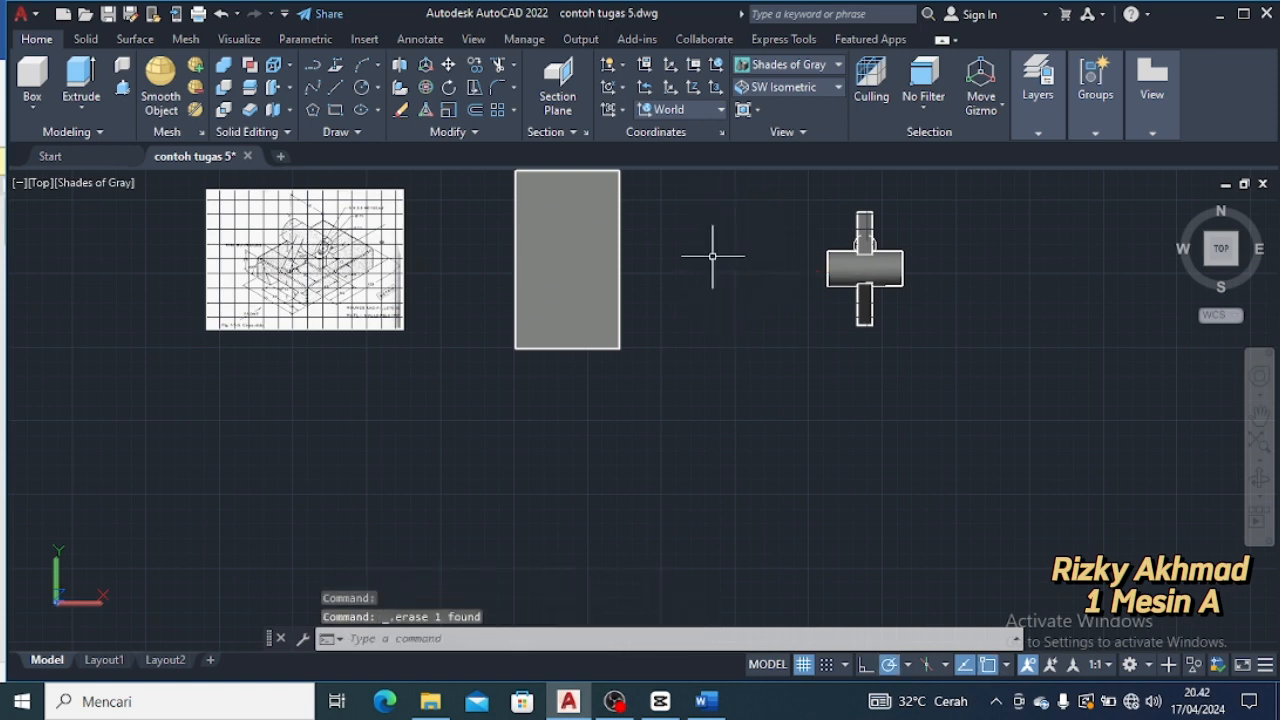
In 2D Wireframe, draw a 12-unit line inward from the dovetail base's right edge, starting 45 units from its front corner
{"action": "left_click", "coordinate": [788, 64]}
{"action": "left_click", "coordinate": [771, 125]}
{"action": "scroll", "coordinate": [625, 268], "scroll_direction": "up", "scroll_amount": 4}
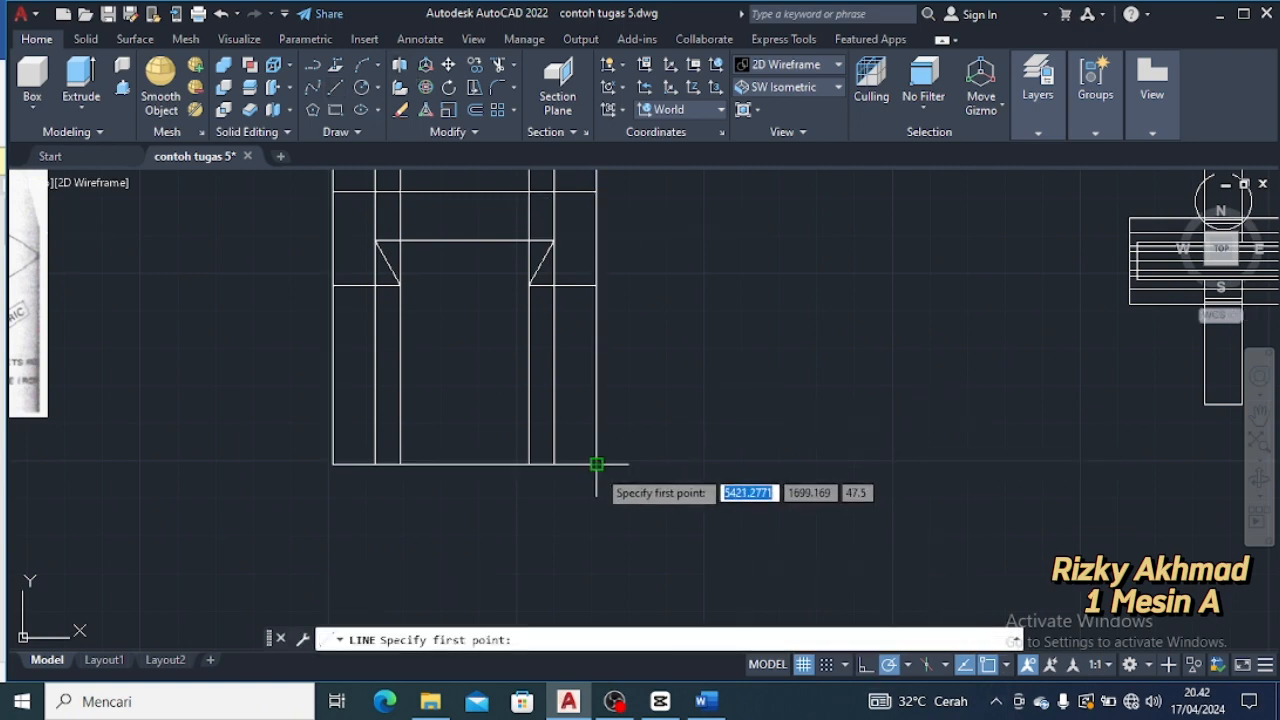
{"action": "middle_click_drag", "start_coordinate": [612, 260], "coordinate": [624, 382]}
{"action": "scroll", "coordinate": [624, 382], "scroll_direction": "down", "scroll_amount": 1}
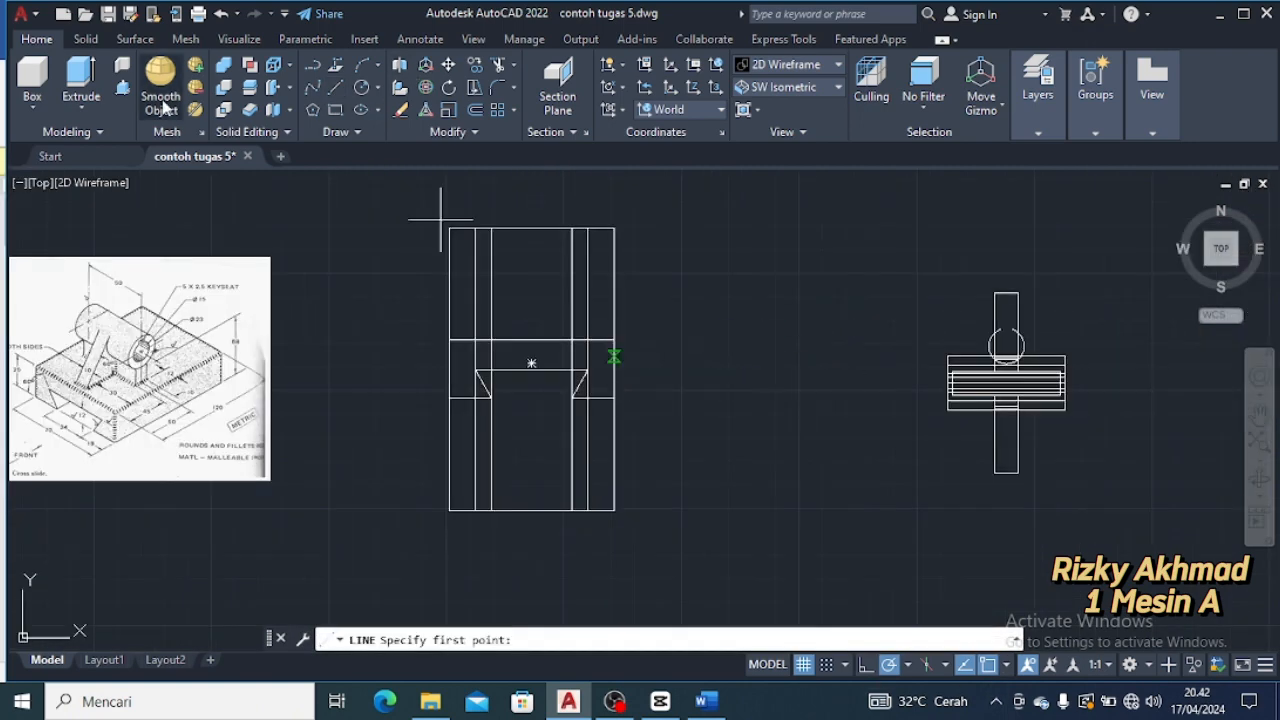
{"action": "left_click", "coordinate": [338, 90]}
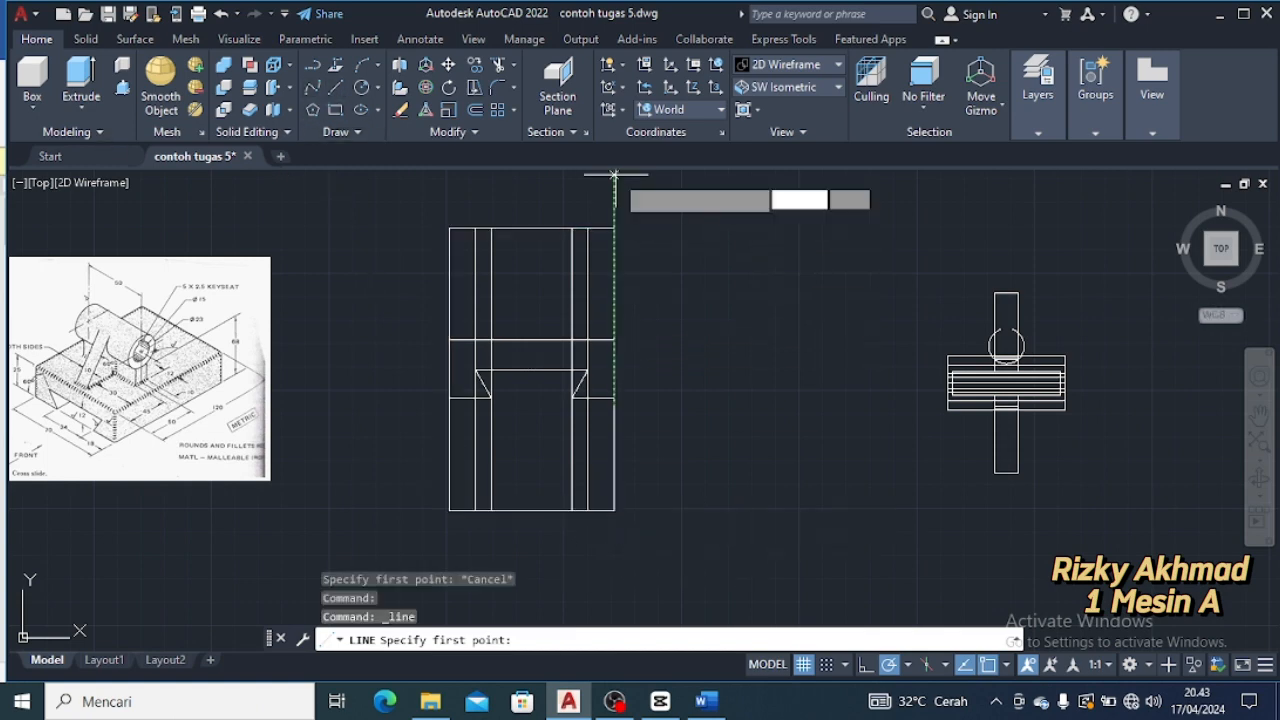
{"action": "type", "text": "45"}
{"action": "key", "text": "Return"}
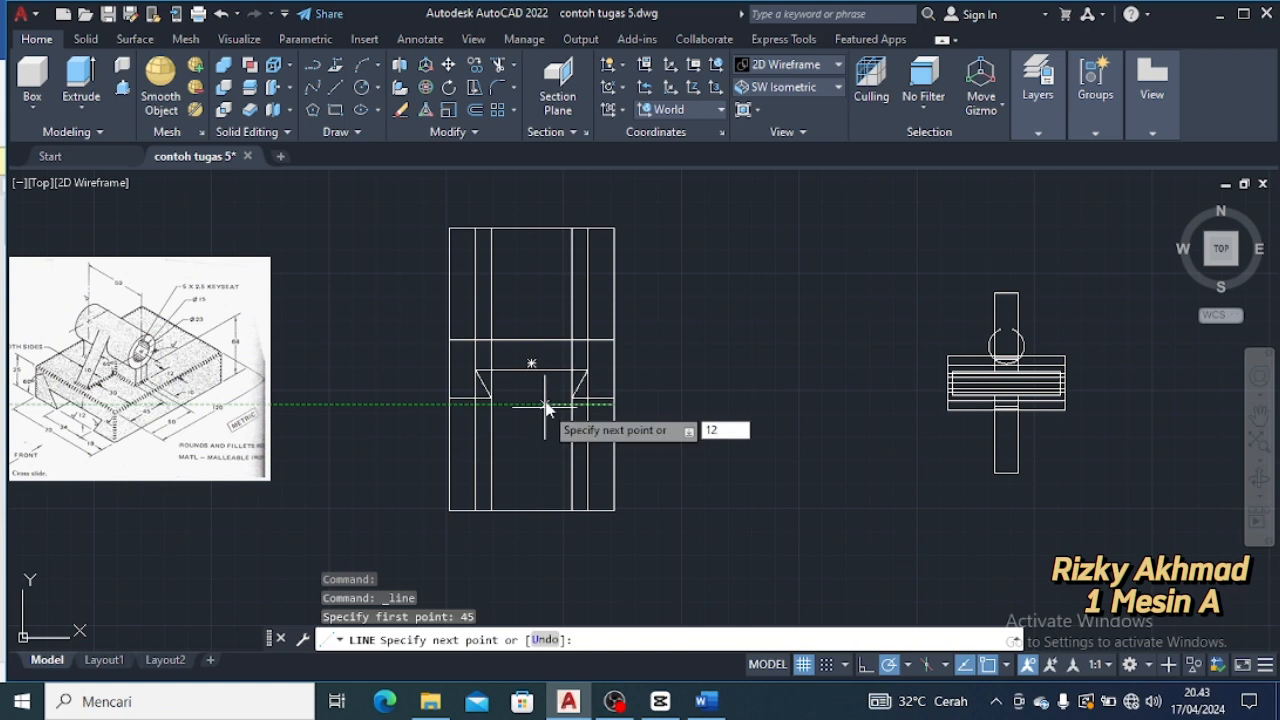
{"action": "key", "text": "Return"}
{"action": "key", "text": "Escape"}
Apply the Shades of Gray visual style and check the base and cylinder support from isometric, top and tilted front views
{"action": "middle_click_drag", "start_coordinate": [950, 468], "coordinate": [1034, 470]}
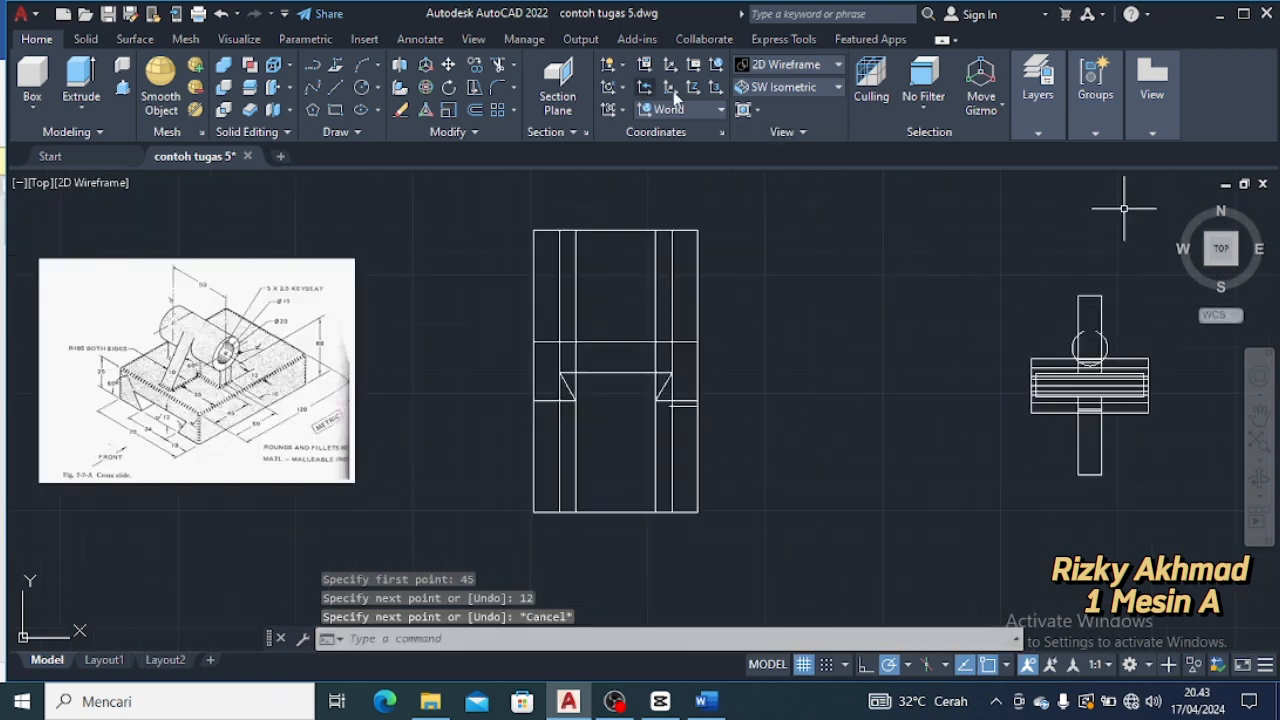
{"action": "left_click", "coordinate": [815, 66]}
{"action": "left_click", "coordinate": [922, 170]}
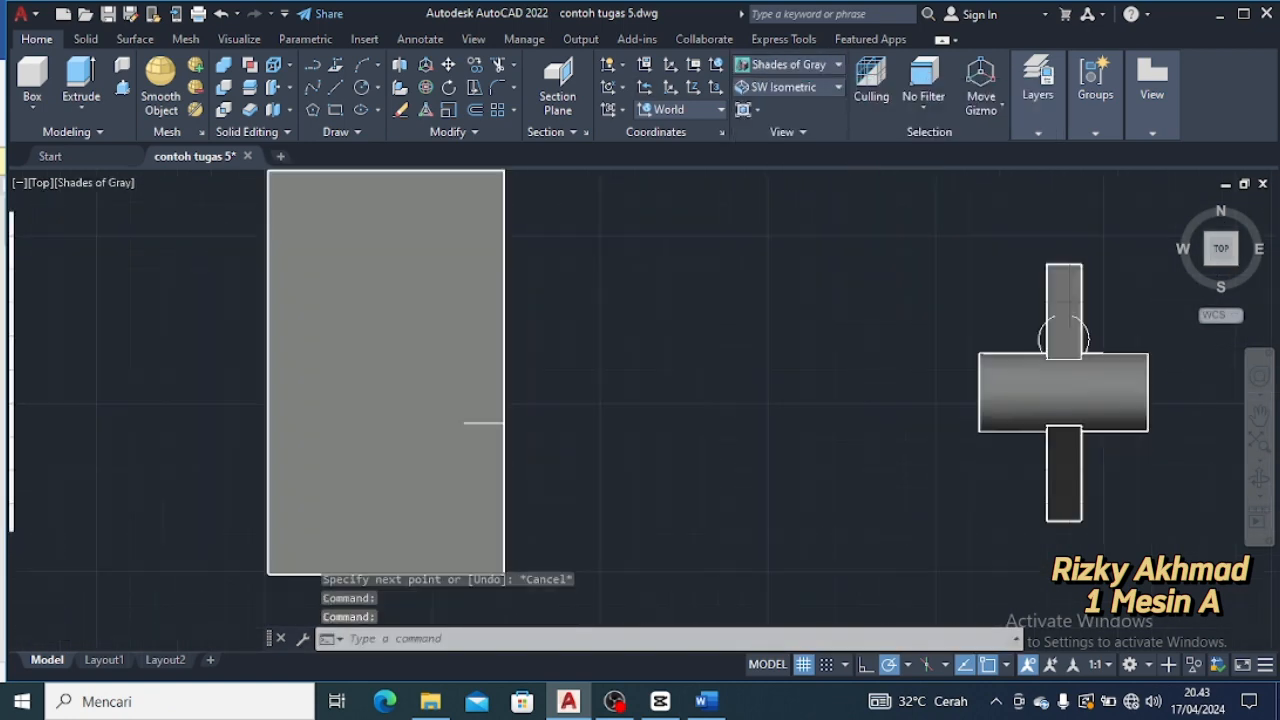
{"action": "left_click", "coordinate": [1210, 272]}
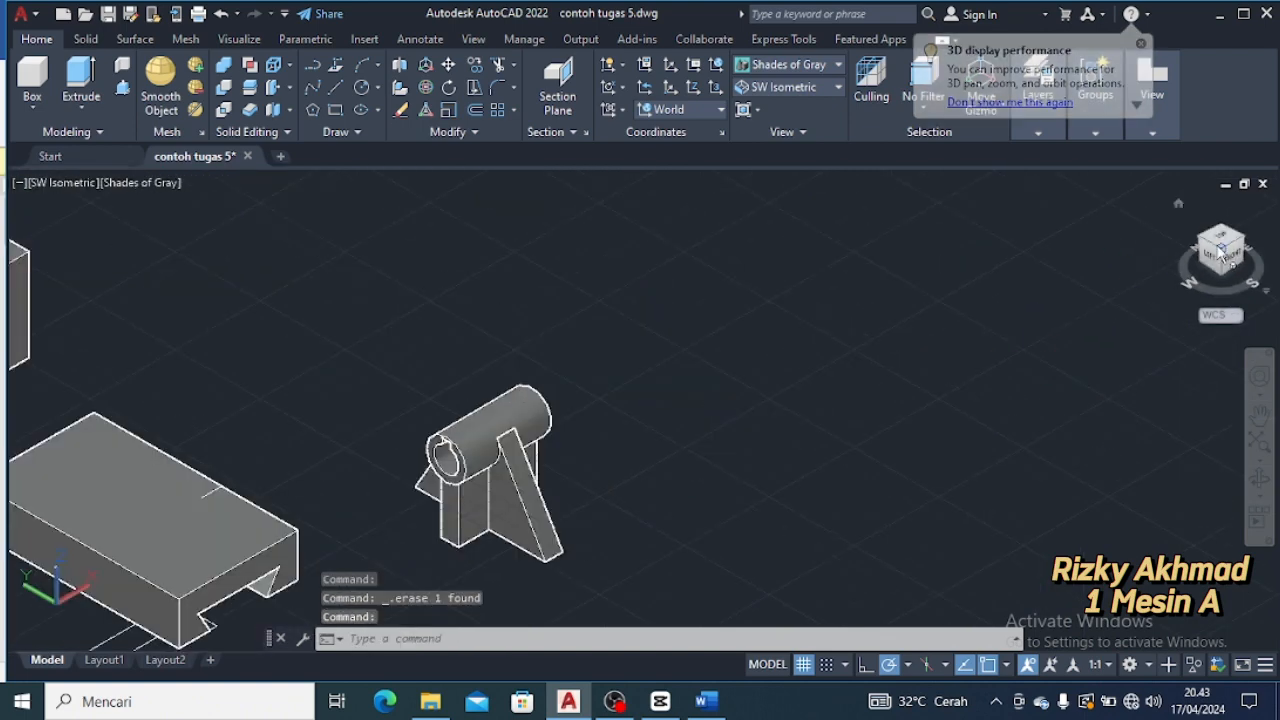
{"action": "left_click", "coordinate": [1218, 245]}
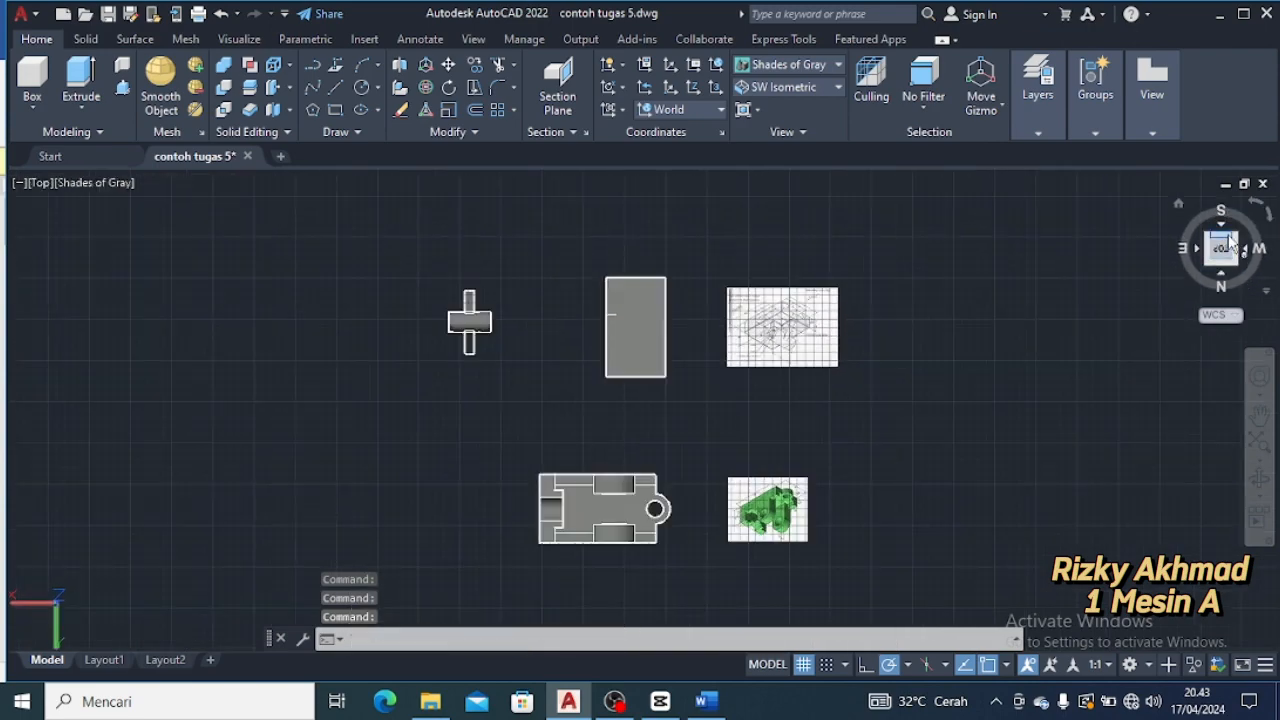
{"action": "left_click", "coordinate": [1228, 236]}
{"action": "left_click", "coordinate": [1210, 264]}
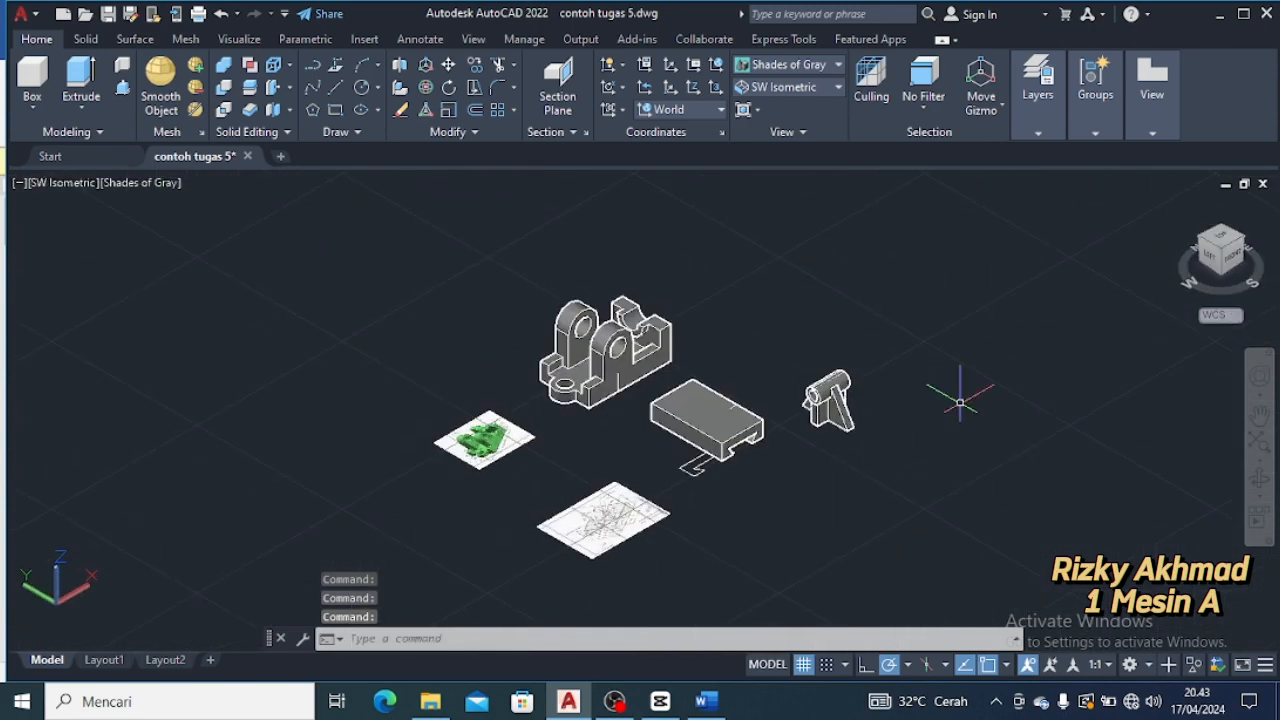
{"action": "scroll", "coordinate": [1226, 270], "scroll_direction": "up", "scroll_amount": 4}
{"action": "left_click", "coordinate": [1208, 258]}
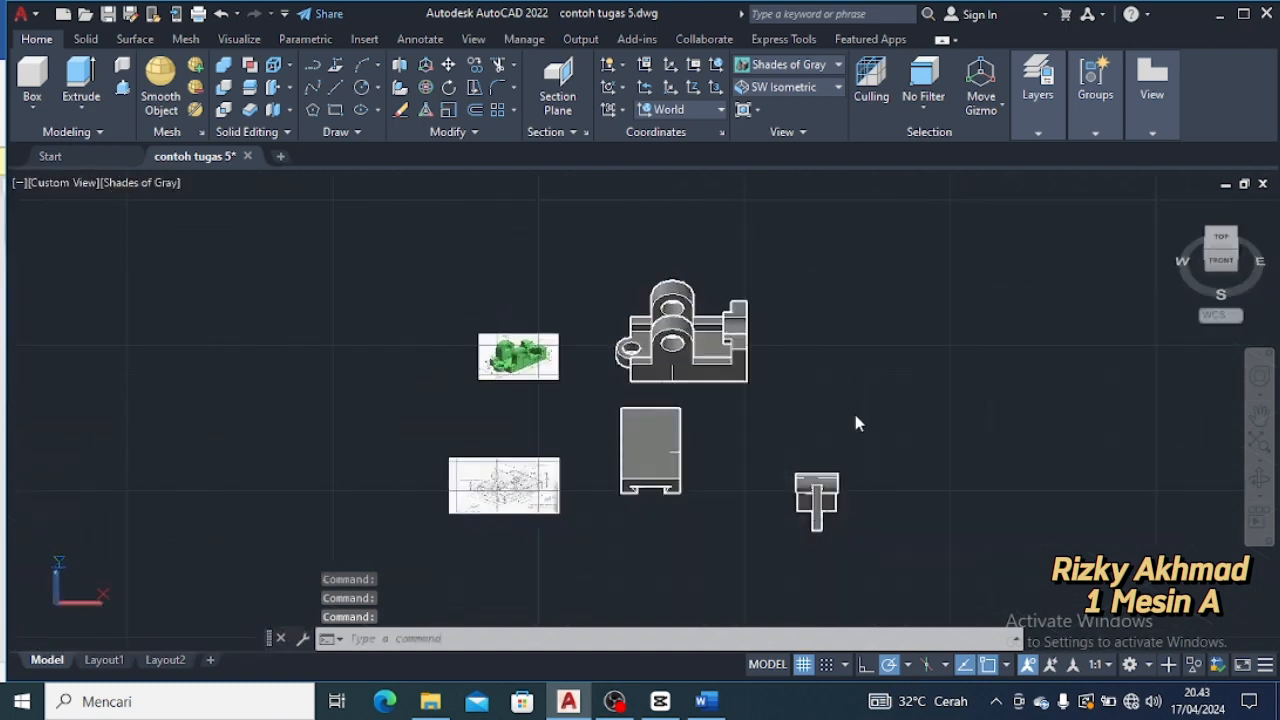
Move the ribbed cylinder support by its block's lower front-right corner onto the inner end of the 12-unit line on the dovetail base
{"action": "mouse_move", "coordinate": [828, 298]}
{"action": "left_mouse_down"}
{"action": "mouse_move", "coordinate": [623, 509]}
{"action": "mouse_move", "coordinate": [968, 490]}
{"action": "left_mouse_up"}
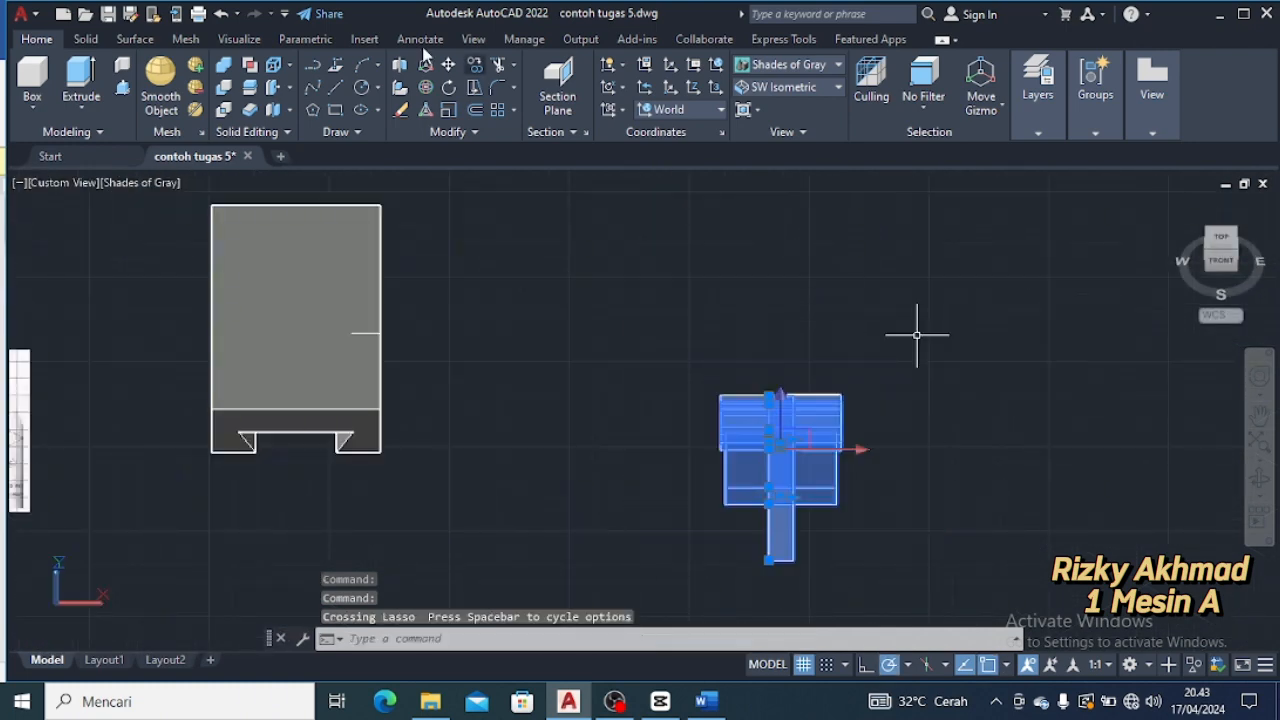
{"action": "left_click", "coordinate": [449, 66]}
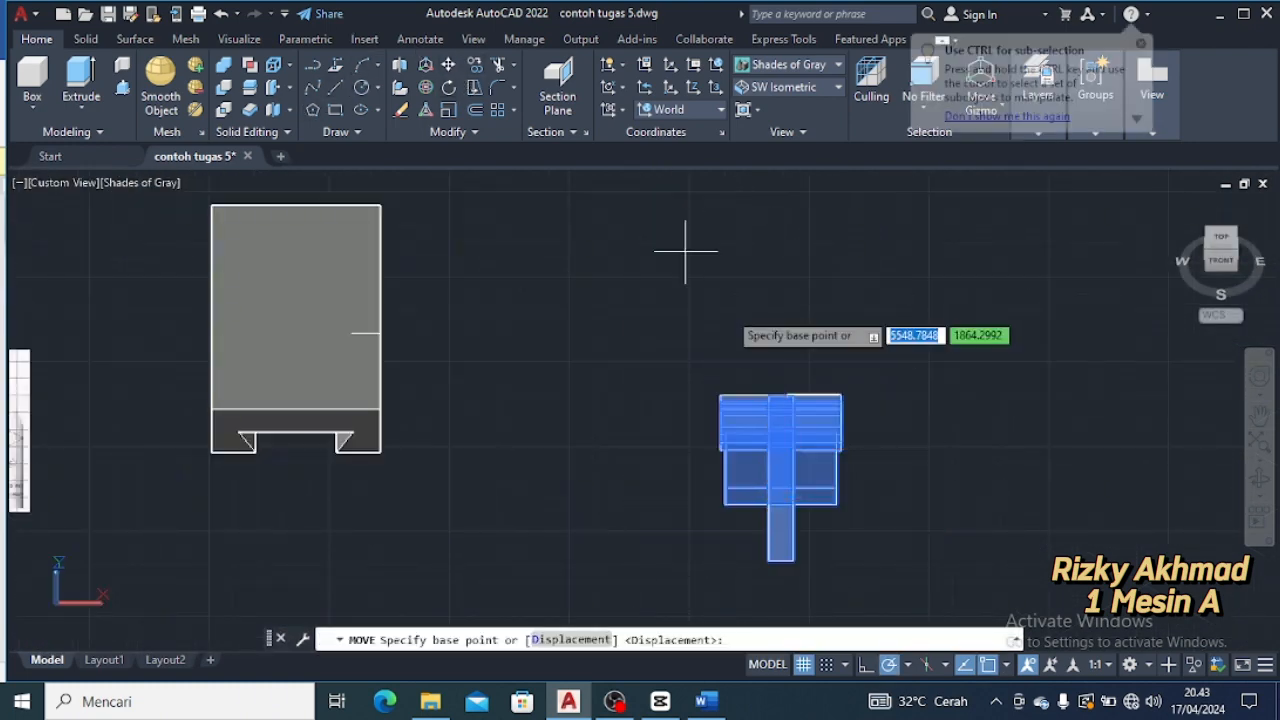
{"action": "left_click", "coordinate": [836, 503]}
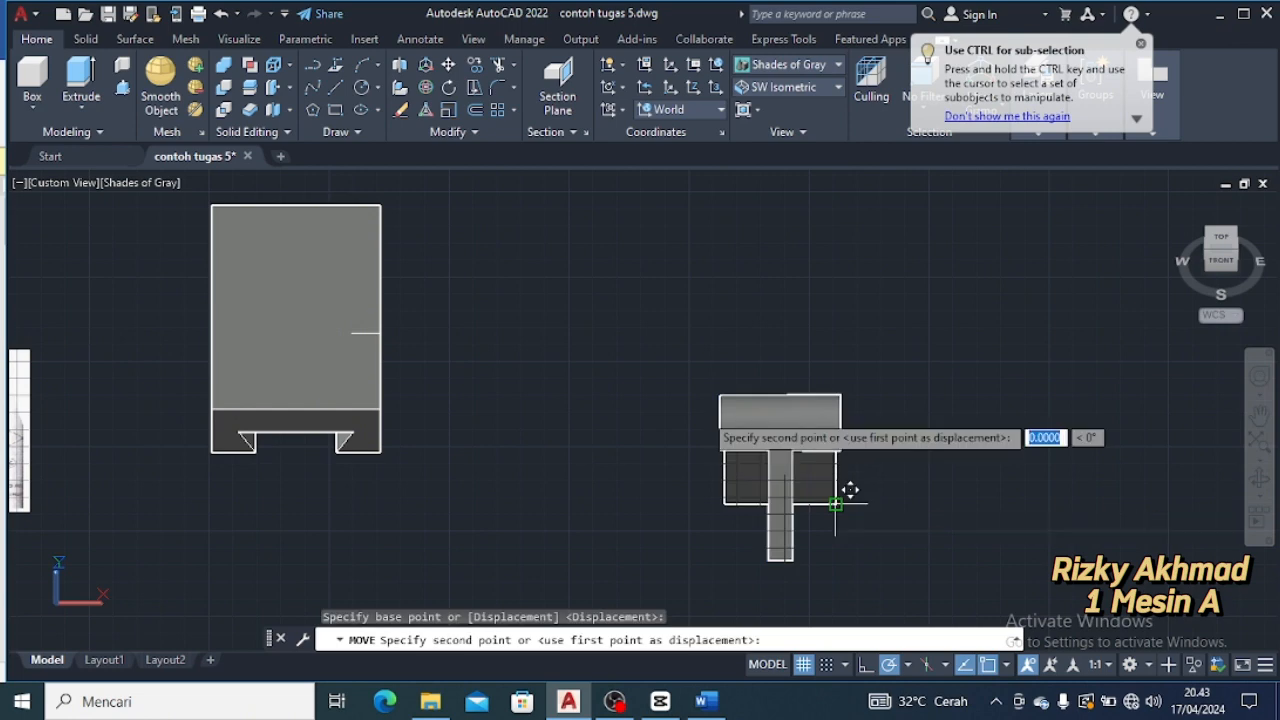
{"action": "left_click", "coordinate": [363, 320]}
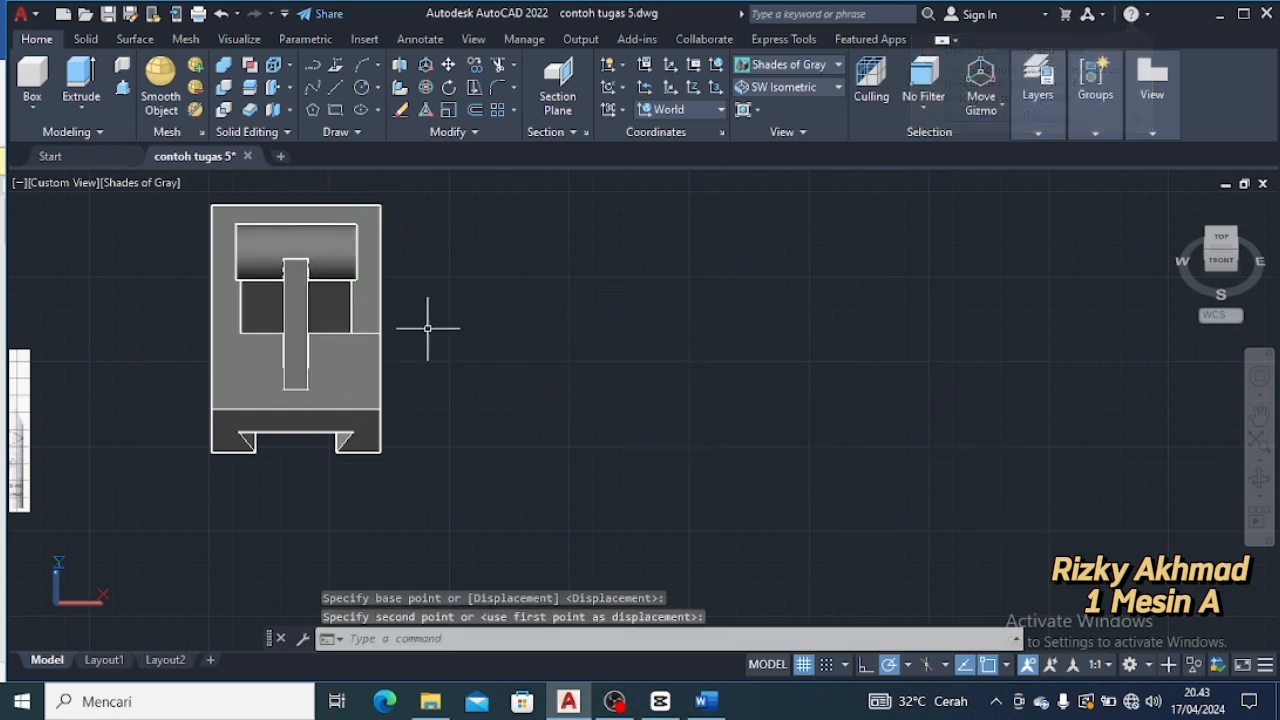
Examine the cylinder support's placement on the dovetail base up close and from the Front and SW Isometric views
{"action": "scroll", "coordinate": [480, 380], "scroll_direction": "up", "scroll_amount": 4}
{"action": "scroll", "coordinate": [723, 357], "scroll_direction": "down", "scroll_amount": 5}
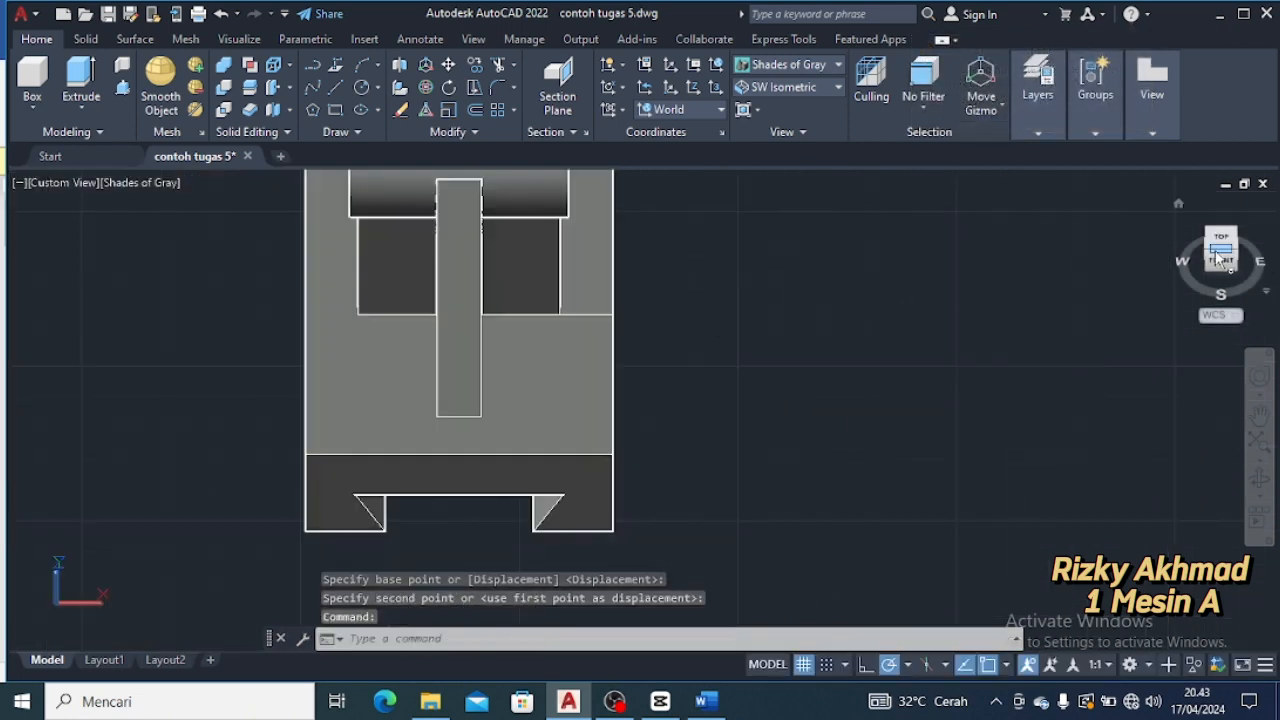
{"action": "left_click", "coordinate": [1222, 266]}
{"action": "scroll", "coordinate": [898, 416], "scroll_direction": "down", "scroll_amount": 2}
{"action": "scroll", "coordinate": [1020, 406], "scroll_direction": "up", "scroll_amount": 3}
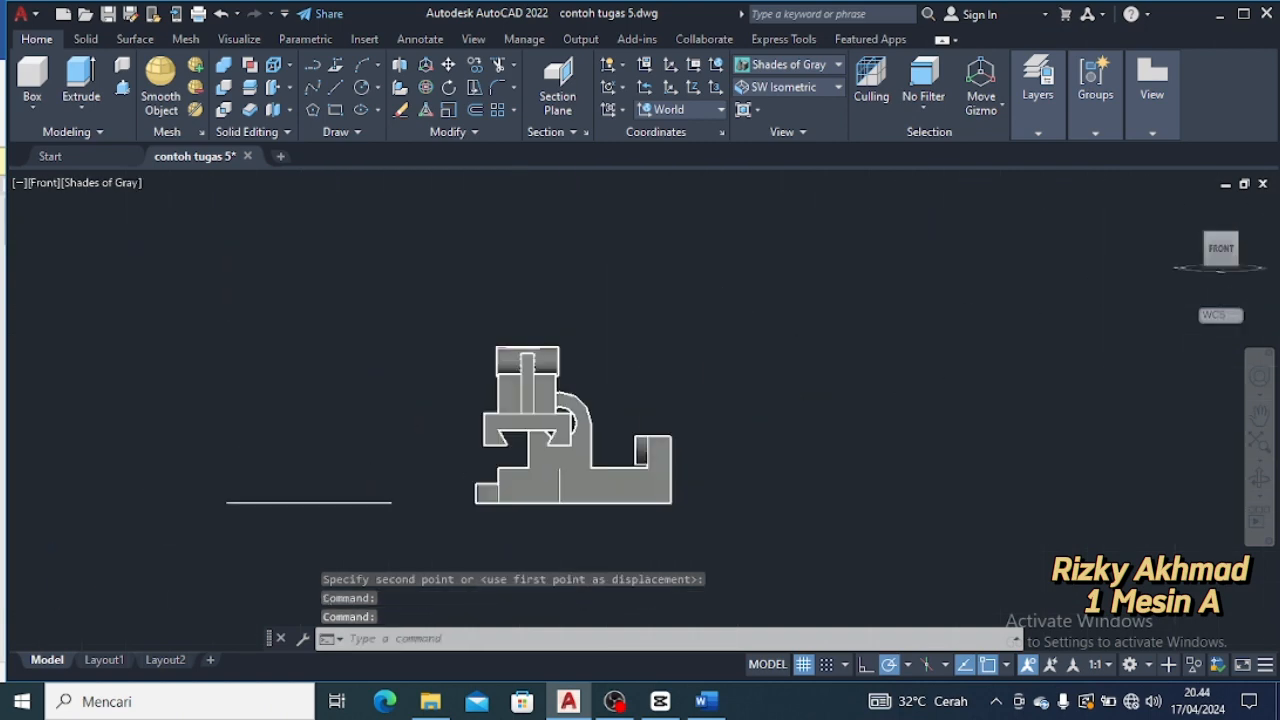
{"action": "scroll", "coordinate": [819, 417], "scroll_direction": "up", "scroll_amount": 3}
{"action": "middle_click_drag", "start_coordinate": [828, 506], "coordinate": [828, 506]}
{"action": "scroll", "coordinate": [803, 435], "scroll_direction": "down", "scroll_amount": 2}
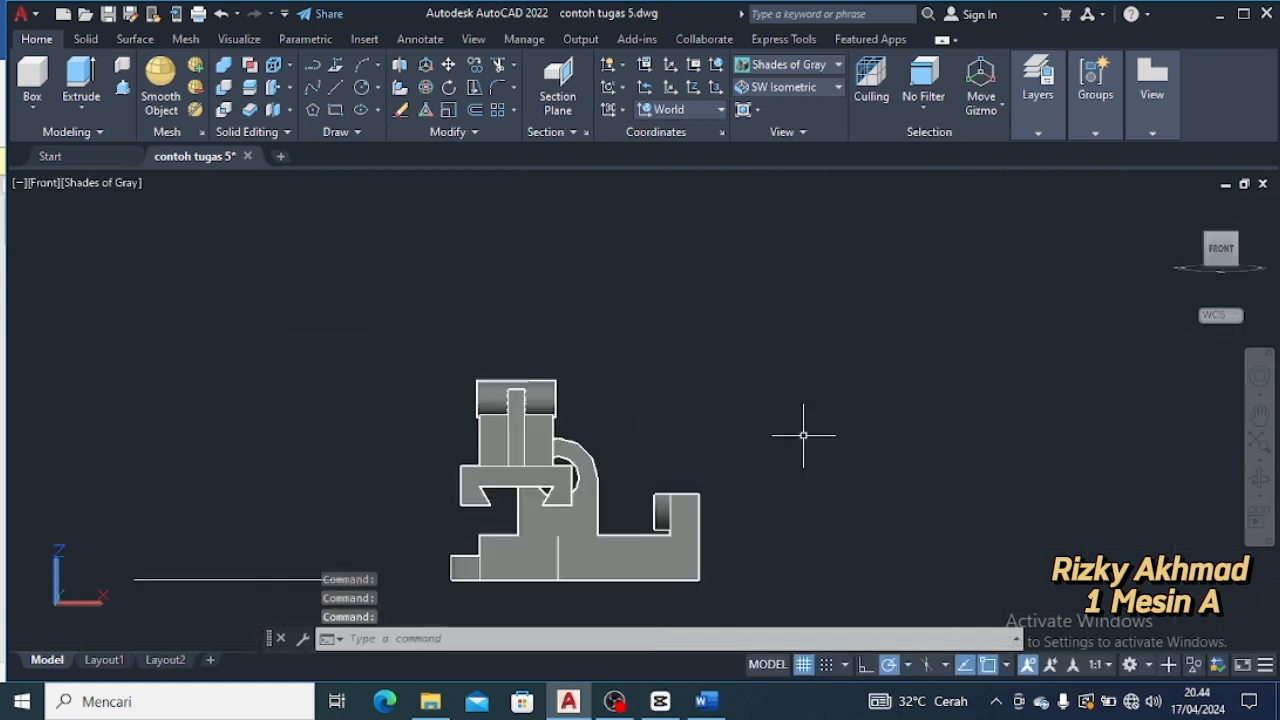
{"action": "left_click", "coordinate": [1222, 241]}
{"action": "left_click", "coordinate": [1208, 252]}
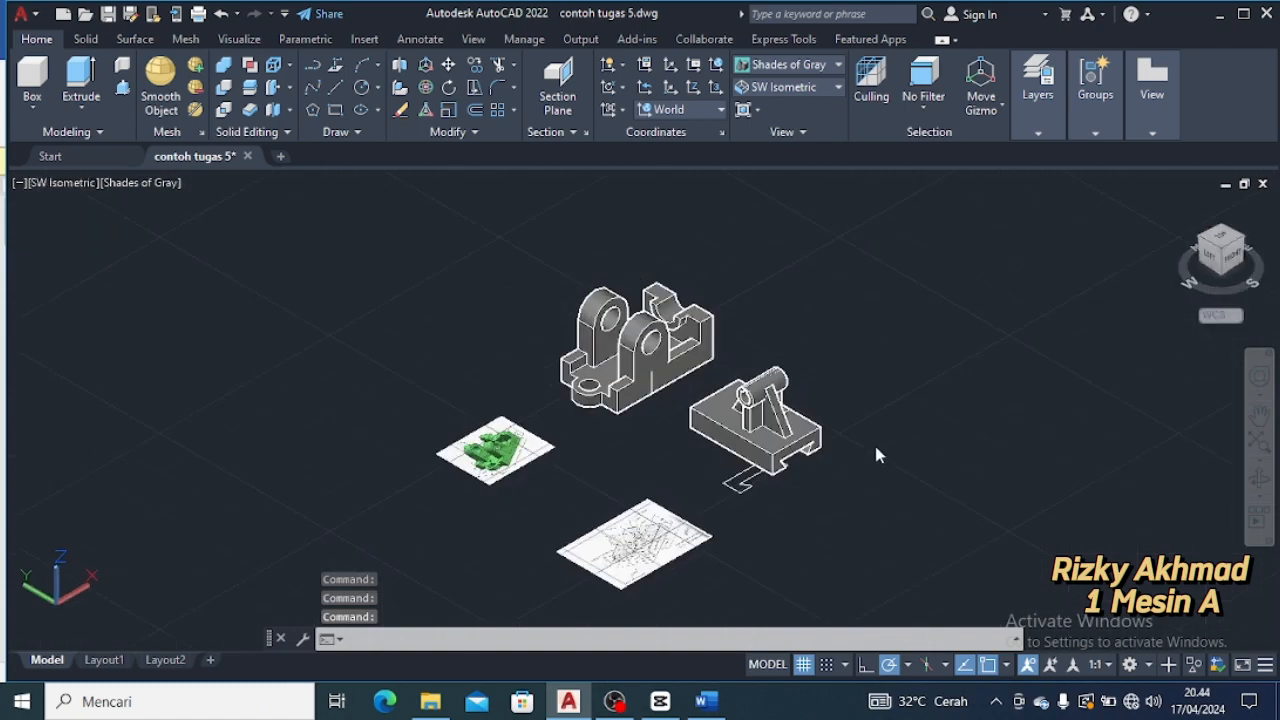
Erase the leftover dovetail profile outline lying below the front of the cross slide
{"action": "left_click", "coordinate": [690, 505]}
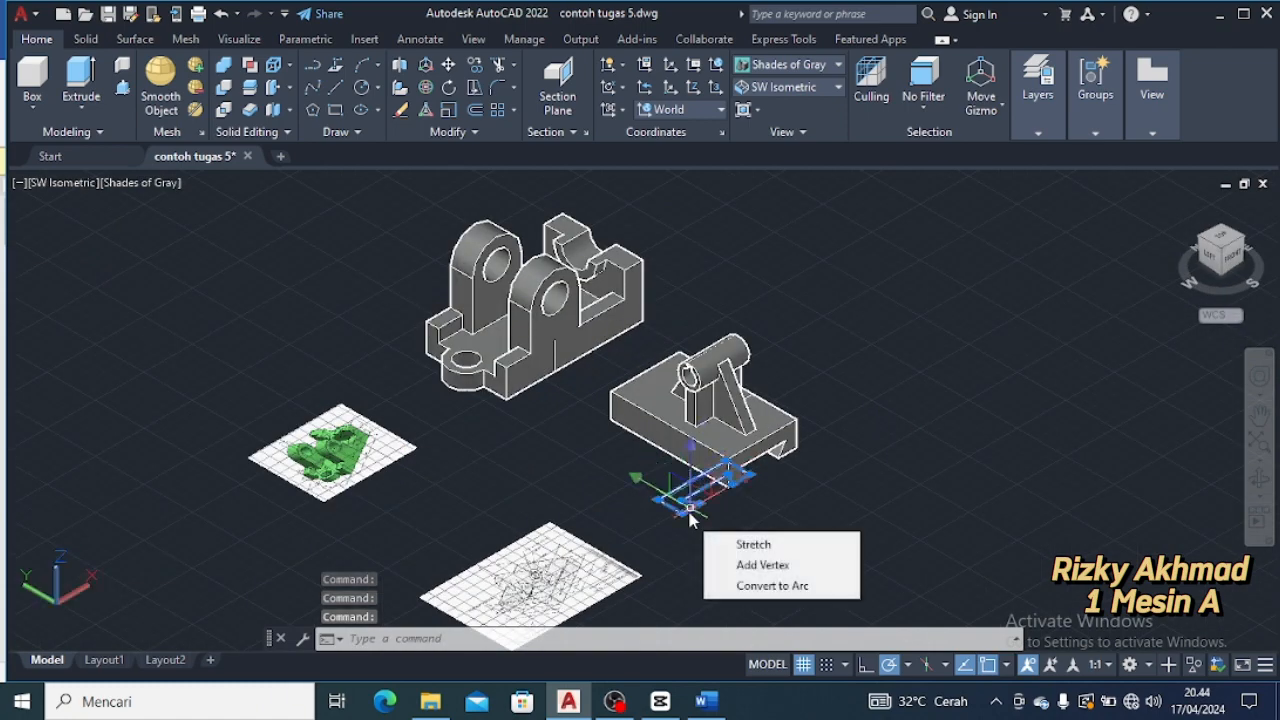
{"action": "key", "text": "Delete"}
{"action": "scroll", "coordinate": [780, 490], "scroll_direction": "up", "scroll_amount": 2}
Switch to 2D Wireframe and examine the cross slide from the Top, Front and SW Isometric views
{"action": "left_click", "coordinate": [838, 64]}
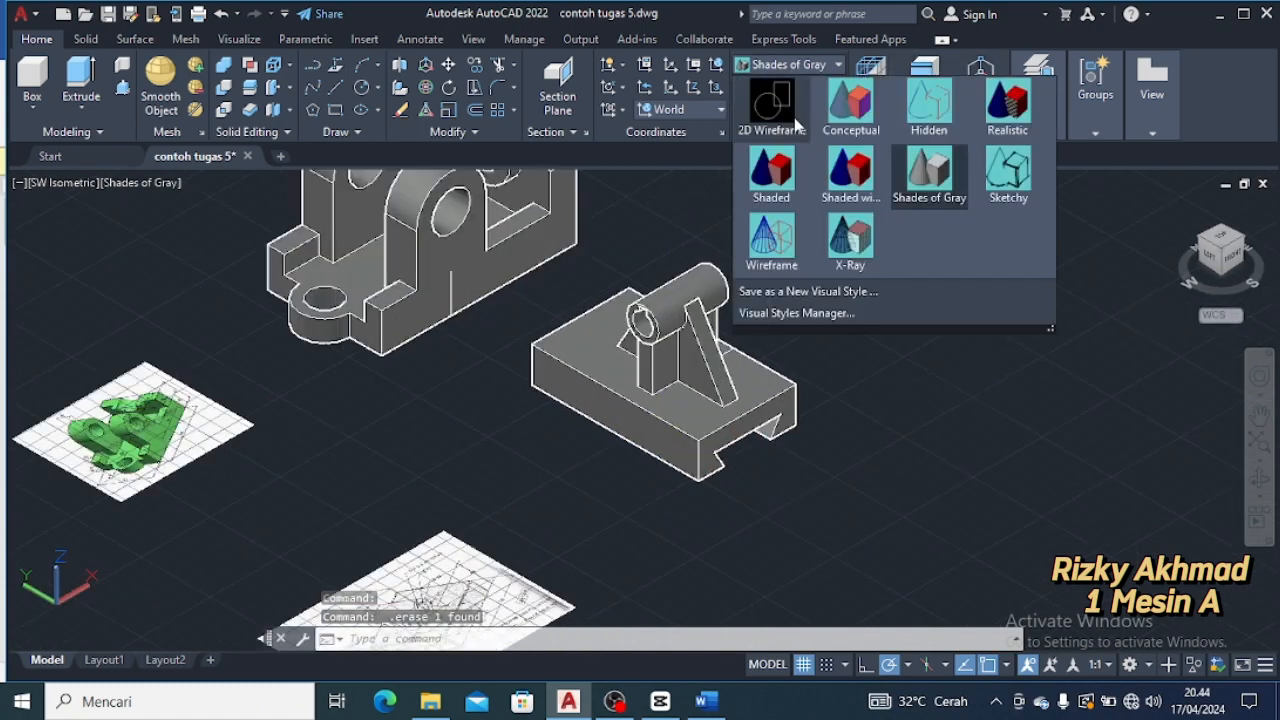
{"action": "left_click", "coordinate": [788, 102]}
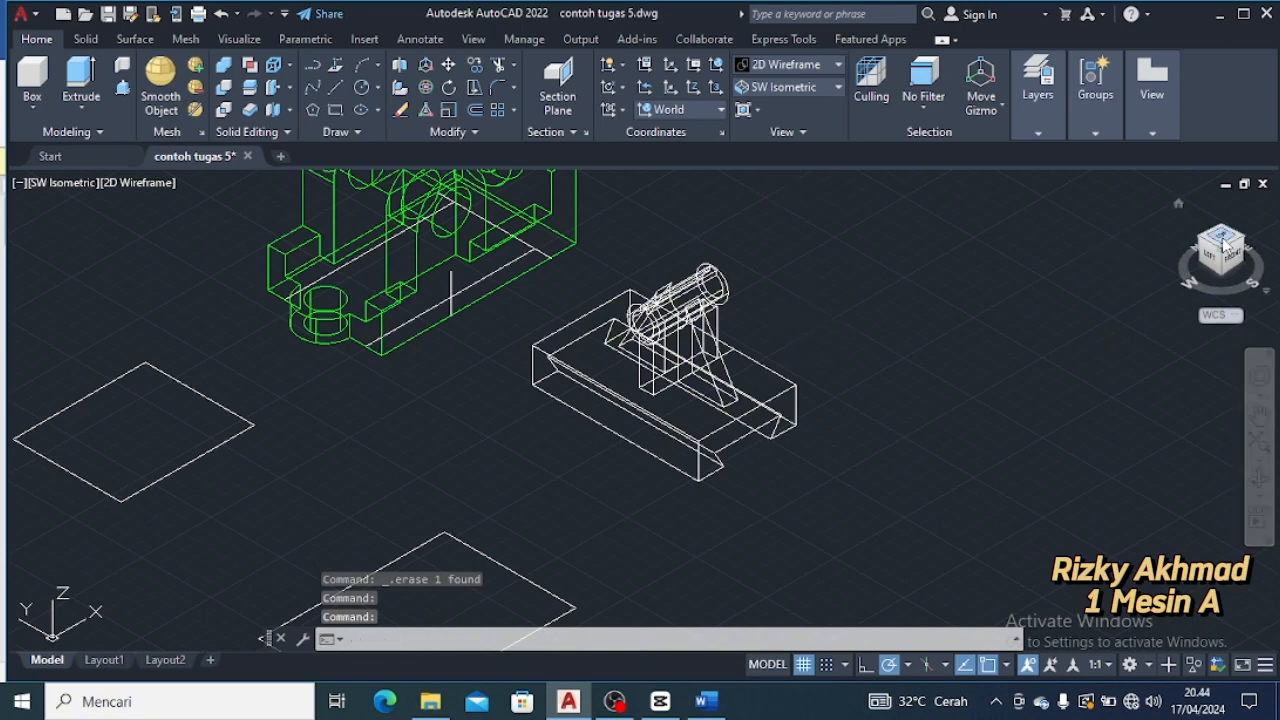
{"action": "left_click", "coordinate": [1222, 242]}
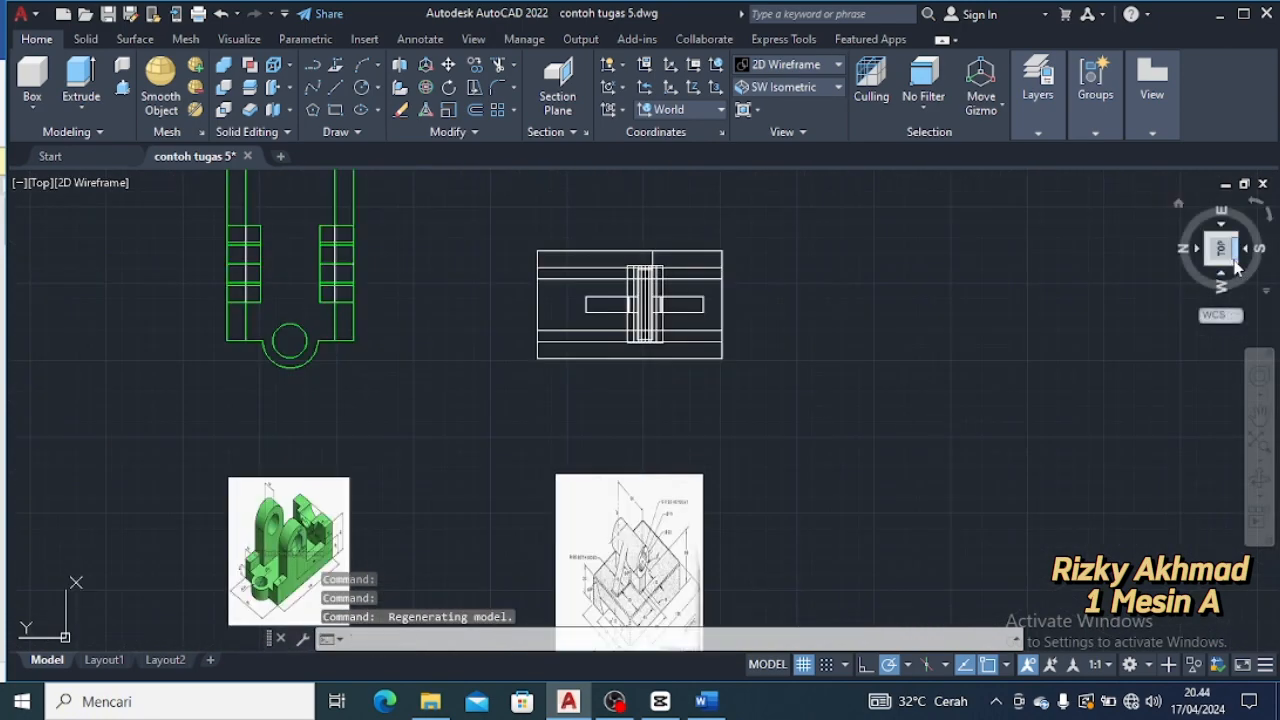
{"action": "left_click", "coordinate": [1234, 262]}
{"action": "left_click", "coordinate": [1221, 240]}
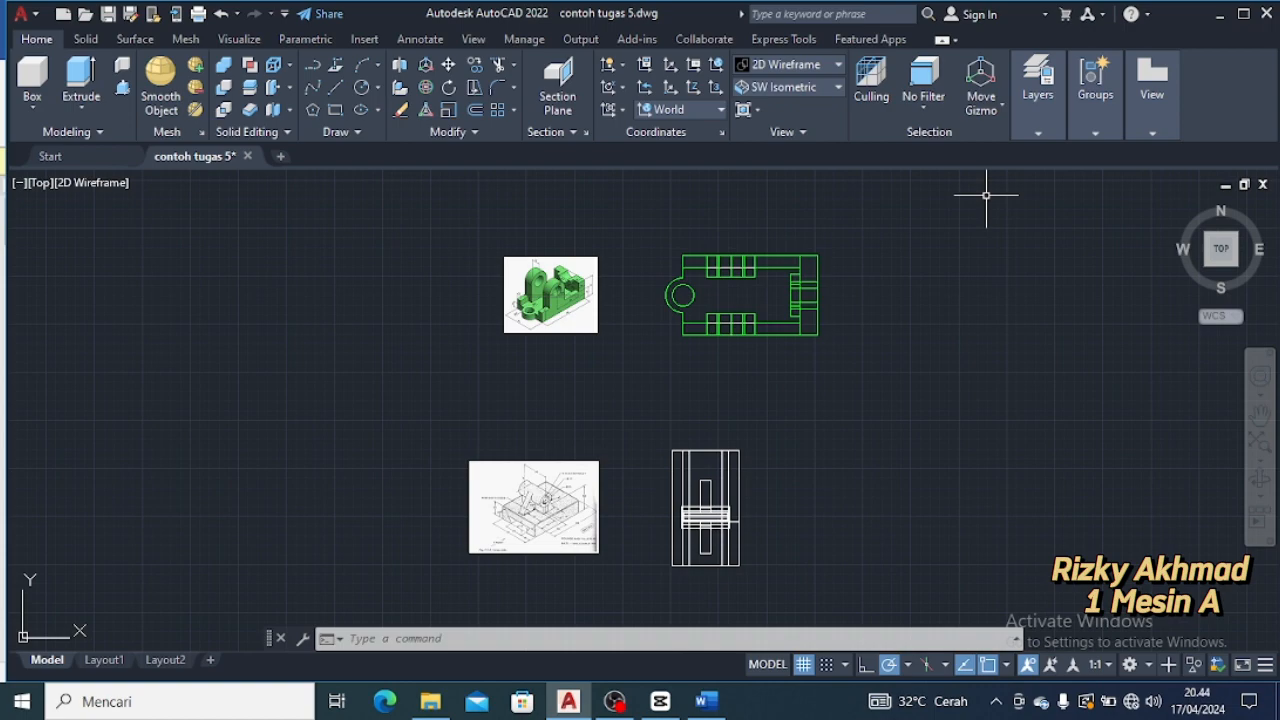
{"action": "left_click", "coordinate": [1222, 273]}
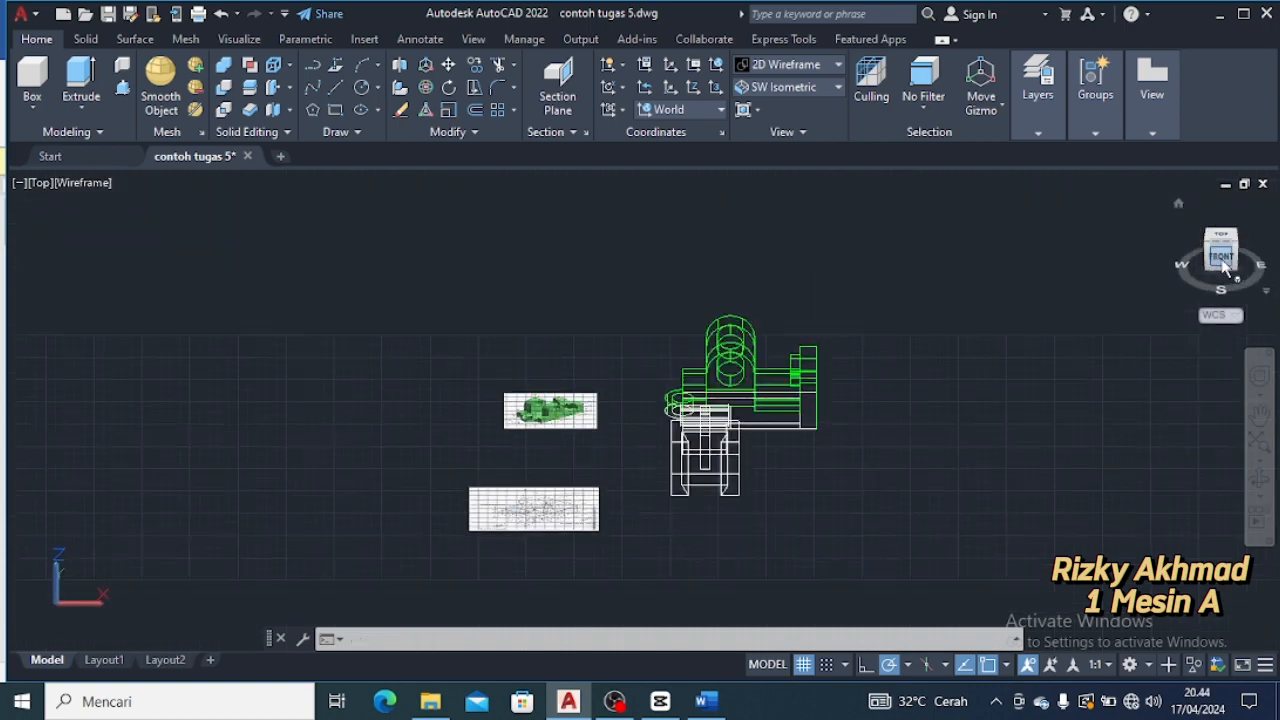
{"action": "left_click", "coordinate": [1222, 225]}
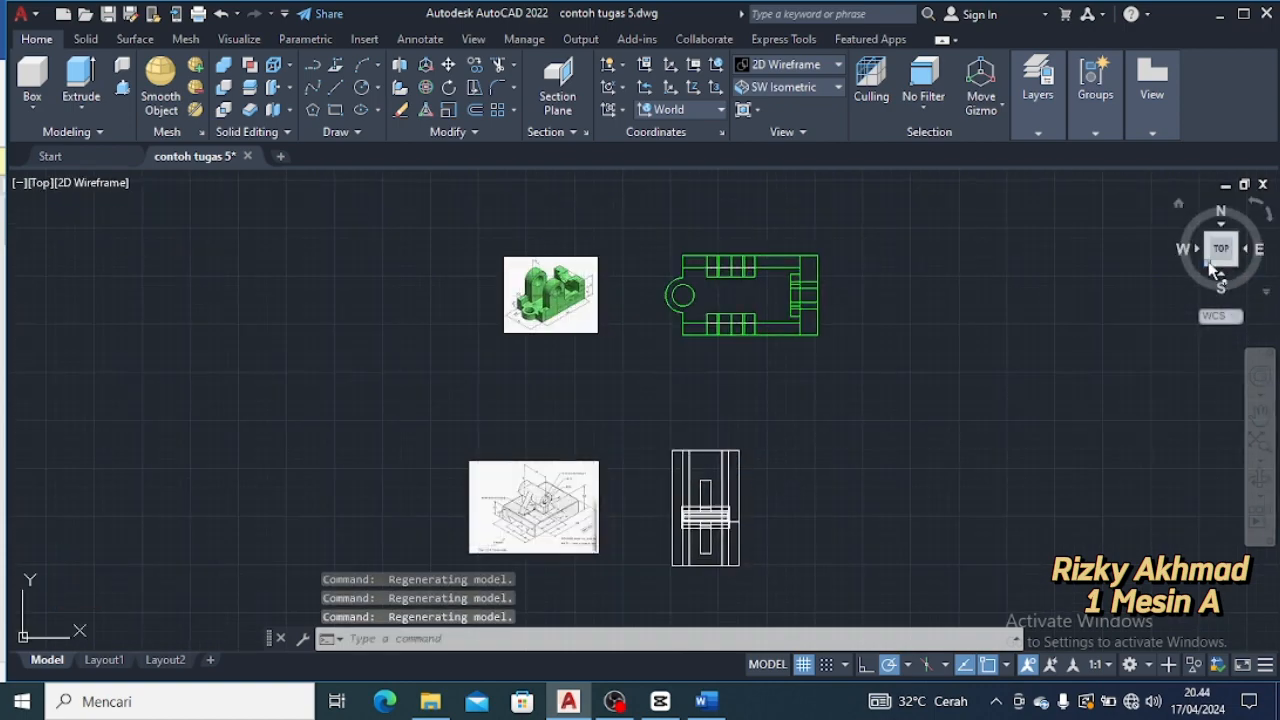
{"action": "left_click", "coordinate": [1213, 270]}
{"action": "scroll", "coordinate": [870, 455], "scroll_direction": "up", "scroll_amount": 5}
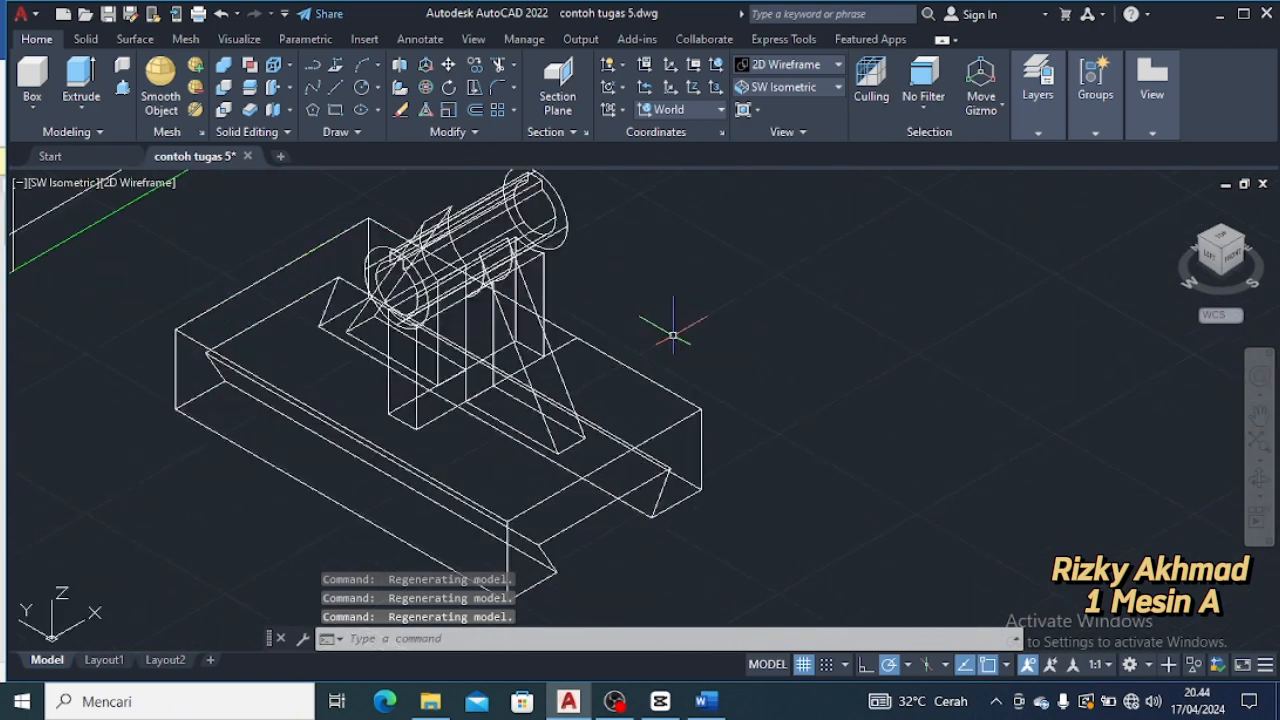
Apply the Shades of Gray visual style to the close-up SW Isometric view of the cross slide
{"action": "left_click", "coordinate": [795, 64]}
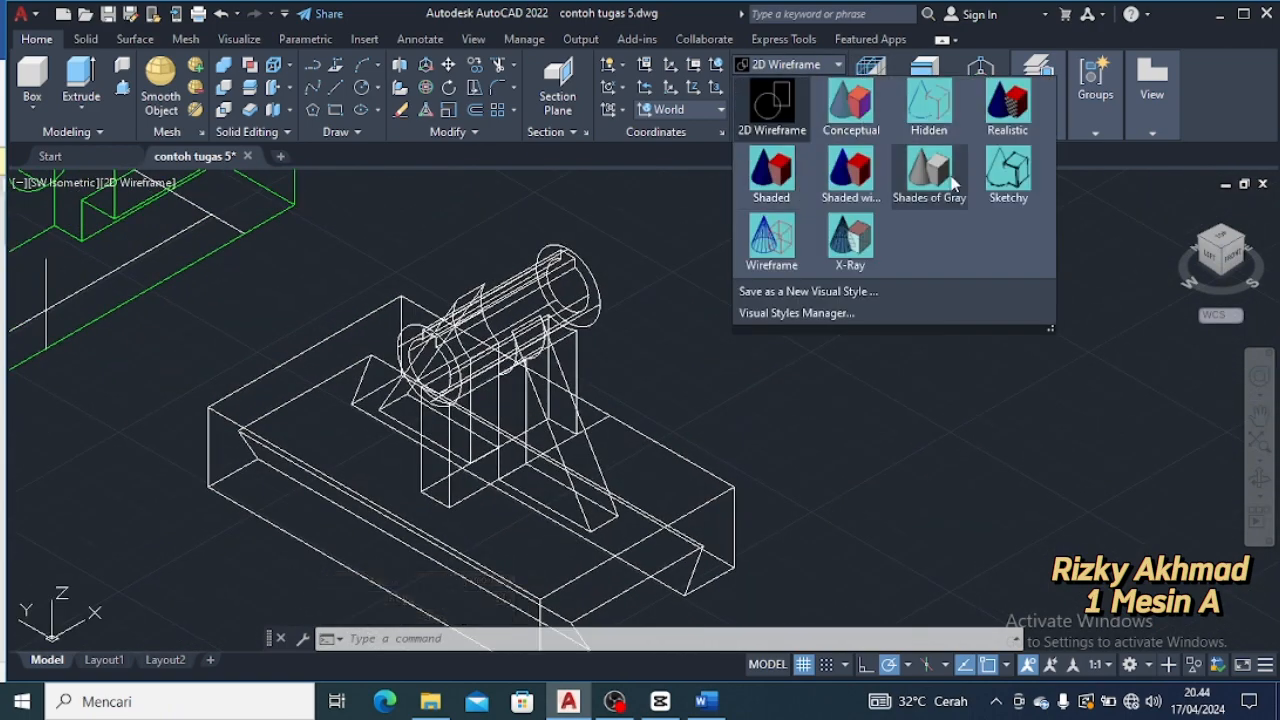
{"action": "left_click", "coordinate": [930, 175]}
{"action": "left_click", "coordinate": [365, 39]}
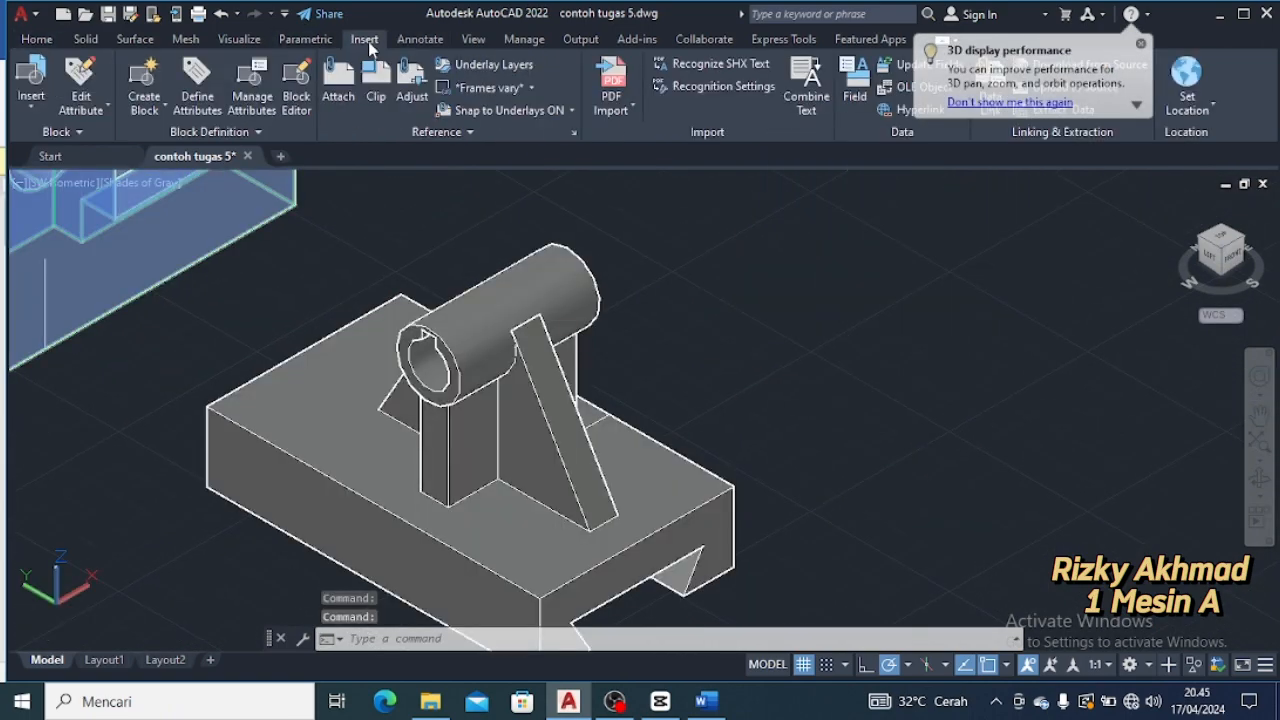
{"action": "left_click", "coordinate": [420, 39]}
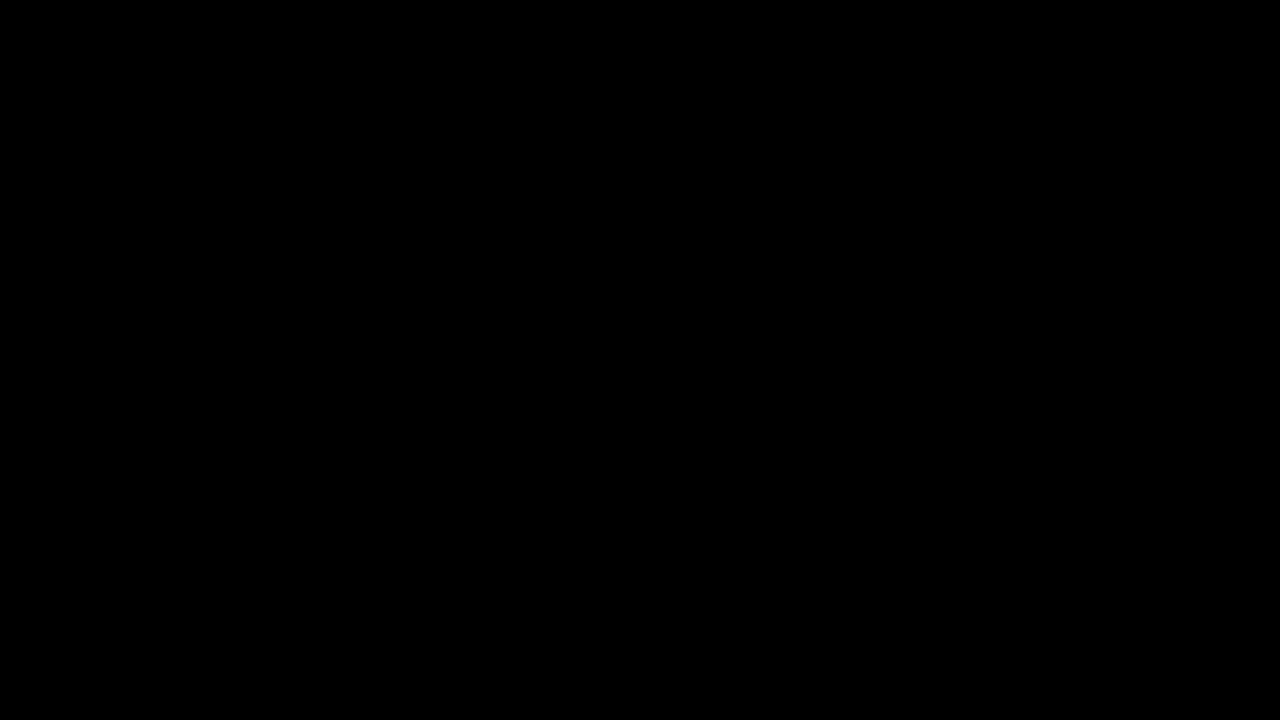